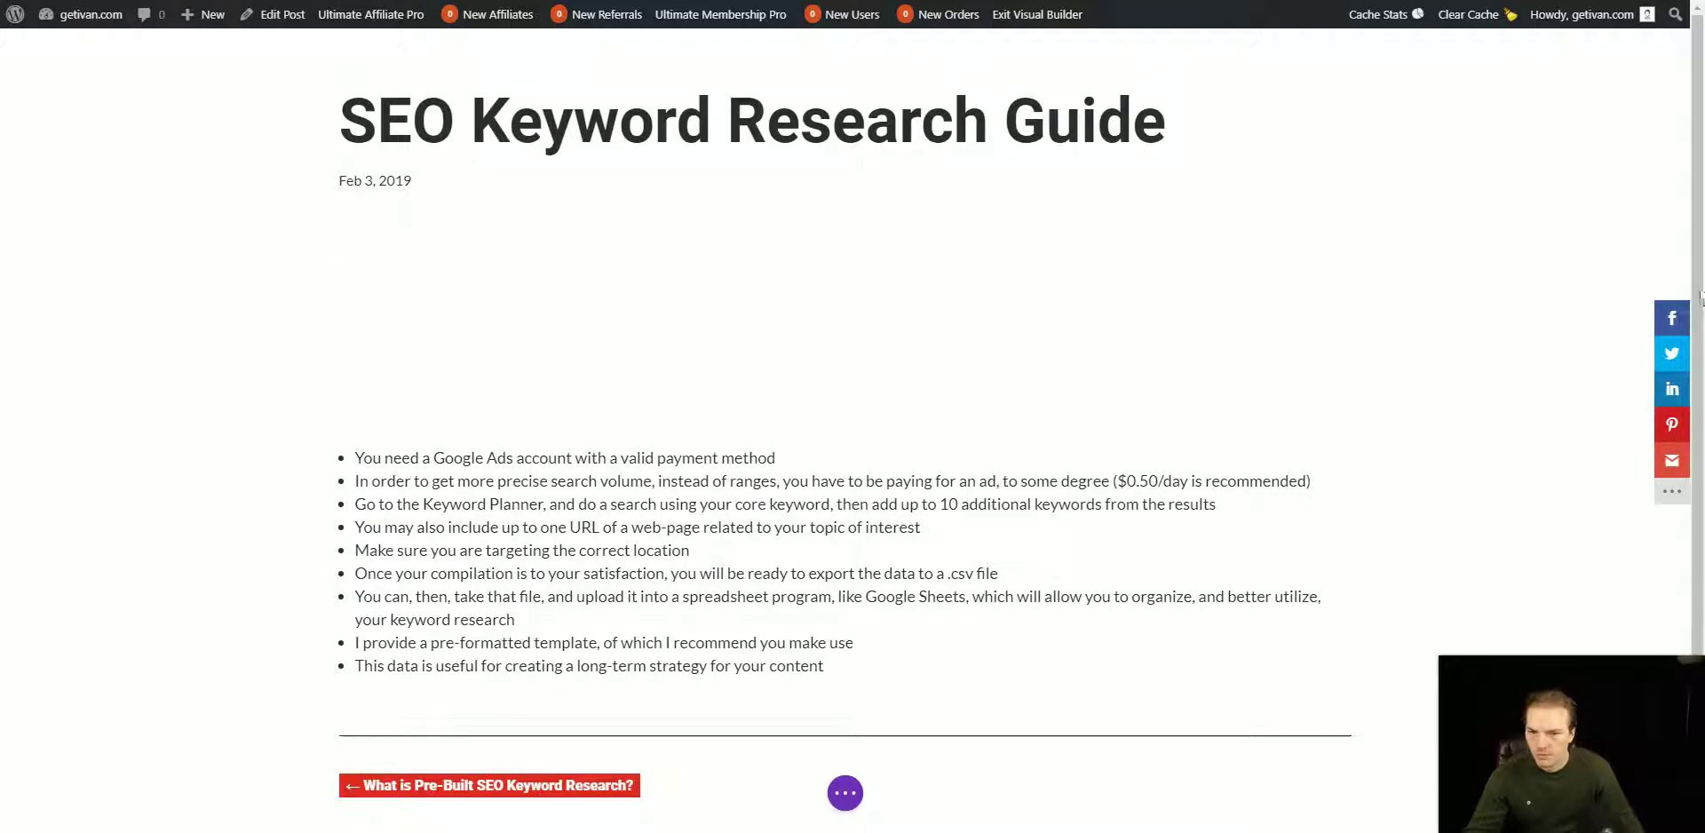
Step: Change the number of additional keywords to 9 in the guide's Keyword Planner bullet
{"action": "scroll", "coordinate": [1698, 349], "scroll_direction": "down", "scroll_amount": 1}
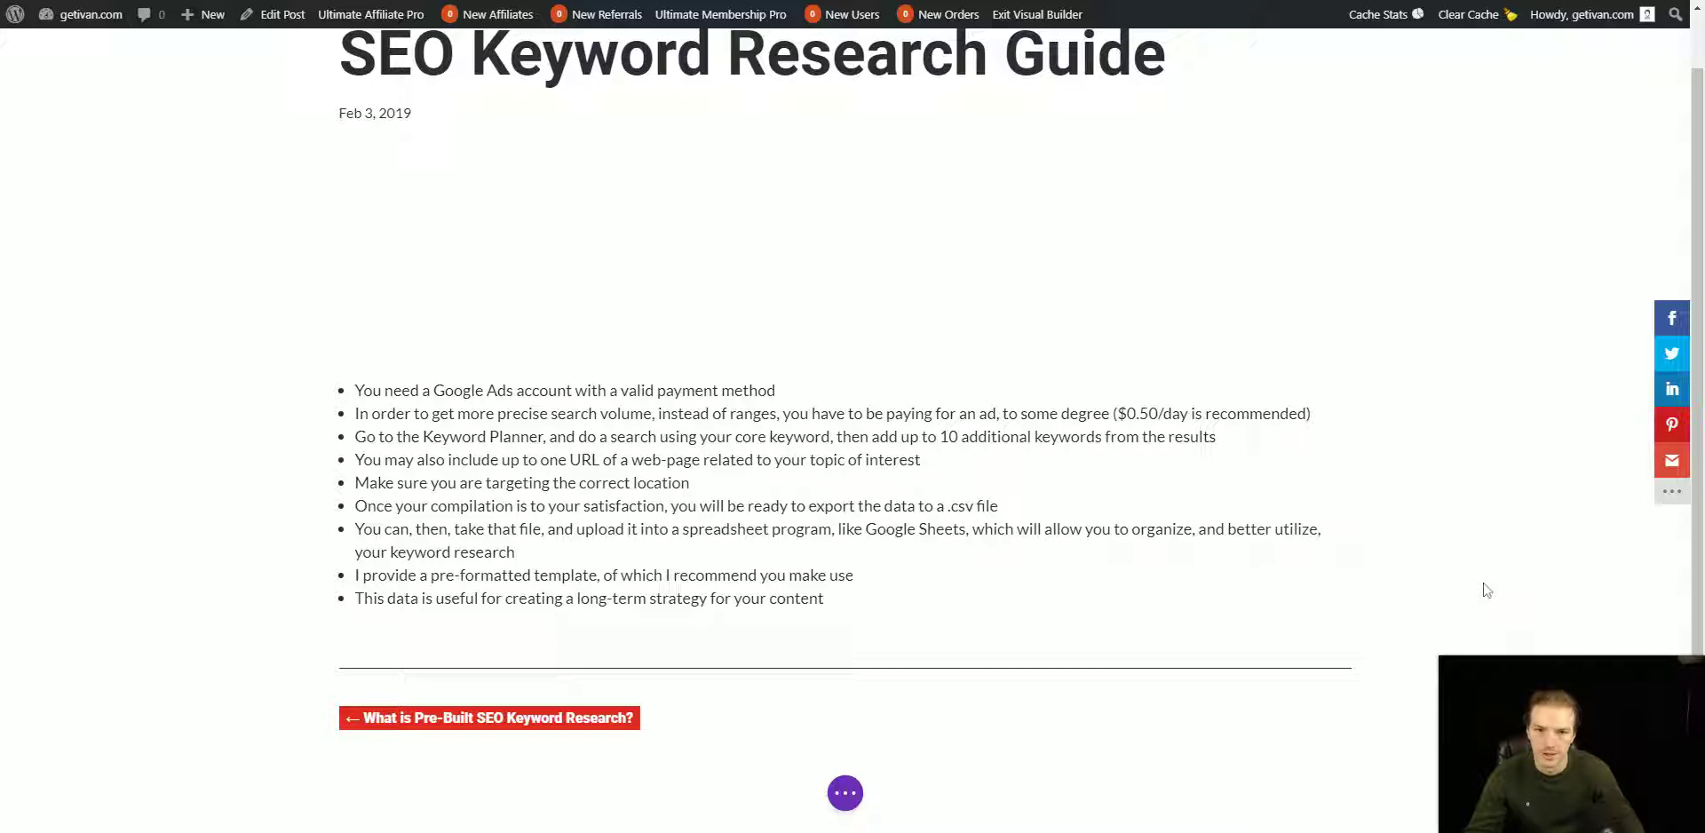
{"action": "mouse_move", "coordinate": [354, 213]}
{"action": "mouse_move", "coordinate": [952, 437]}
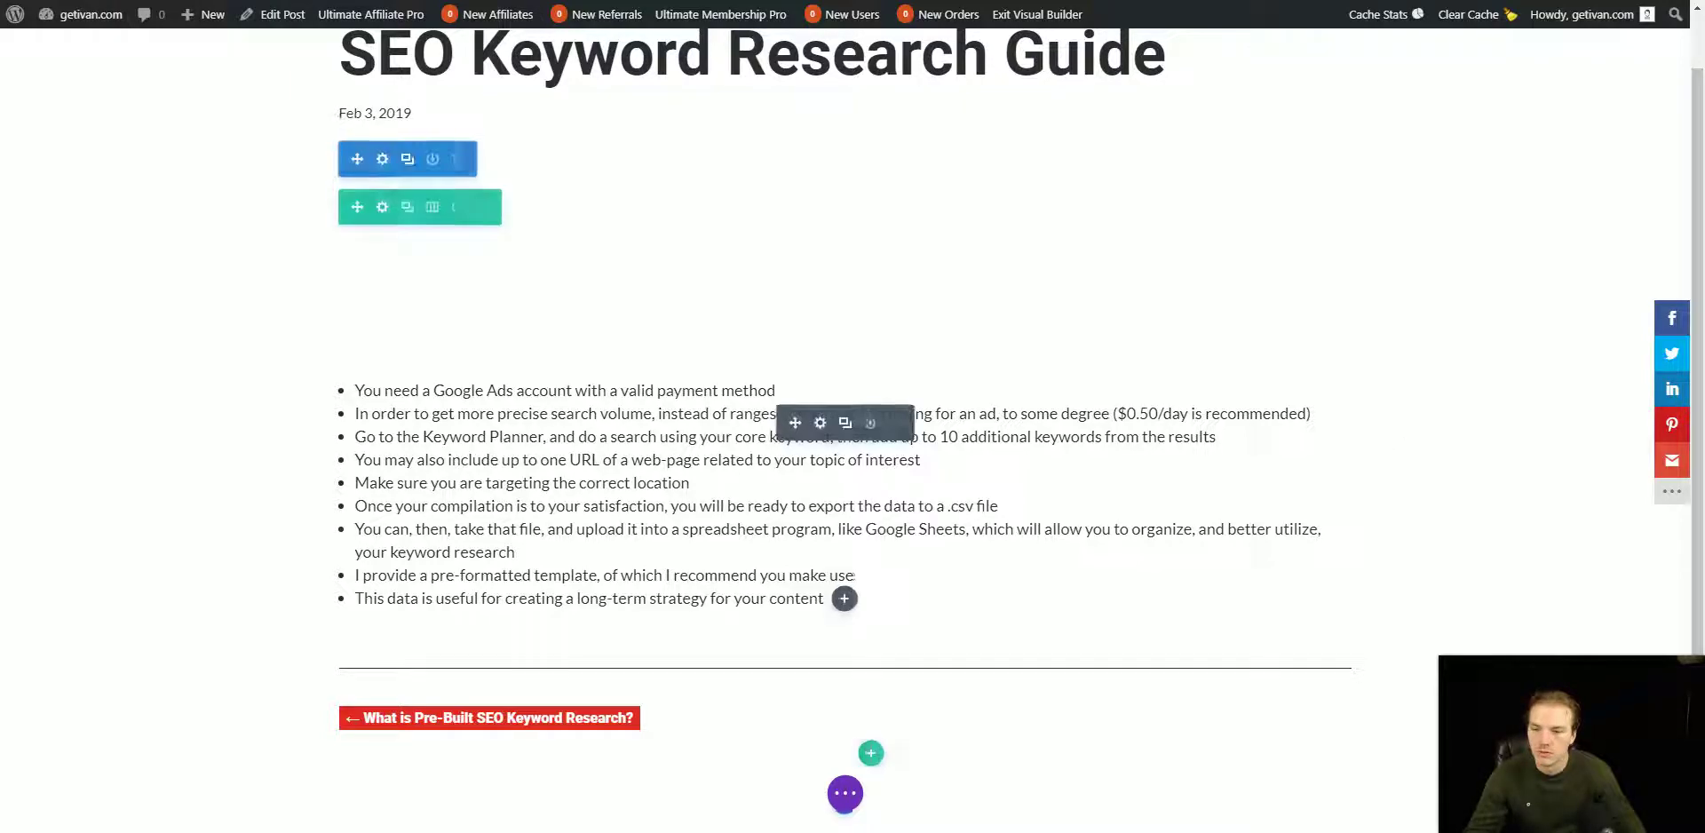
{"action": "double_click", "coordinate": [949, 437]}
{"action": "type", "text": "9"}
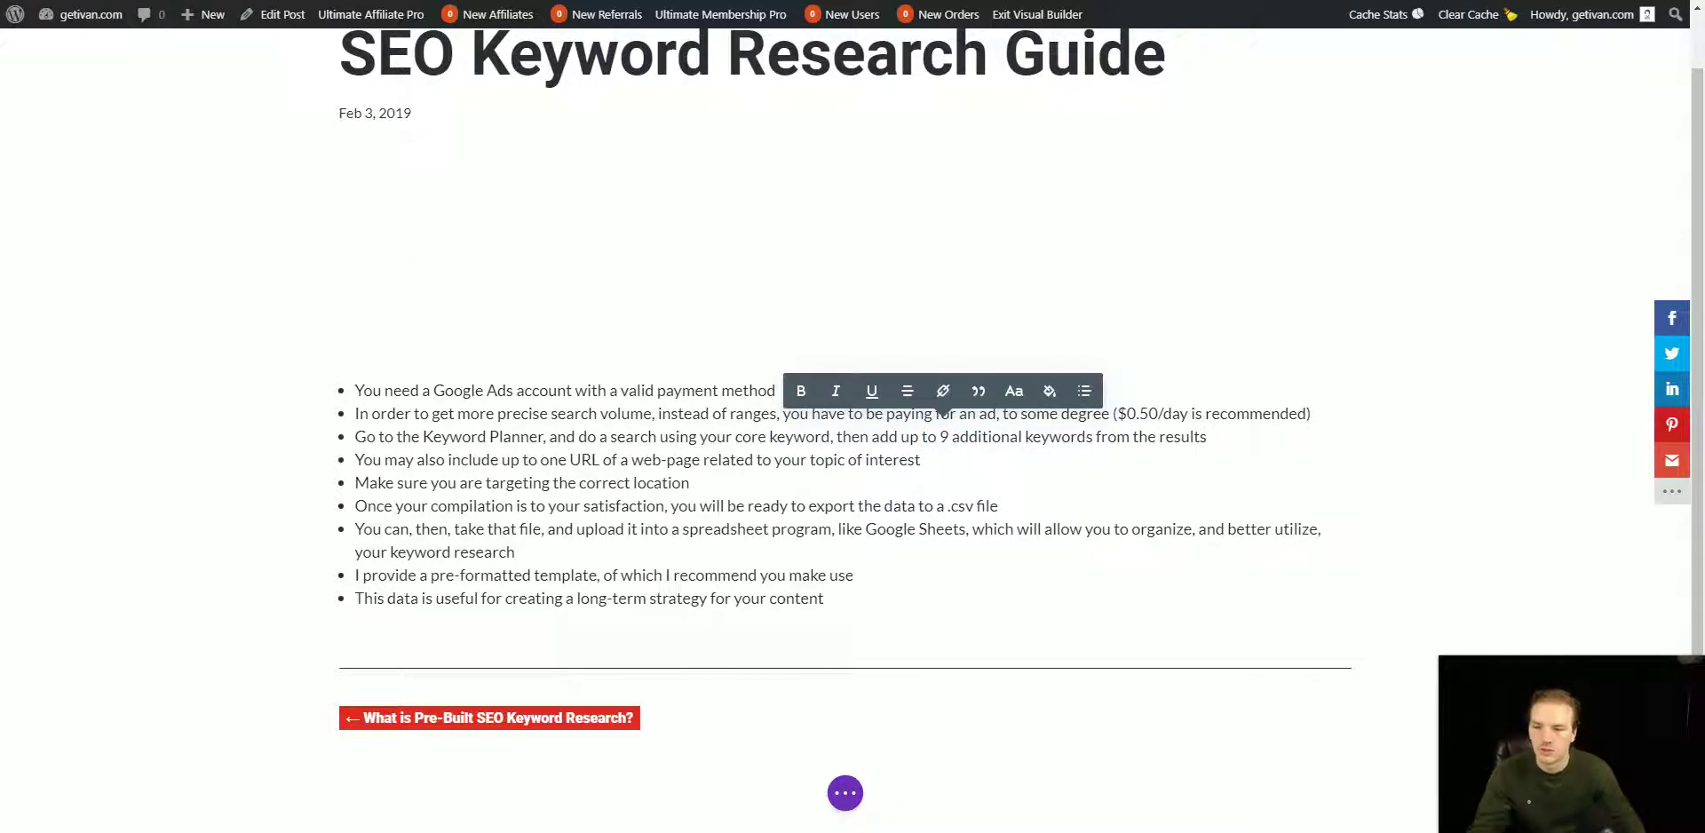
{"action": "key", "text": "End"}
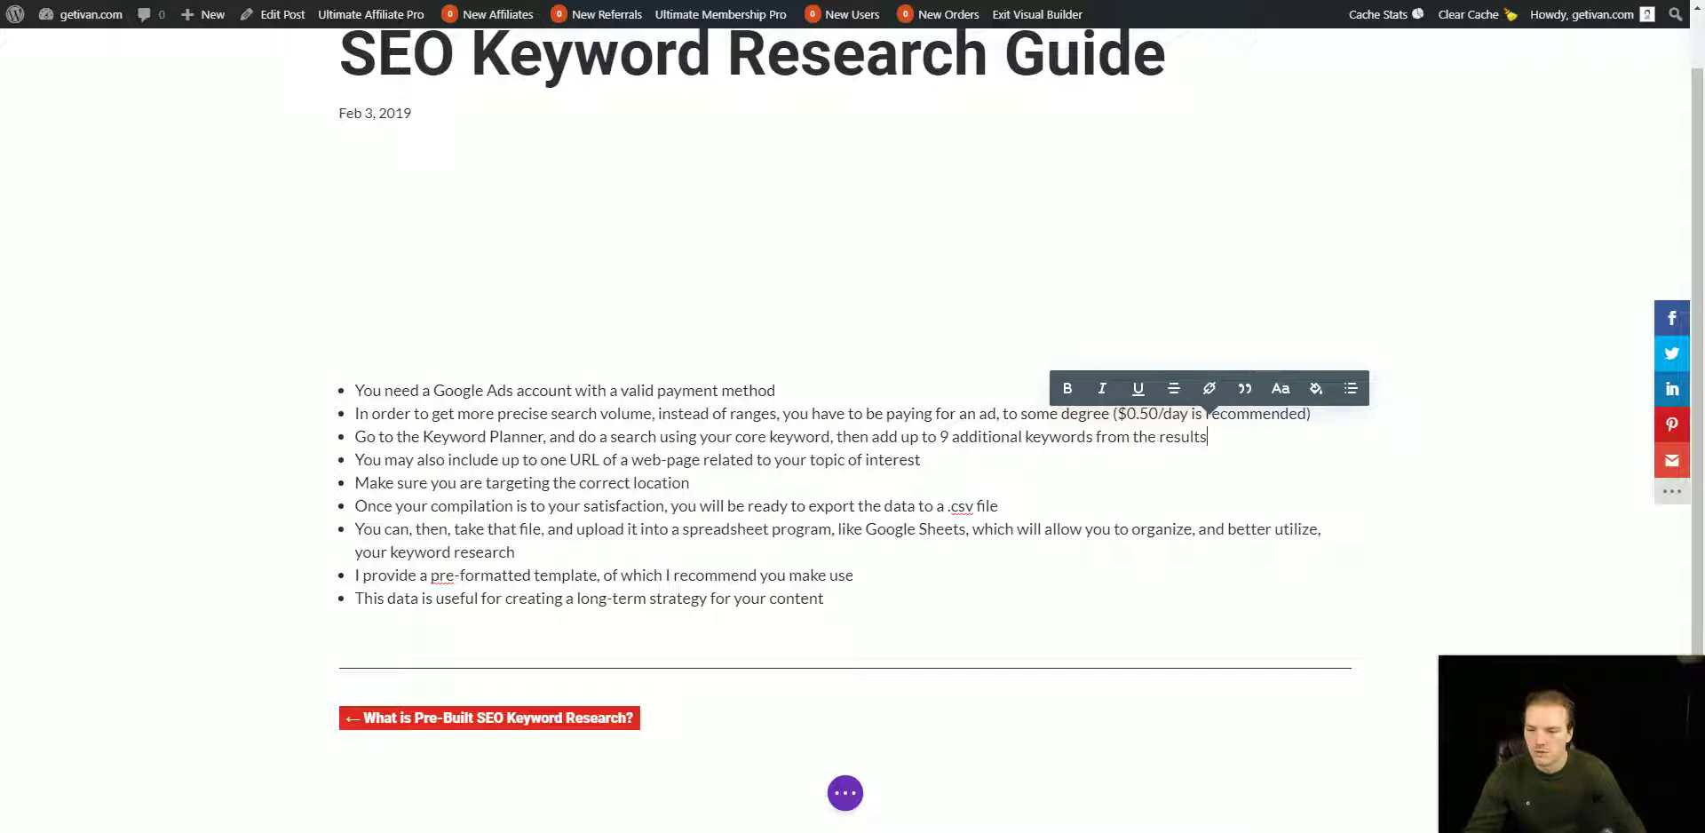
{"action": "double_click", "coordinate": [721, 598]}
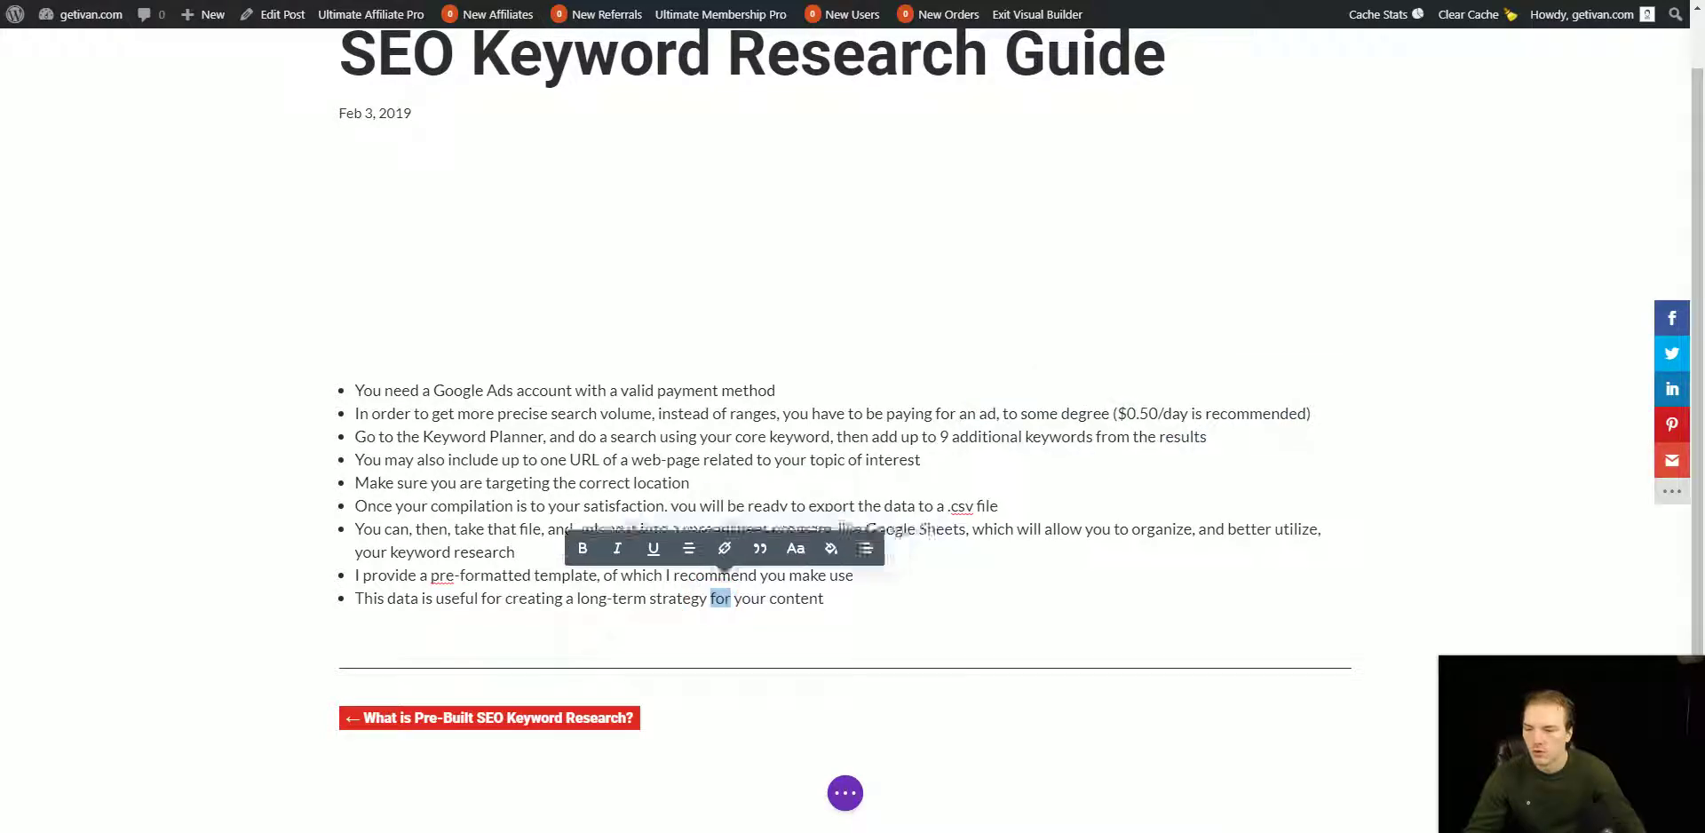
{"action": "left_click", "coordinate": [868, 597]}
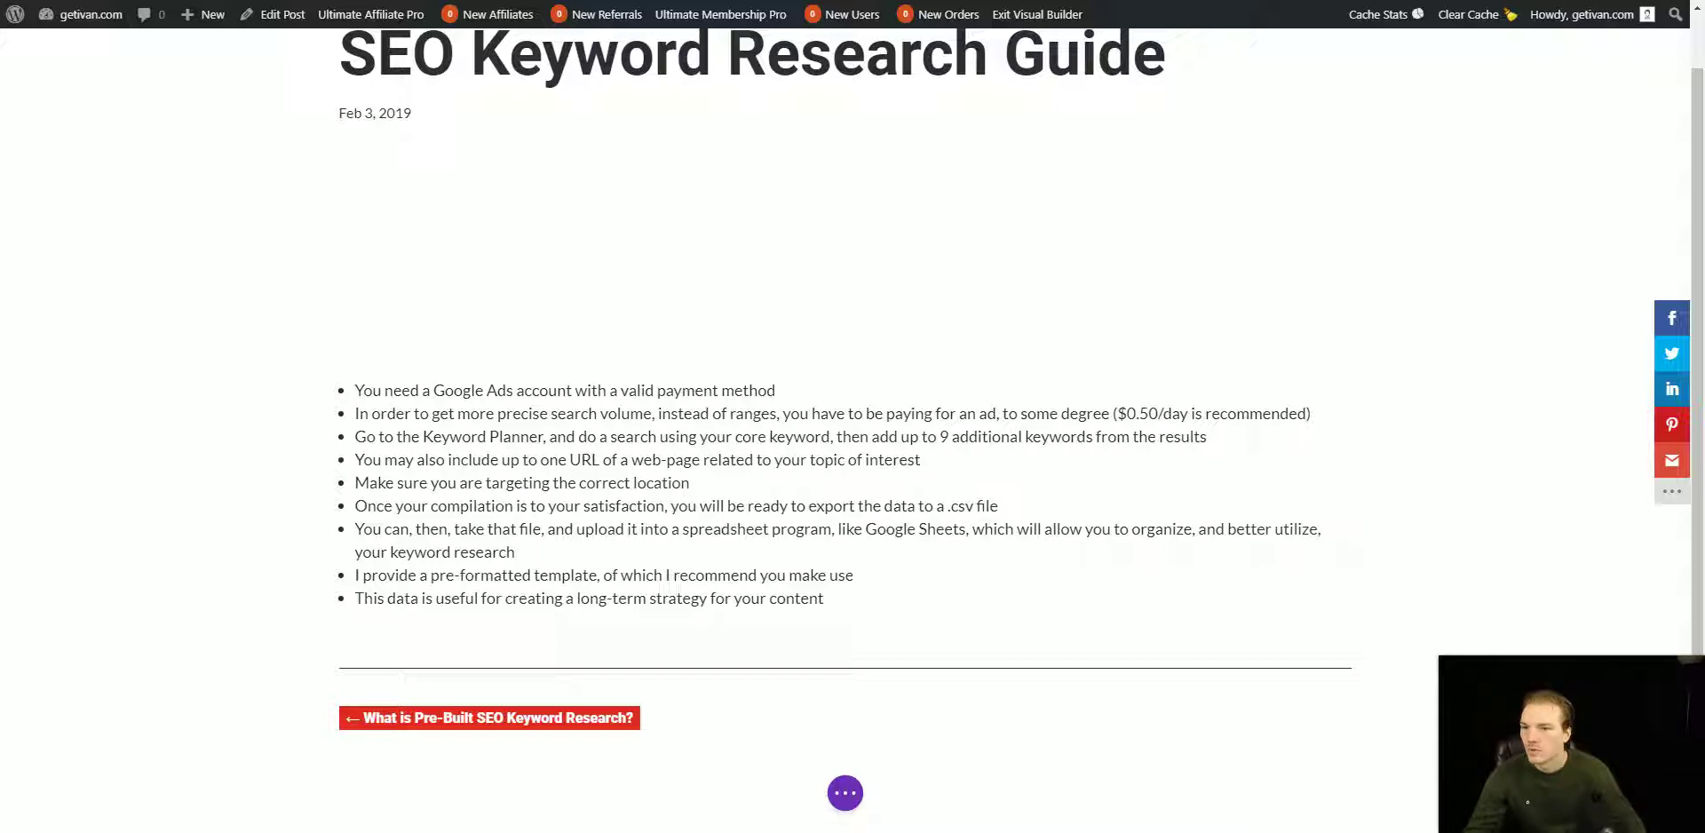
Step: Save the edited SEO Keyword Research Guide post as a draft
{"action": "left_click", "coordinate": [845, 792]}
{"action": "left_click_drag", "start_coordinate": [1527, 675], "coordinate": [1431, 533]}
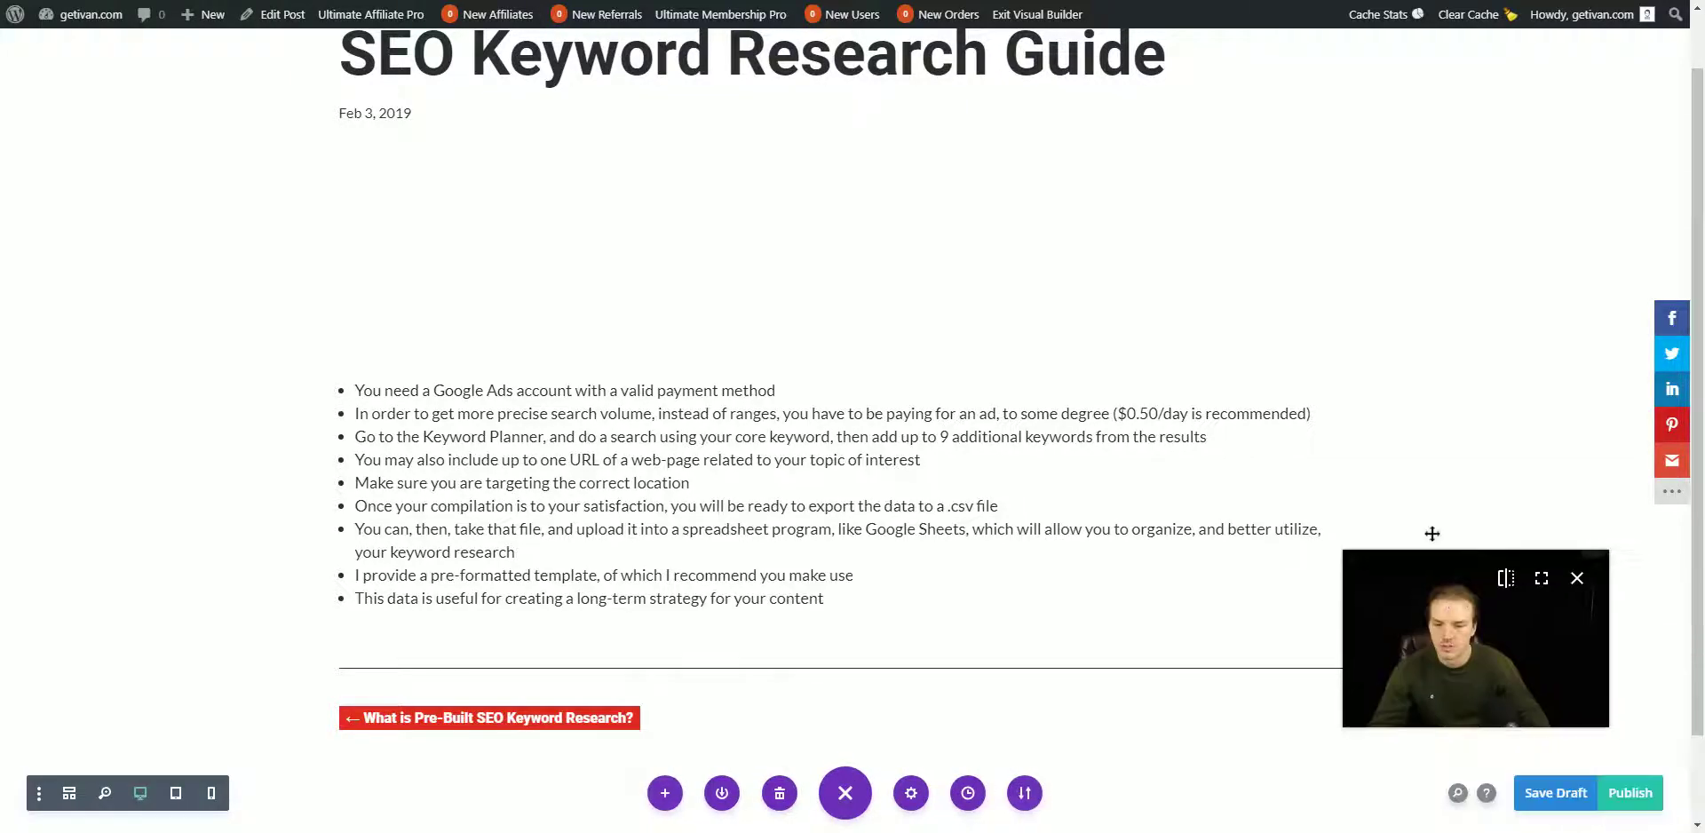
{"action": "key", "text": "ctrl+s"}
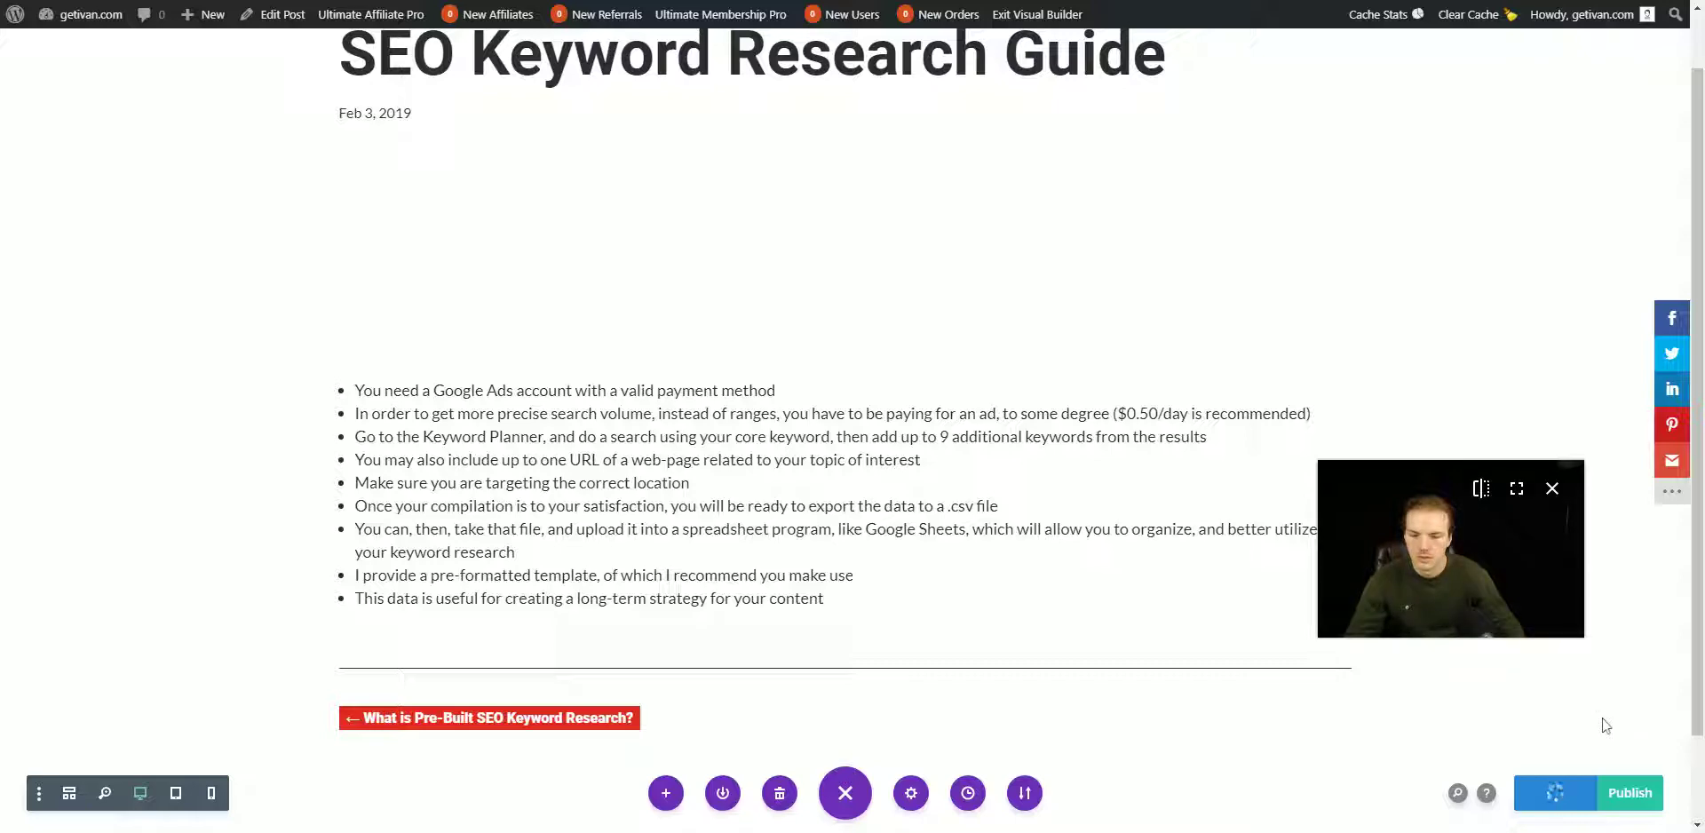
{"action": "left_click_drag", "start_coordinate": [1464, 533], "coordinate": [1567, 670]}
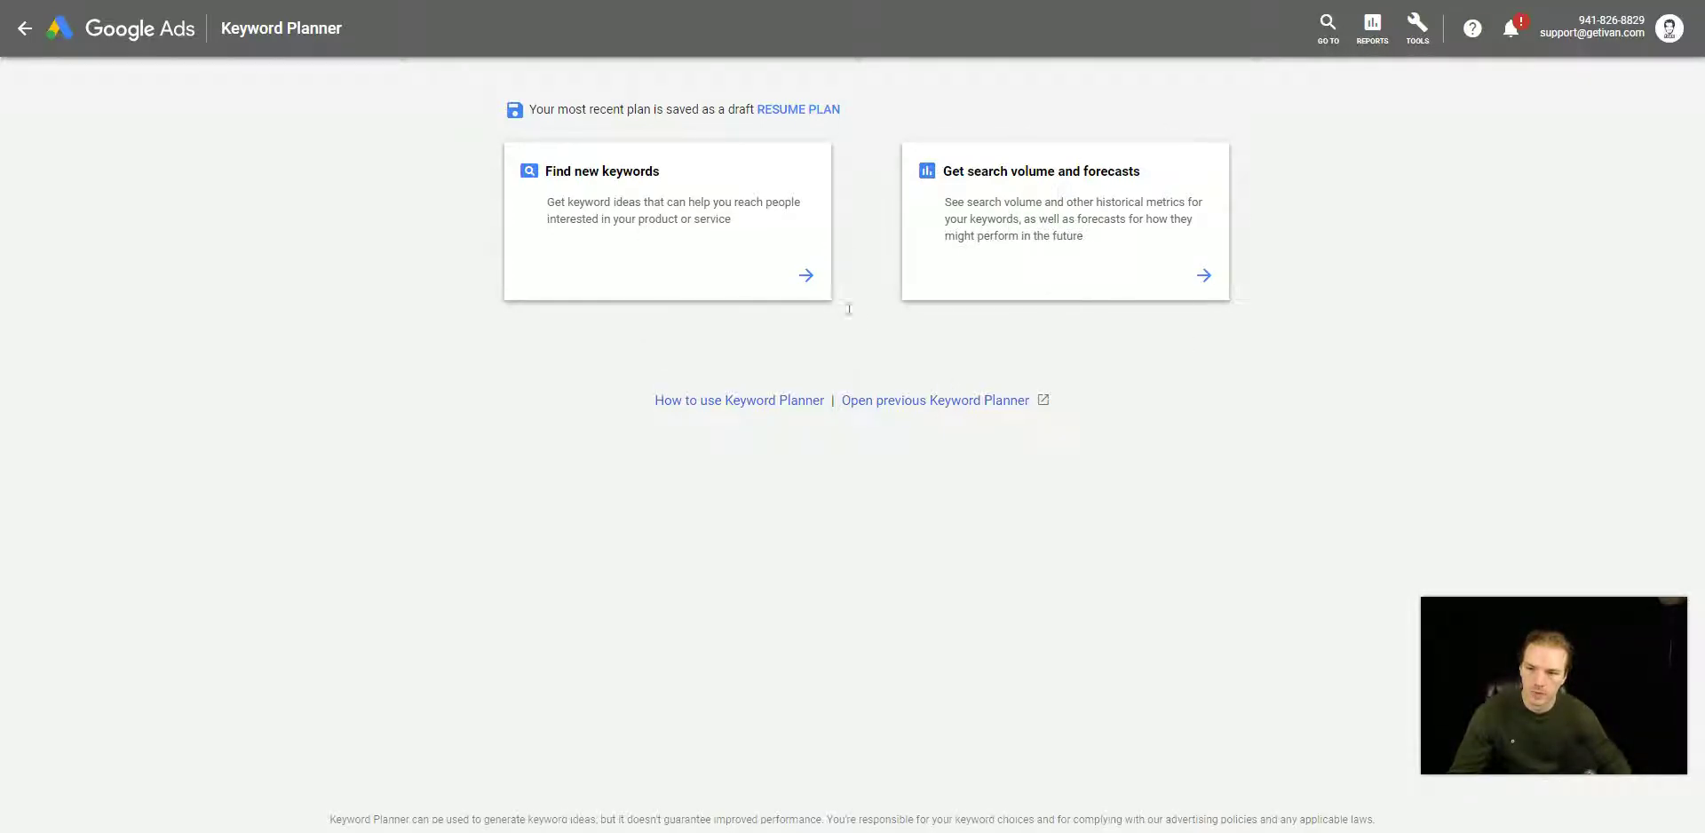
Step: In Google Ads Keyword Planner, start a search volume and forecasts query with the keywords Plumbing and Plumber on separate lines
{"action": "left_click", "coordinate": [1004, 206]}
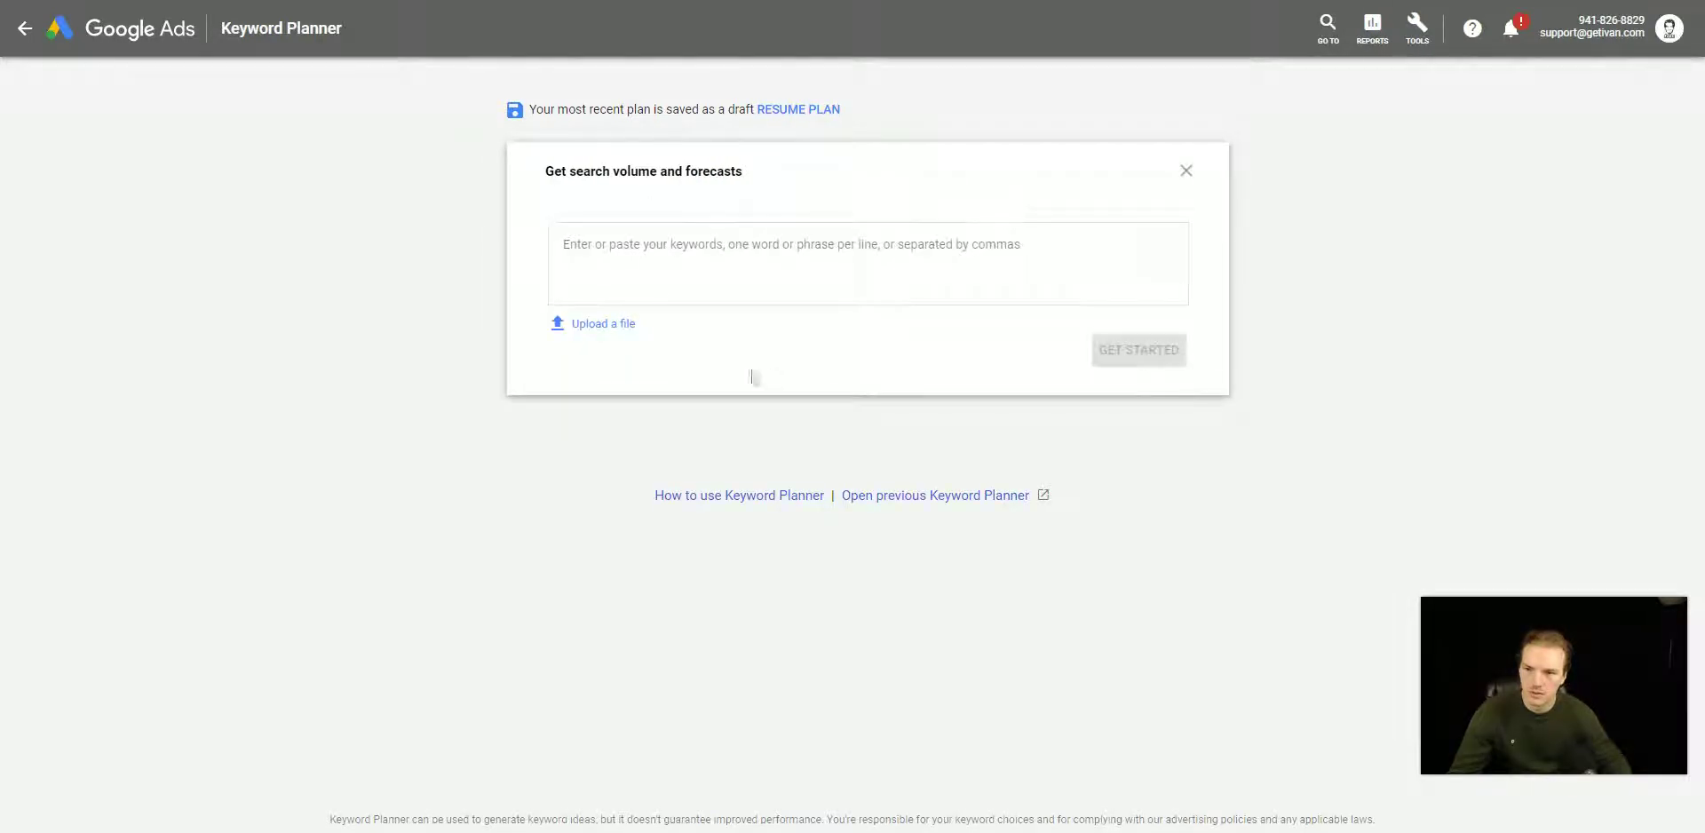
{"action": "left_click", "coordinate": [772, 261]}
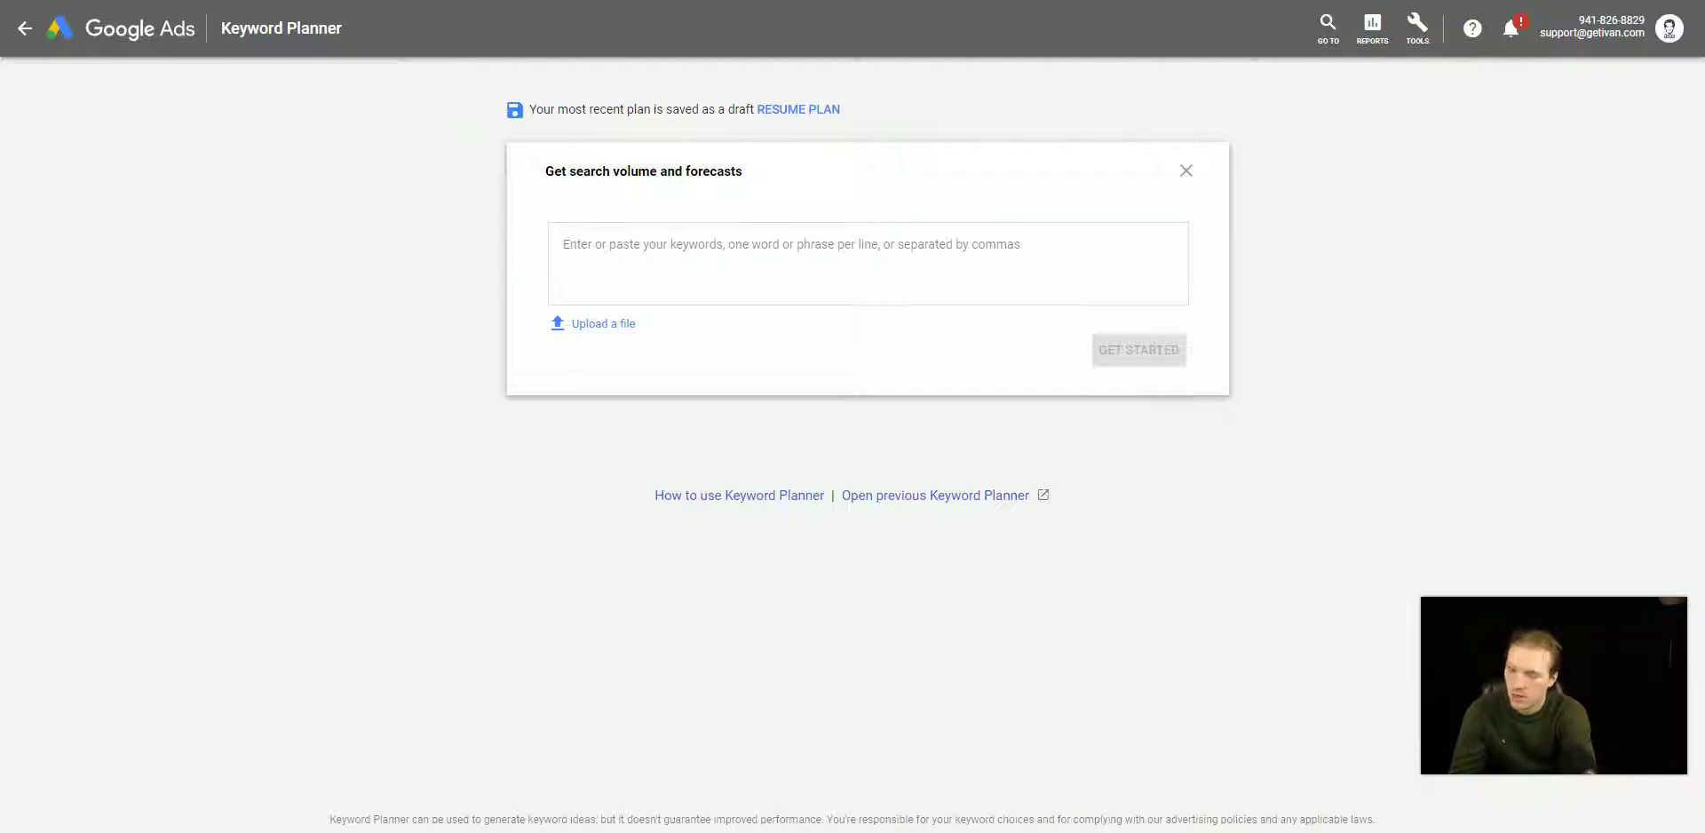
{"action": "type", "text": "Plu"}
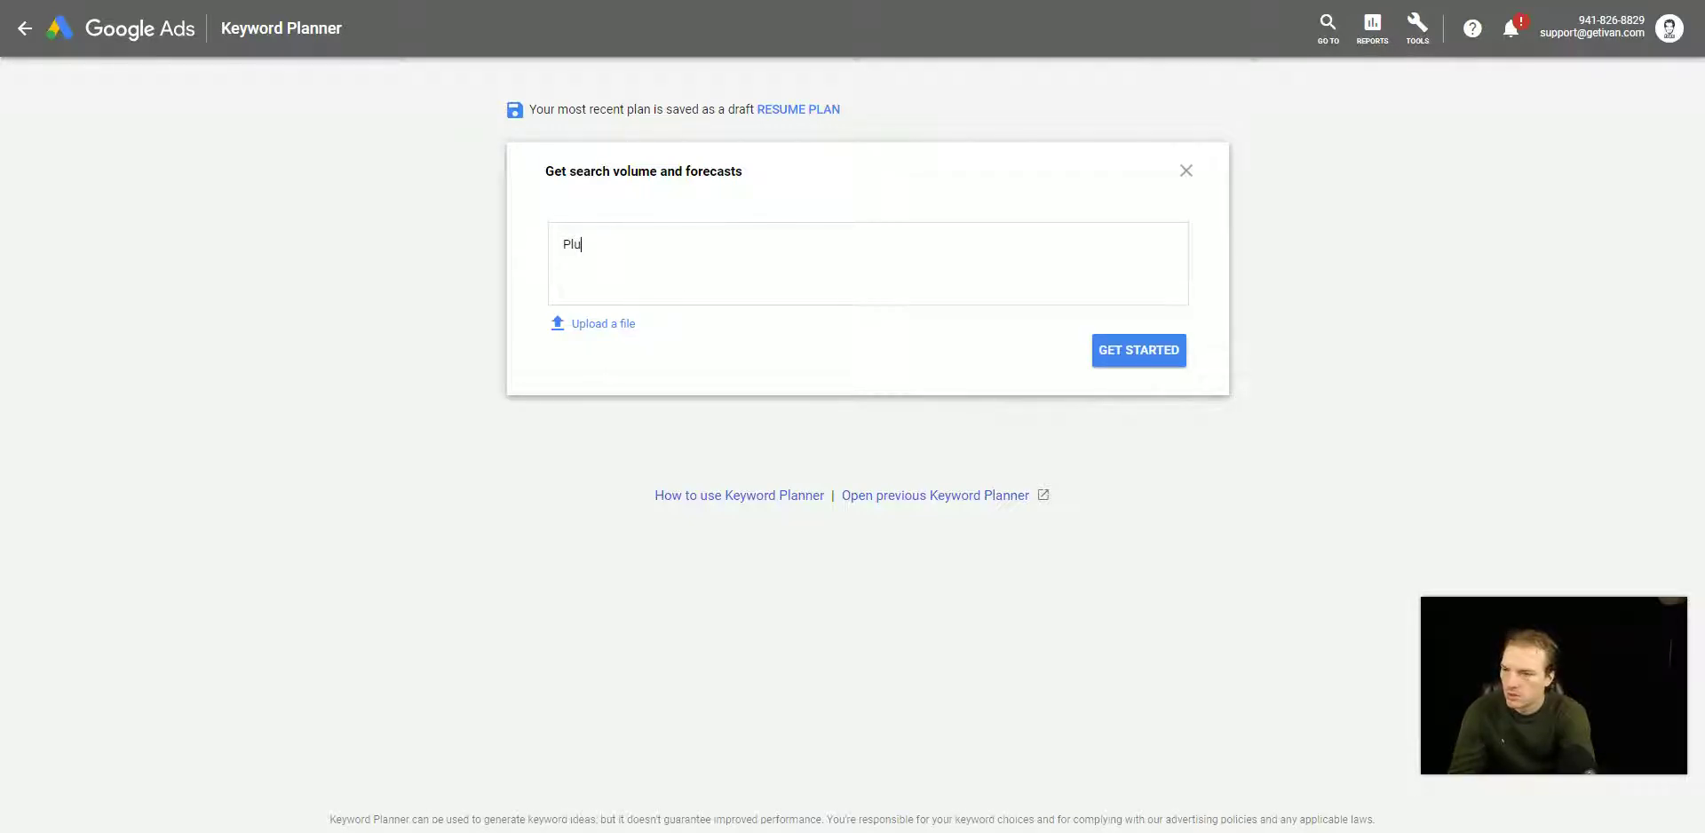
{"action": "type", "text": "mbing "}
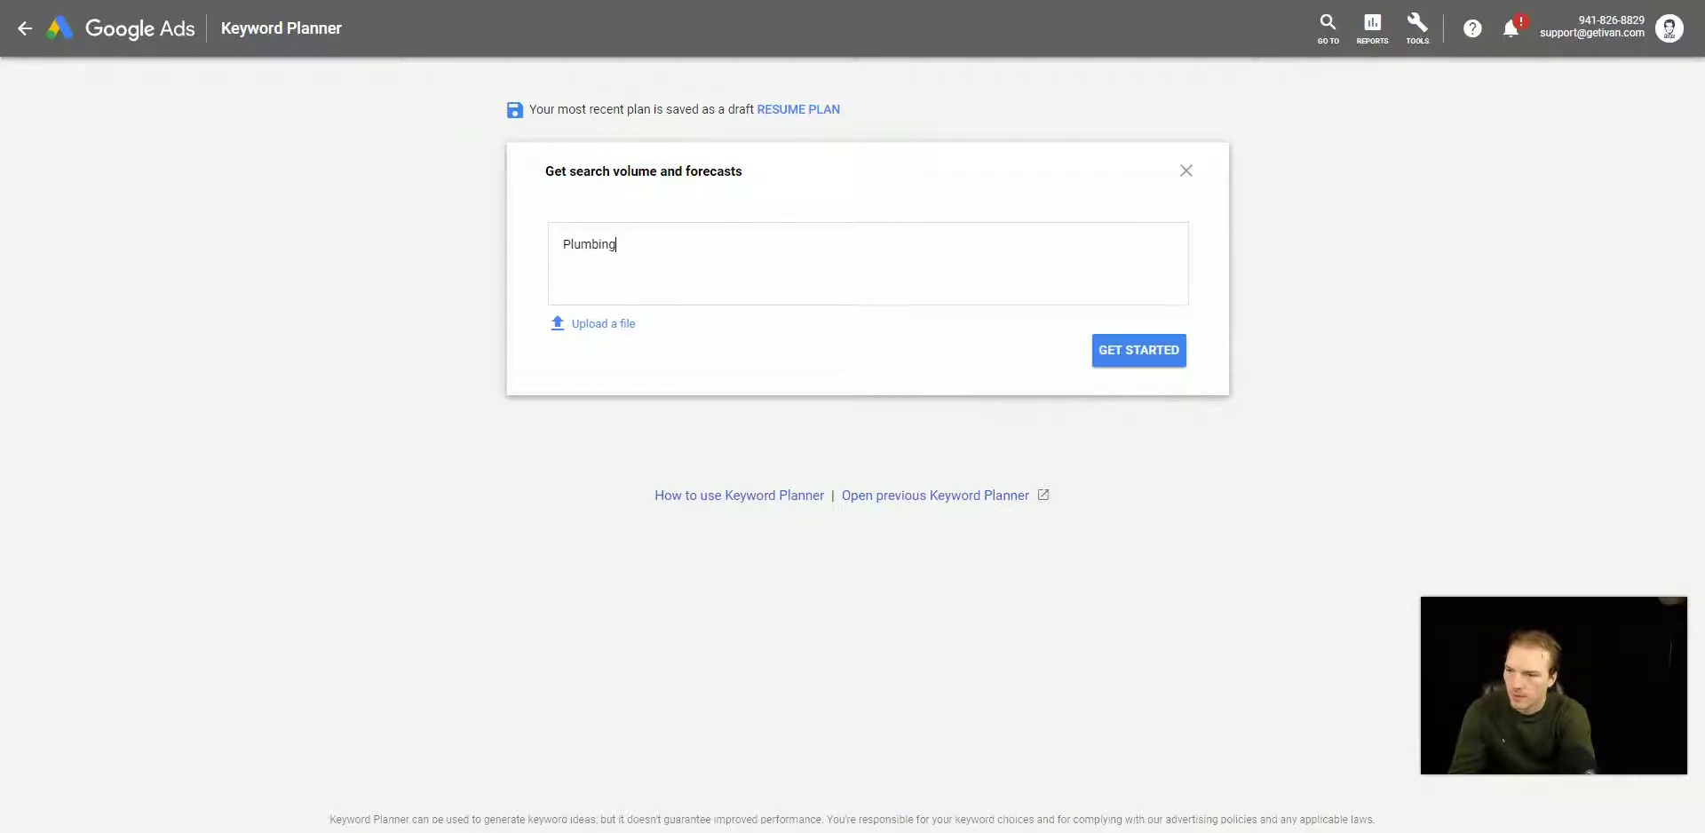
{"action": "type", "text": "Plumbe"}
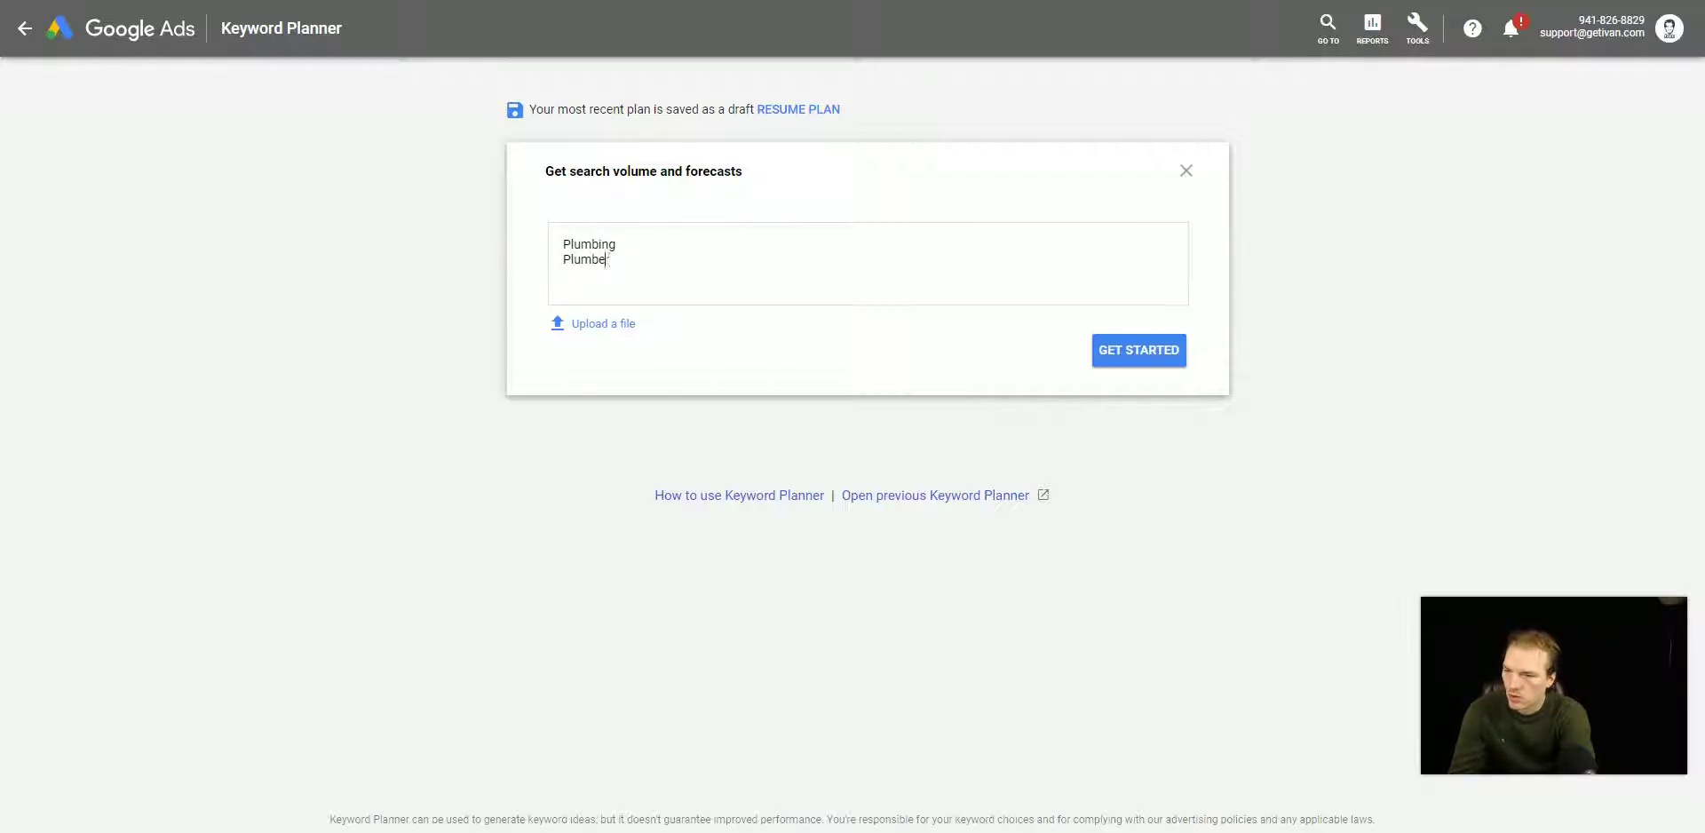
{"action": "type", "text": "r"}
{"action": "key", "text": "Return"}
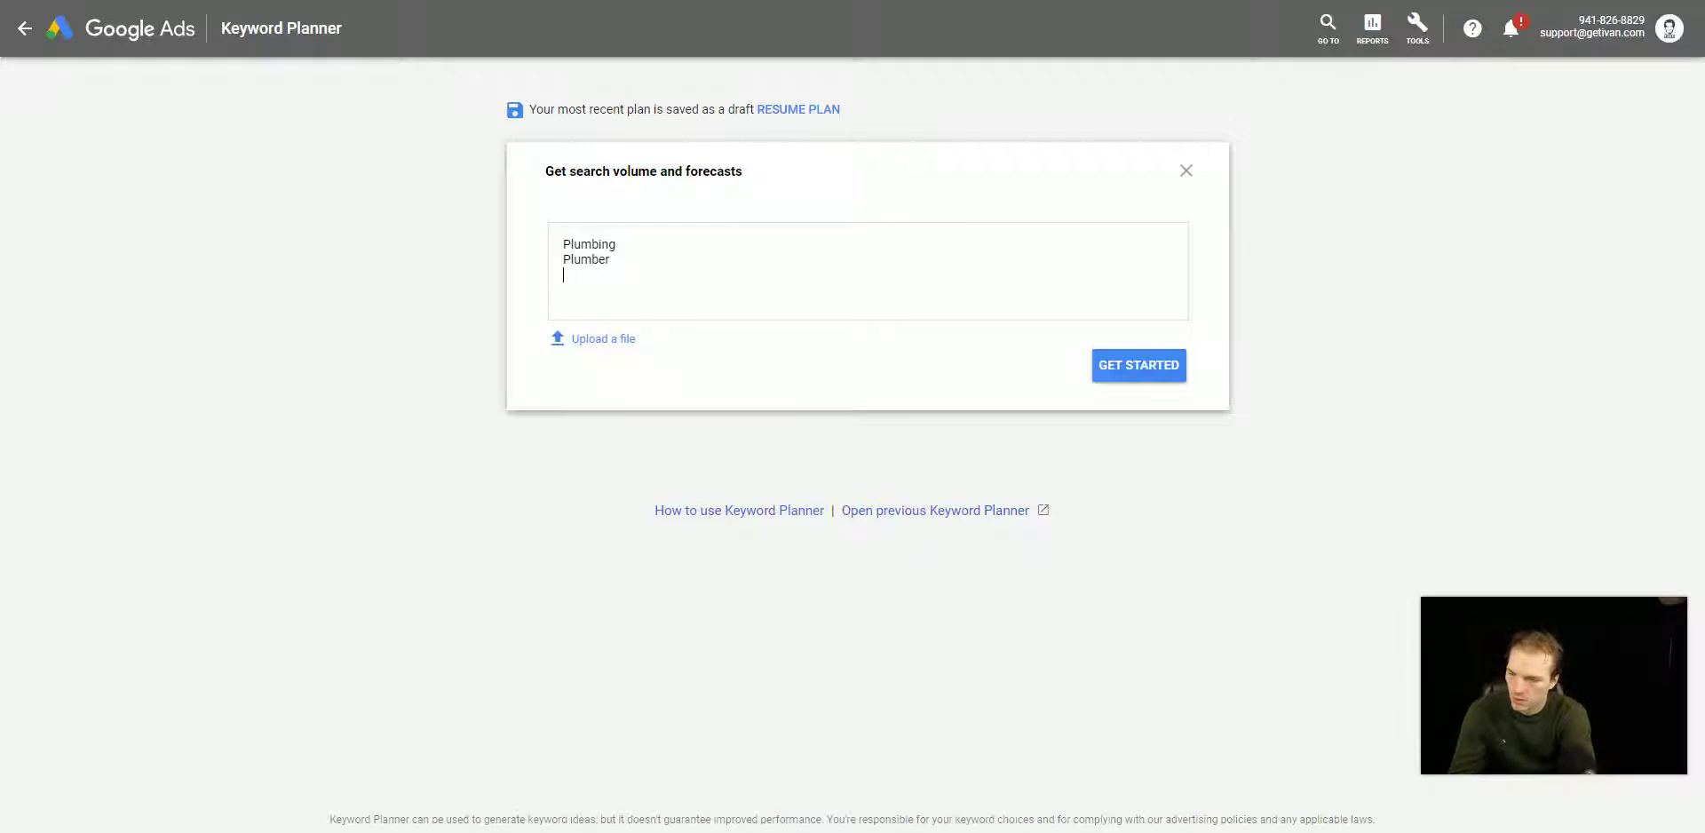
Step: Add the keywords Plumber Fort Worth TX and Plumber Arlington TX to the list
{"action": "type", "text": "Pl"}
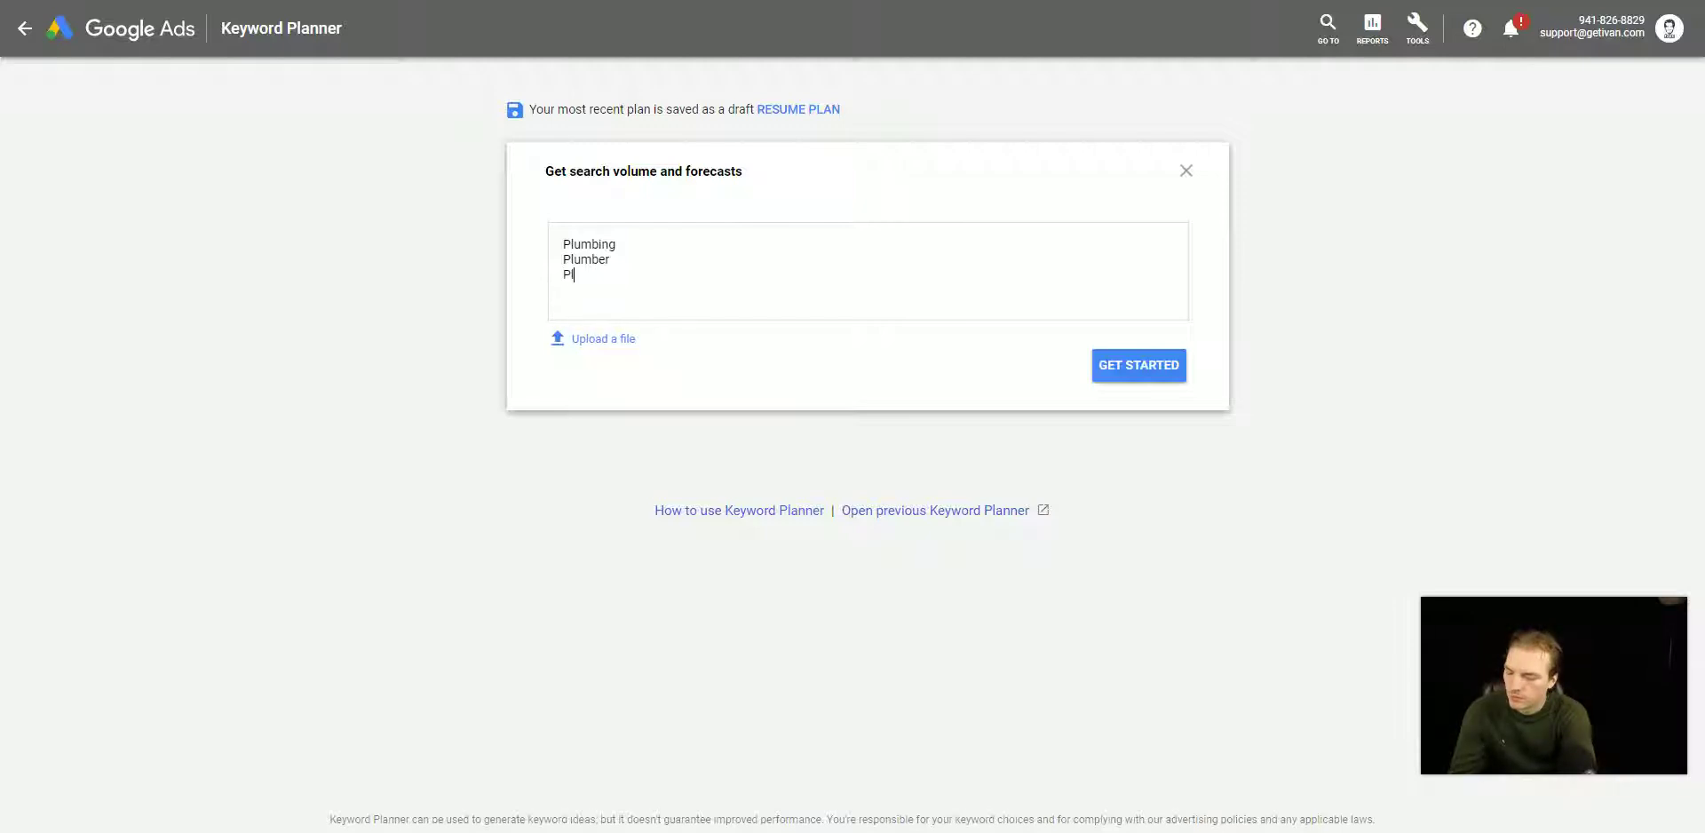
{"action": "type", "text": "umber Fort Worth TX"}
{"action": "key", "text": "Return"}
{"action": "type", "text": "Plumber"}
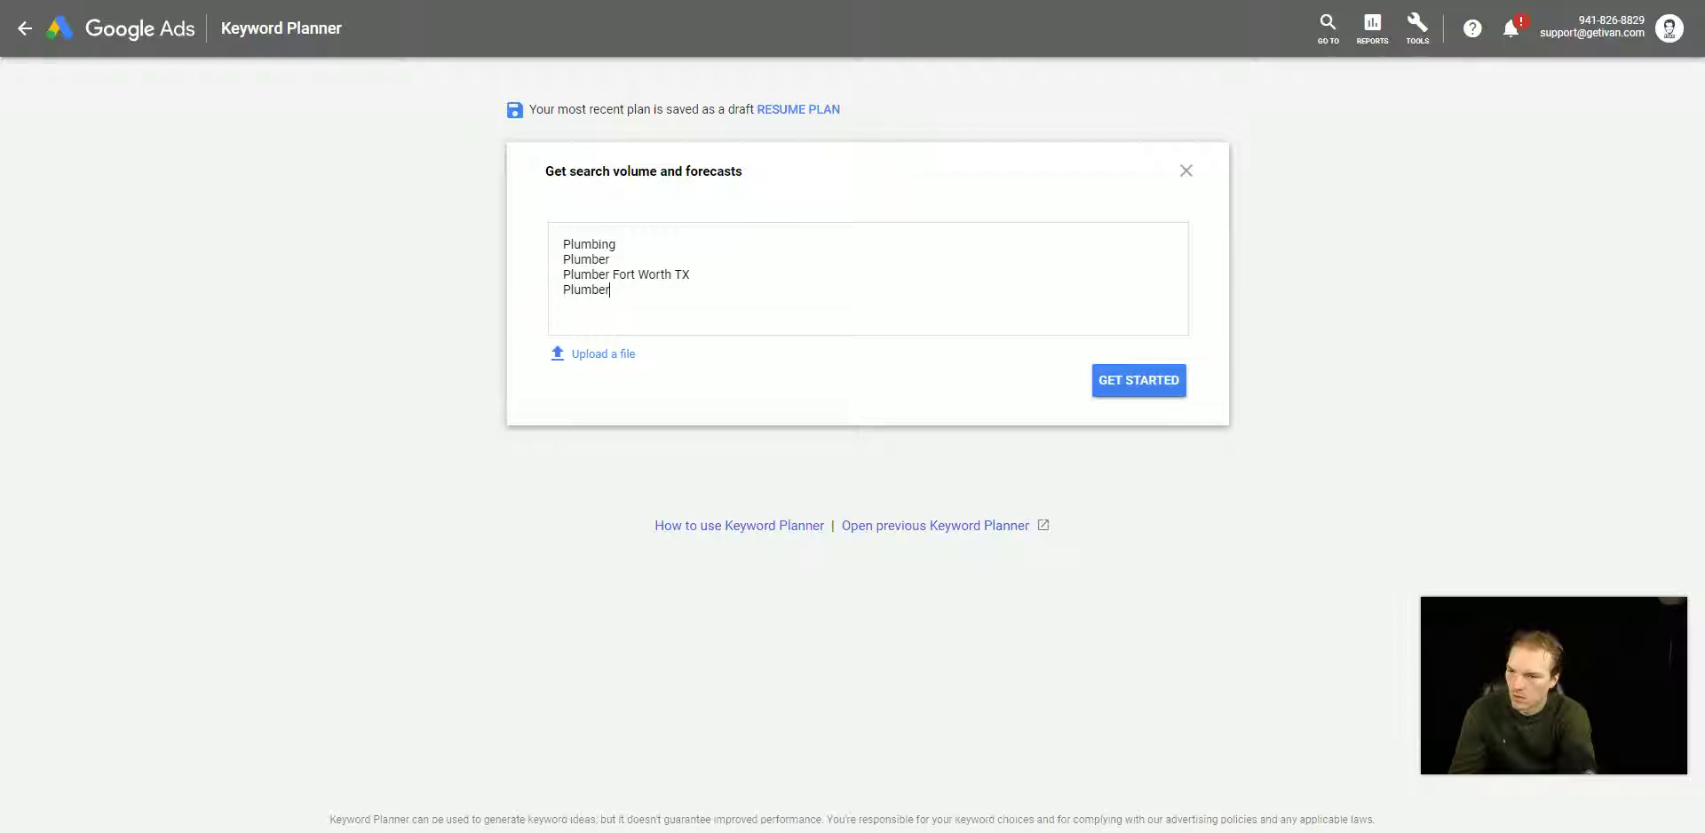
{"action": "type", "text": " Arlington TRX"}
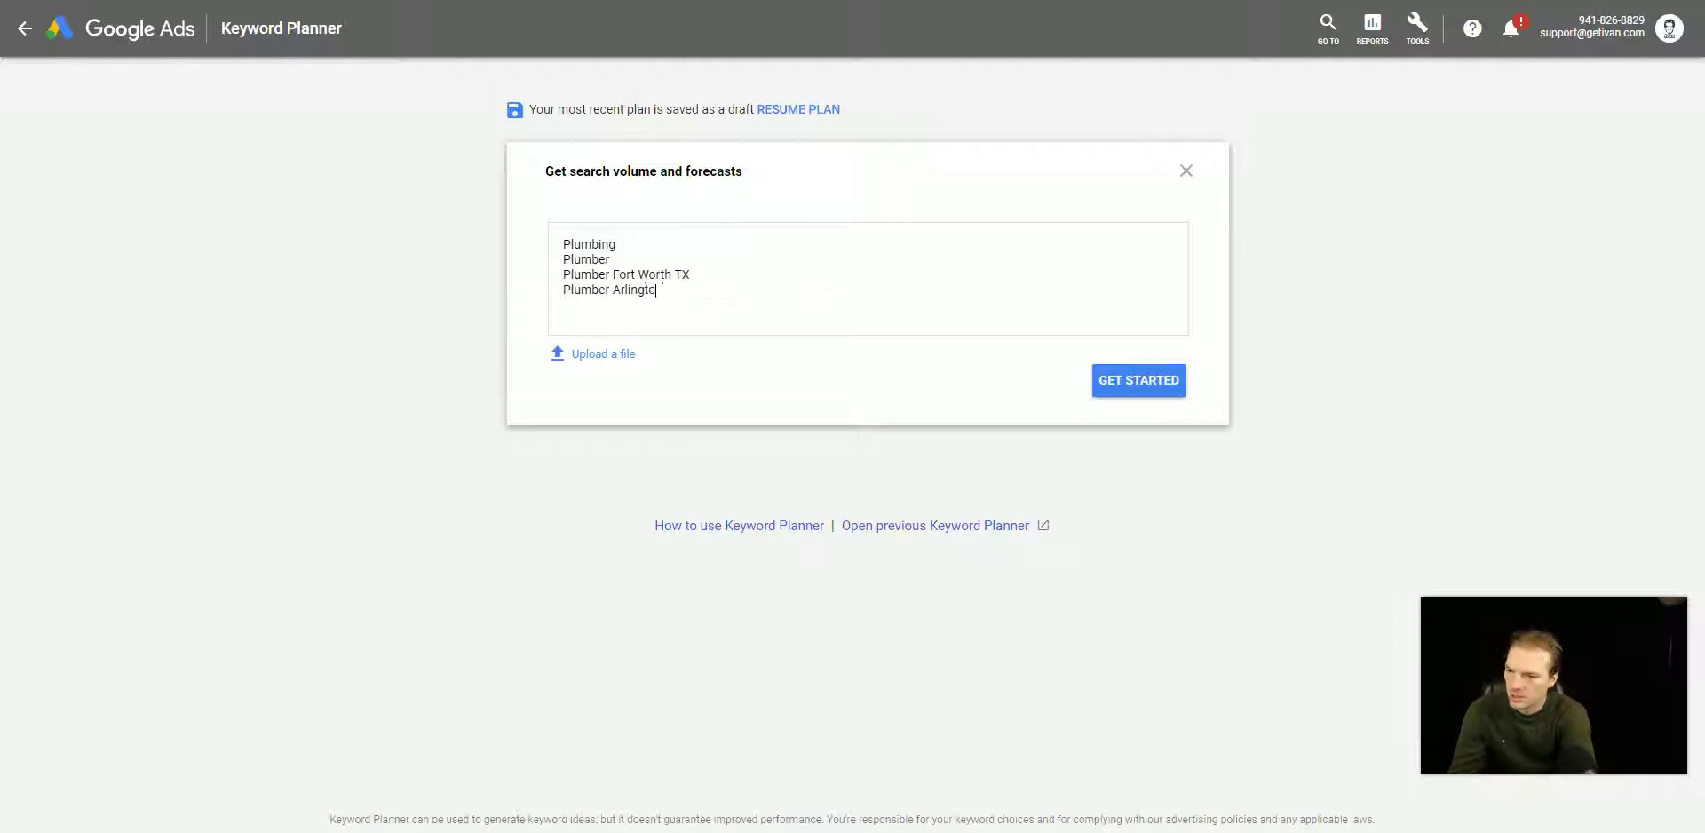
{"action": "key", "text": "BackSpace"}
{"action": "key", "text": "BackSpace"}
{"action": "type", "text": "X"}
{"action": "key", "text": "Return"}
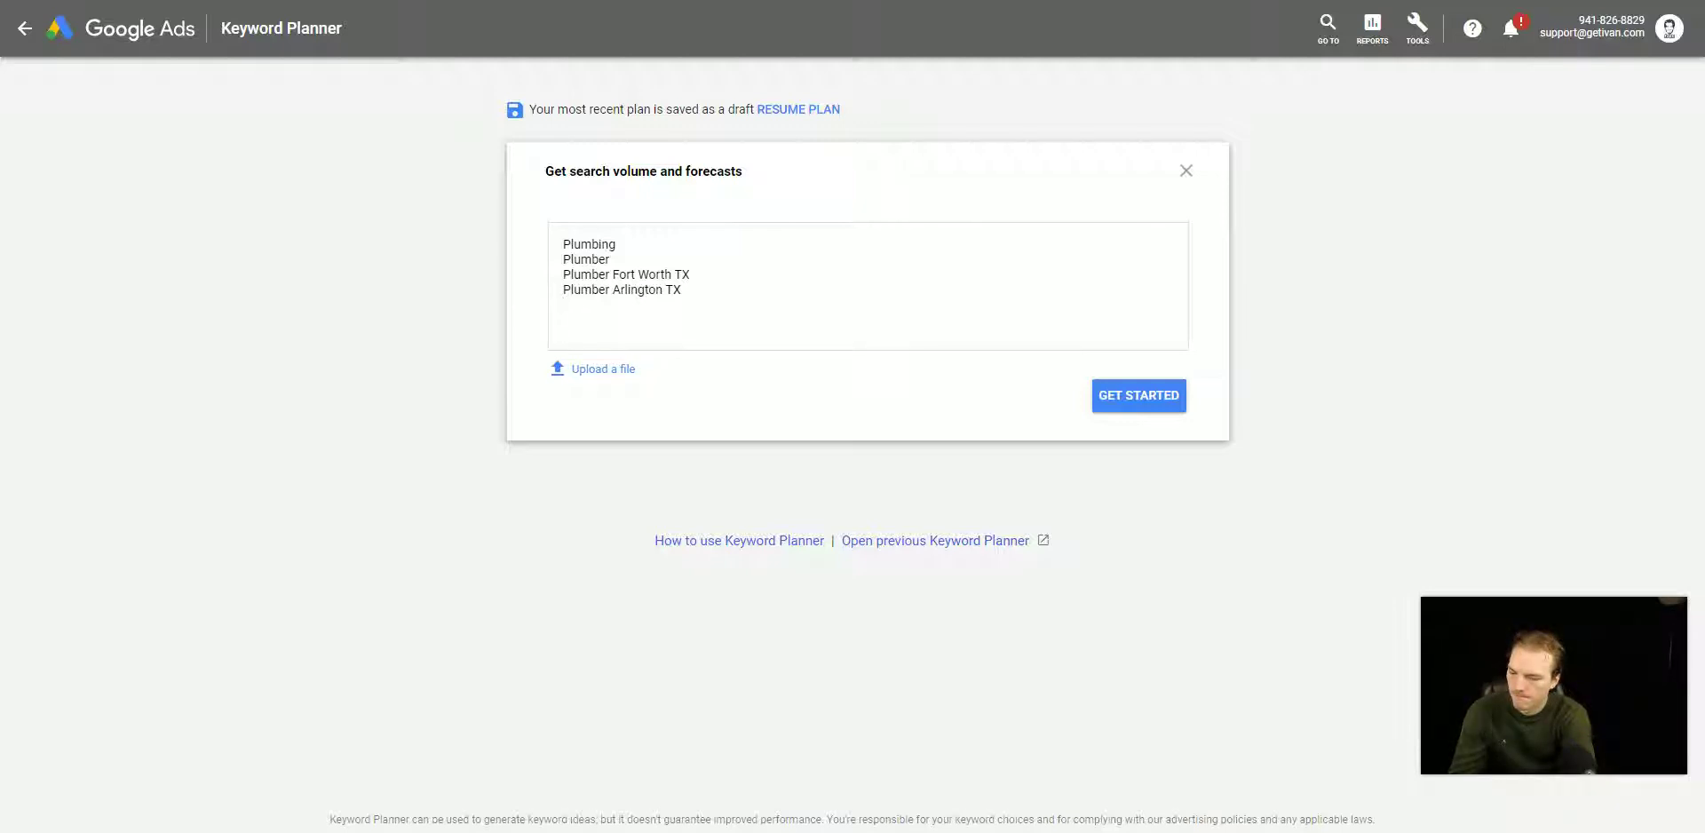
Step: Add the keywords Plumbing Supply and Plumbing Services to the list
{"action": "type", "text": "Plumbing "}
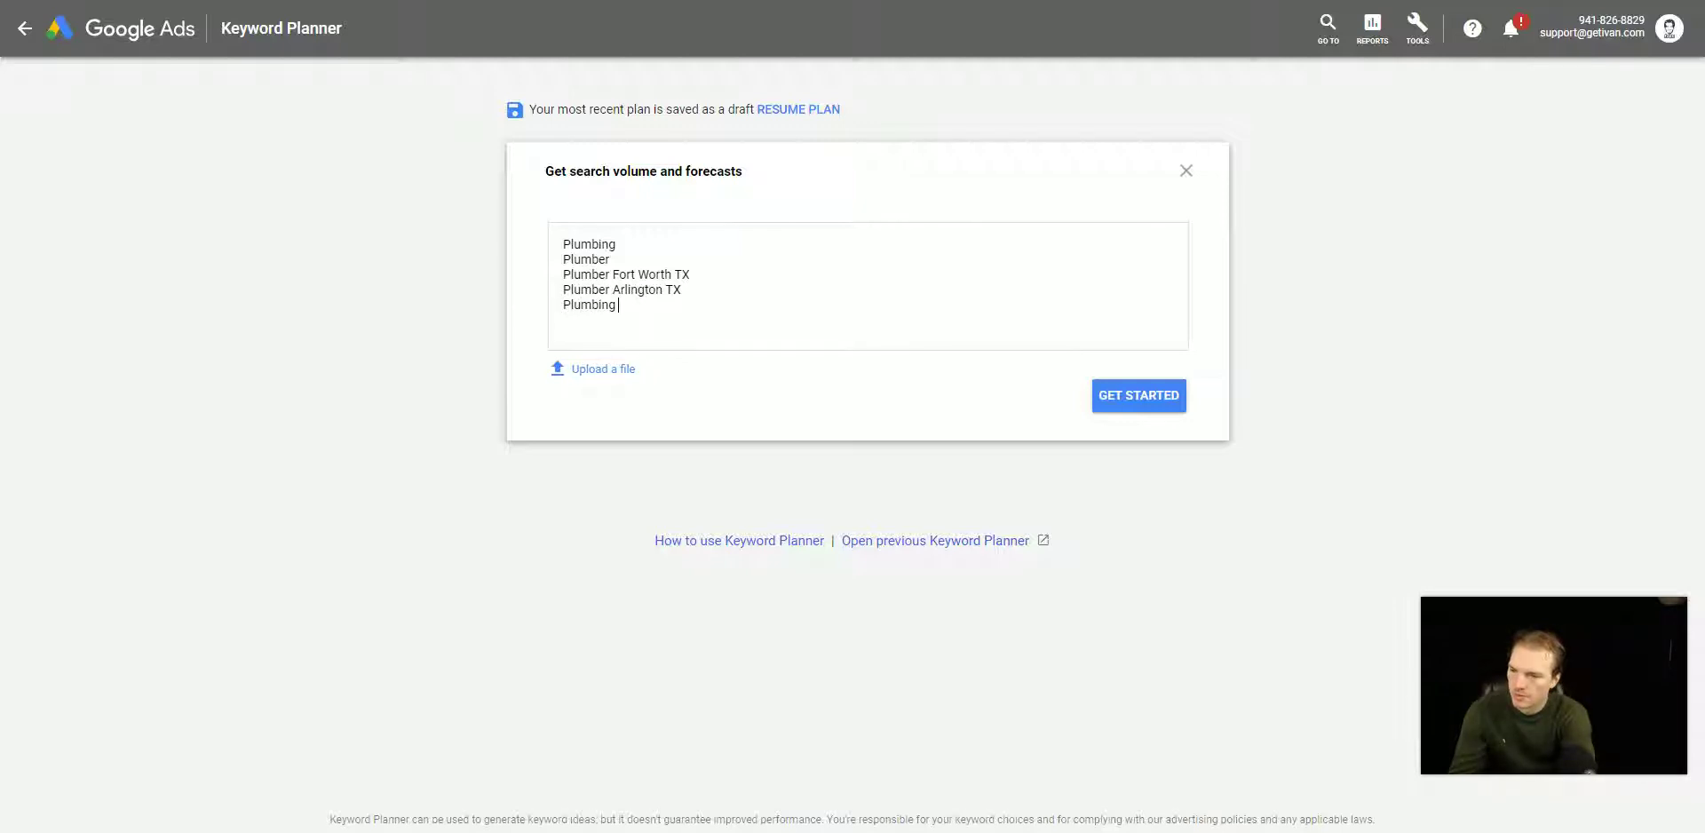
{"action": "type", "text": "Supply"}
{"action": "key", "text": "Return"}
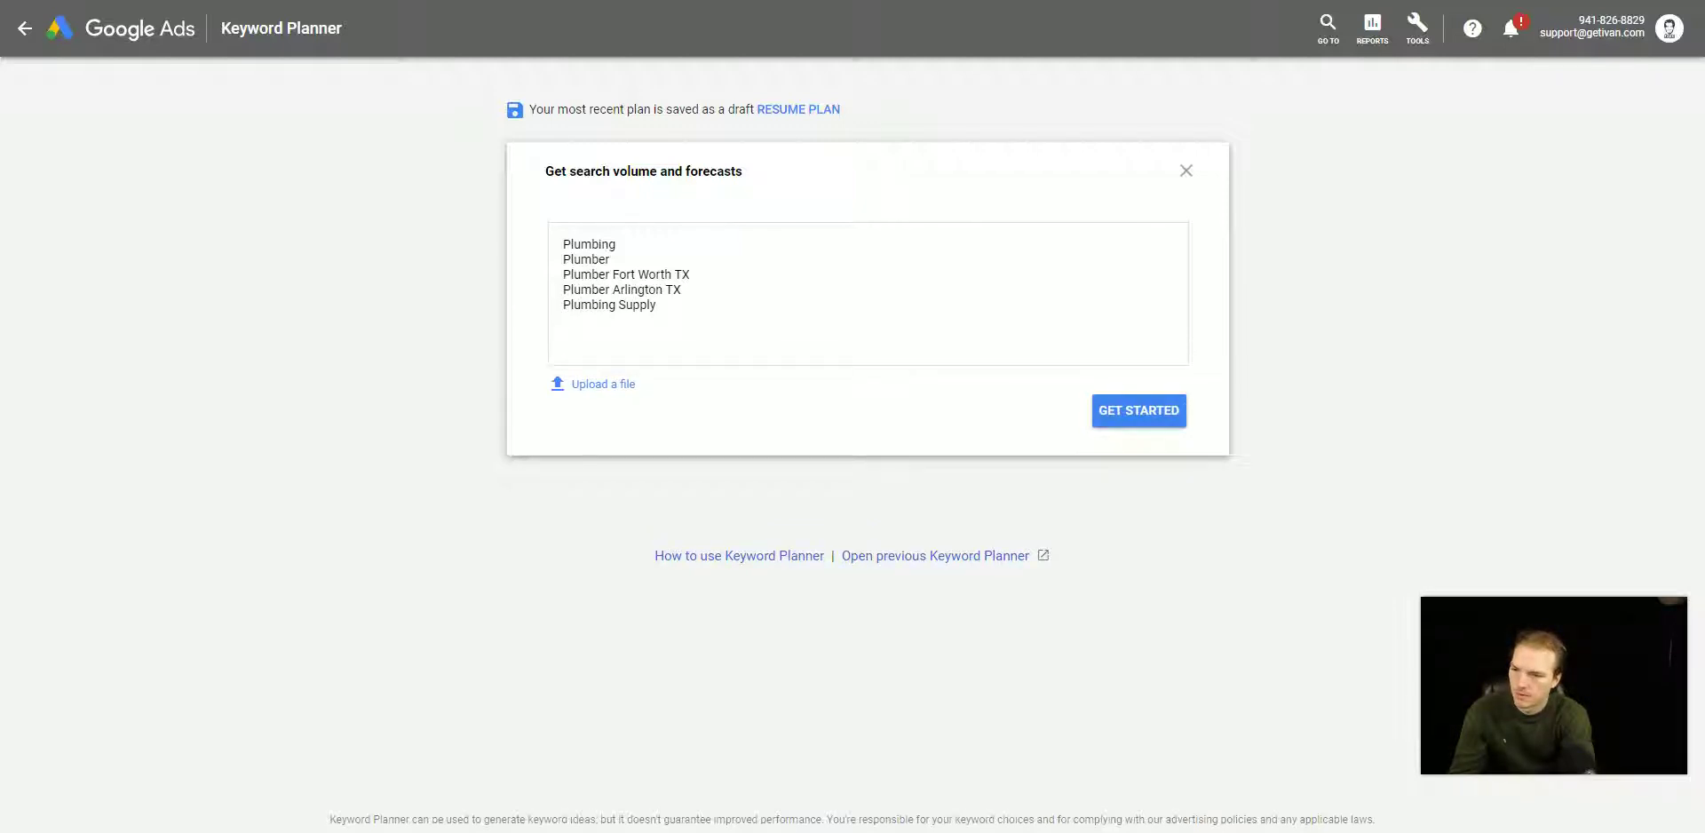
{"action": "type", "text": "{Pl"}
{"action": "key", "text": "BackSpace"}
{"action": "key", "text": "BackSpace"}
{"action": "type", "text": "Plu"}
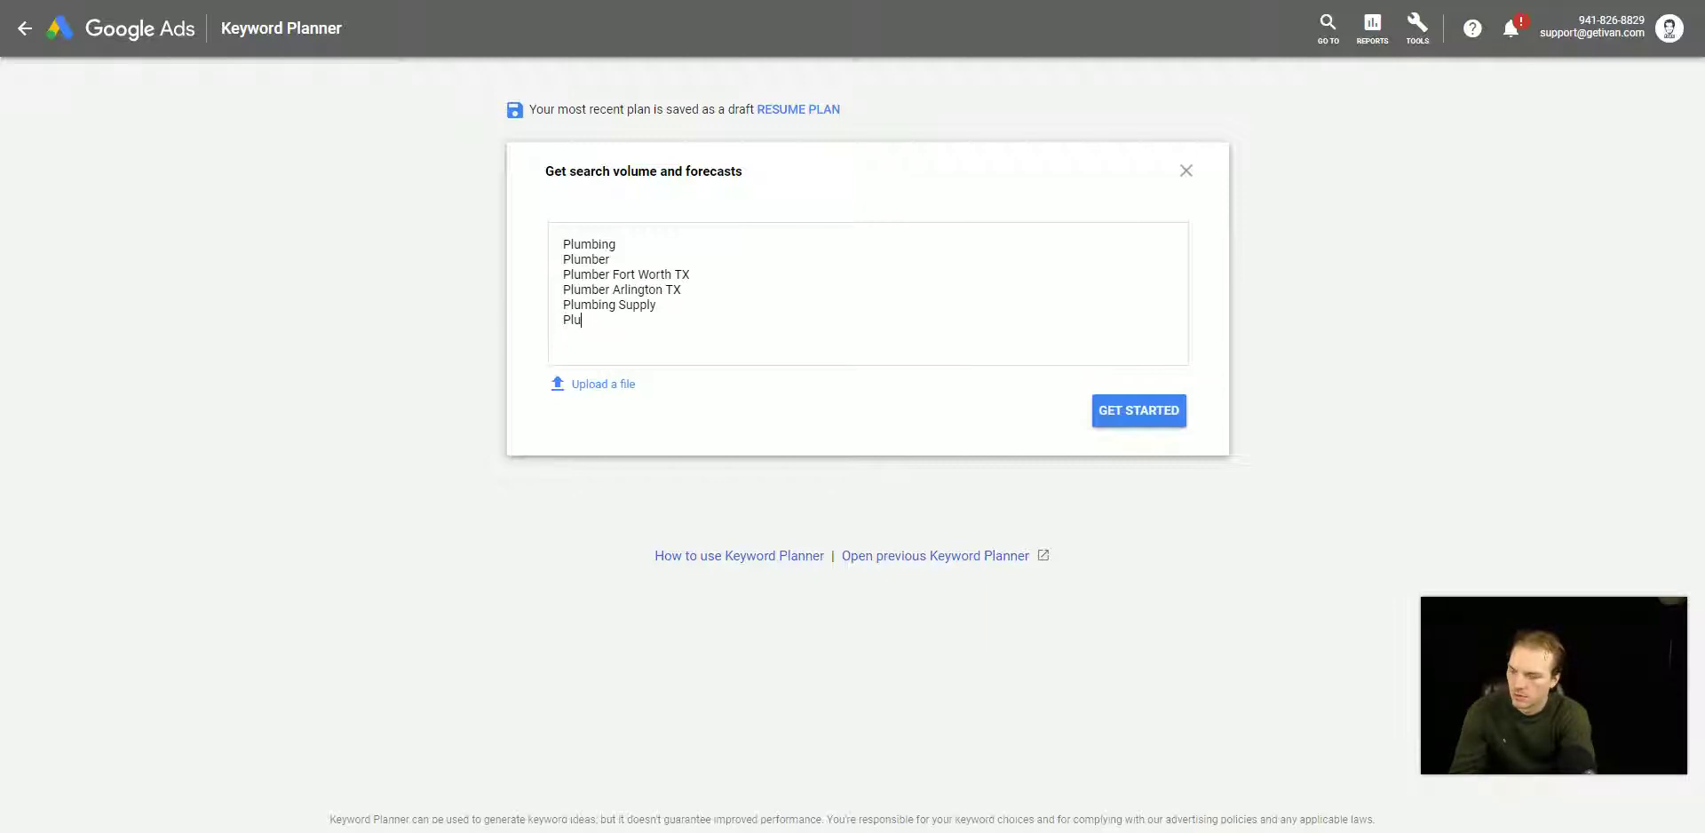
{"action": "type", "text": "mbing Serbeviesces"}
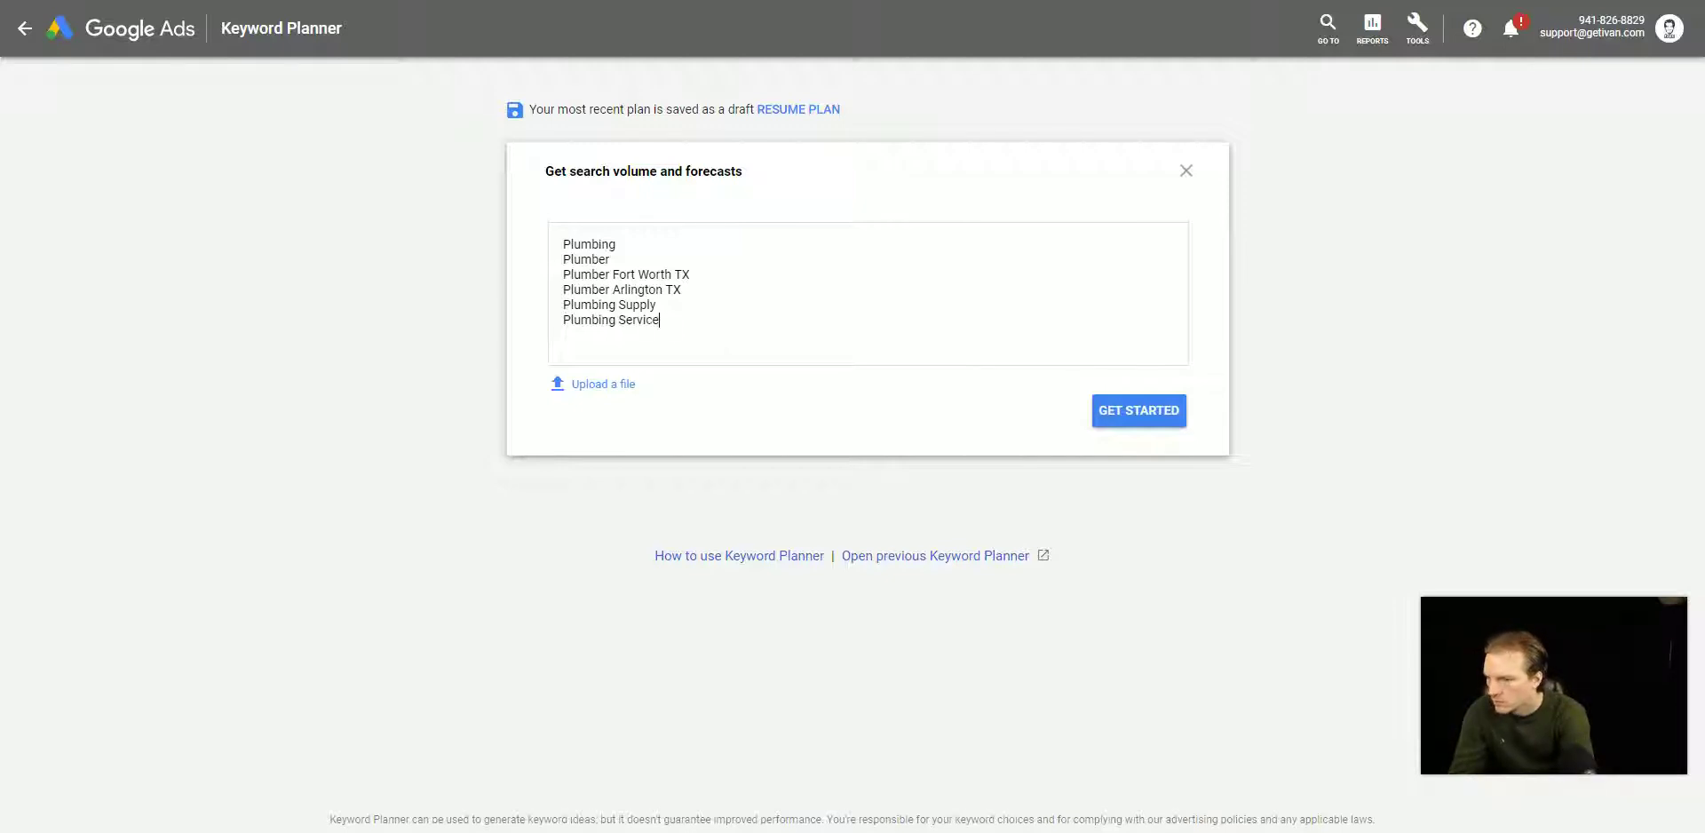
Step: Add the keyword Plumbing Services Fort Worth TX on a new line of the list
{"action": "key", "text": "Return"}
{"action": "type", "text": "Plub"}
{"action": "key", "text": "BackSpace"}
{"action": "type", "text": "mbing Services Fort Worth TX"}
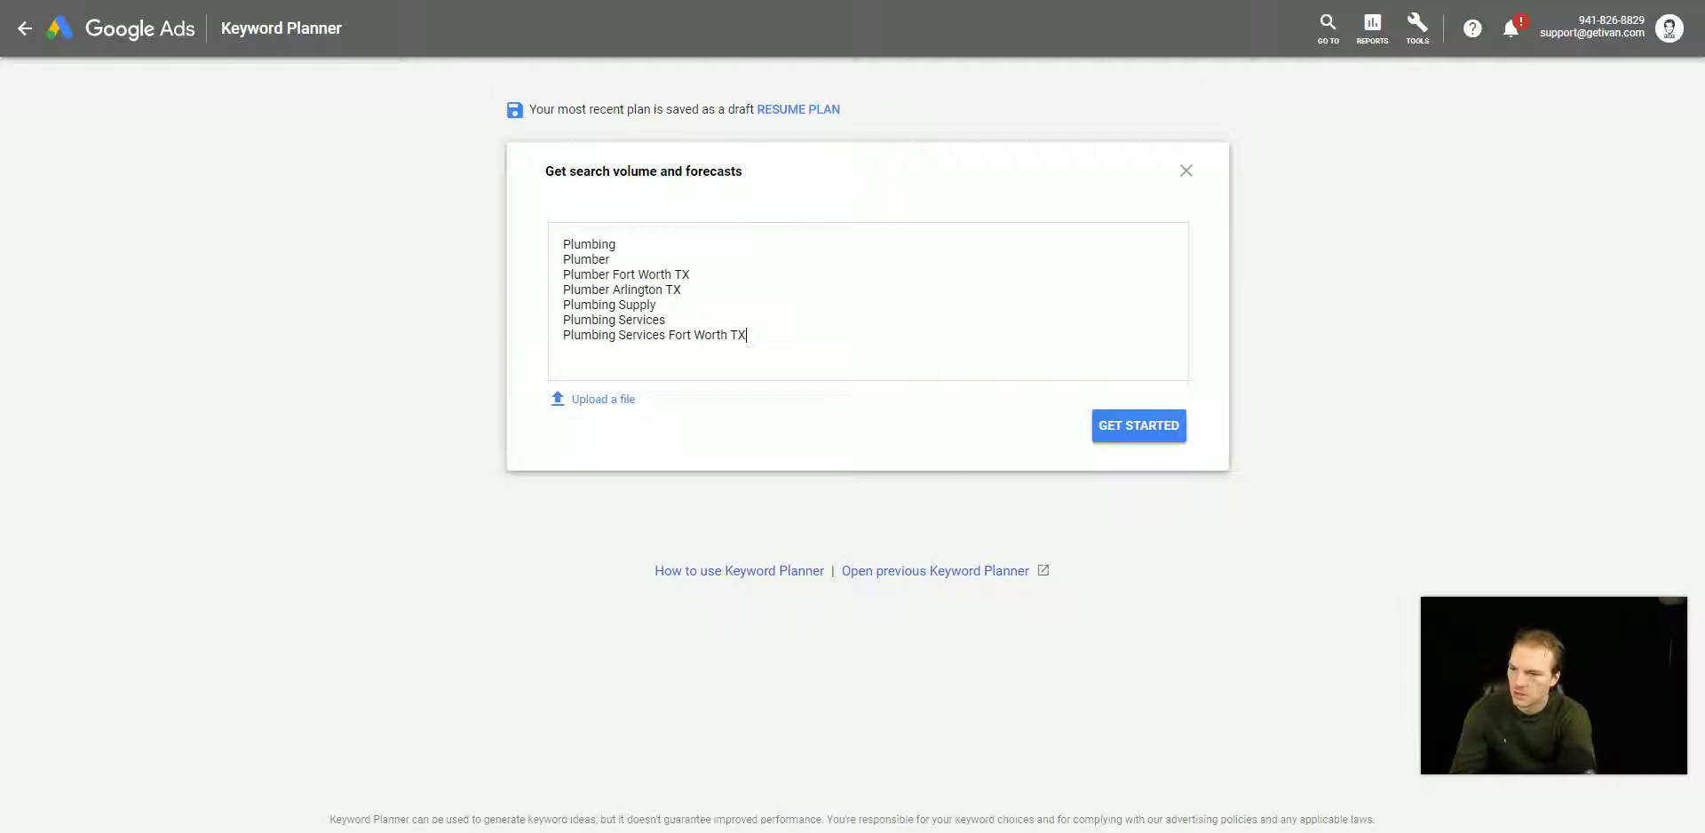
Step: Add Fort Worth Plumbing Services as the last keyword and get the forecasts for the list
{"action": "key", "text": "Return"}
{"action": "type", "text": "Fort W"}
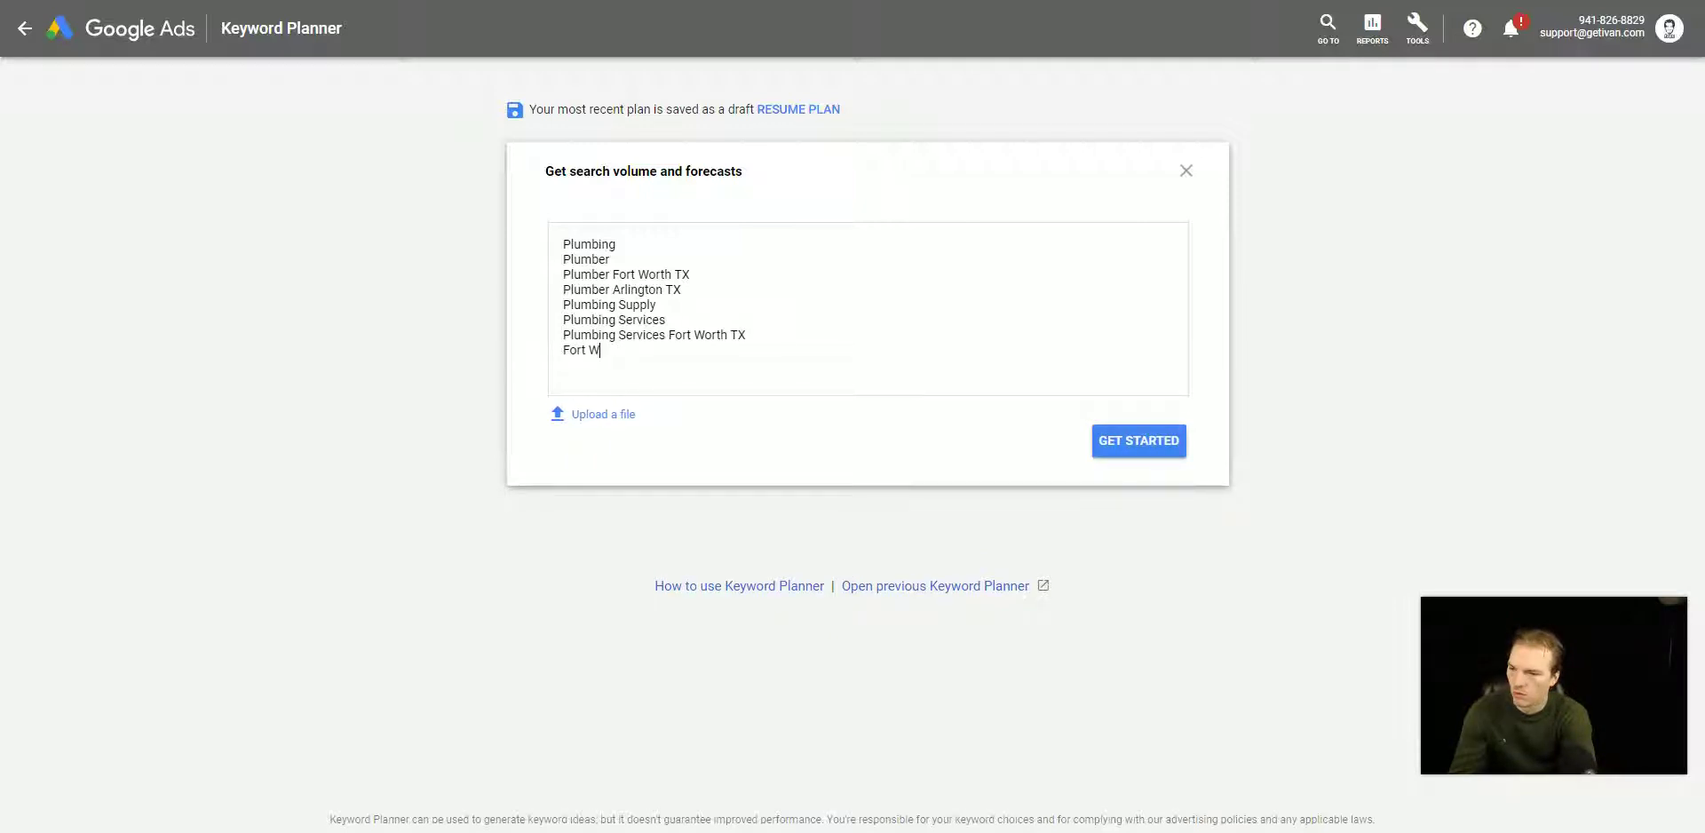
{"action": "type", "text": "orth Plubming"}
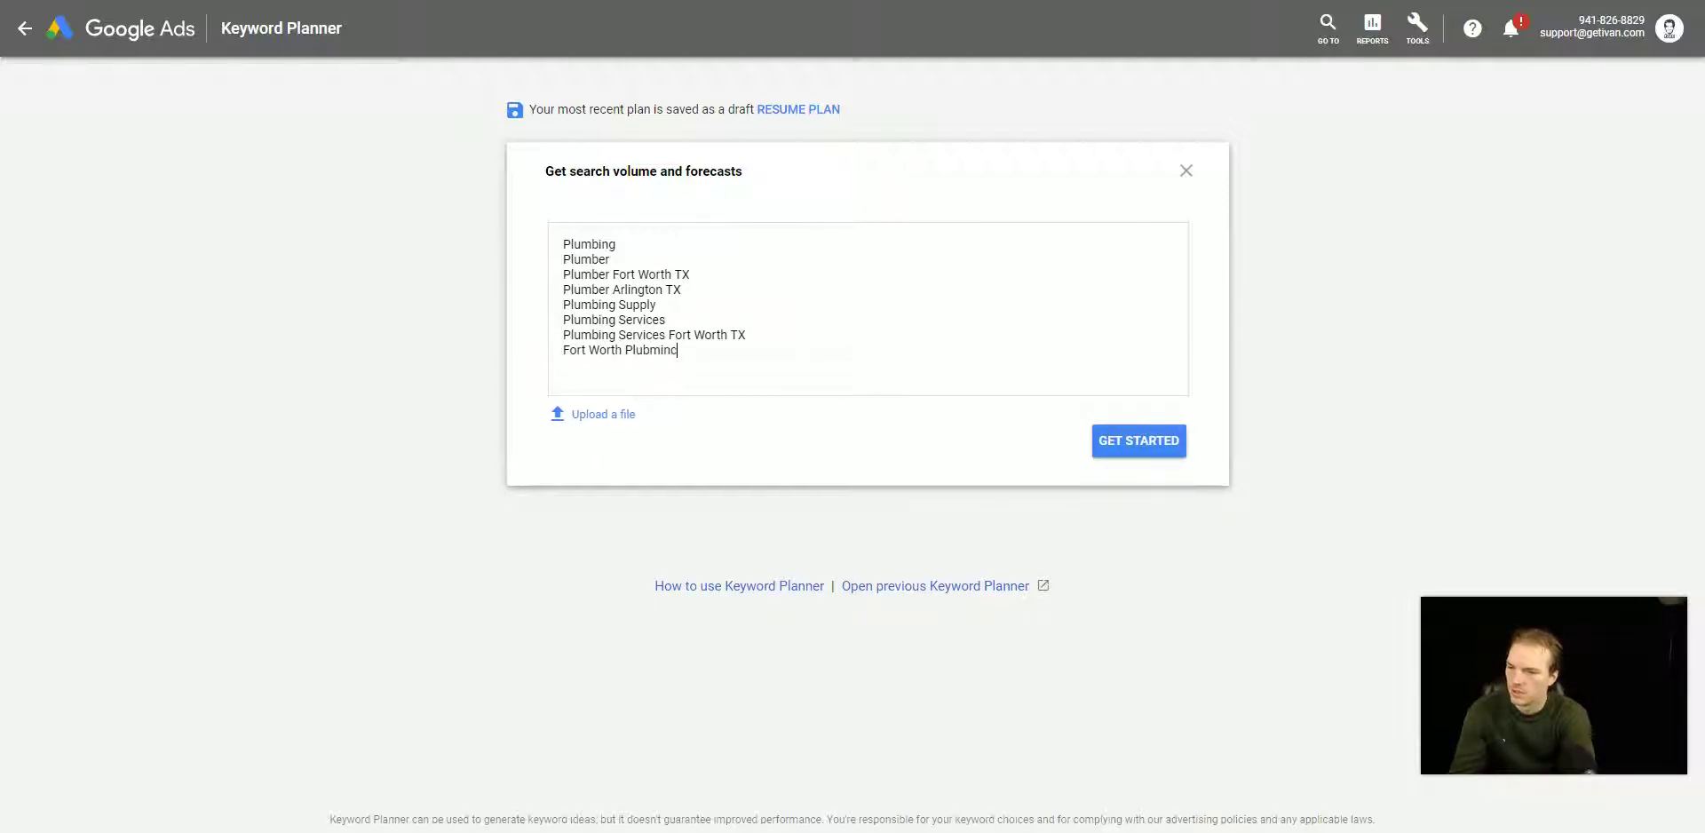
{"action": "type", "text": " Services"}
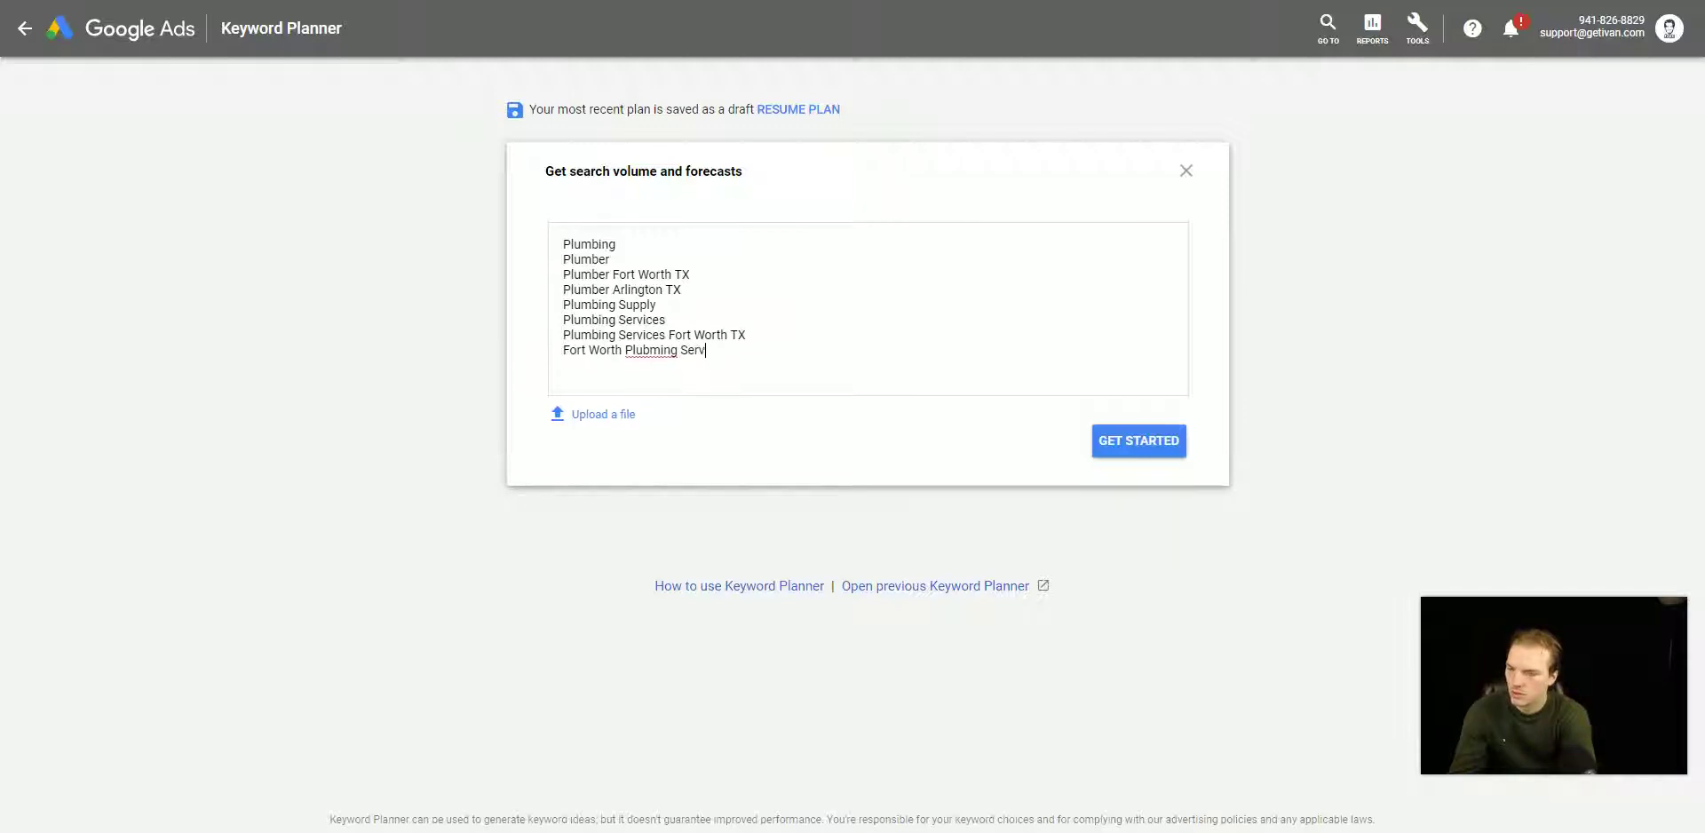
{"action": "key", "text": "BackSpace"}
{"action": "key", "text": "BackSpace"}
{"action": "key", "text": "BackSpace"}
{"action": "key", "text": "BackSpace"}
{"action": "key", "text": "BackSpace"}
{"action": "key", "text": "BackSpace"}
{"action": "key", "text": "BackSpace"}
{"action": "key", "text": "BackSpace"}
{"action": "key", "text": "BackSpace"}
{"action": "key", "text": "BackSpace"}
{"action": "type", "text": "mbing Services"}
{"action": "key", "text": "Return"}
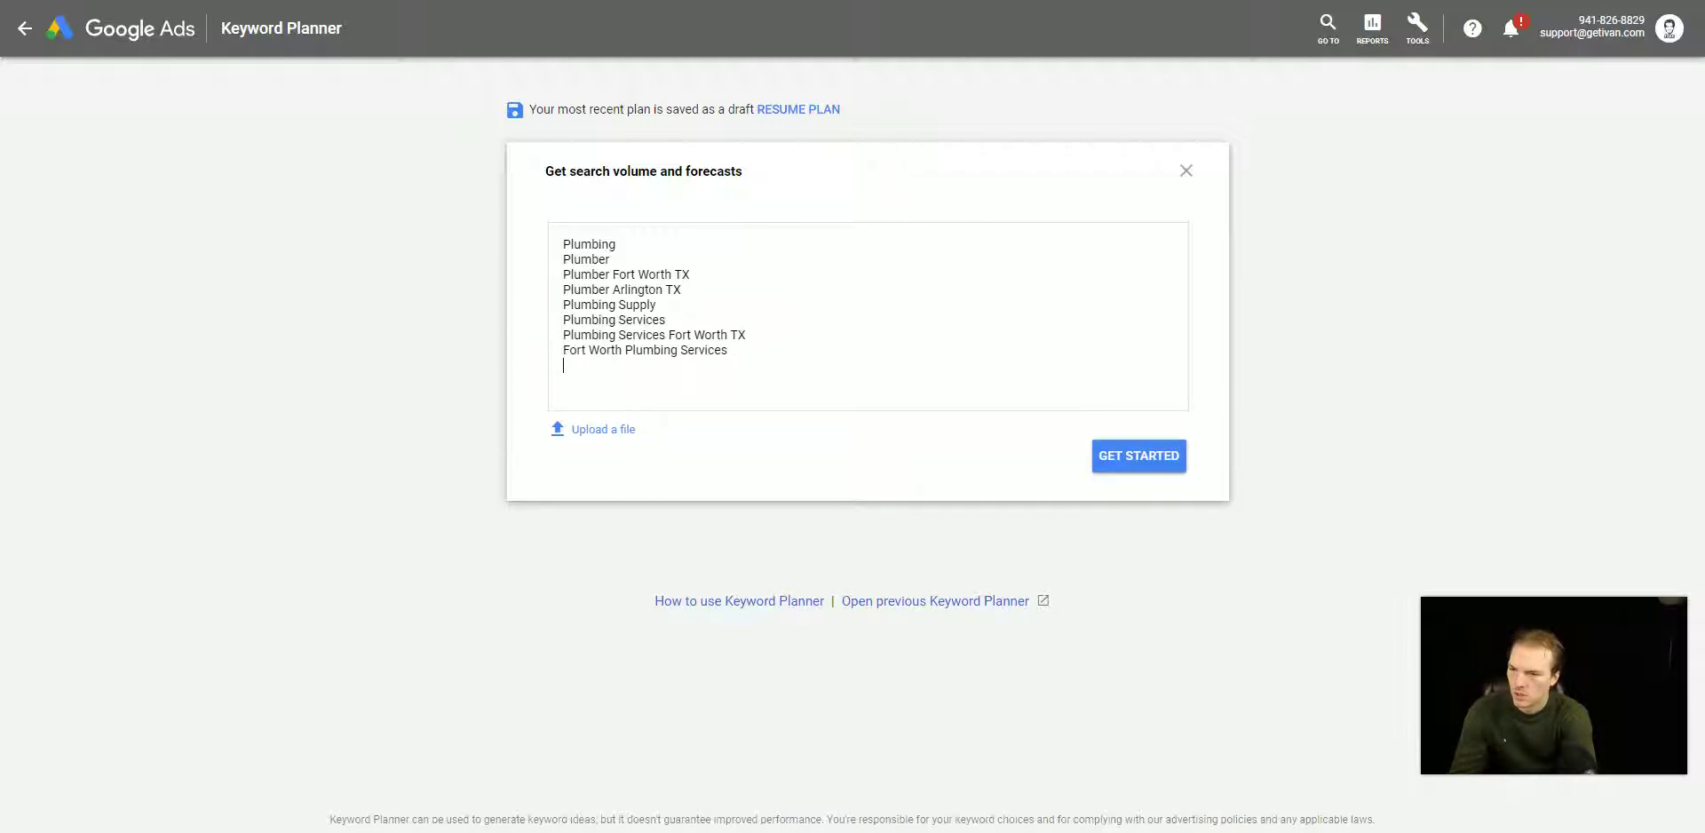
{"action": "key", "text": "BackSpace"}
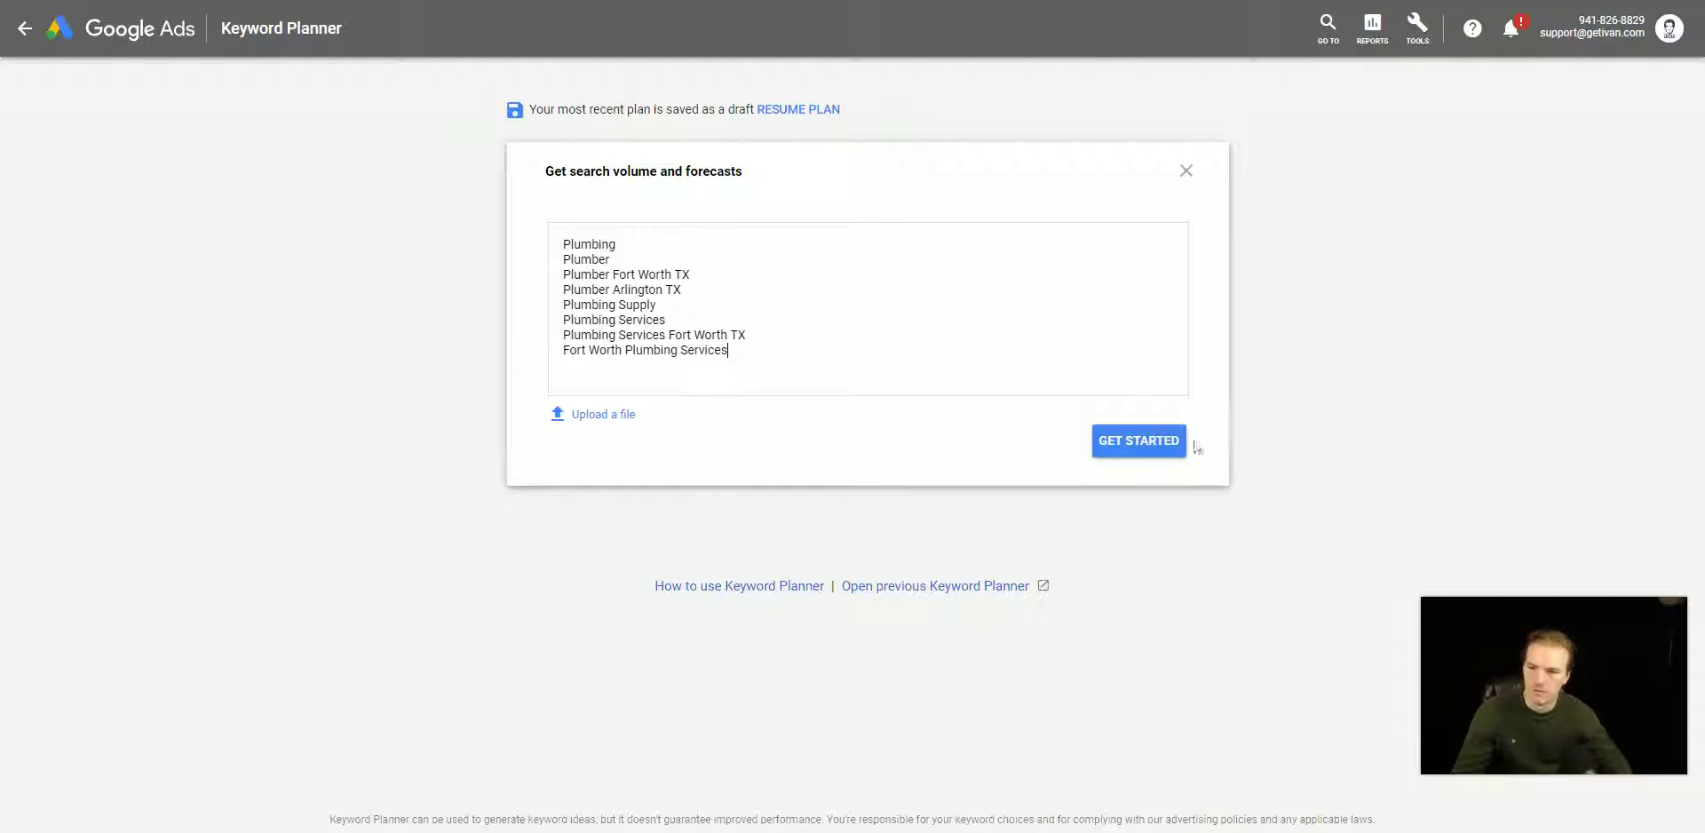
{"action": "left_click", "coordinate": [1153, 439]}
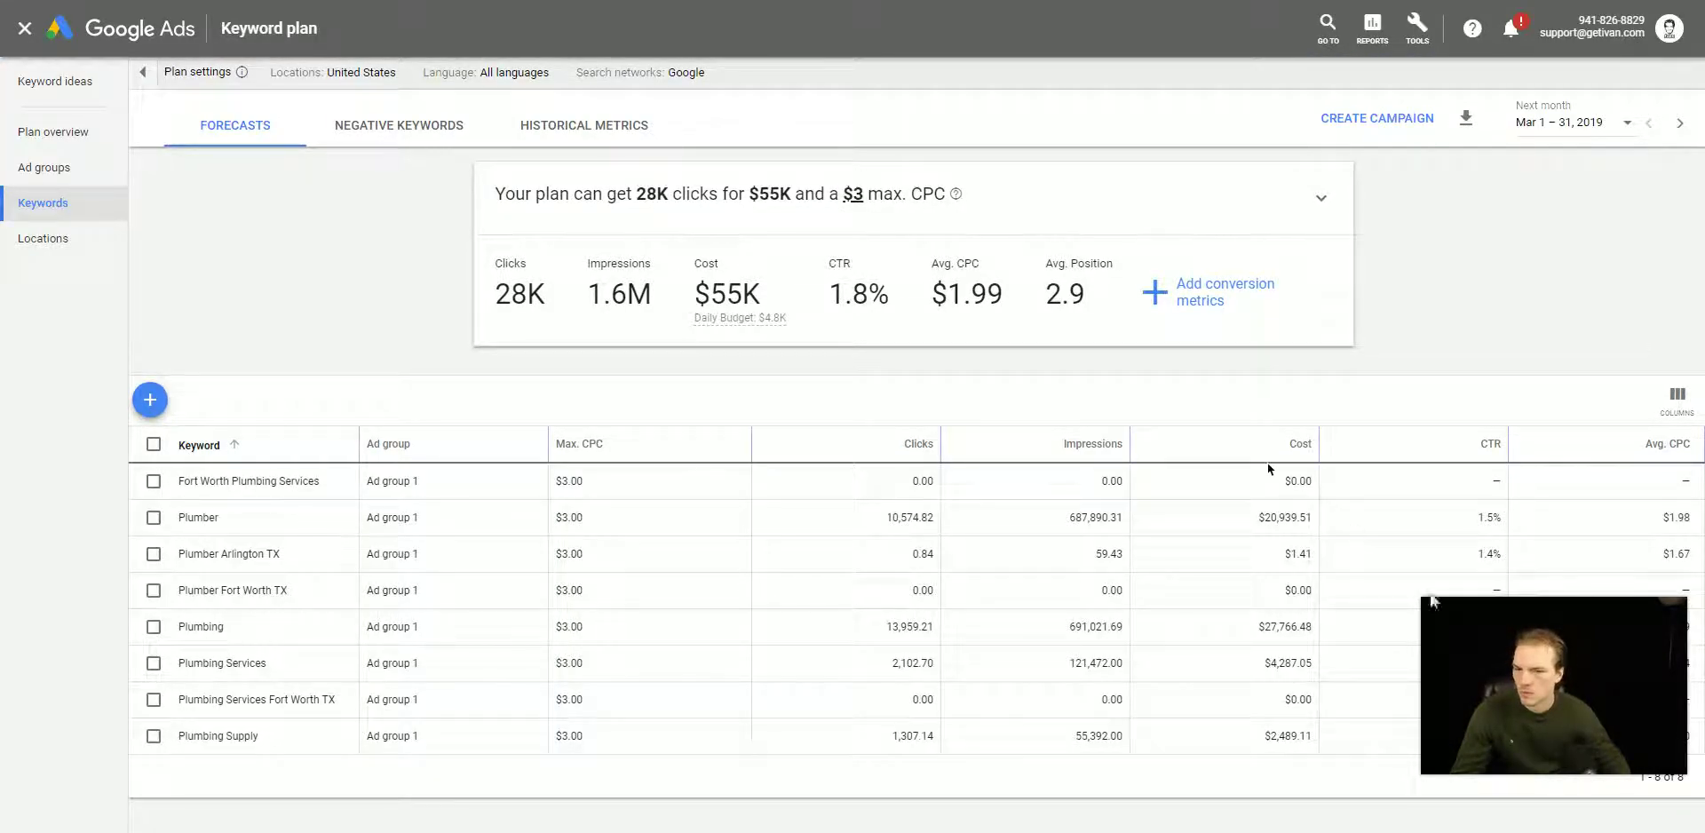
{"action": "mouse_move", "coordinate": [1581, 683]}
{"action": "left_click_drag", "start_coordinate": [1581, 684], "coordinate": [1593, 246]}
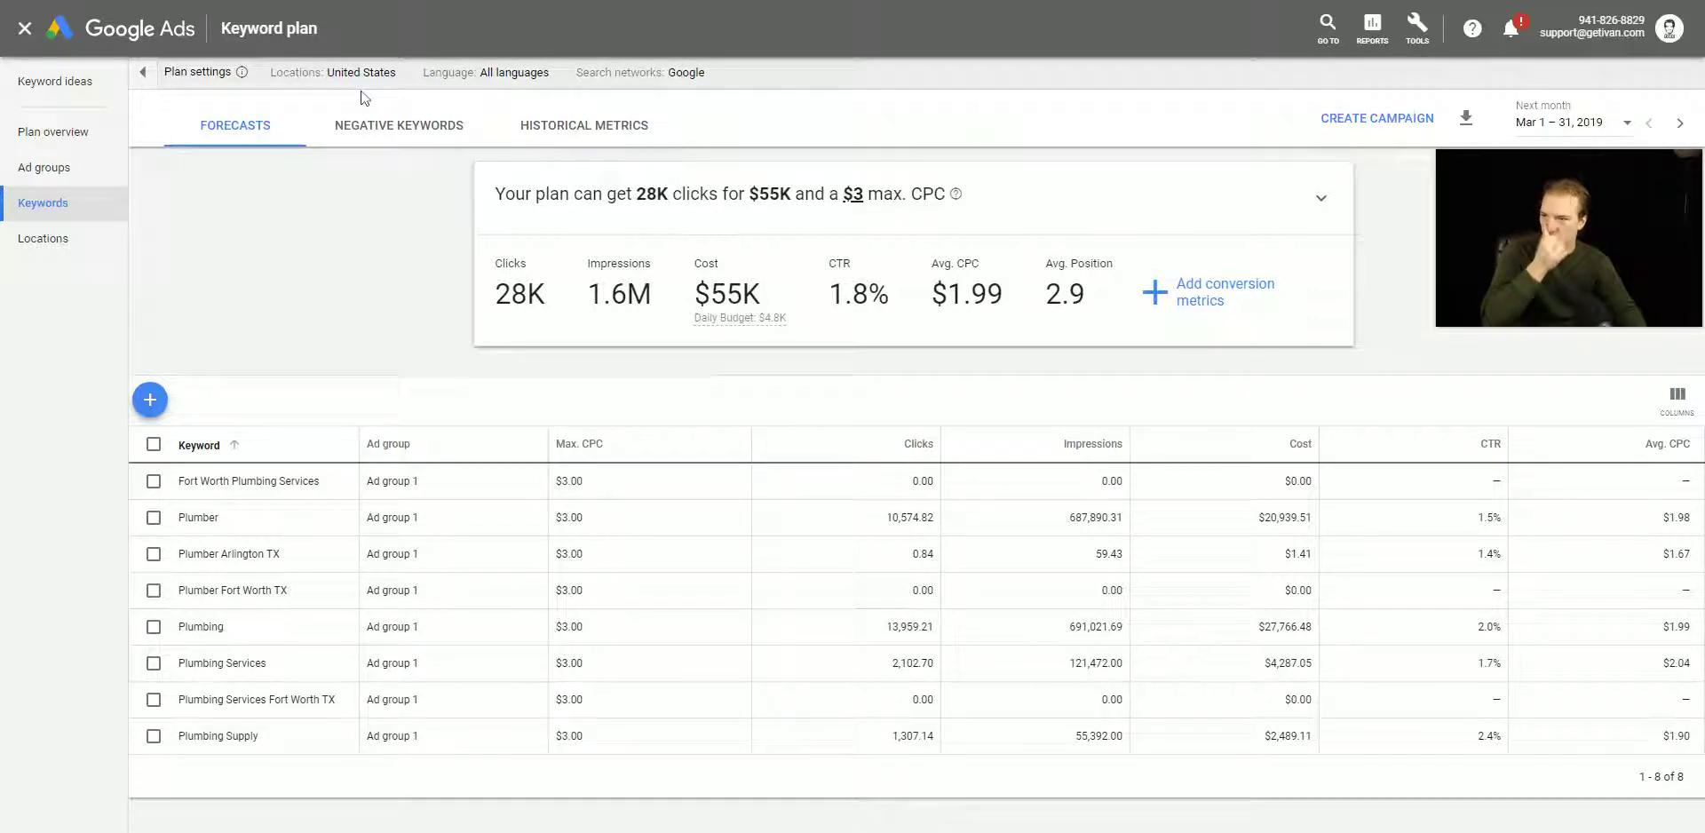
Step: Target the city of Fort Worth, Texas in the plan's location settings and remove the United States from the targeted locations
{"action": "mouse_move", "coordinate": [365, 80]}
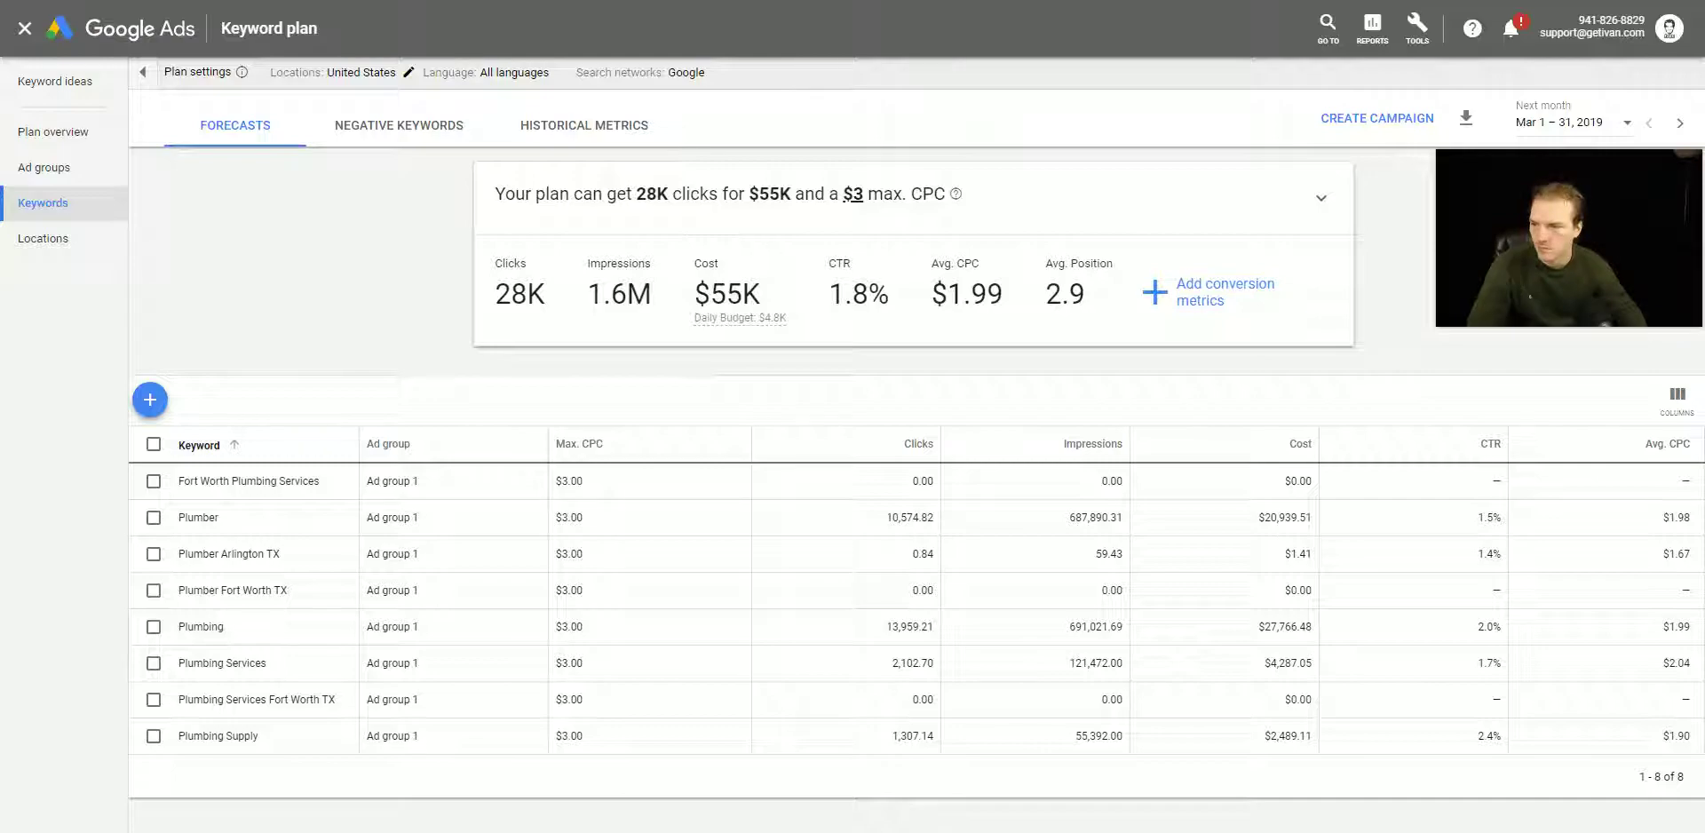
{"action": "left_click", "coordinate": [365, 75]}
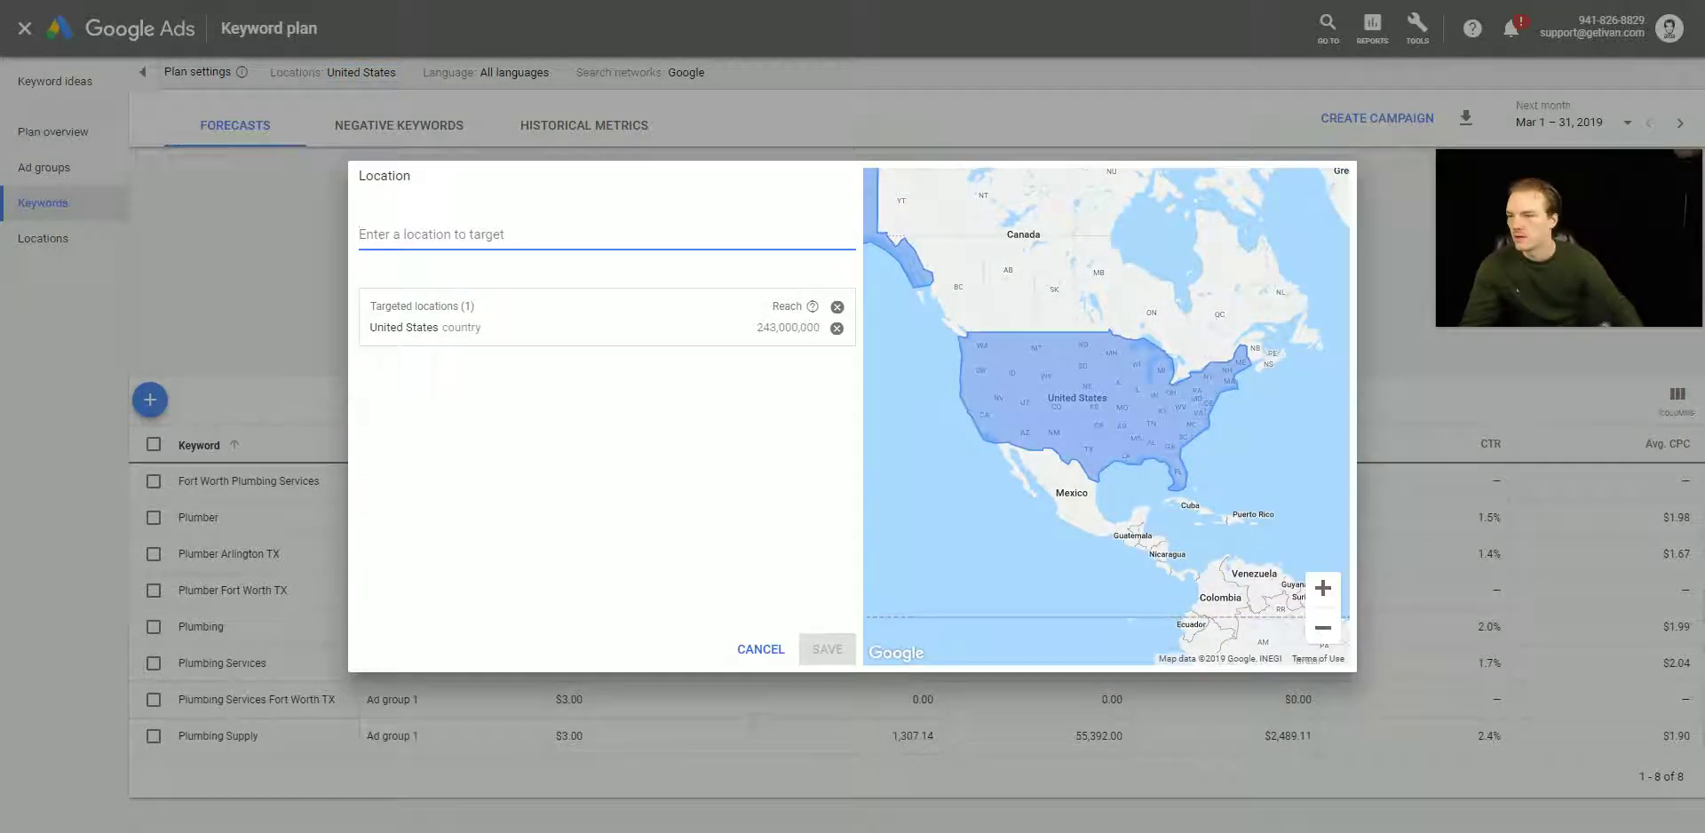
{"action": "type", "text": "f"}
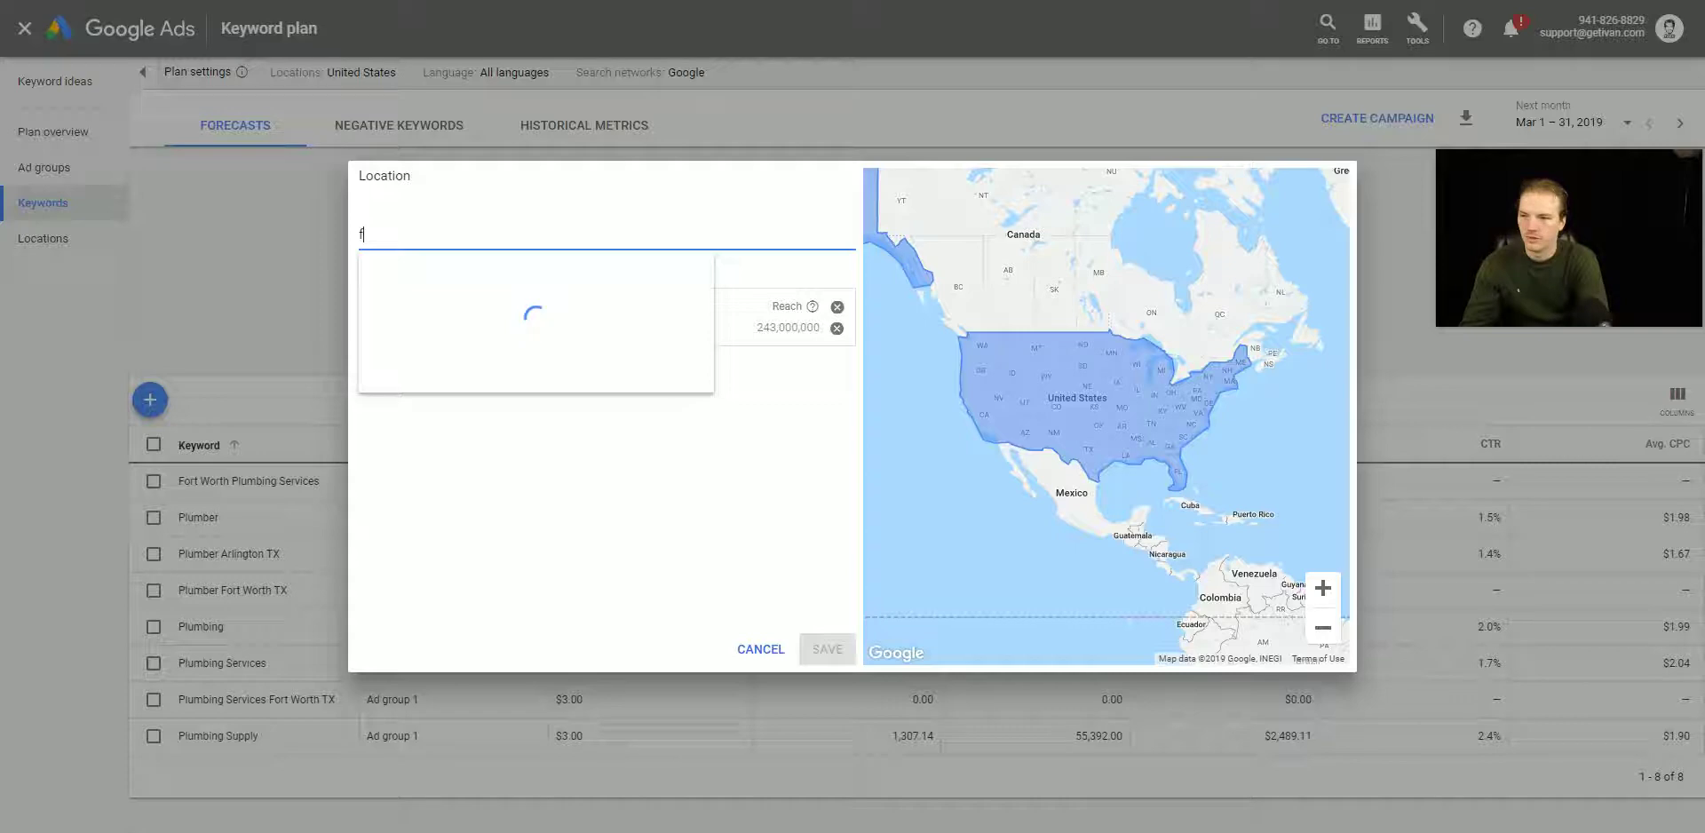
{"action": "type", "text": "ort"}
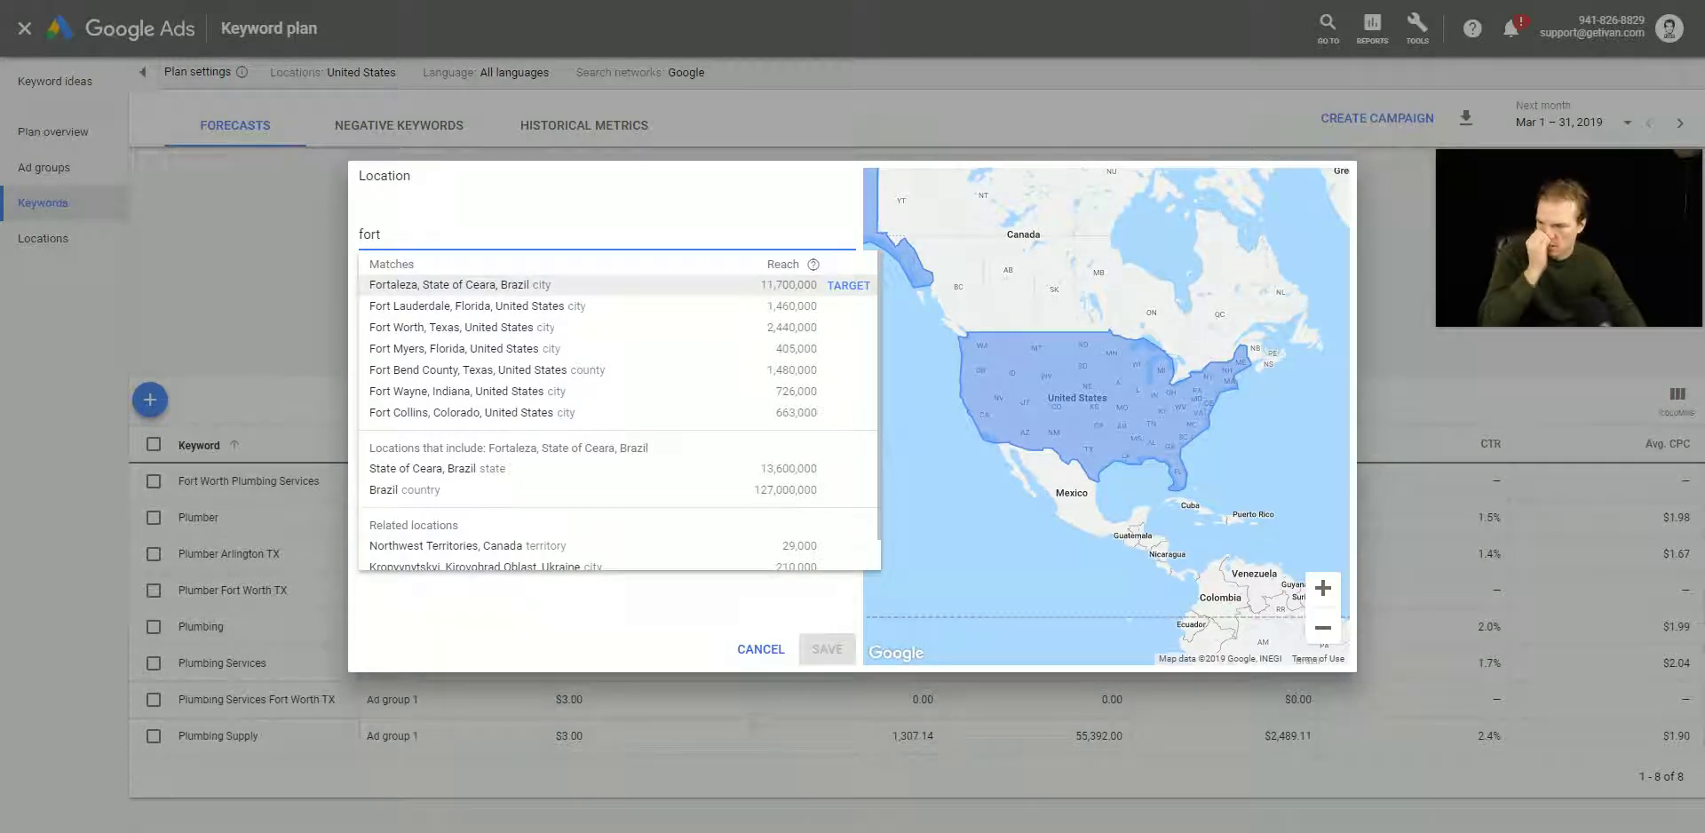
{"action": "type", "text": " worth"}
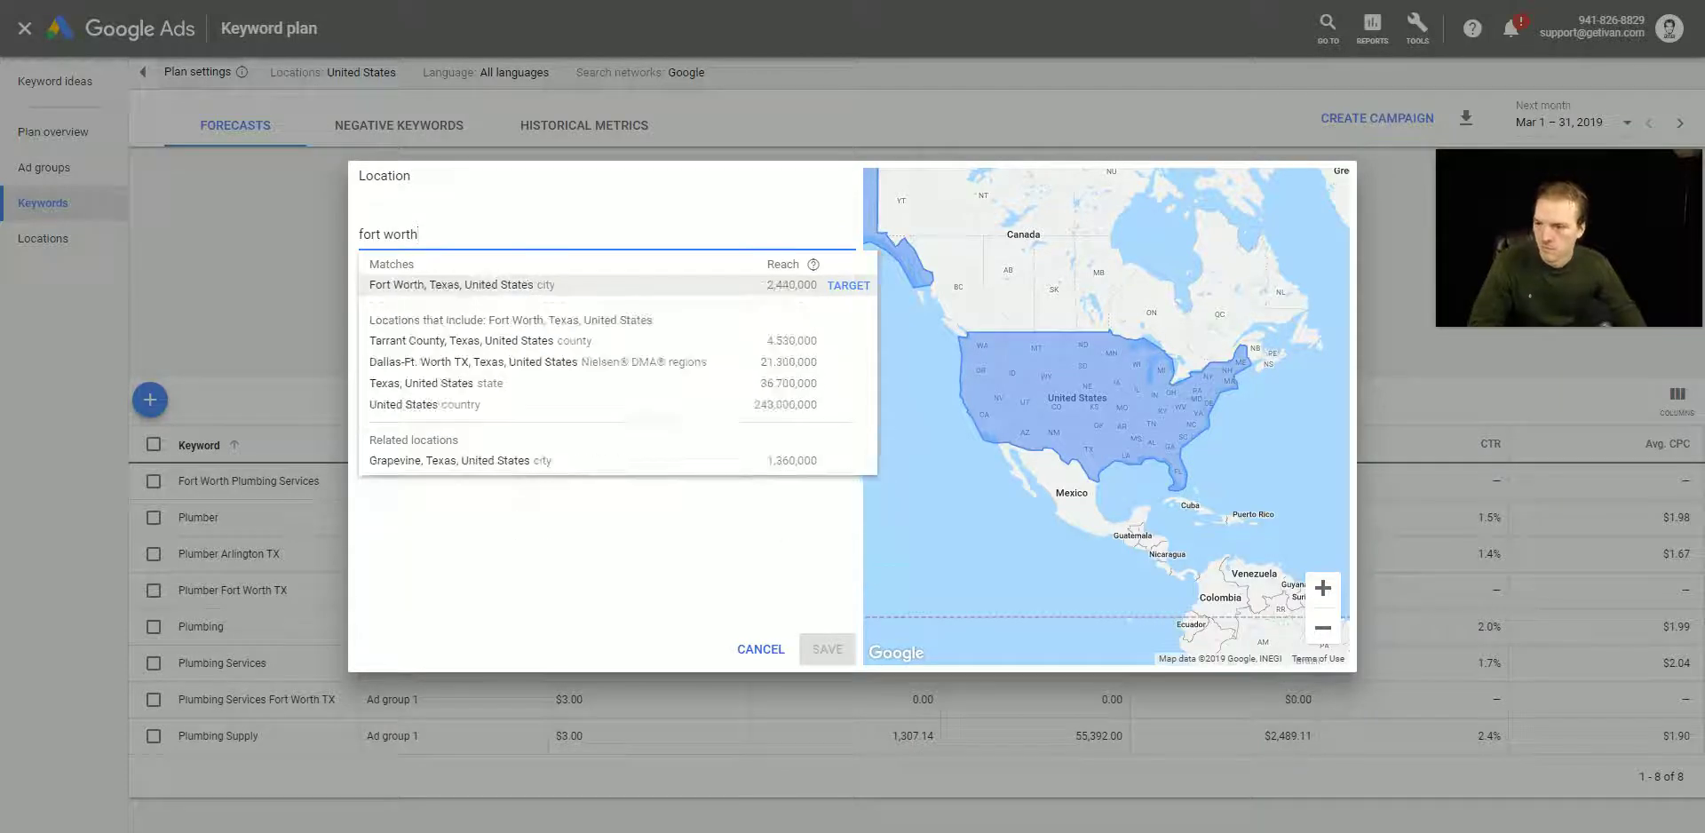
{"action": "left_click", "coordinate": [566, 286]}
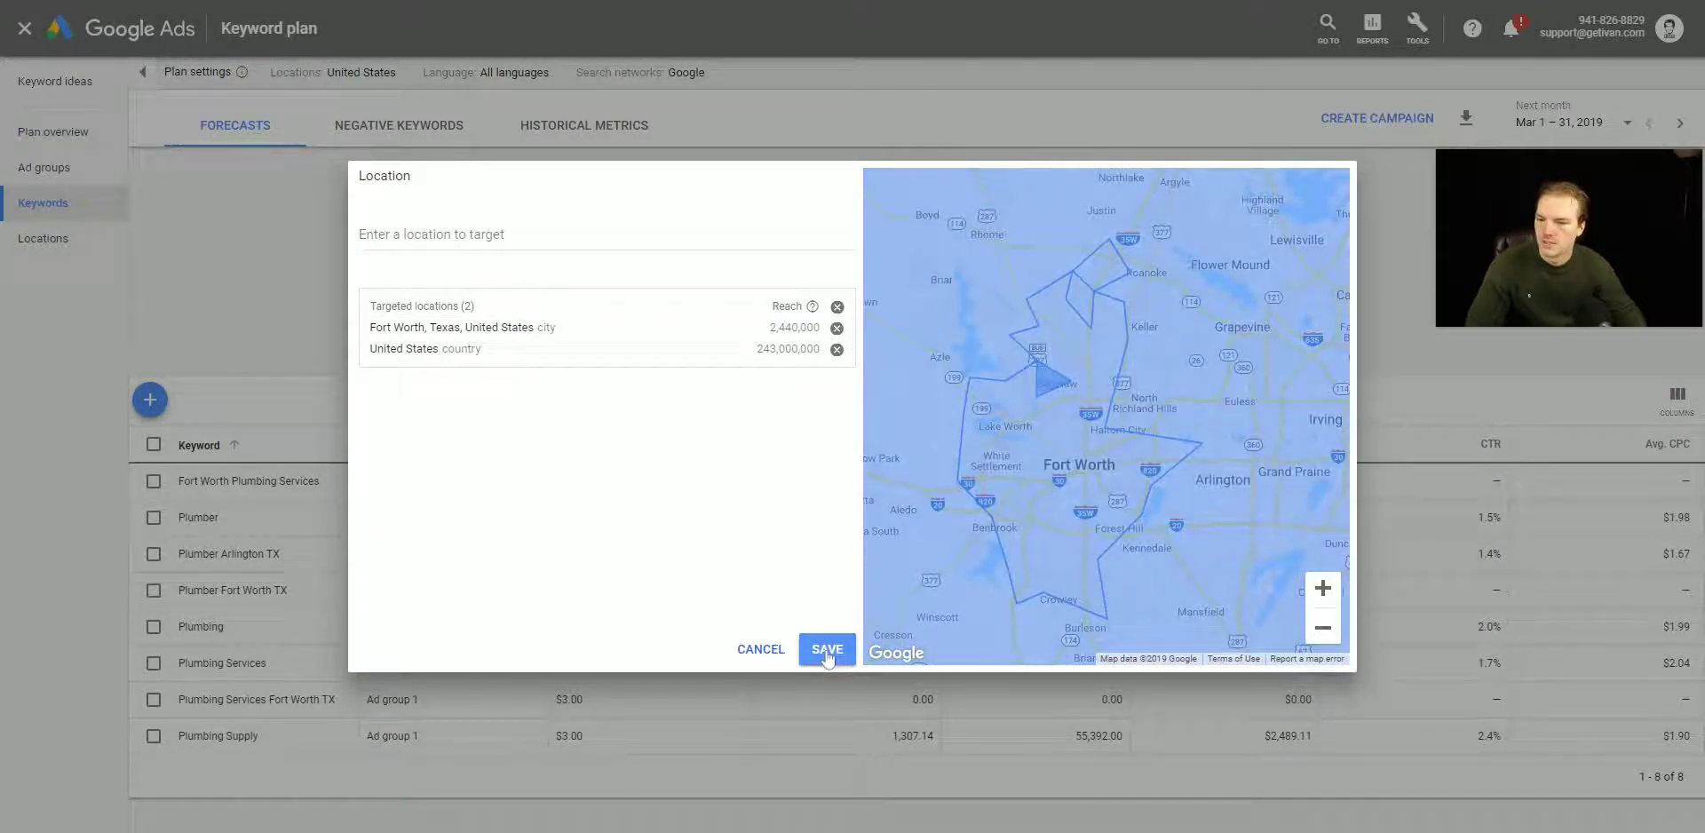
{"action": "left_click", "coordinate": [836, 349]}
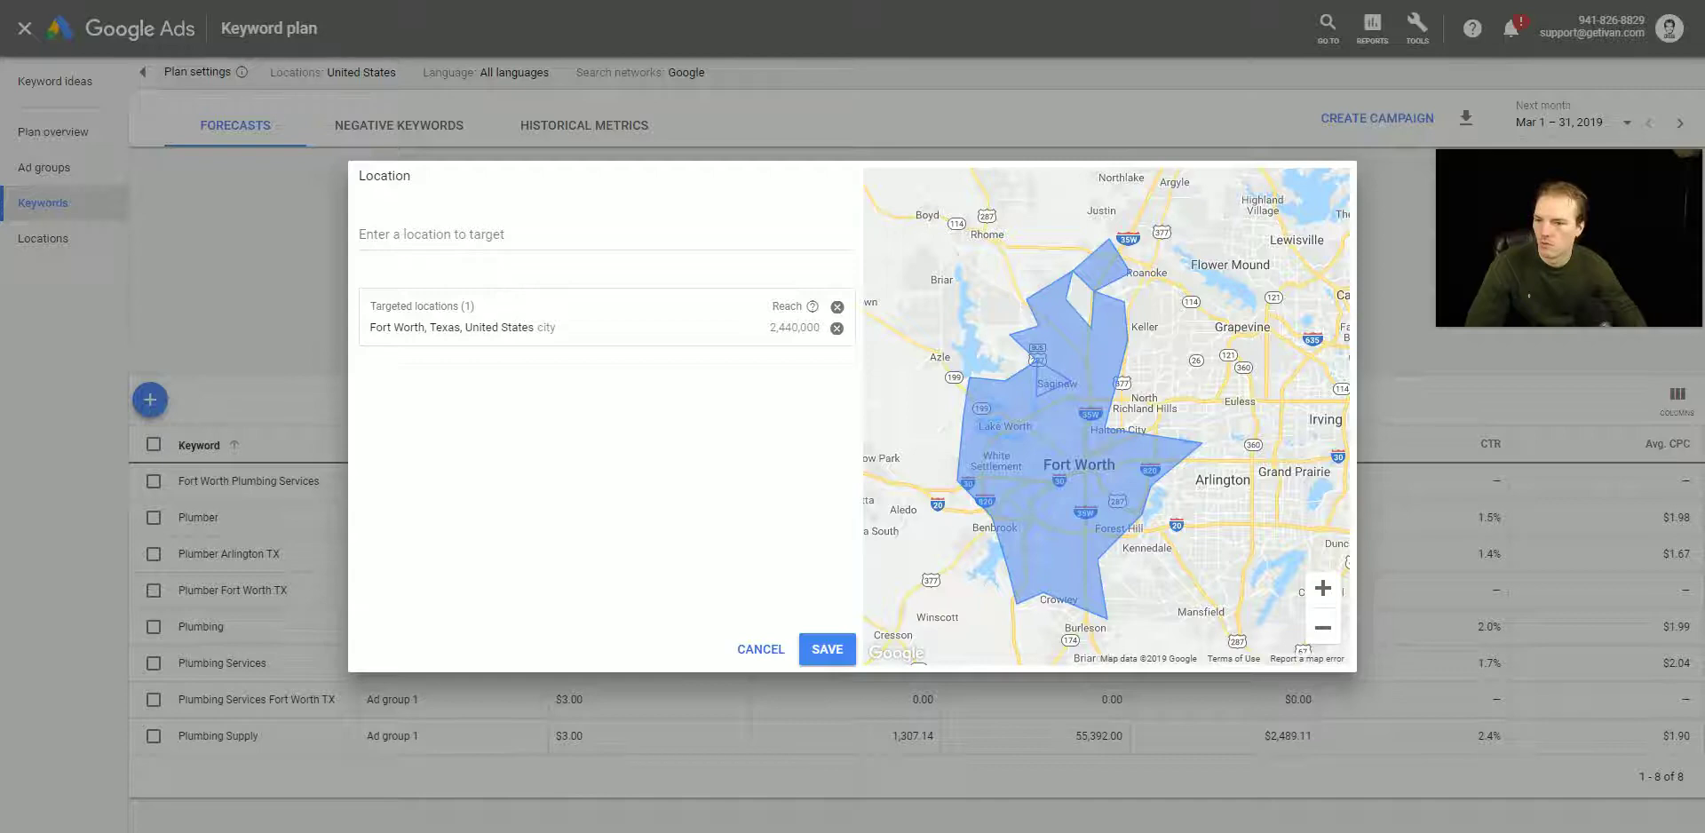
Step: Add the city of Arlington, Texas to the targeted locations and save the location settings
{"action": "left_click", "coordinate": [510, 233]}
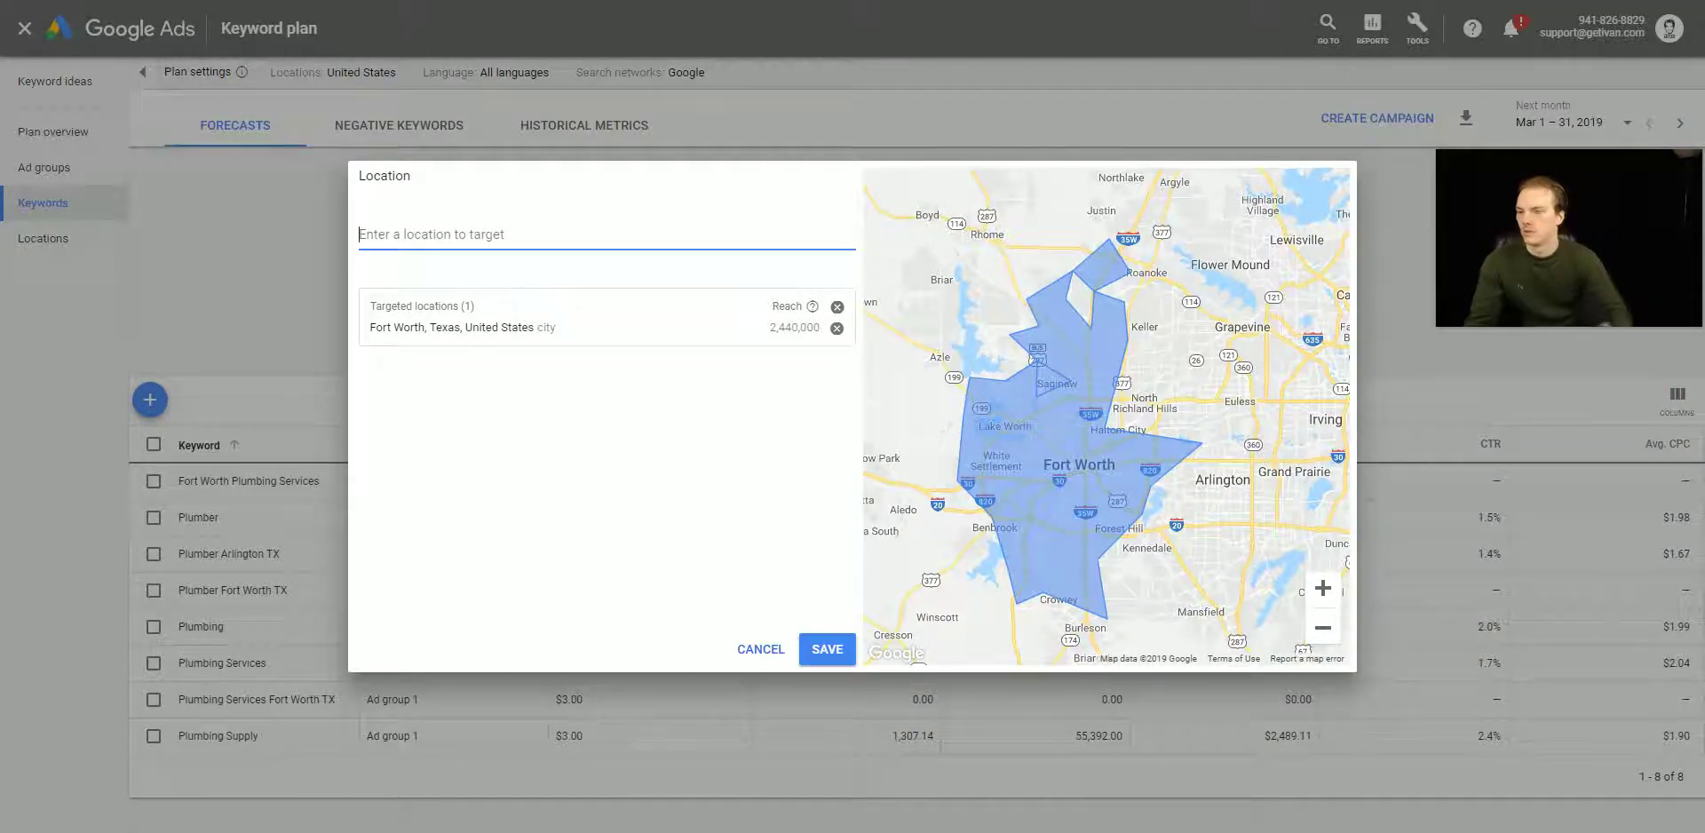
{"action": "type", "text": "ar"}
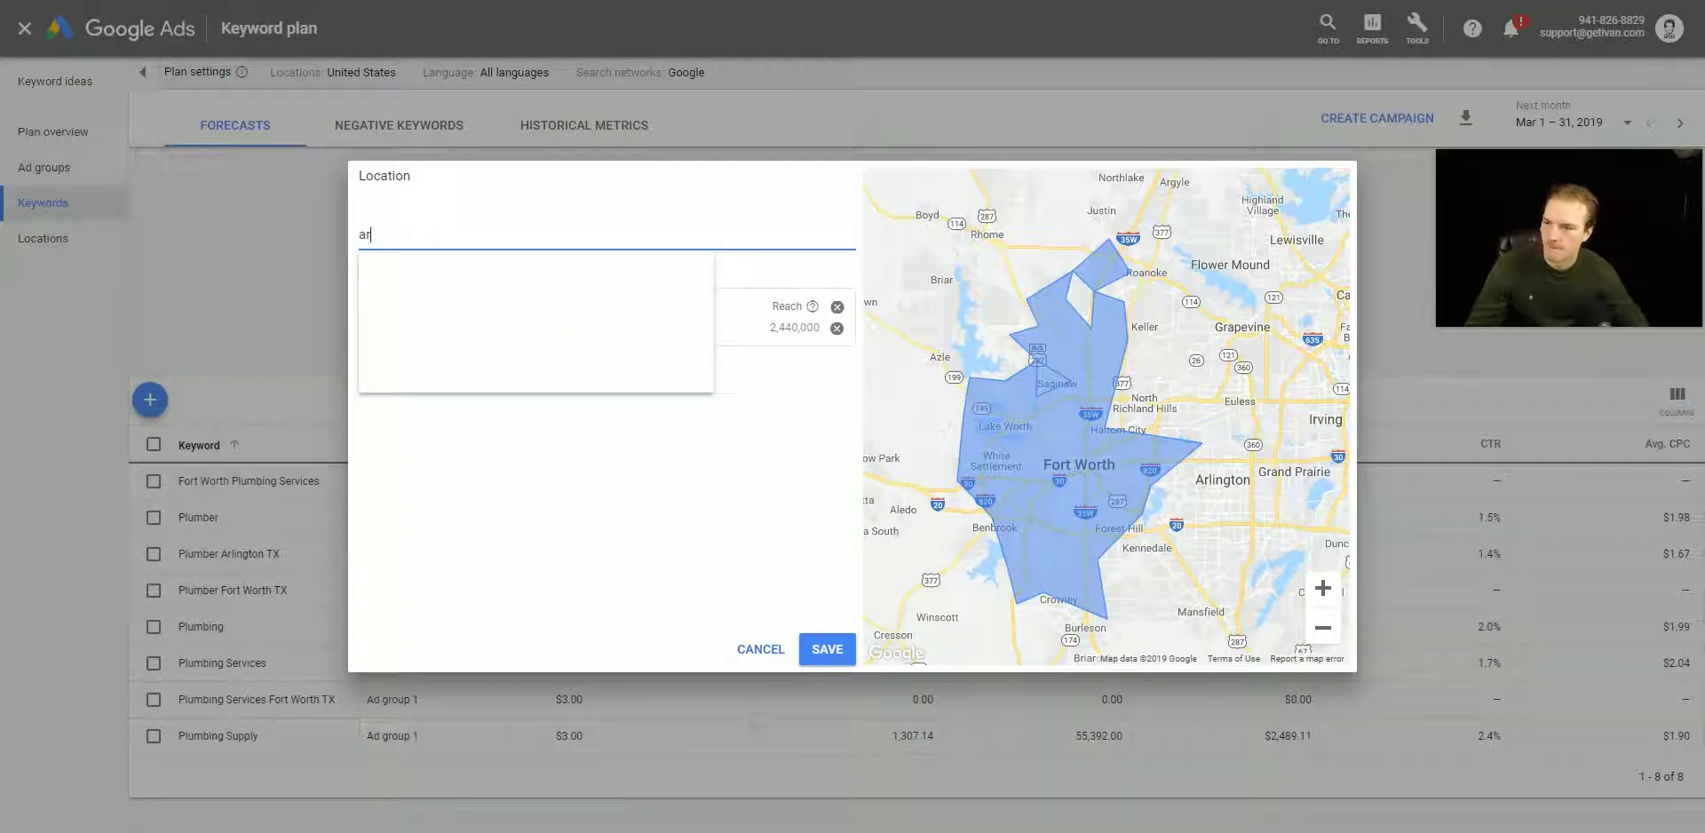
{"action": "key", "text": "Return"}
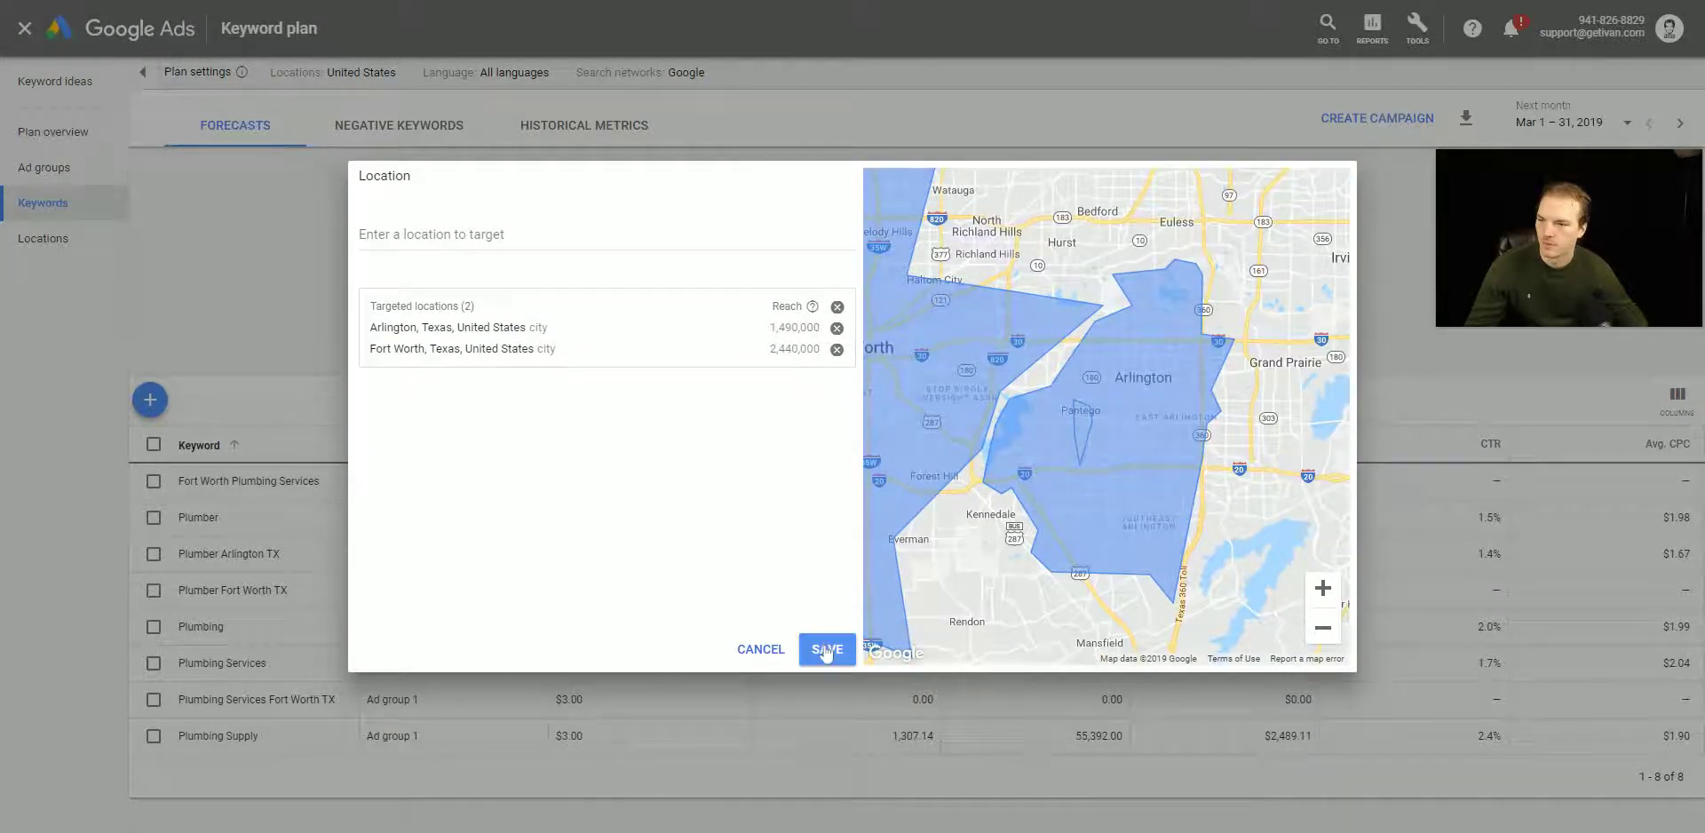
{"action": "left_click", "coordinate": [827, 651]}
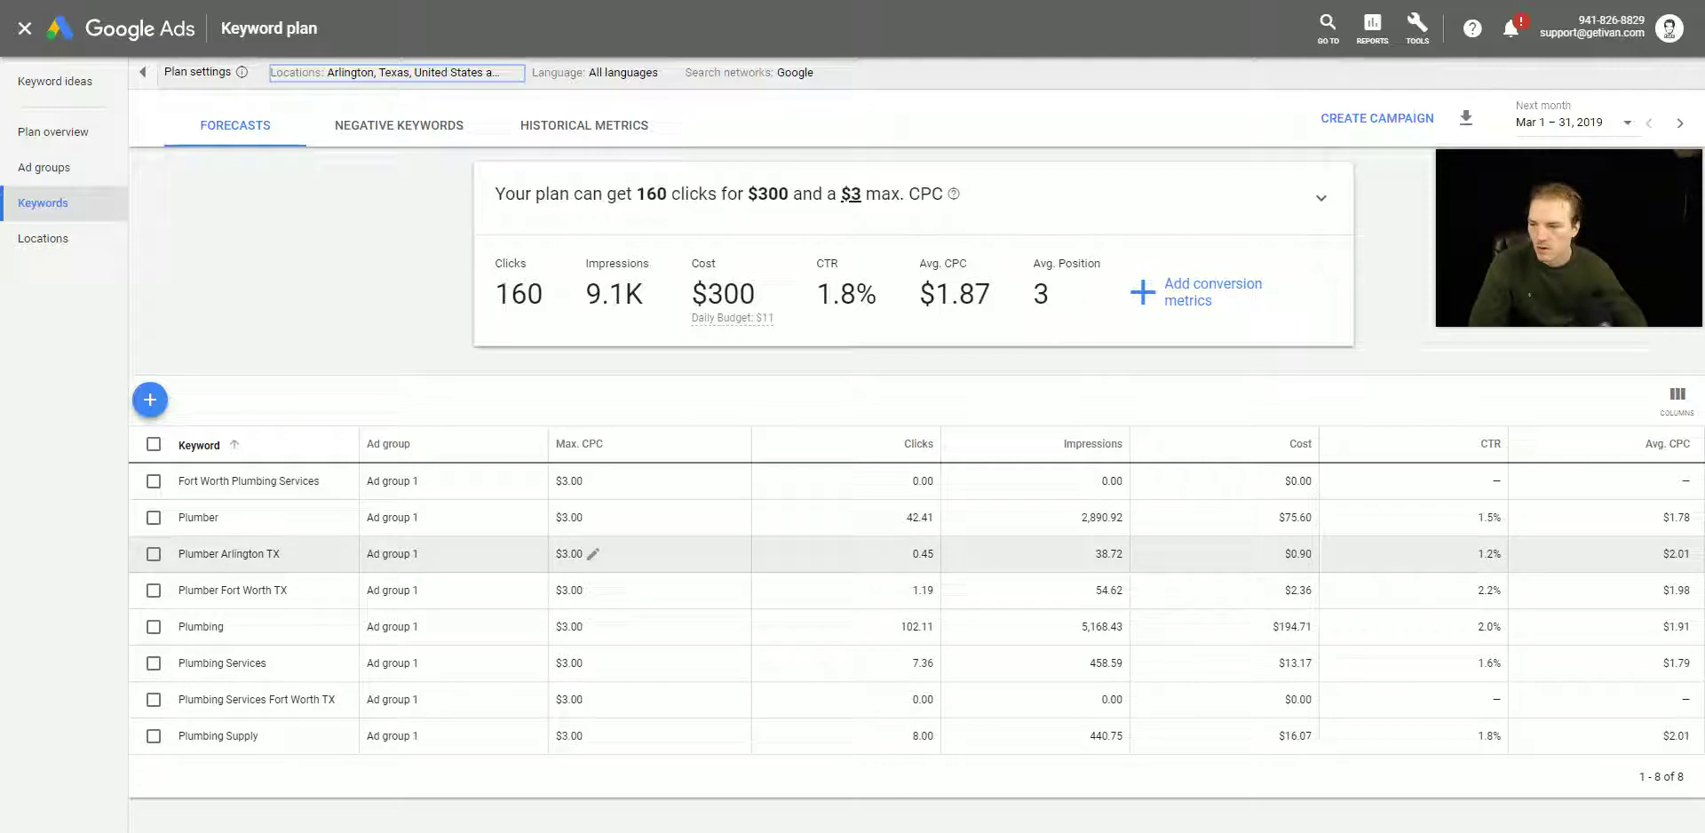
{"action": "left_click_drag", "start_coordinate": [179, 554], "coordinate": [289, 560]}
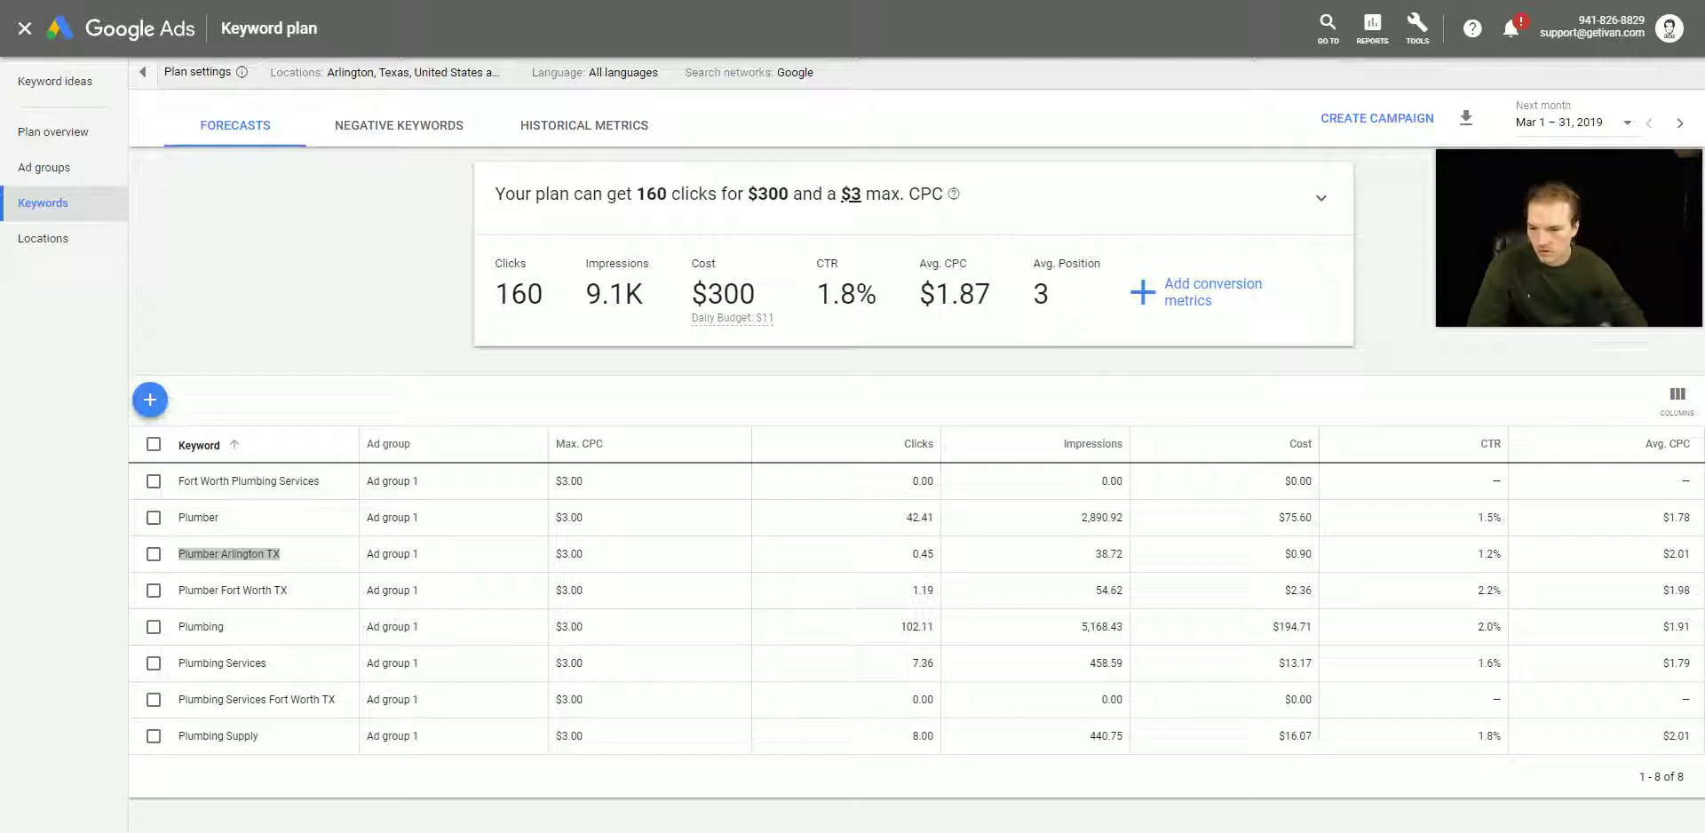
{"action": "key", "text": "alt+Tab"}
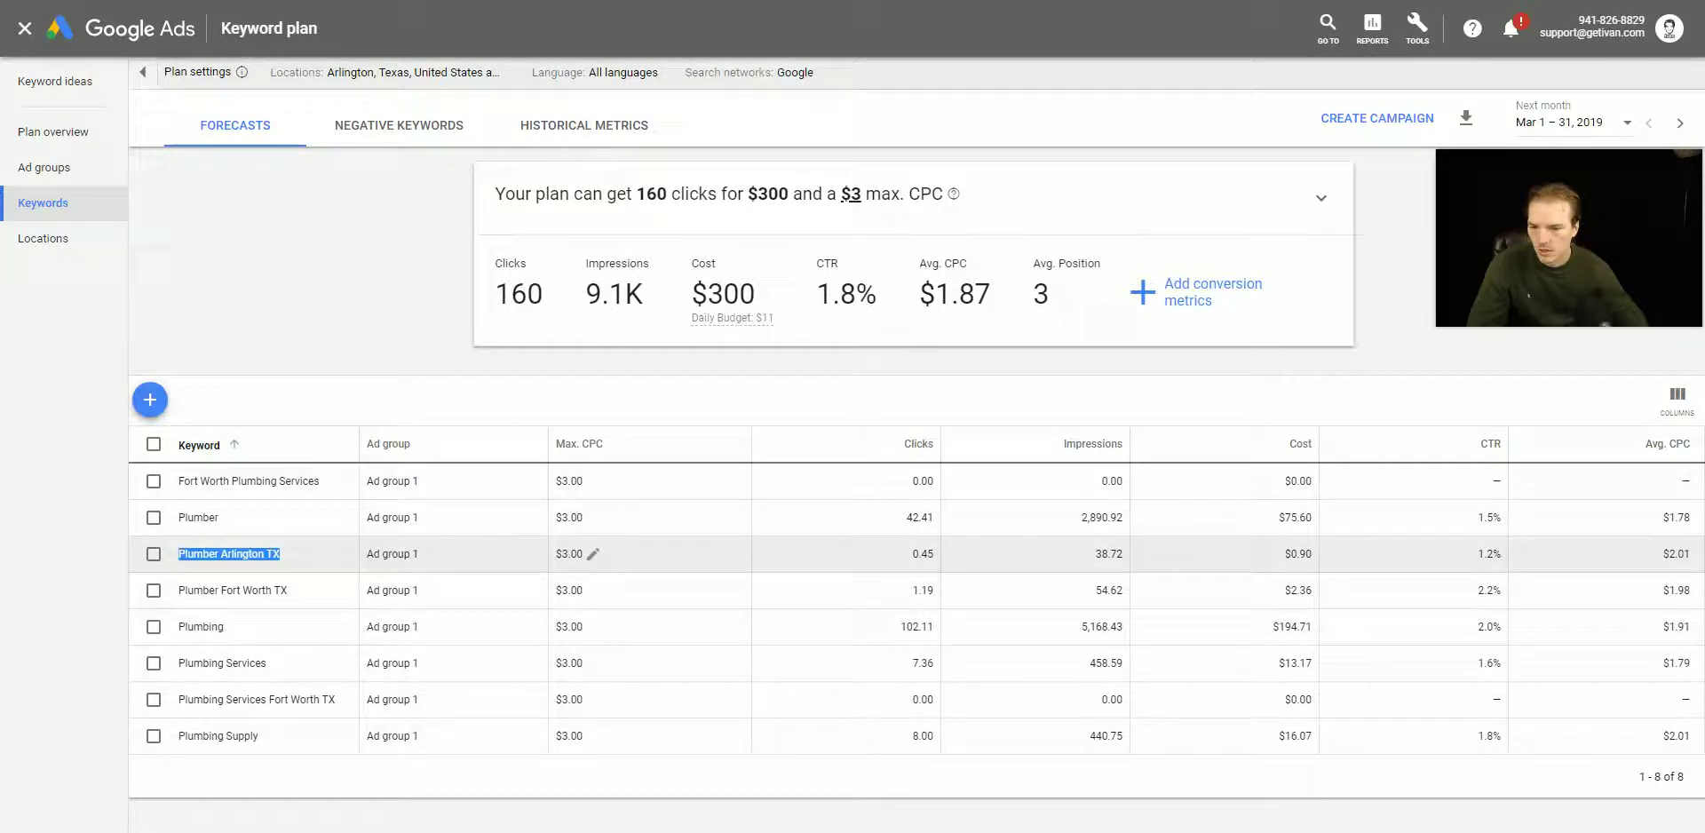
{"action": "key", "text": "alt+Tab"}
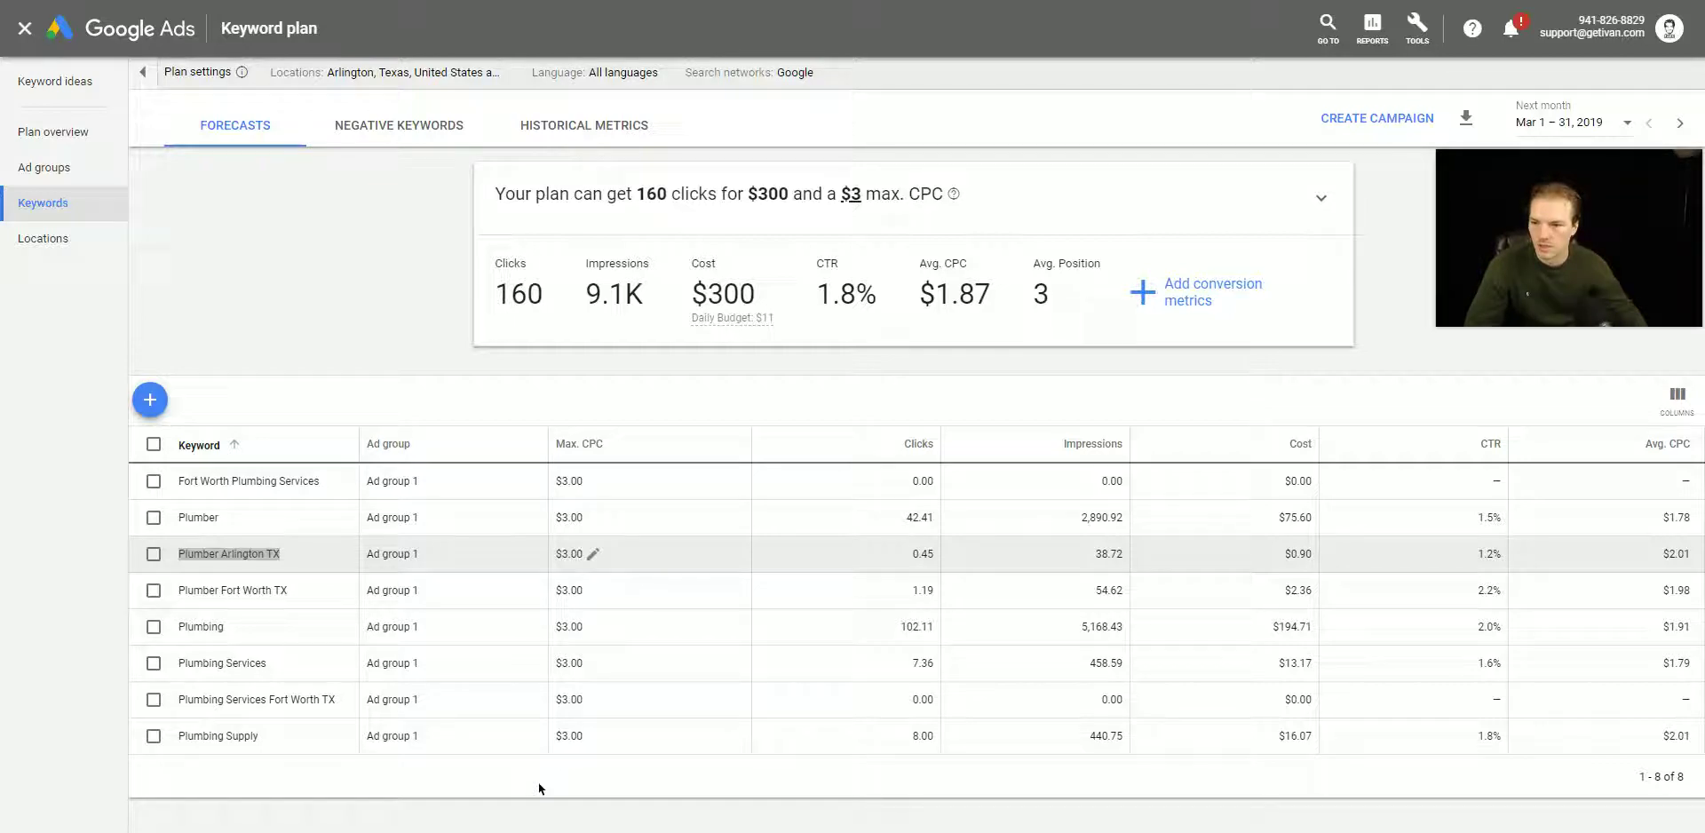
{"action": "key", "text": "alt+Tab"}
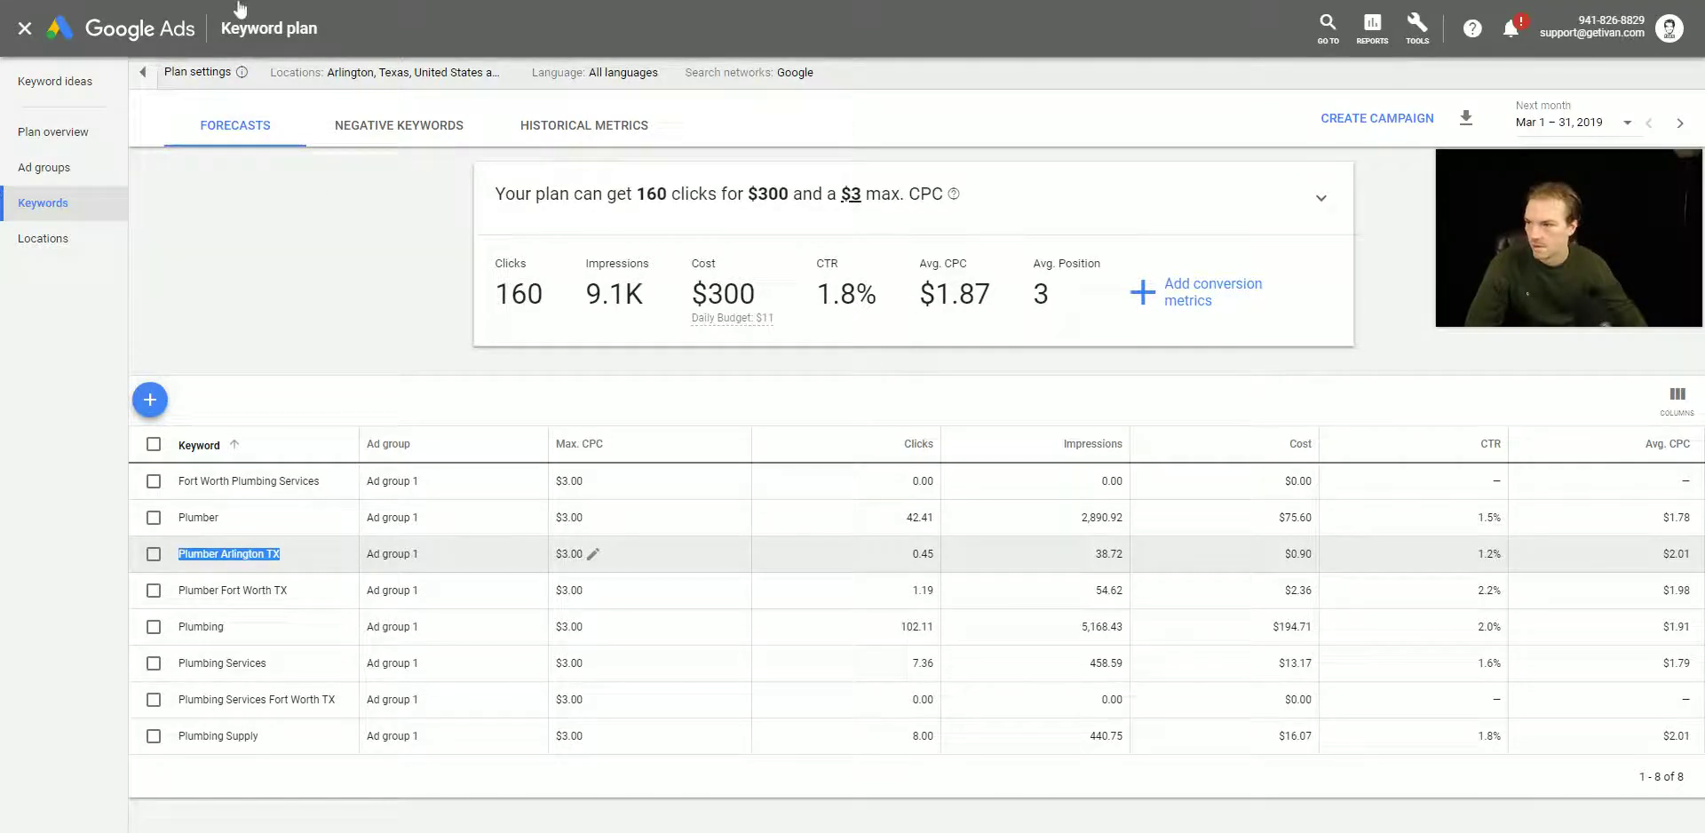
Step: Return to the Keyword Planner start page and open the search for new keywords
{"action": "key", "text": "alt+Left"}
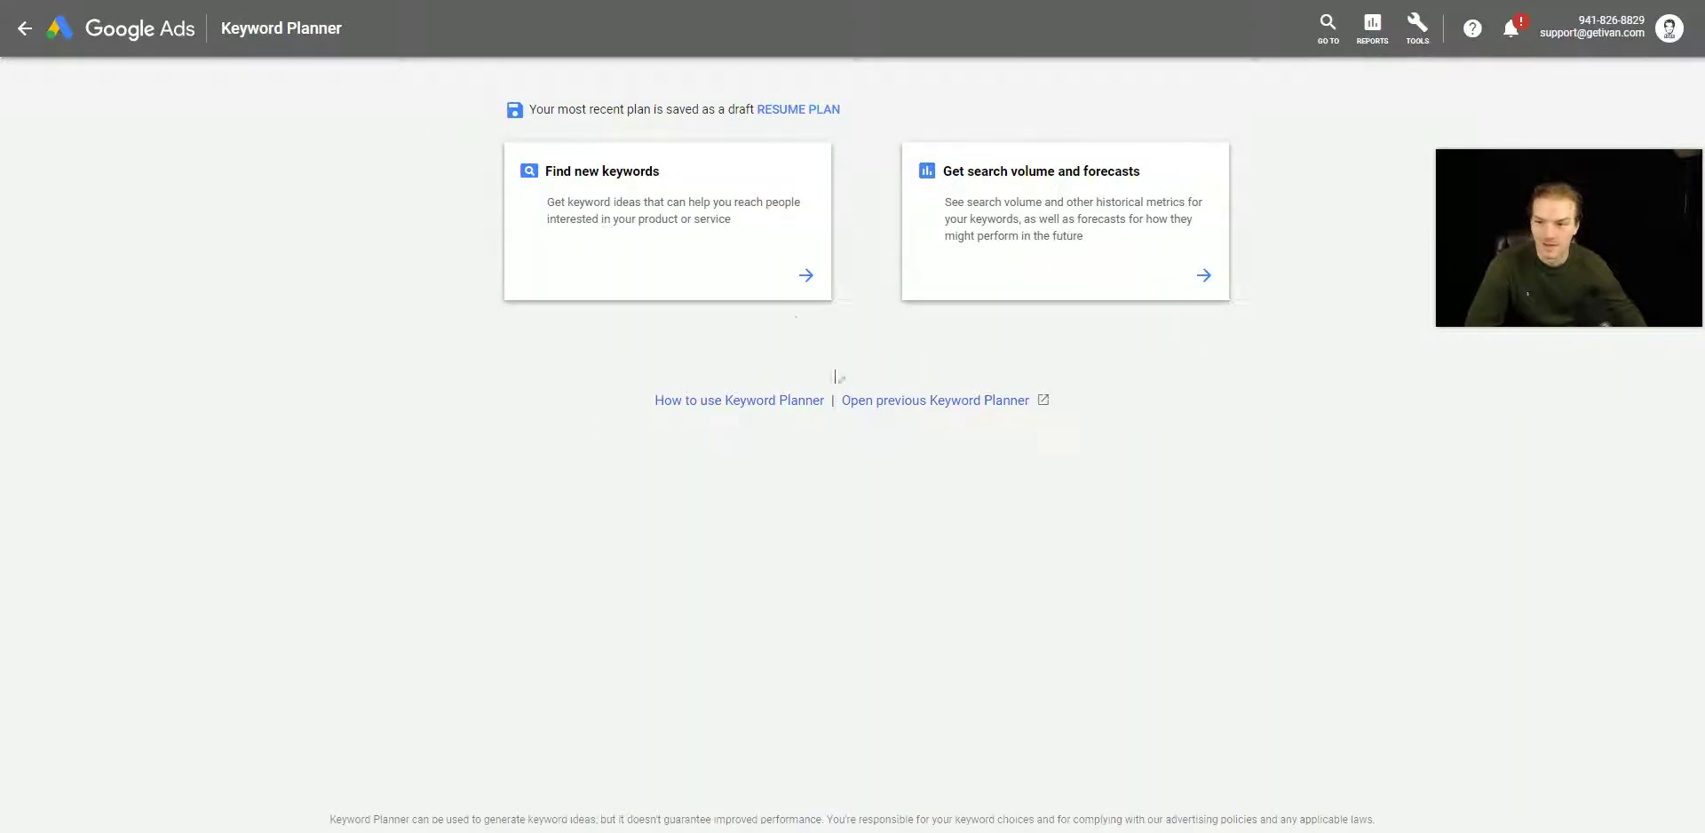
{"action": "left_click", "coordinate": [709, 249]}
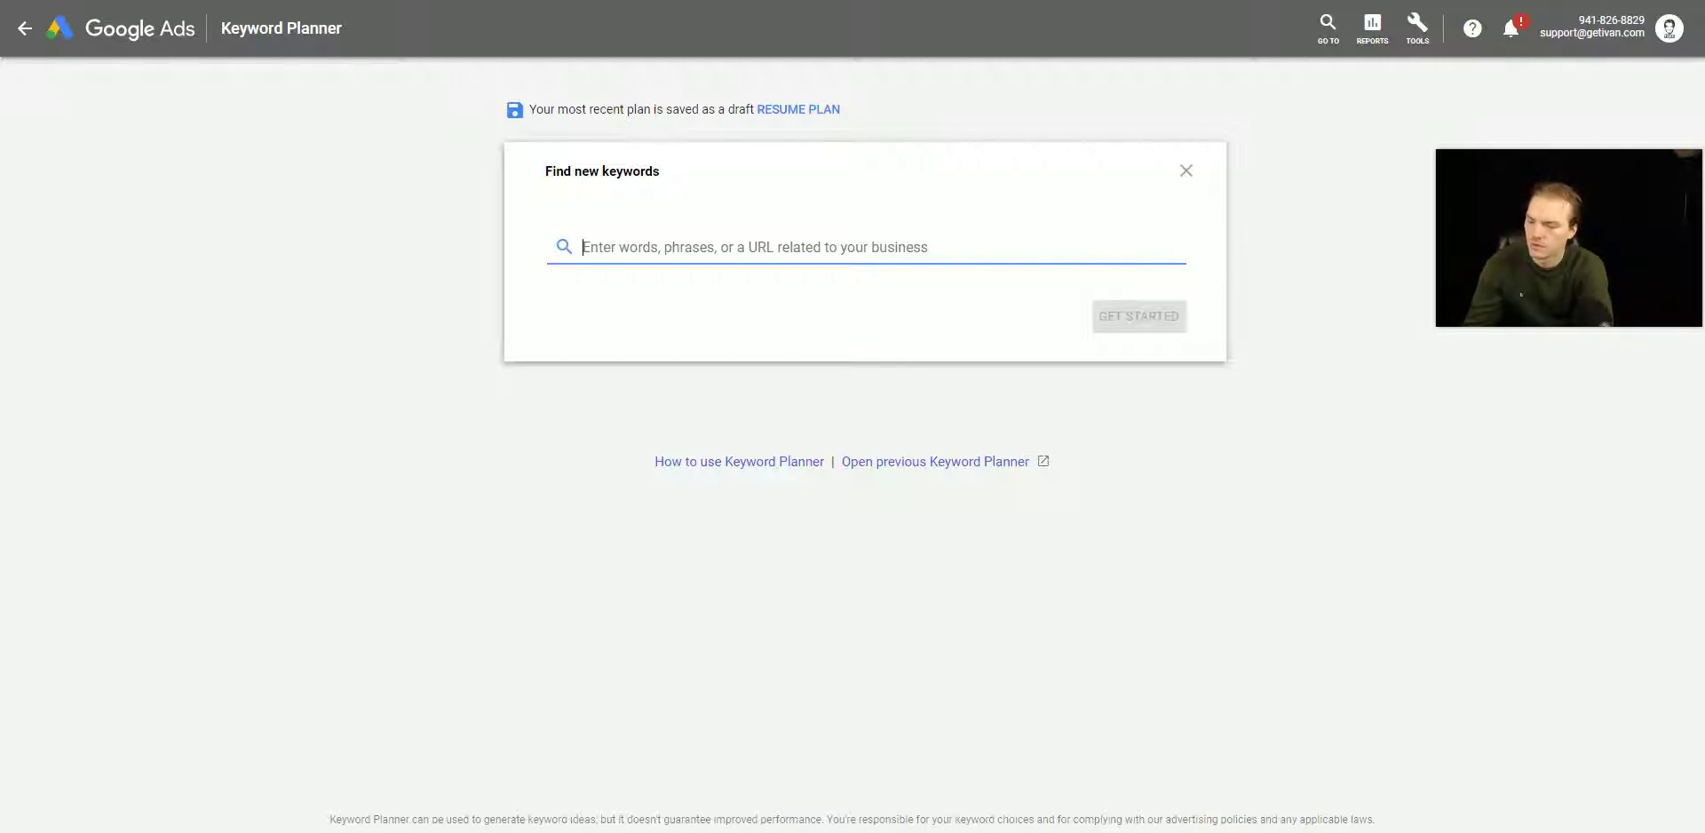
{"action": "type", "text": "pro"}
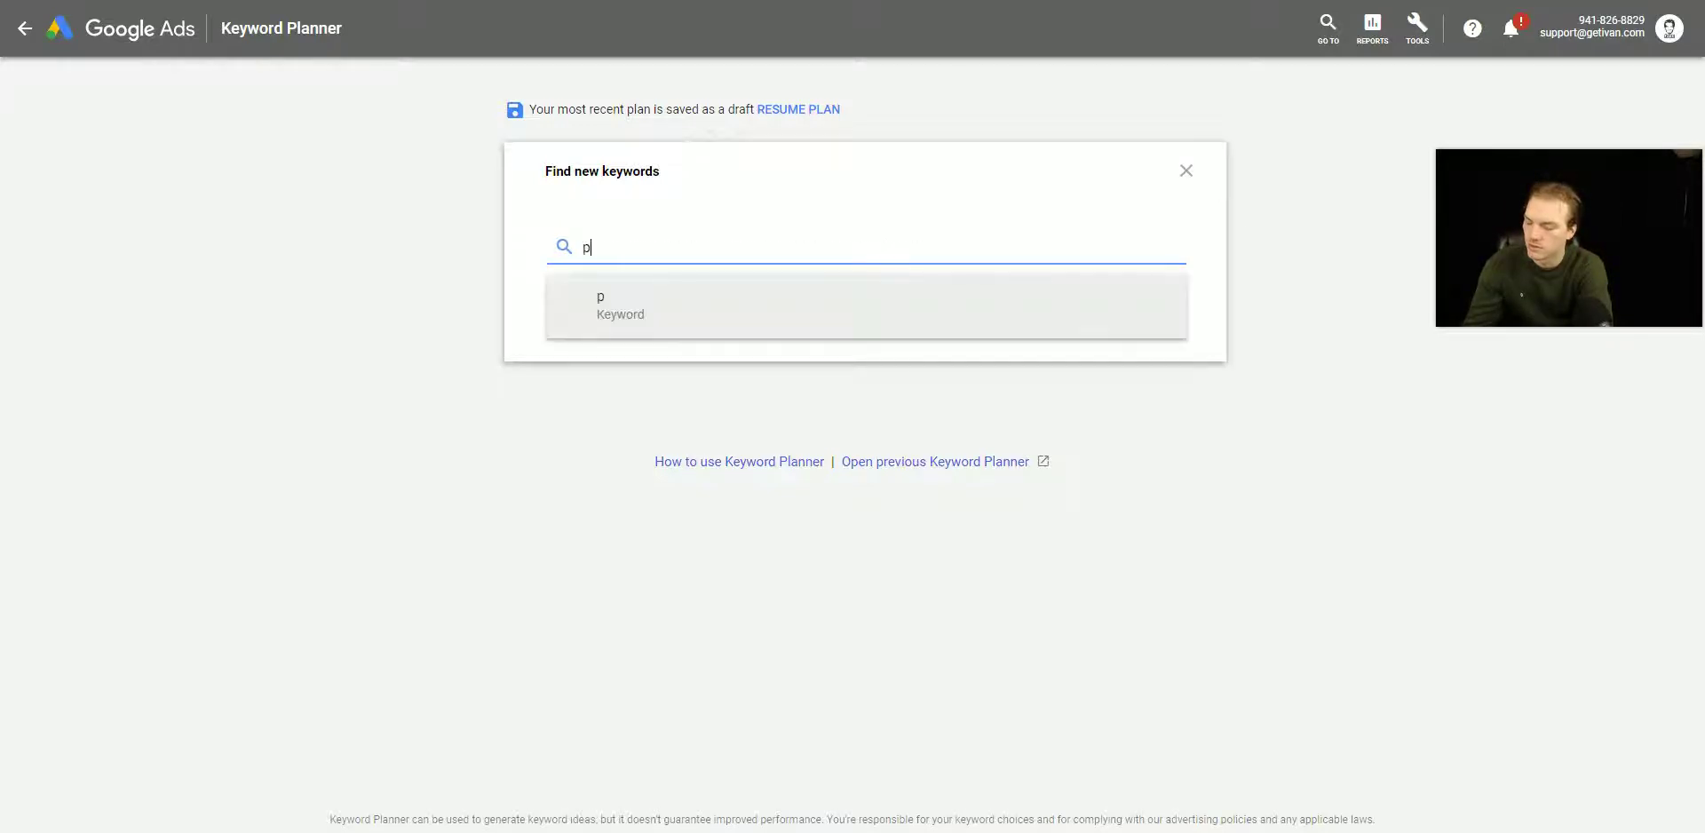
{"action": "key", "text": "BackSpace"}
{"action": "key", "text": "BackSpace"}
{"action": "key", "text": "BackSpace"}
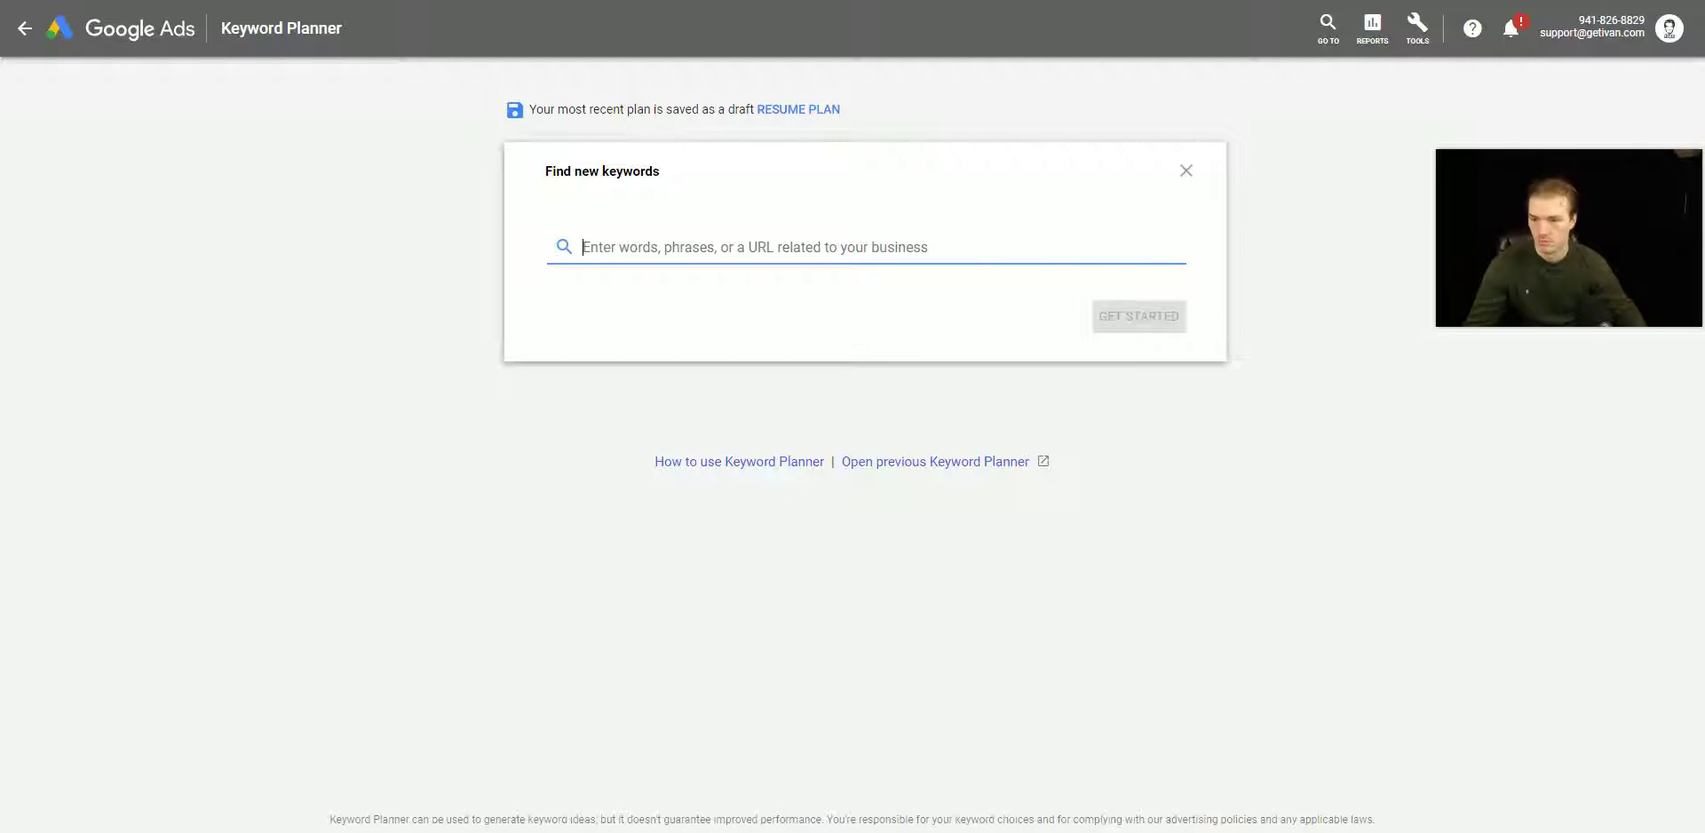
Step: Get new keyword ideas for the phrase Commercial Air Conditioning
{"action": "type", "text": "Commercial Air Conditioning"}
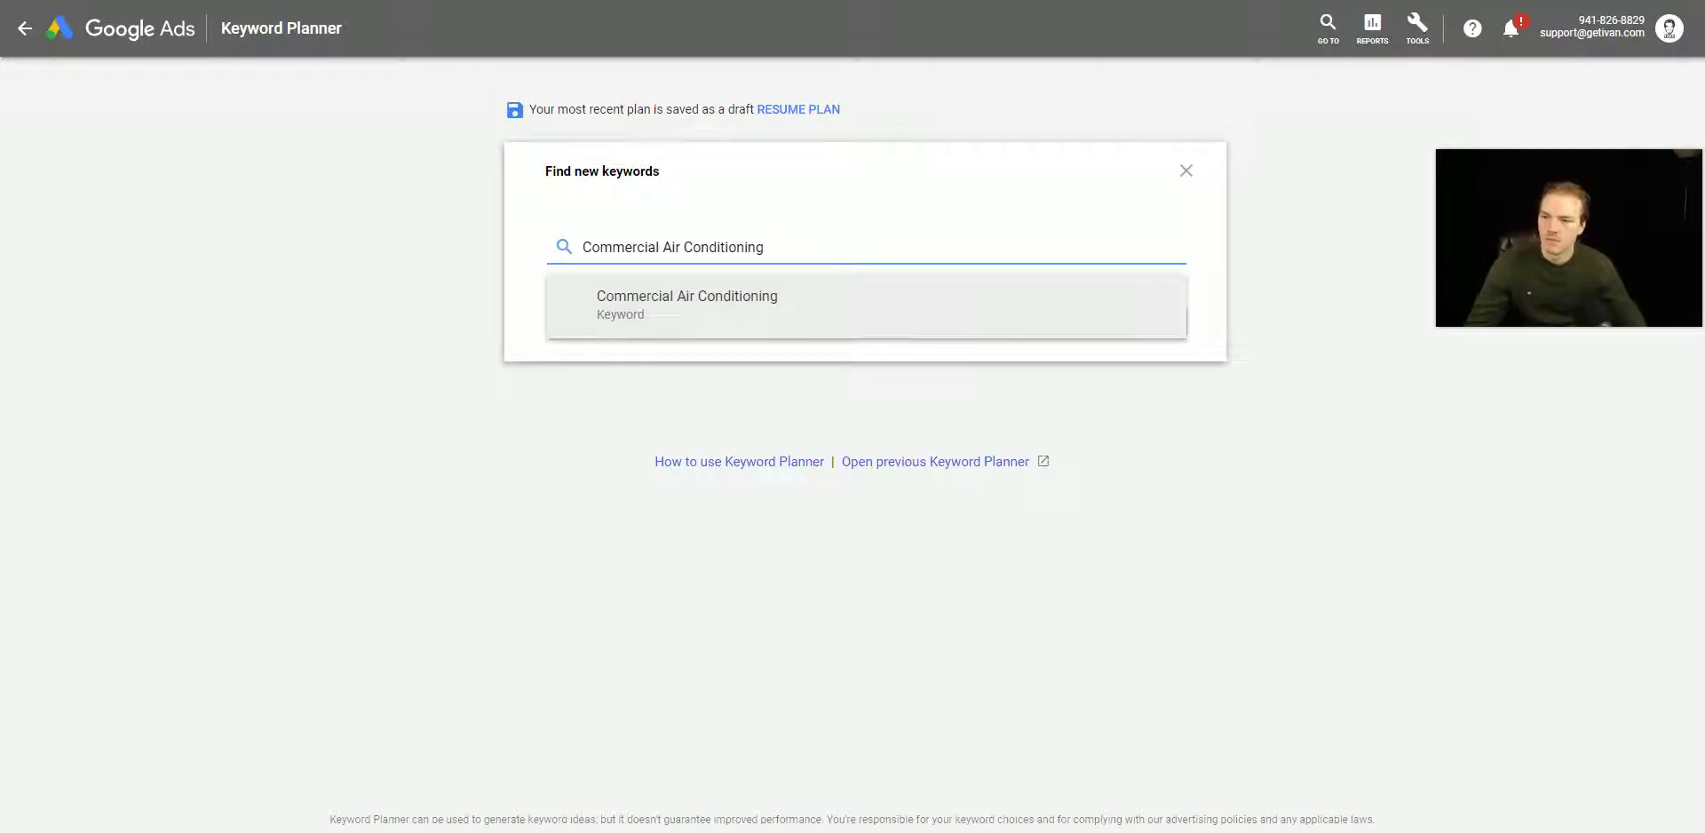
{"action": "left_click", "coordinate": [871, 313]}
{"action": "left_click", "coordinate": [1164, 319]}
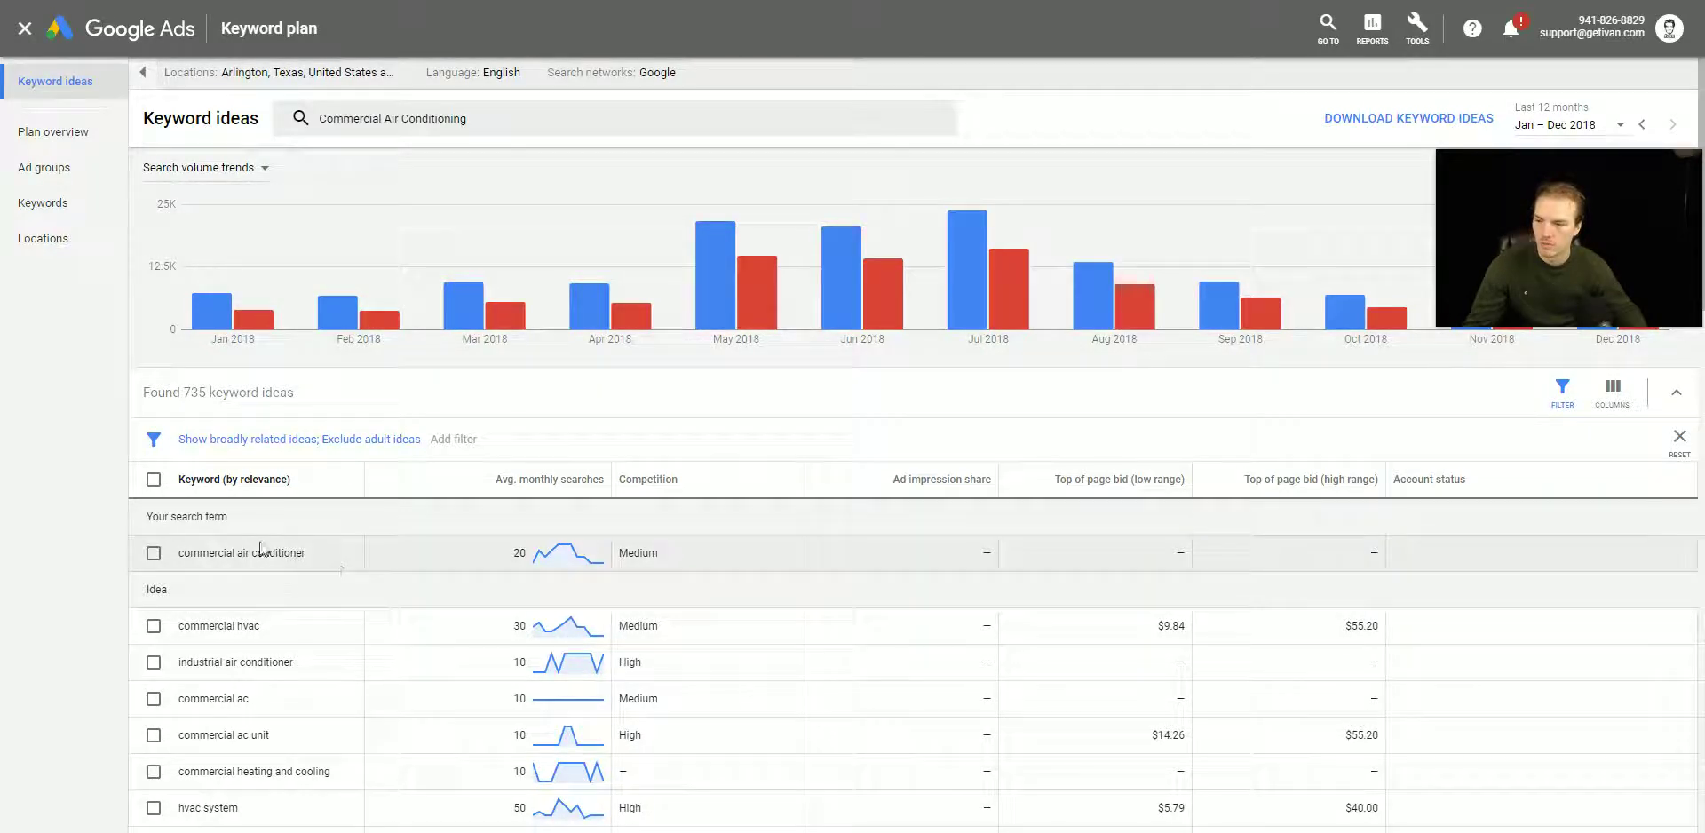
Step: Examine the monthly search volume chart and the list of related keyword ideas with their searches, competition and bid ranges
{"action": "scroll", "coordinate": [382, 721], "scroll_direction": "down", "scroll_amount": 5}
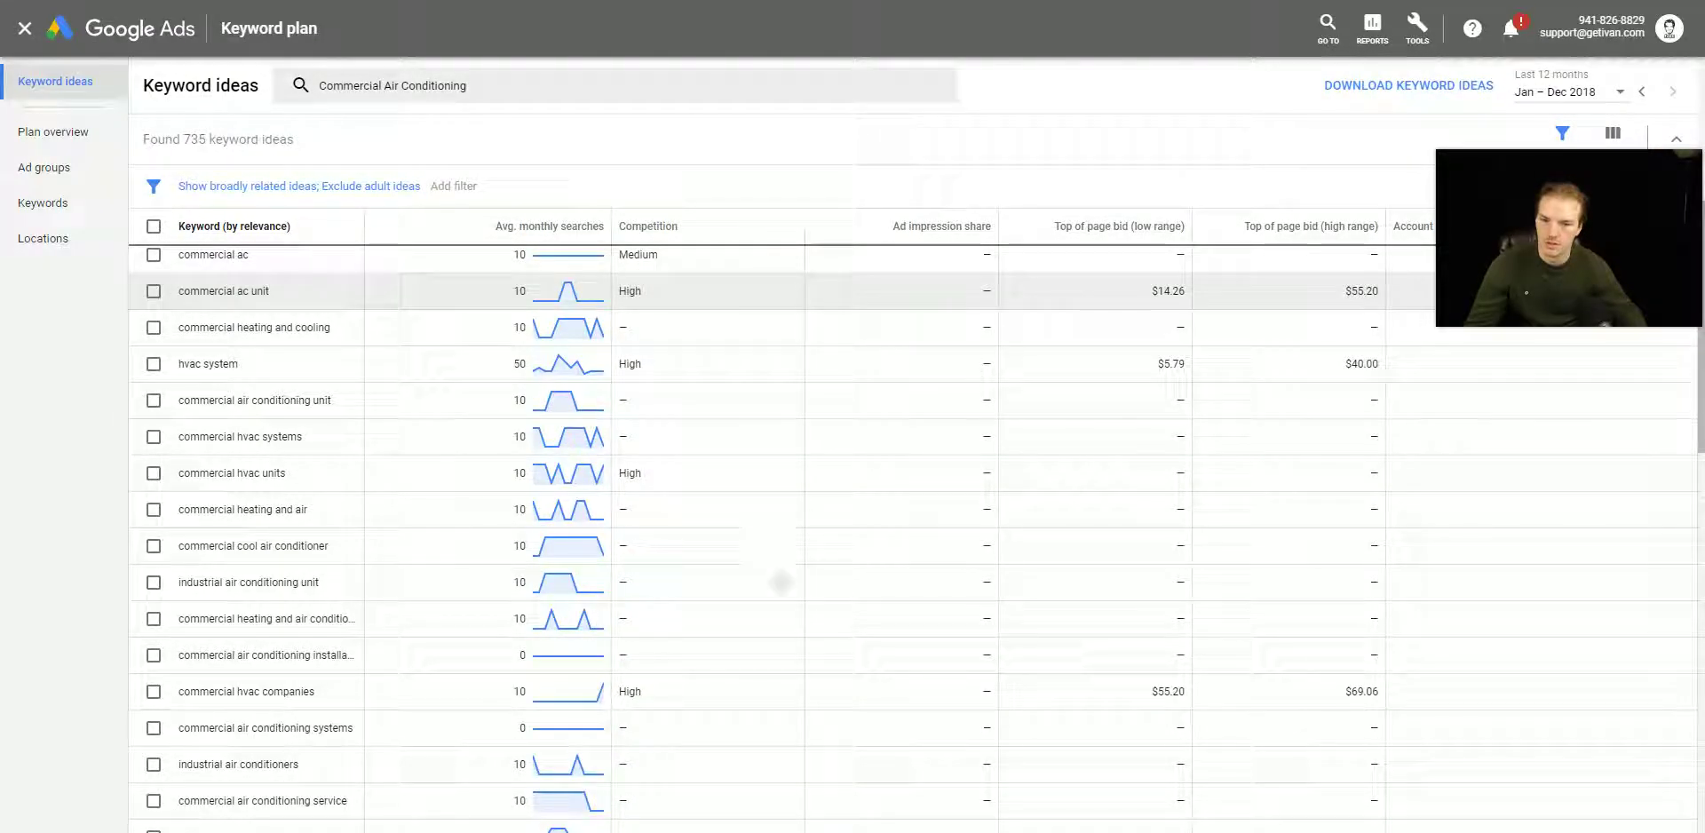
{"action": "scroll", "coordinate": [778, 579], "scroll_direction": "up", "scroll_amount": 5}
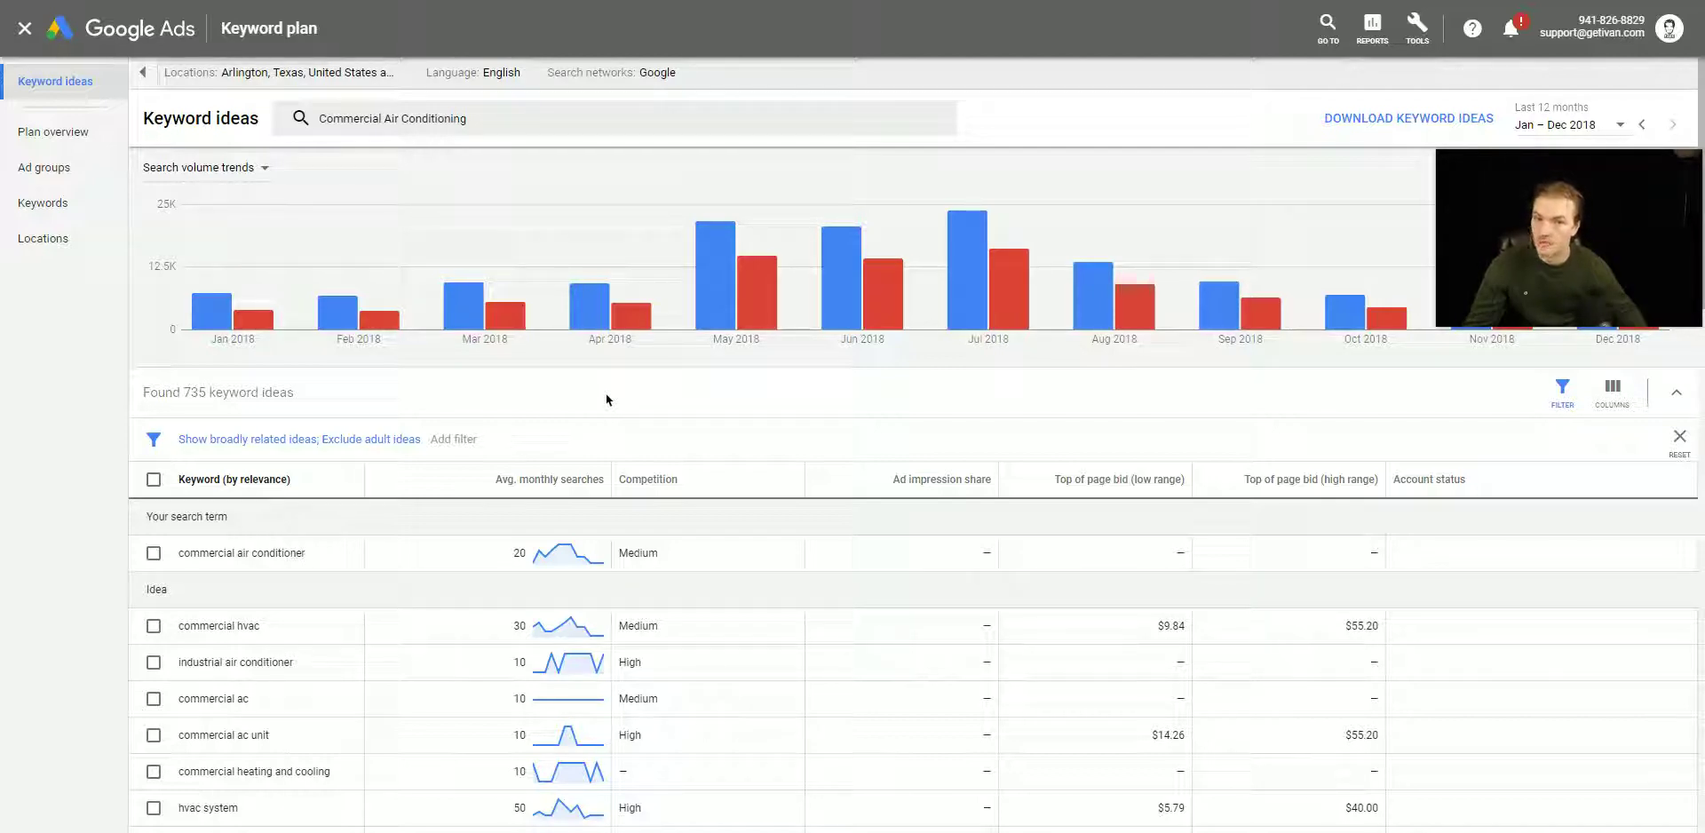
{"action": "mouse_move", "coordinate": [661, 481]}
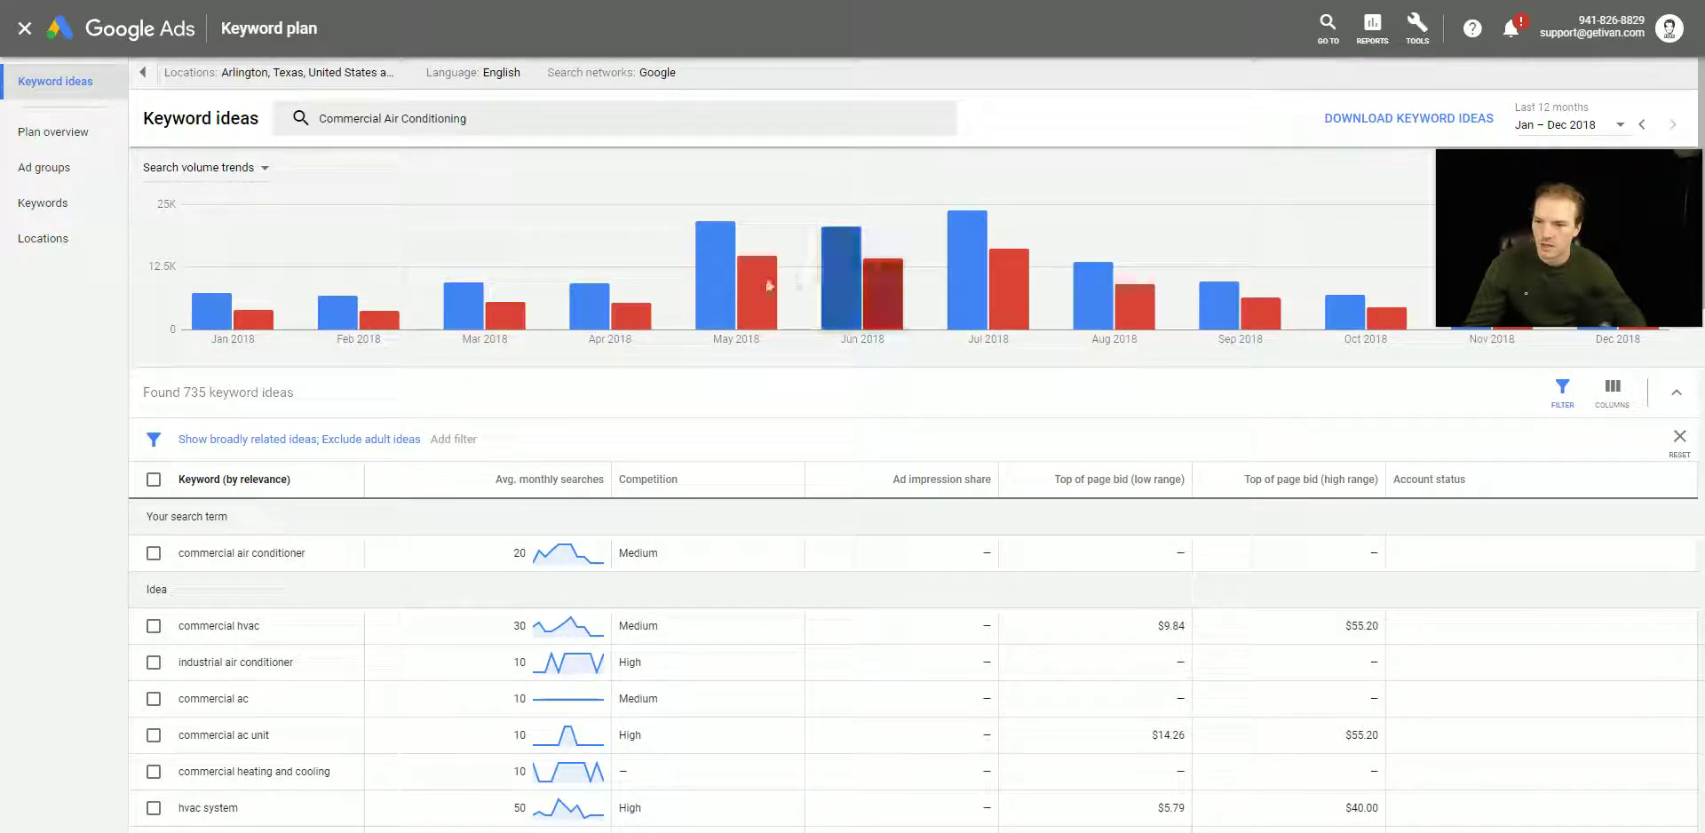
{"action": "mouse_move", "coordinate": [714, 298]}
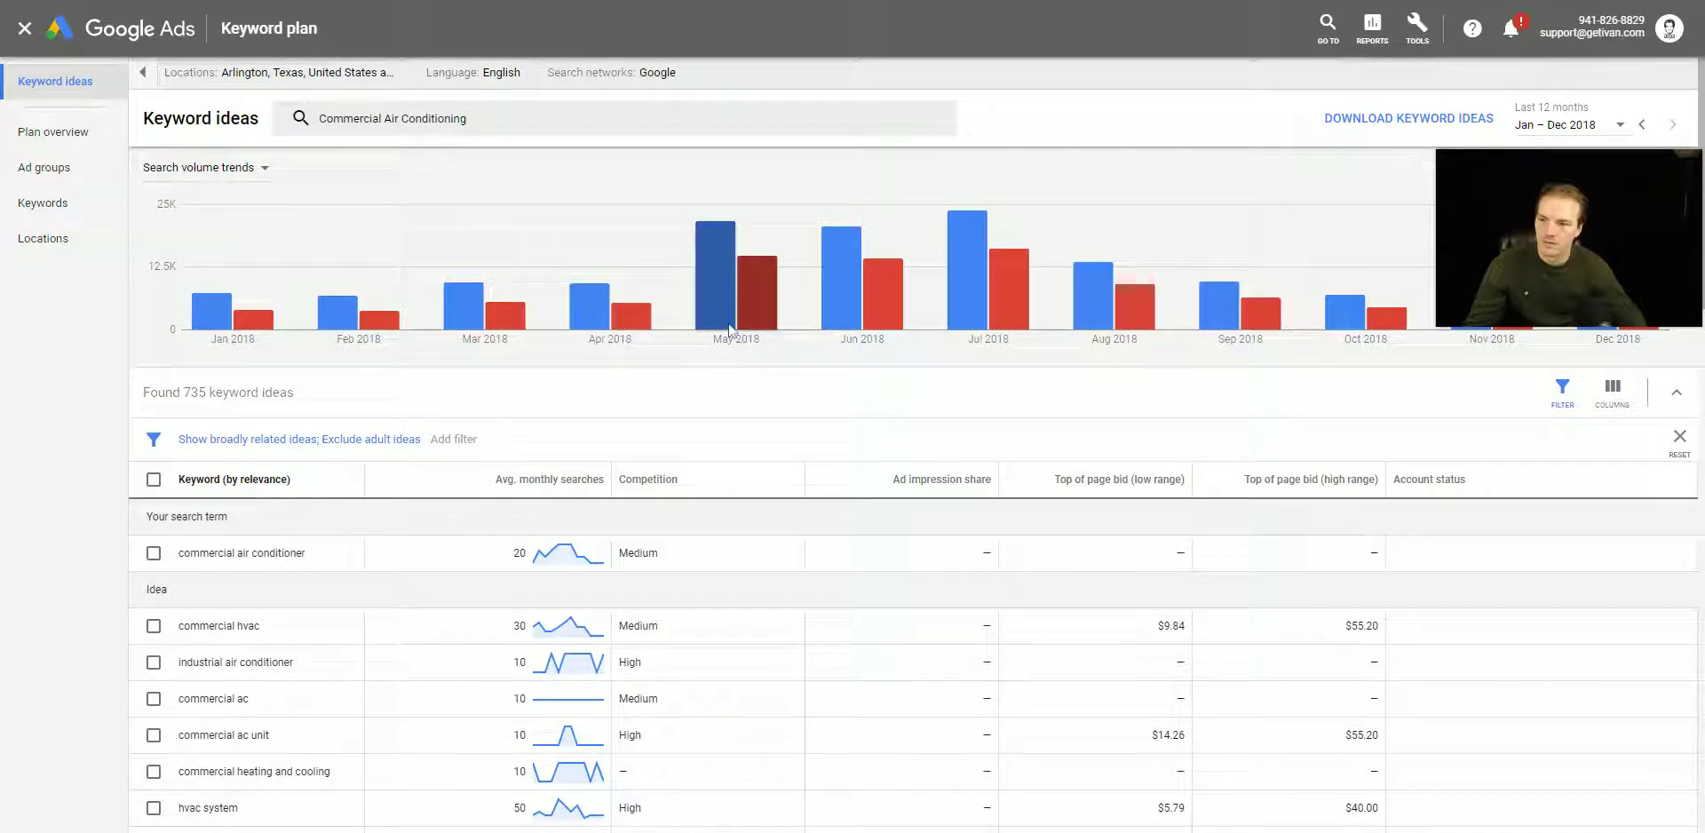
{"action": "mouse_move", "coordinate": [719, 326]}
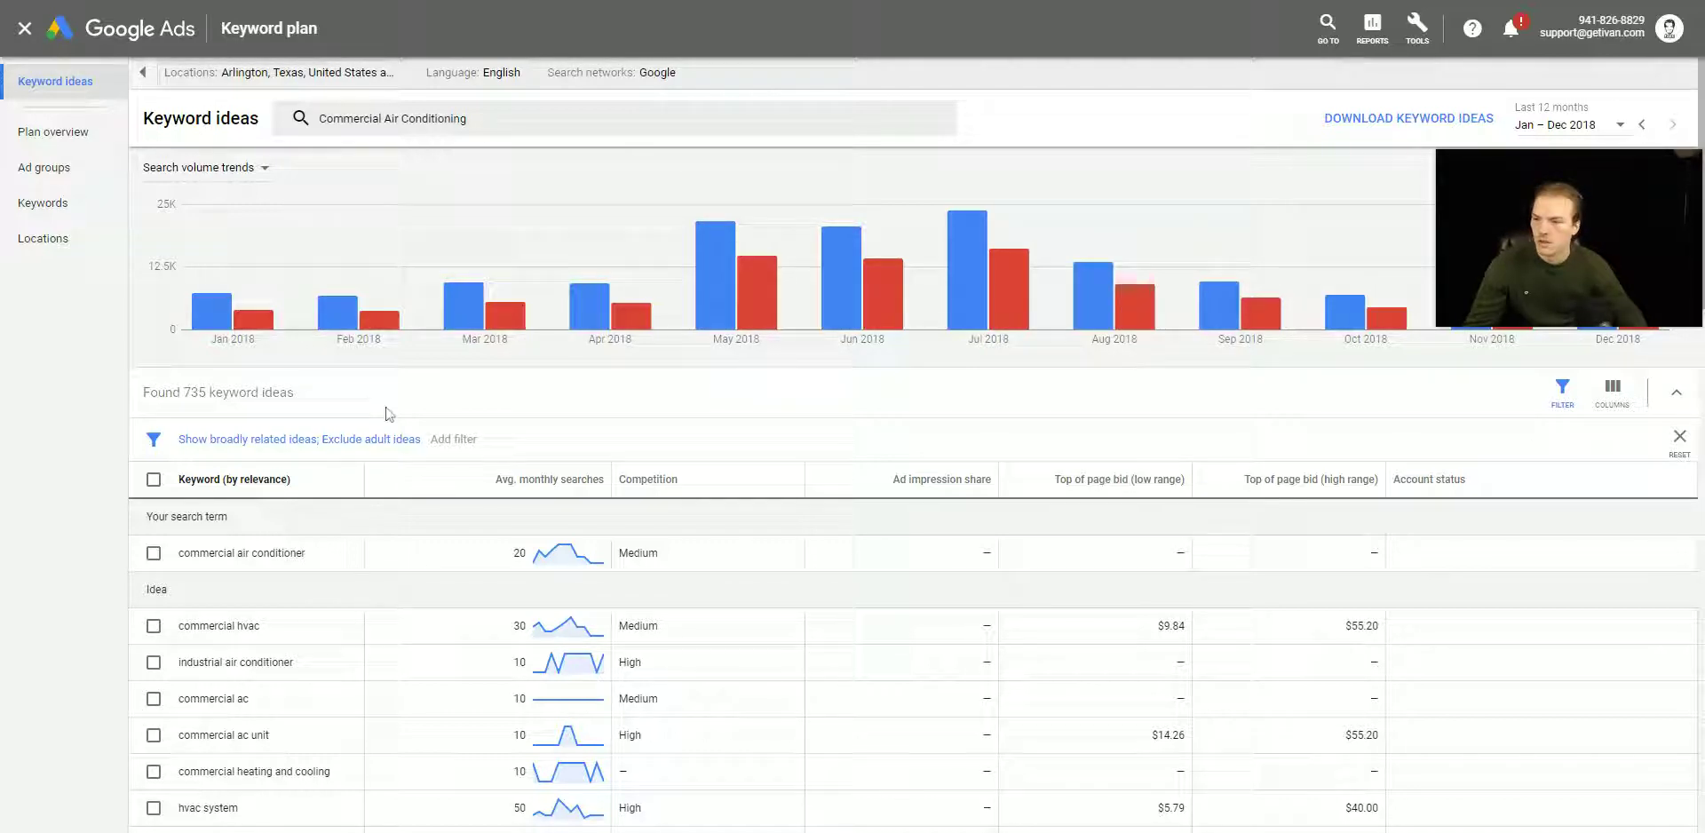
{"action": "scroll", "coordinate": [373, 418], "scroll_direction": "down", "scroll_amount": 2}
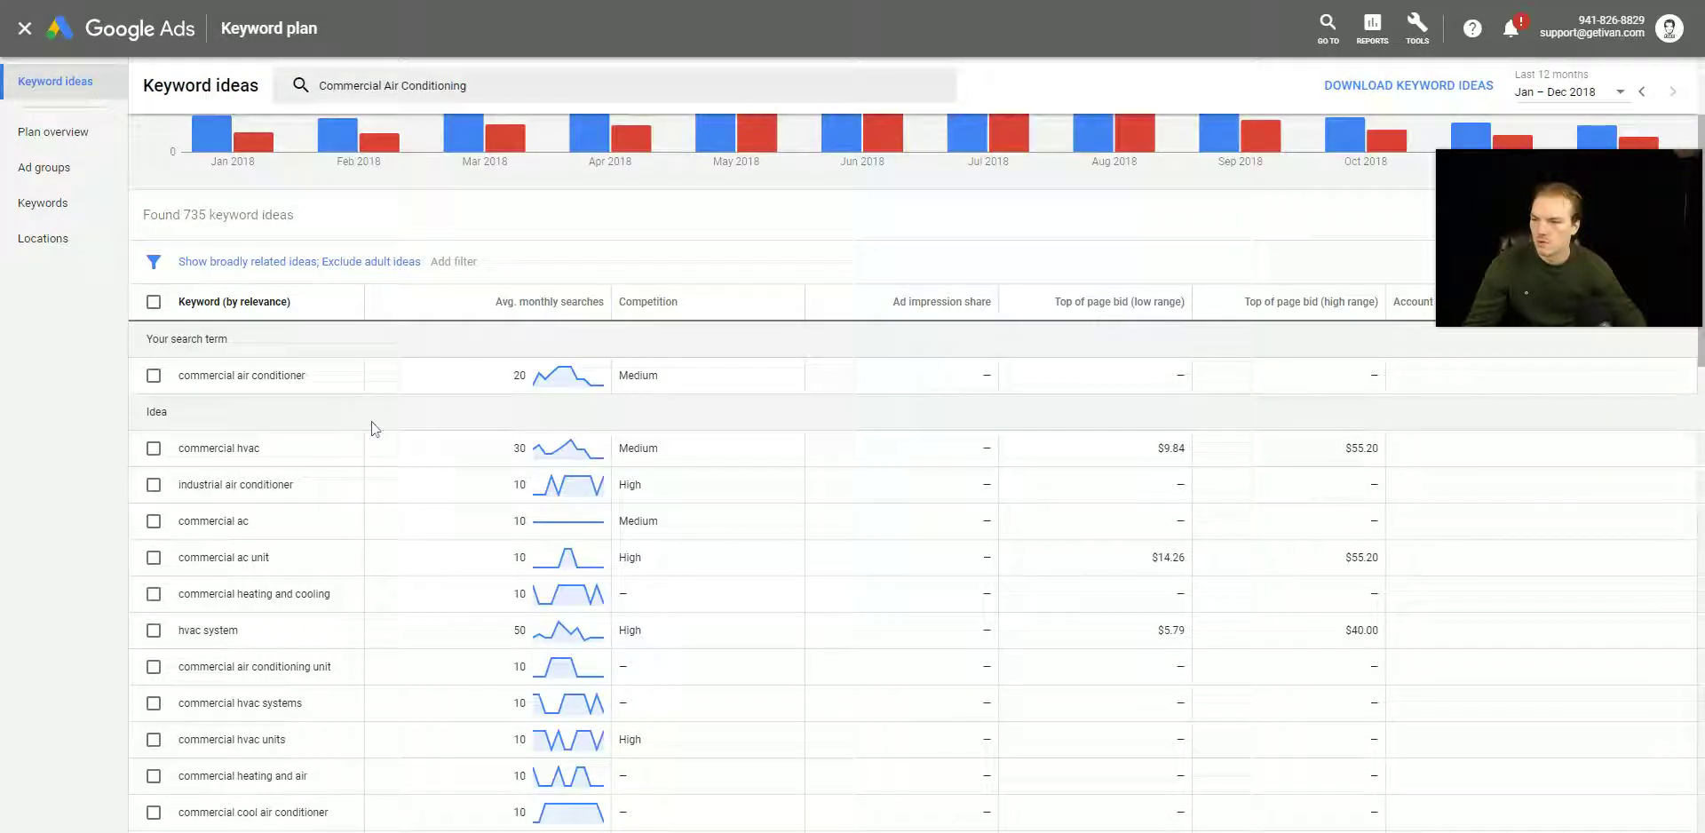
{"action": "mouse_move", "coordinate": [360, 135]}
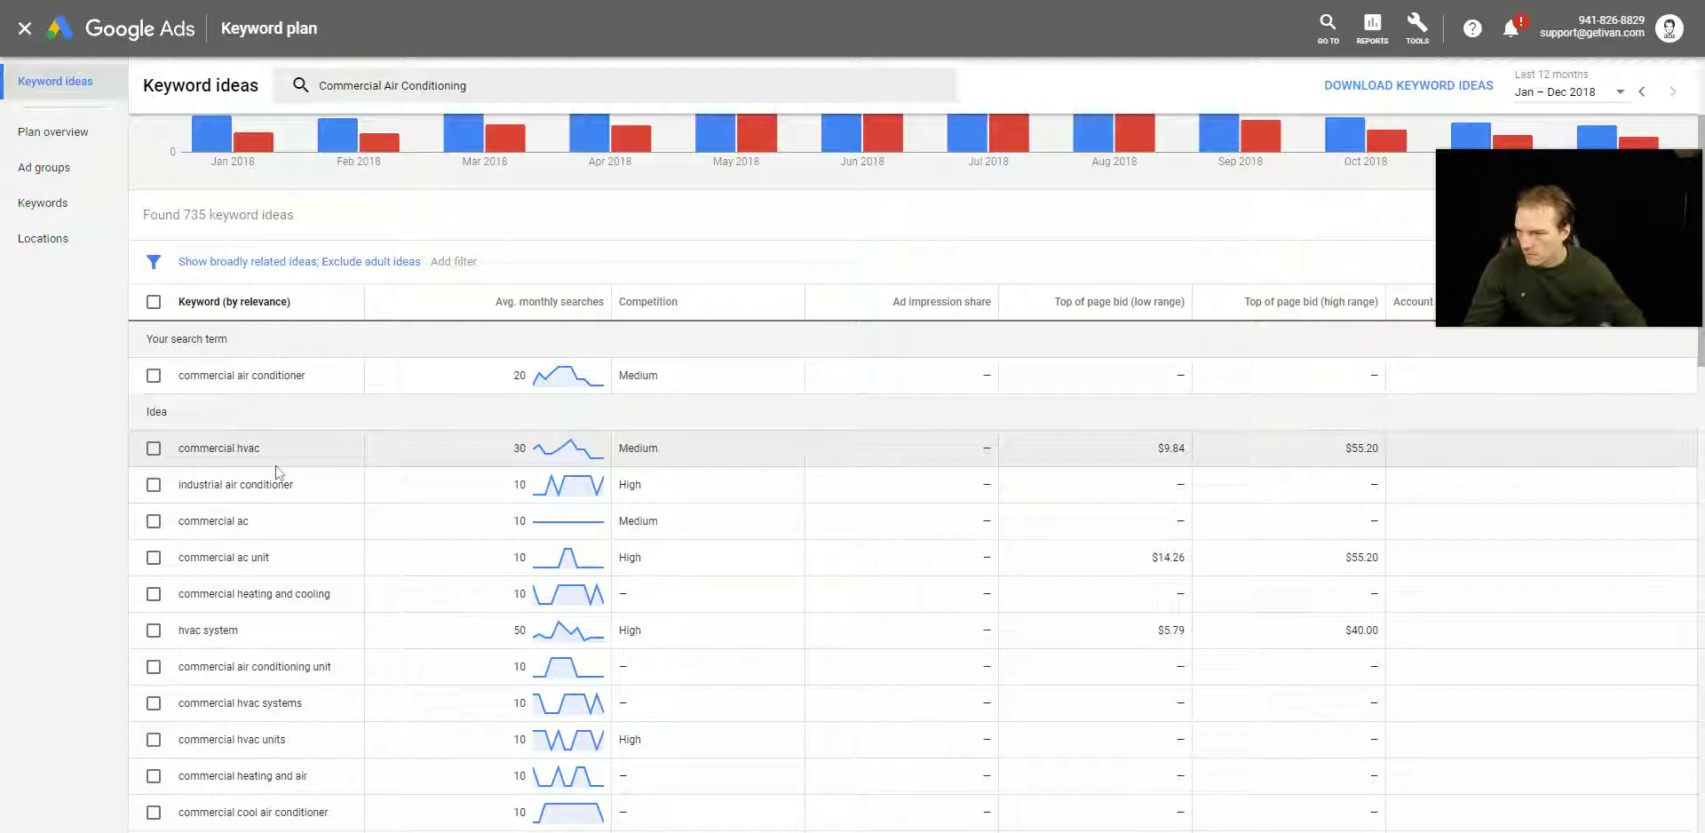
{"action": "scroll", "coordinate": [284, 563], "scroll_direction": "down", "scroll_amount": 4}
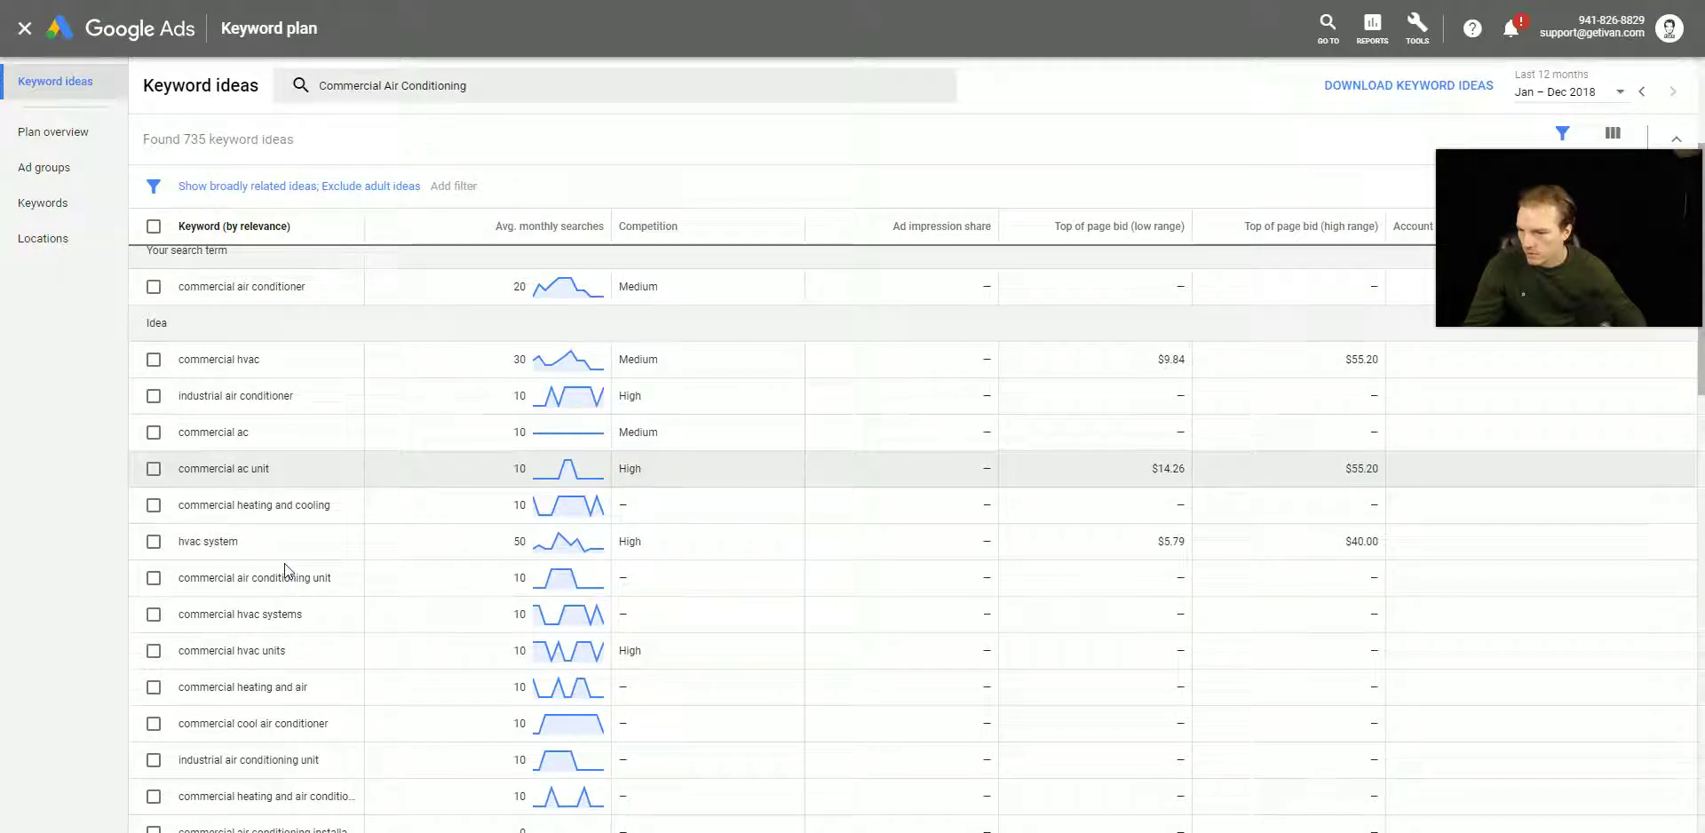
{"action": "scroll", "coordinate": [282, 565], "scroll_direction": "down", "scroll_amount": 3}
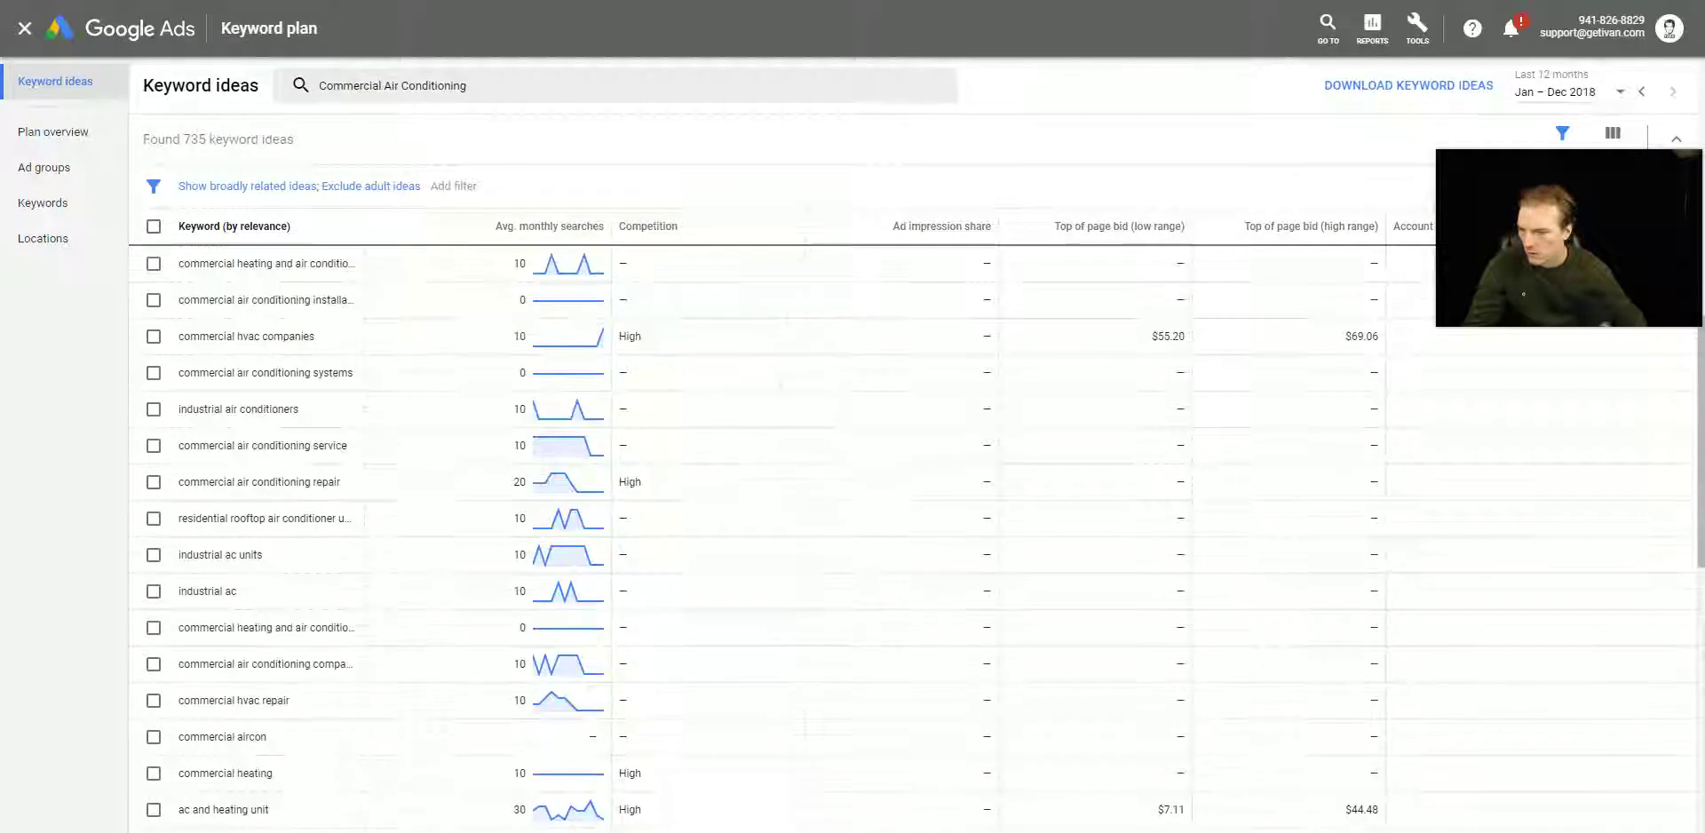
{"action": "scroll", "coordinate": [284, 571], "scroll_direction": "up", "scroll_amount": 7}
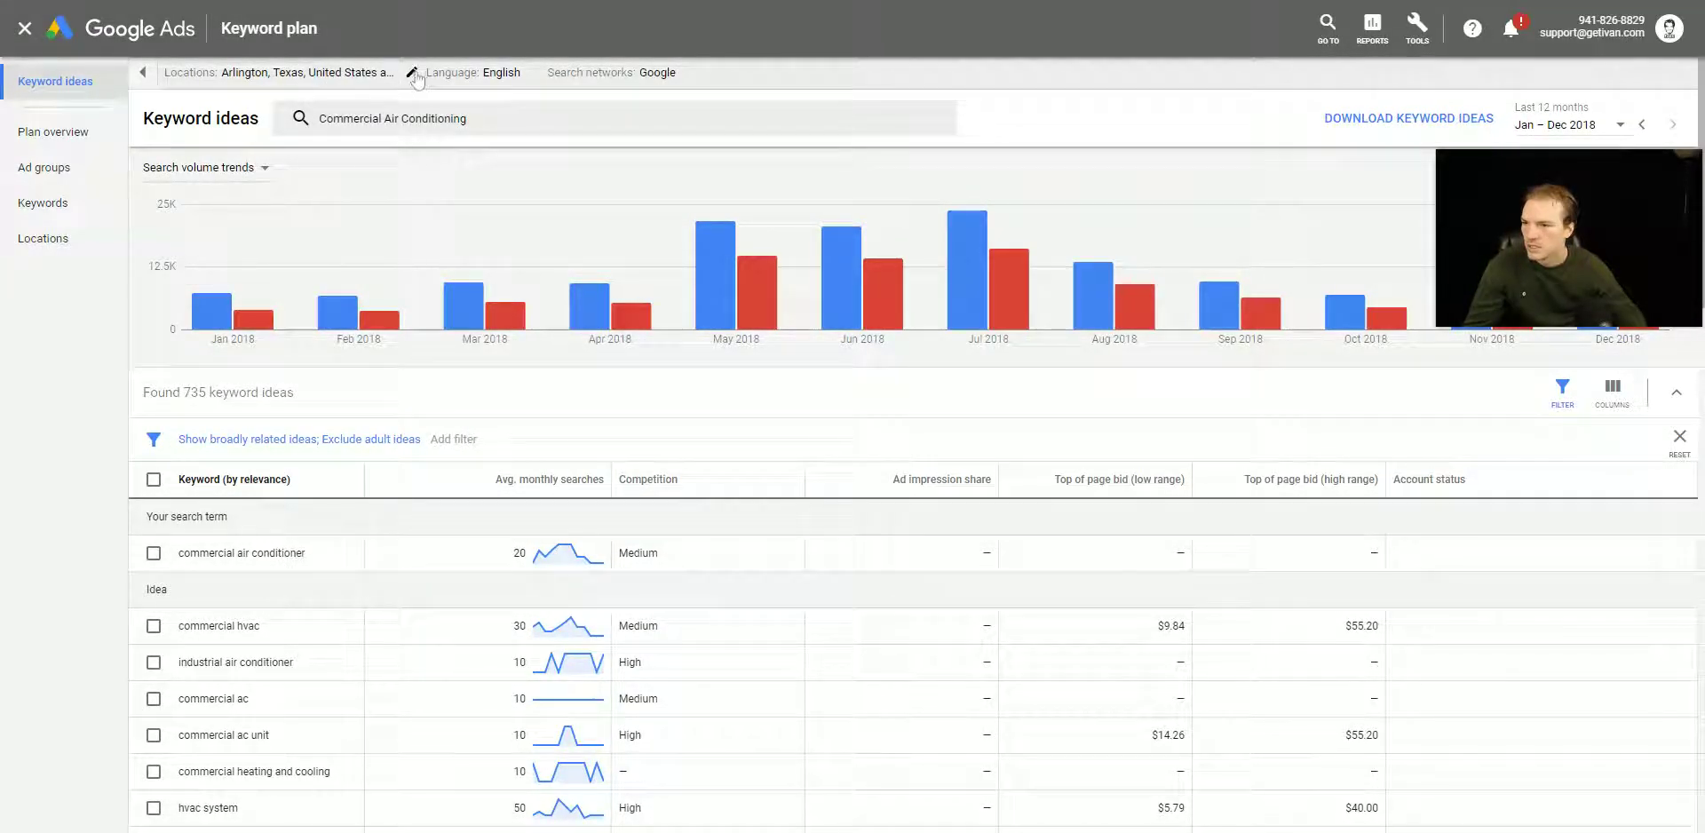
Step: Replace the Arlington and Fort Worth target locations with the country United States and save the location settings
{"action": "left_click", "coordinate": [412, 73]}
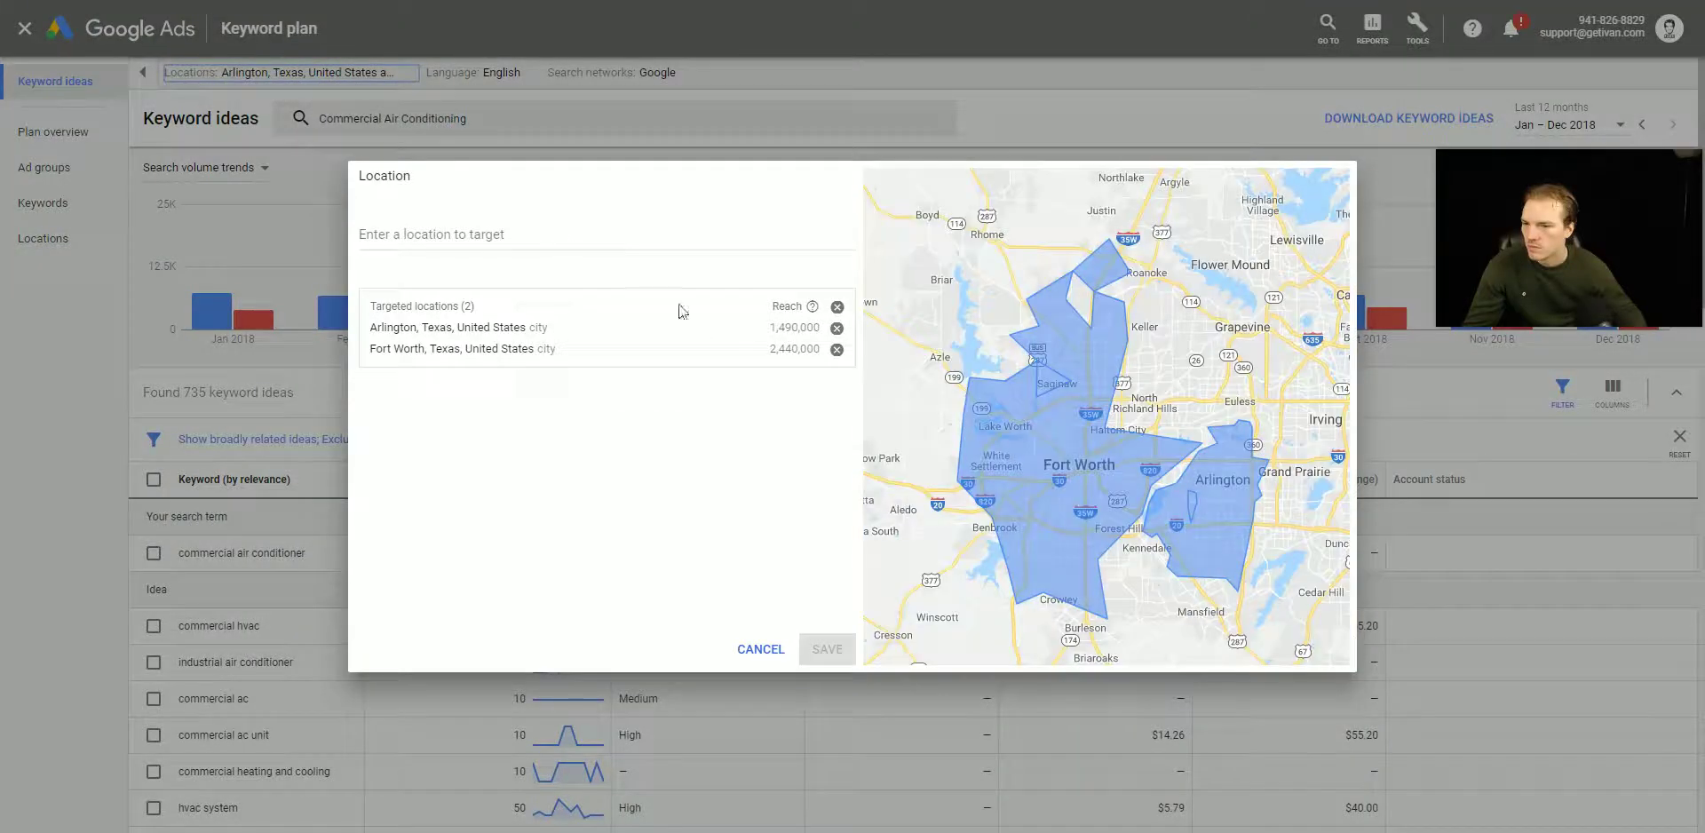
{"action": "left_click", "coordinate": [837, 349]}
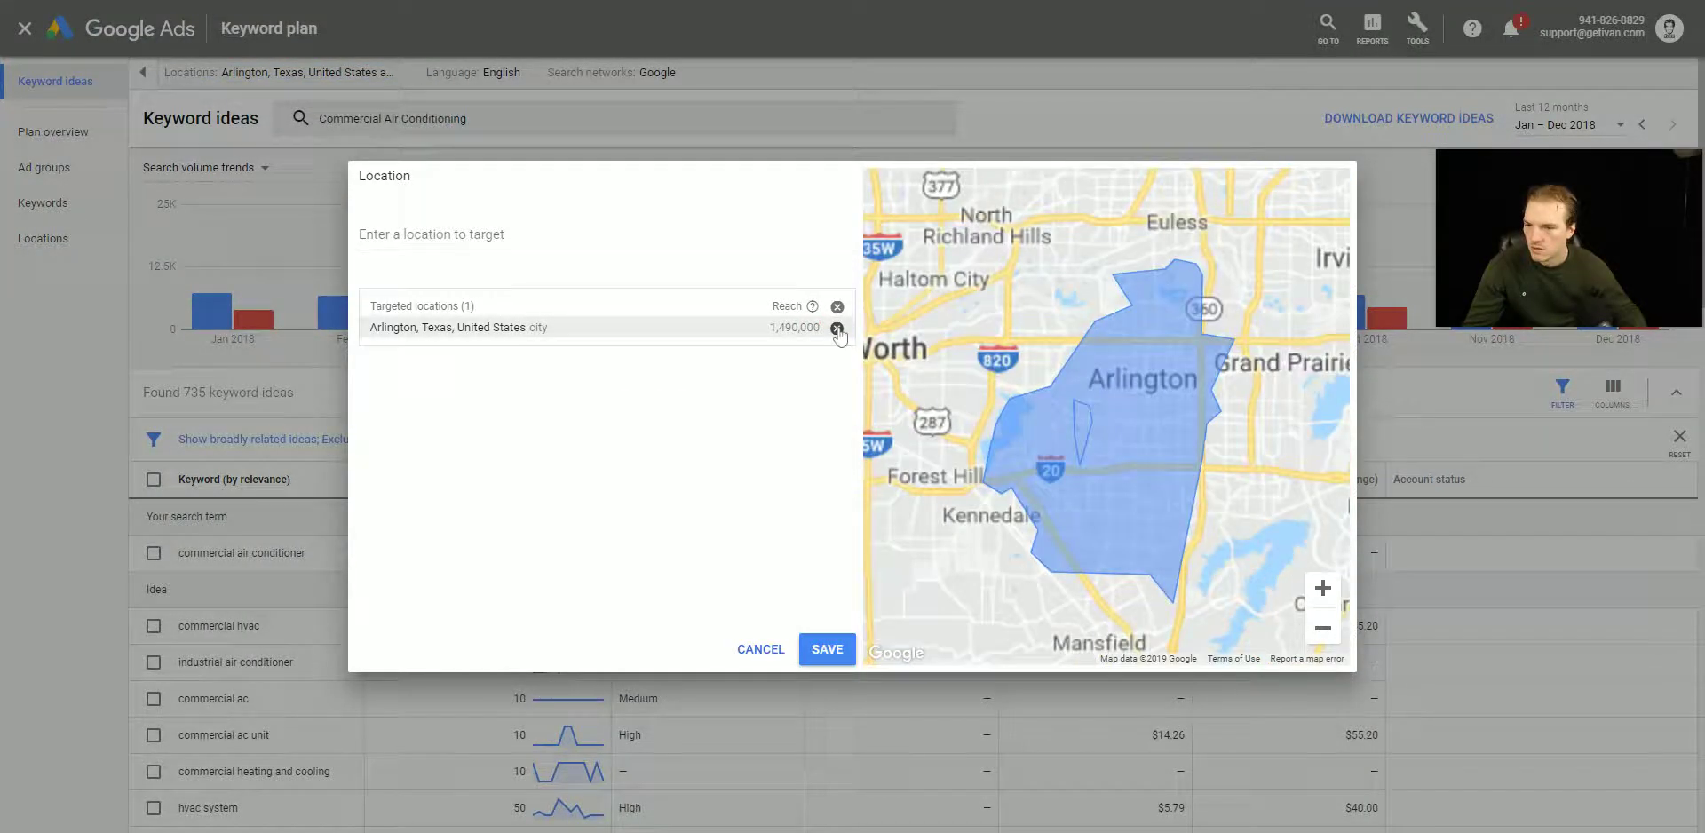
{"action": "left_click", "coordinate": [836, 329]}
{"action": "left_click", "coordinate": [549, 236]}
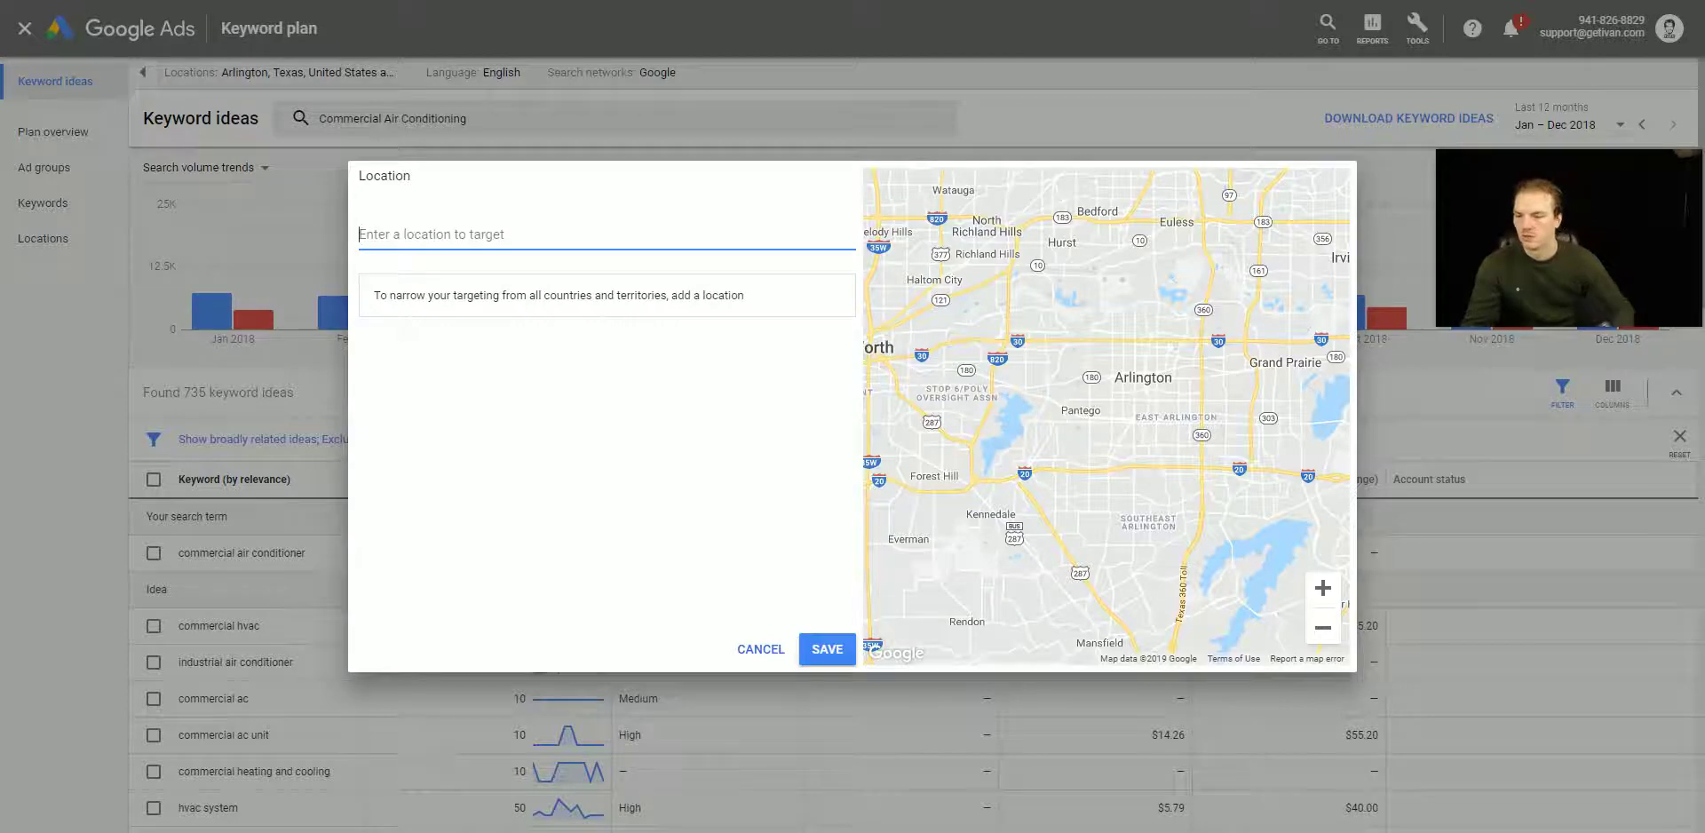
{"action": "type", "text": "un"}
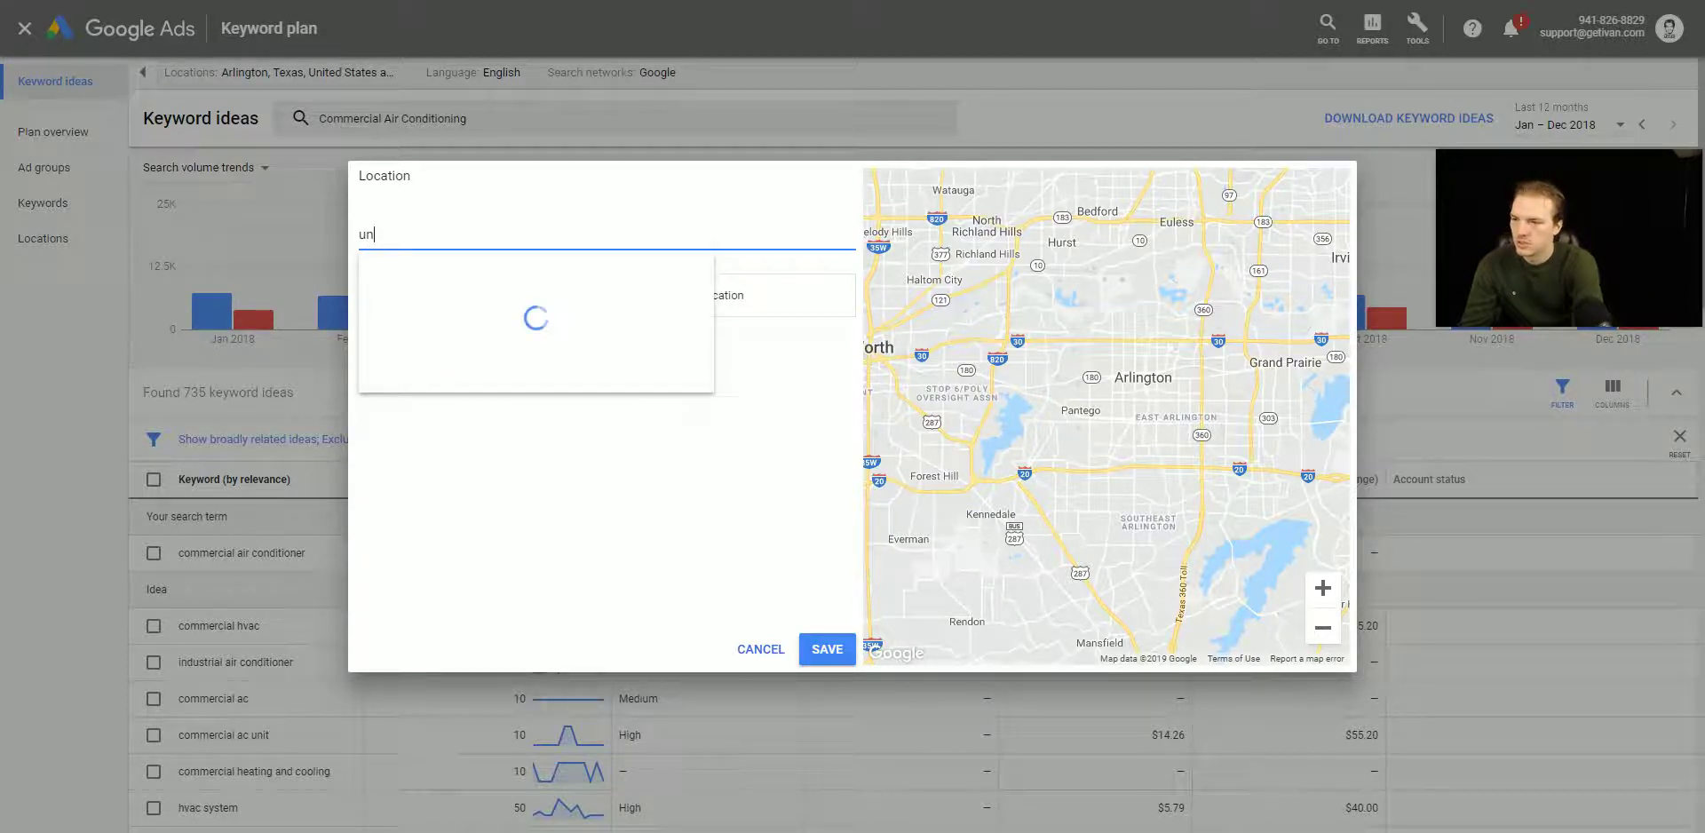
{"action": "type", "text": "i"}
{"action": "left_click", "coordinate": [595, 286]}
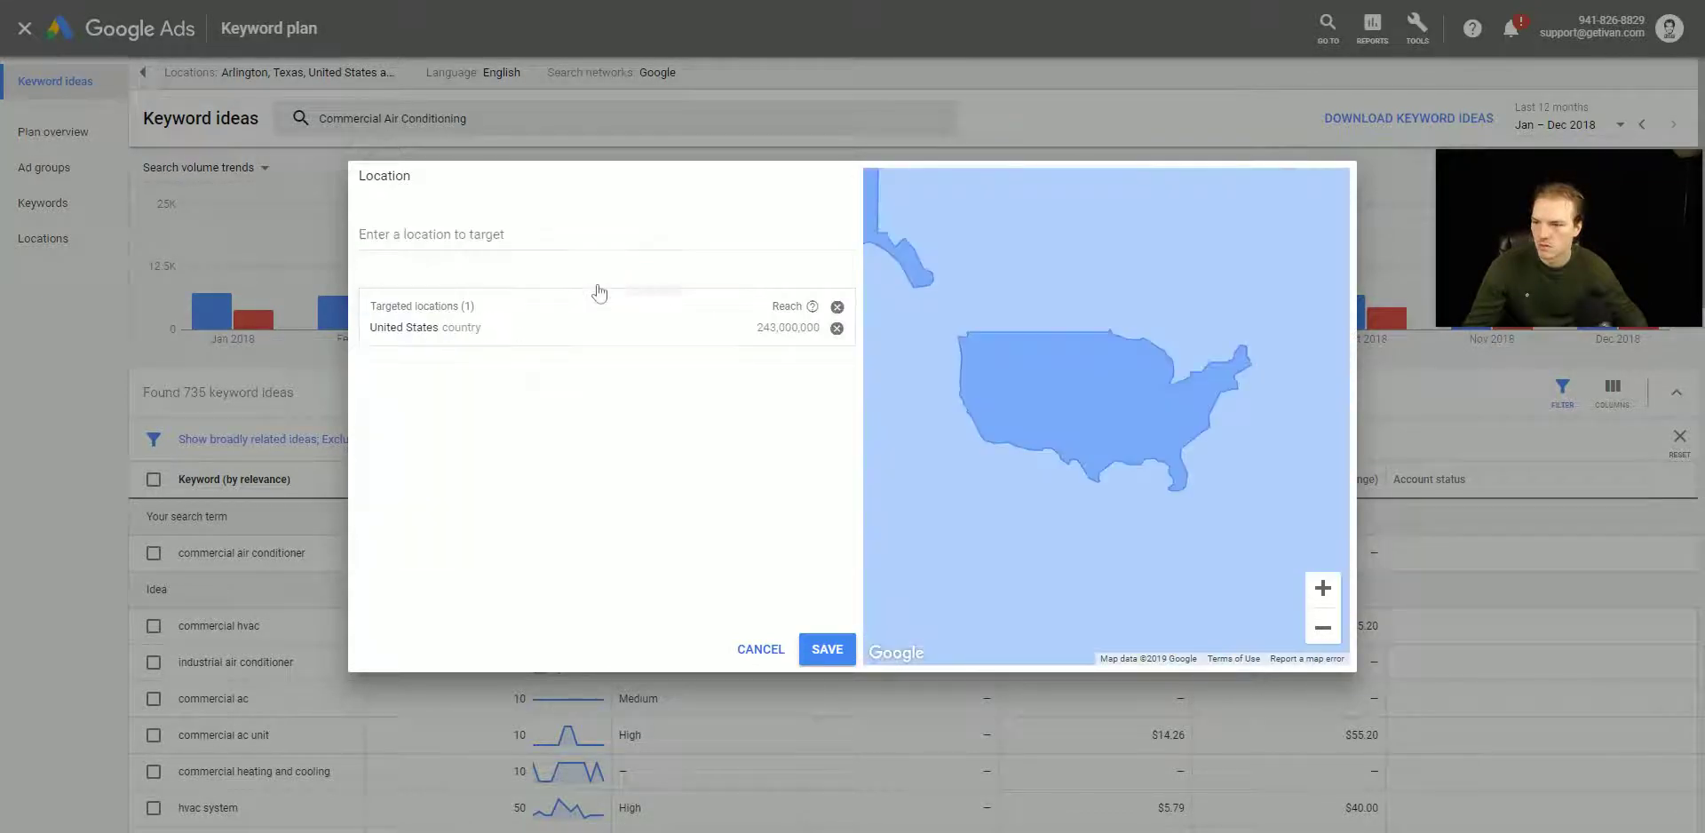
{"action": "left_click", "coordinate": [828, 655]}
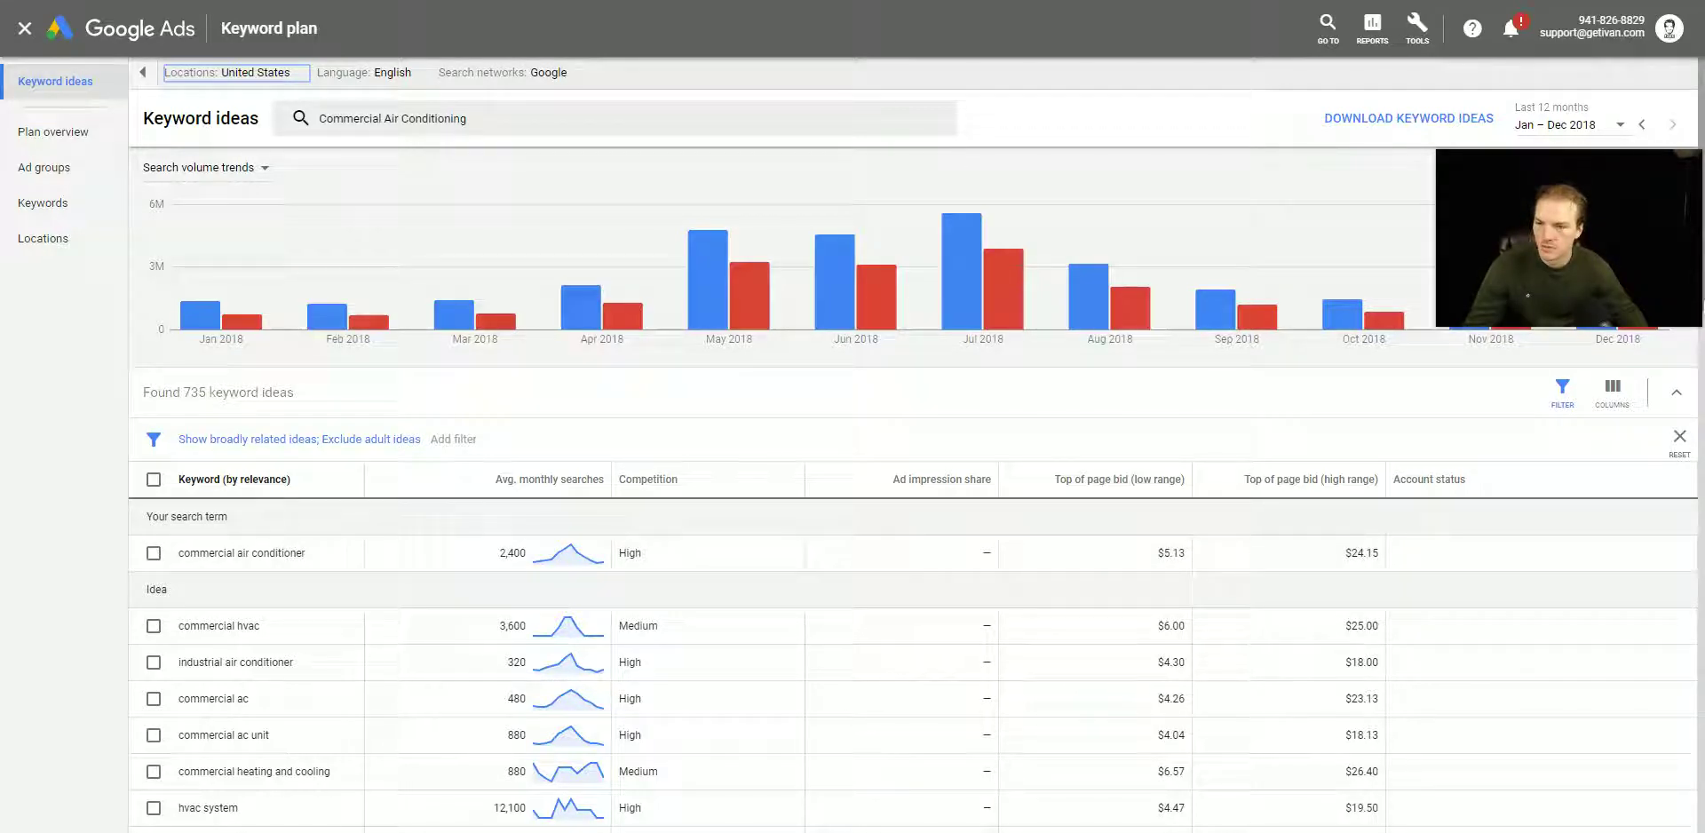
Step: Copy the keyword idea commercial hvac from the list and add it as a second search term
{"action": "mouse_move", "coordinate": [674, 481]}
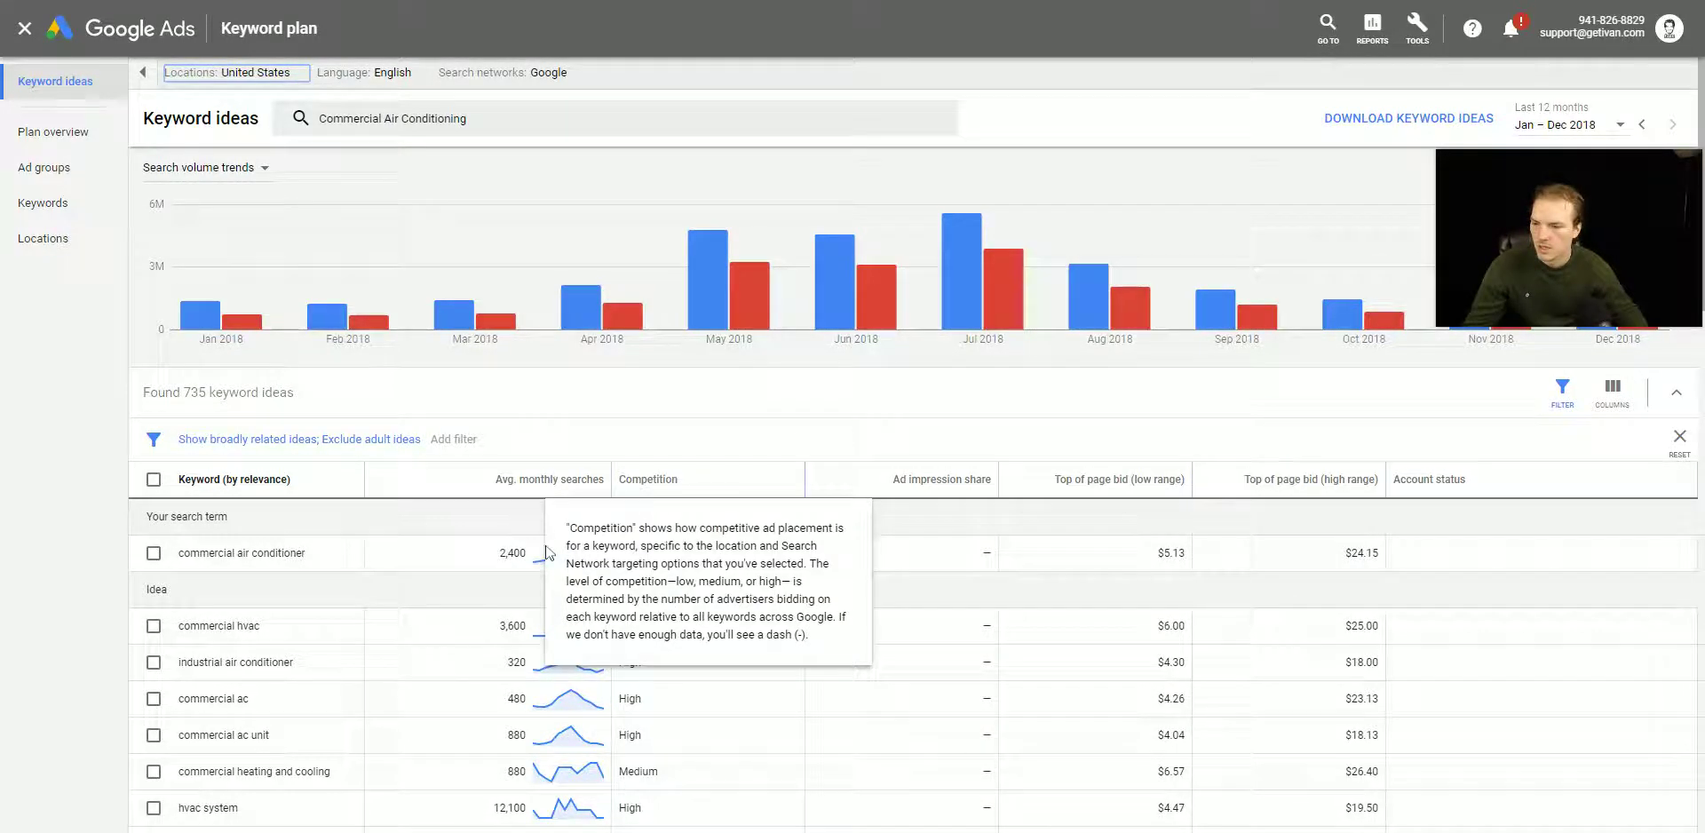
{"action": "scroll", "coordinate": [522, 566], "scroll_direction": "down", "scroll_amount": 1}
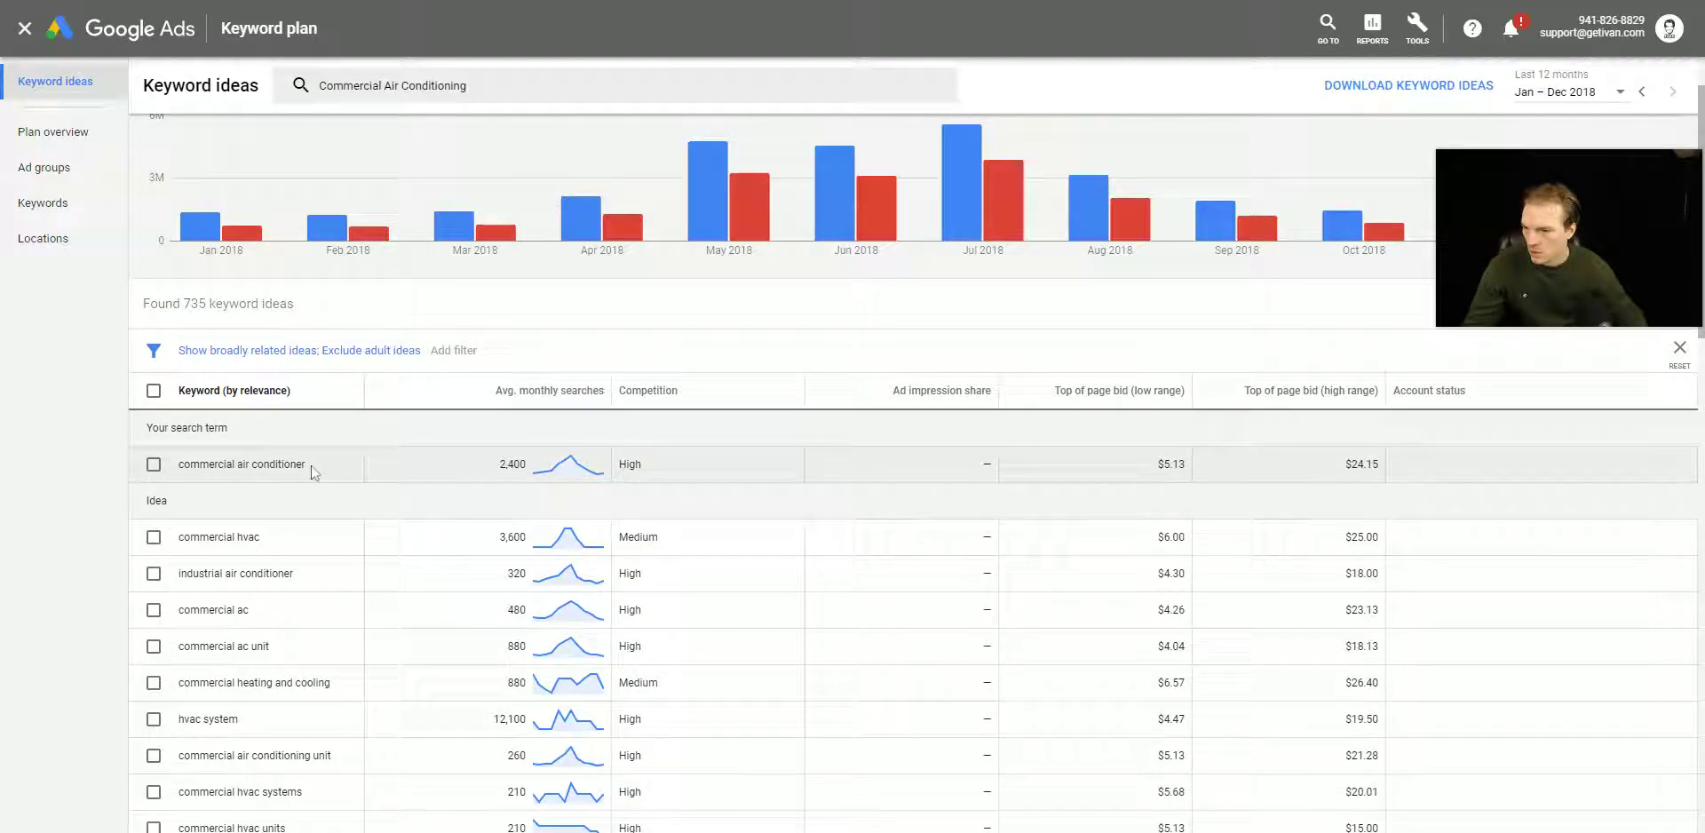
{"action": "scroll", "coordinate": [310, 471], "scroll_direction": "down", "scroll_amount": 2}
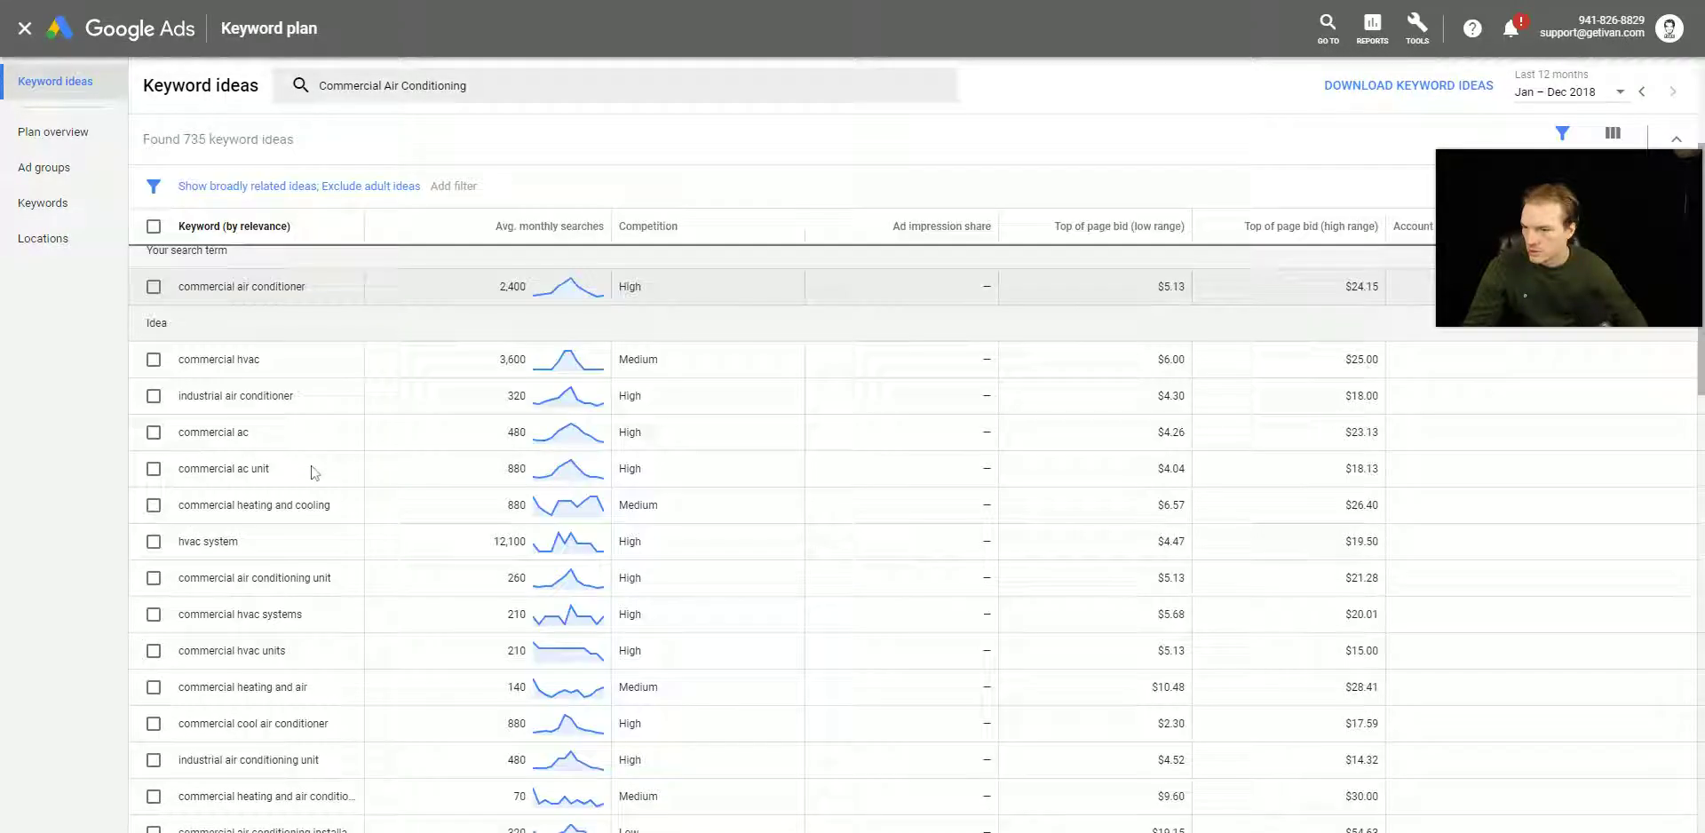
{"action": "left_click_drag", "start_coordinate": [279, 360], "coordinate": [153, 359]}
{"action": "key", "text": "ctrl+c"}
{"action": "scroll", "coordinate": [403, 367], "scroll_direction": "up", "scroll_amount": 3}
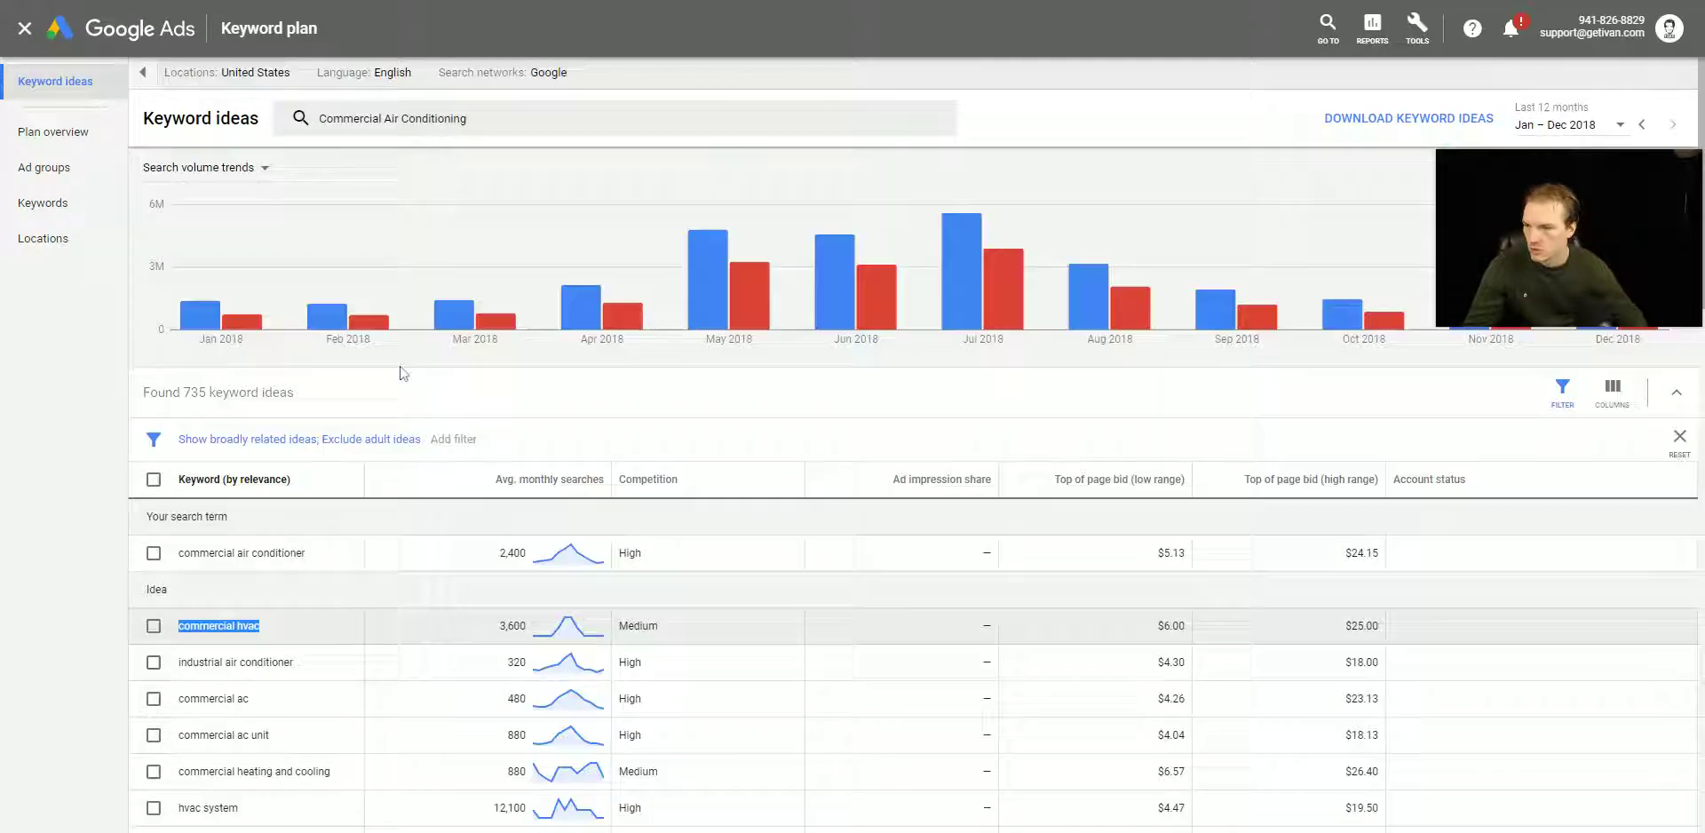
{"action": "left_click", "coordinate": [486, 130]}
{"action": "left_click", "coordinate": [512, 123]}
{"action": "key", "text": "ctrl+v"}
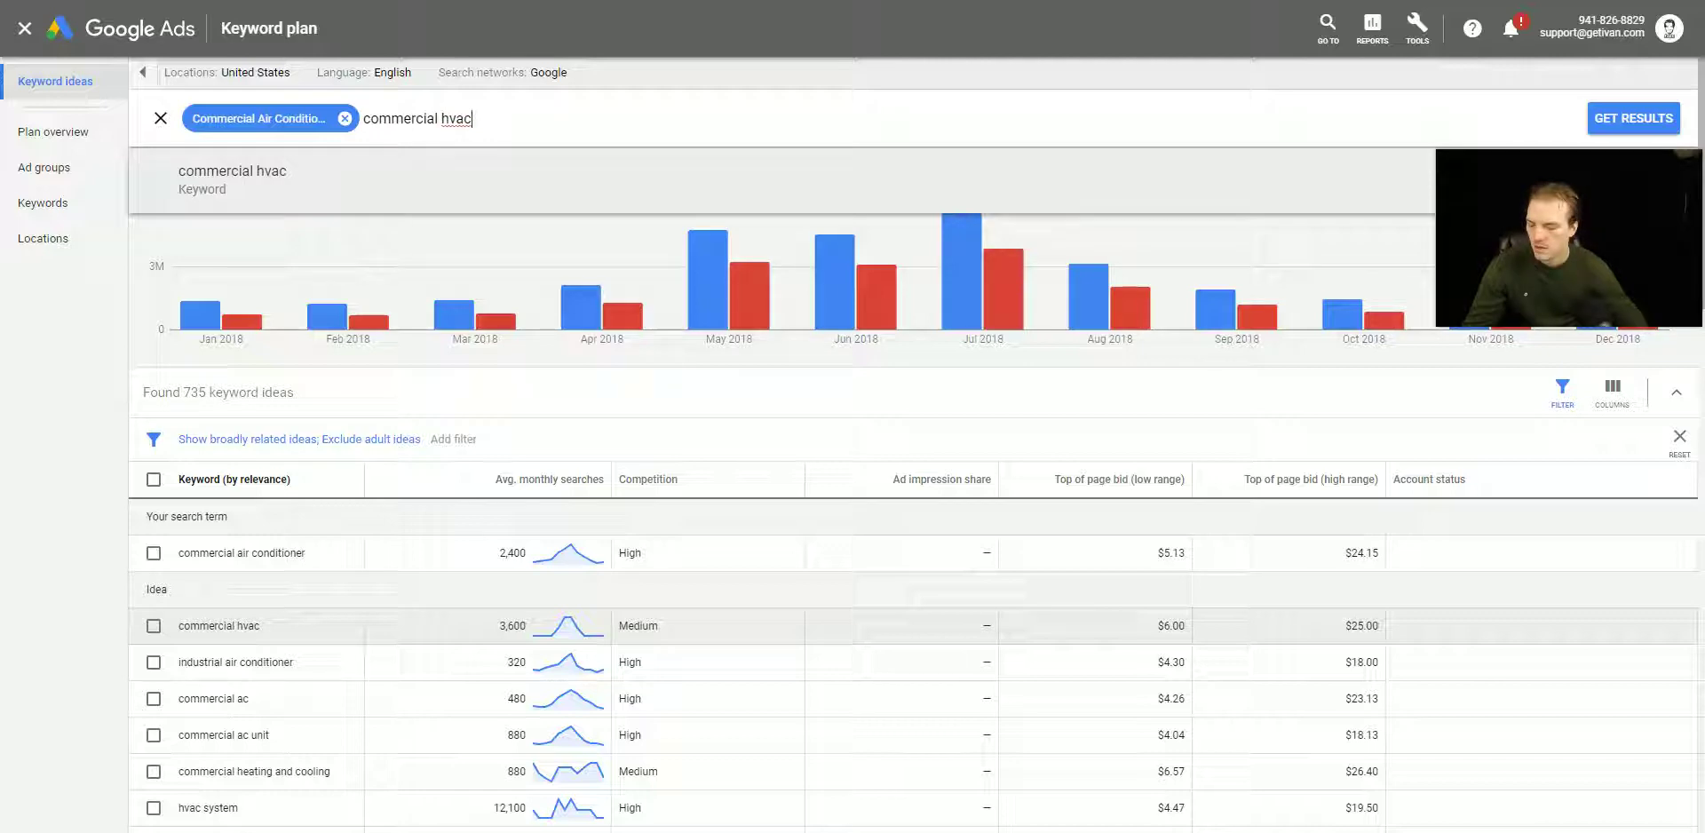
{"action": "key", "text": "Return"}
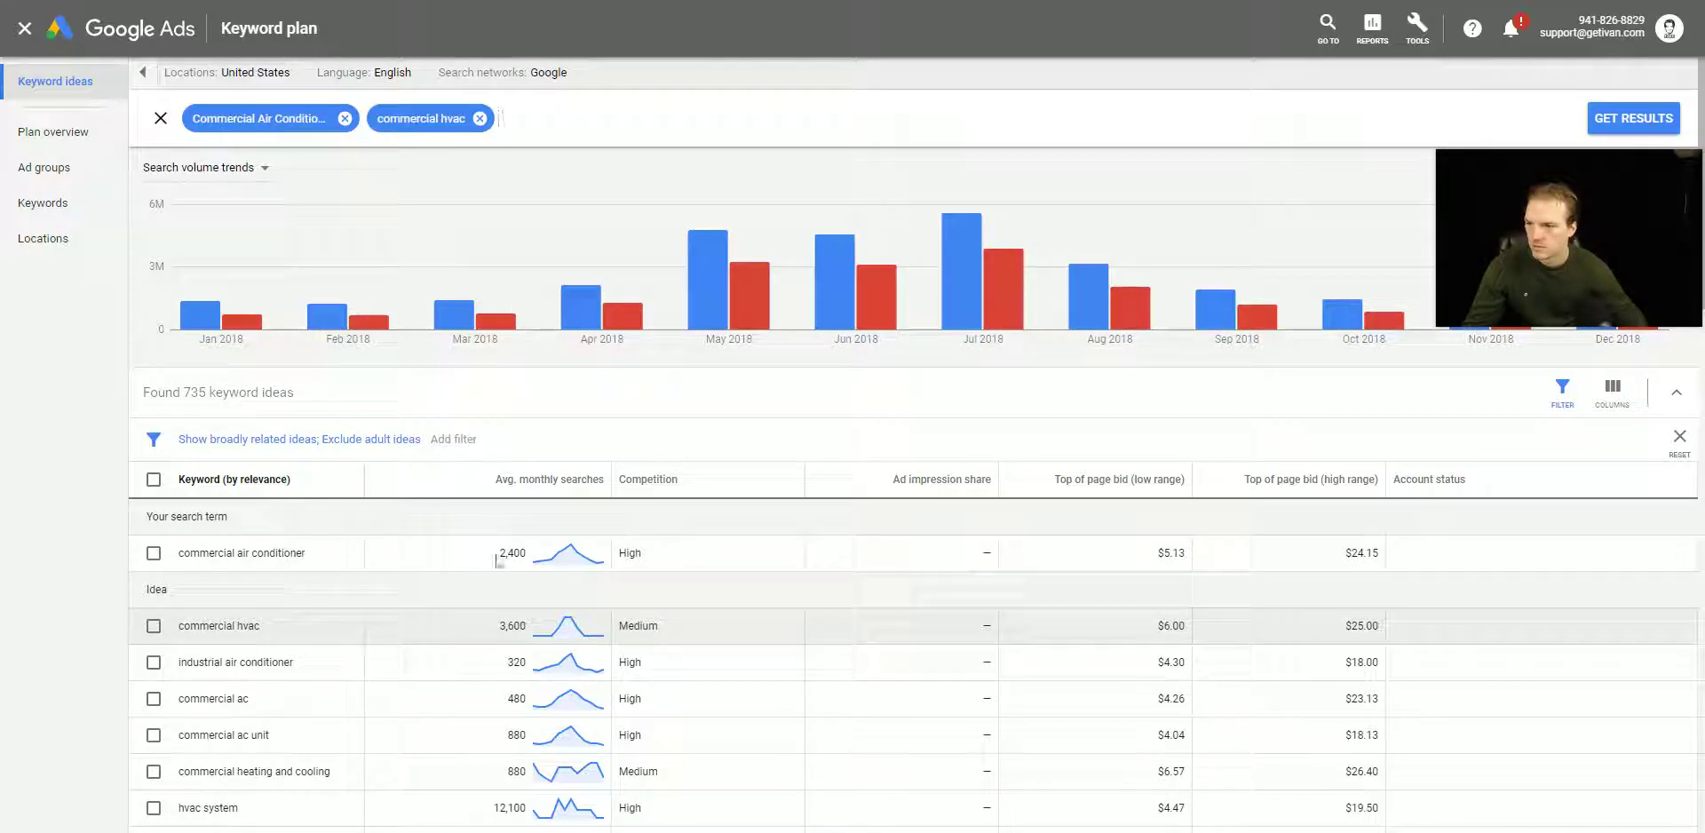
Step: Look through the keyword ideas, copy commercial hvac companies and add it as a third search term
{"action": "scroll", "coordinate": [497, 560], "scroll_direction": "down", "scroll_amount": 2}
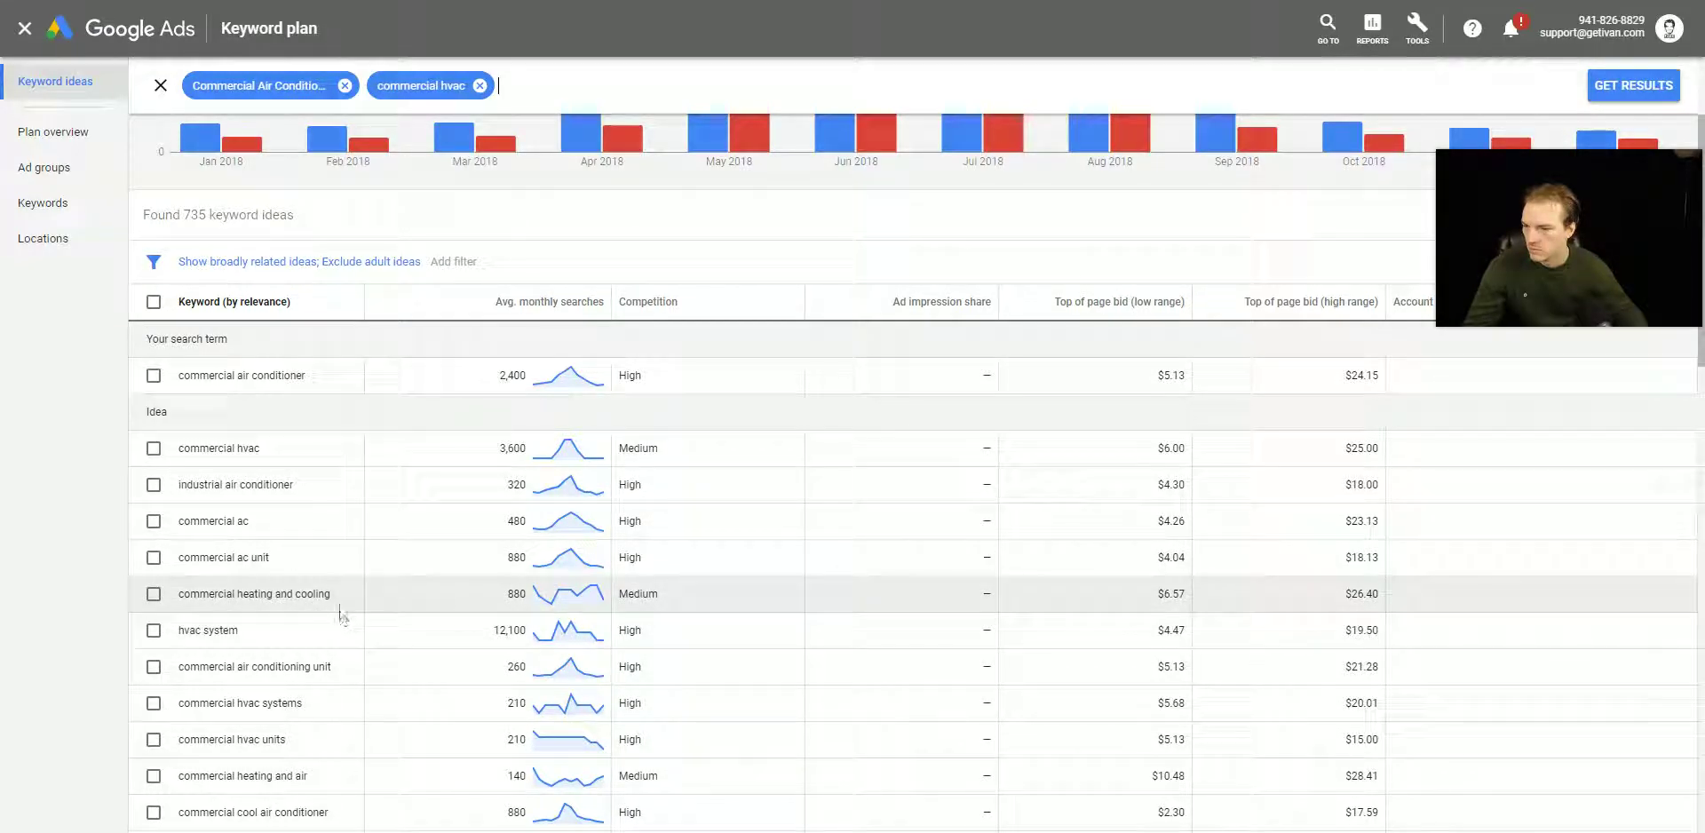
{"action": "mouse_move", "coordinate": [327, 137]}
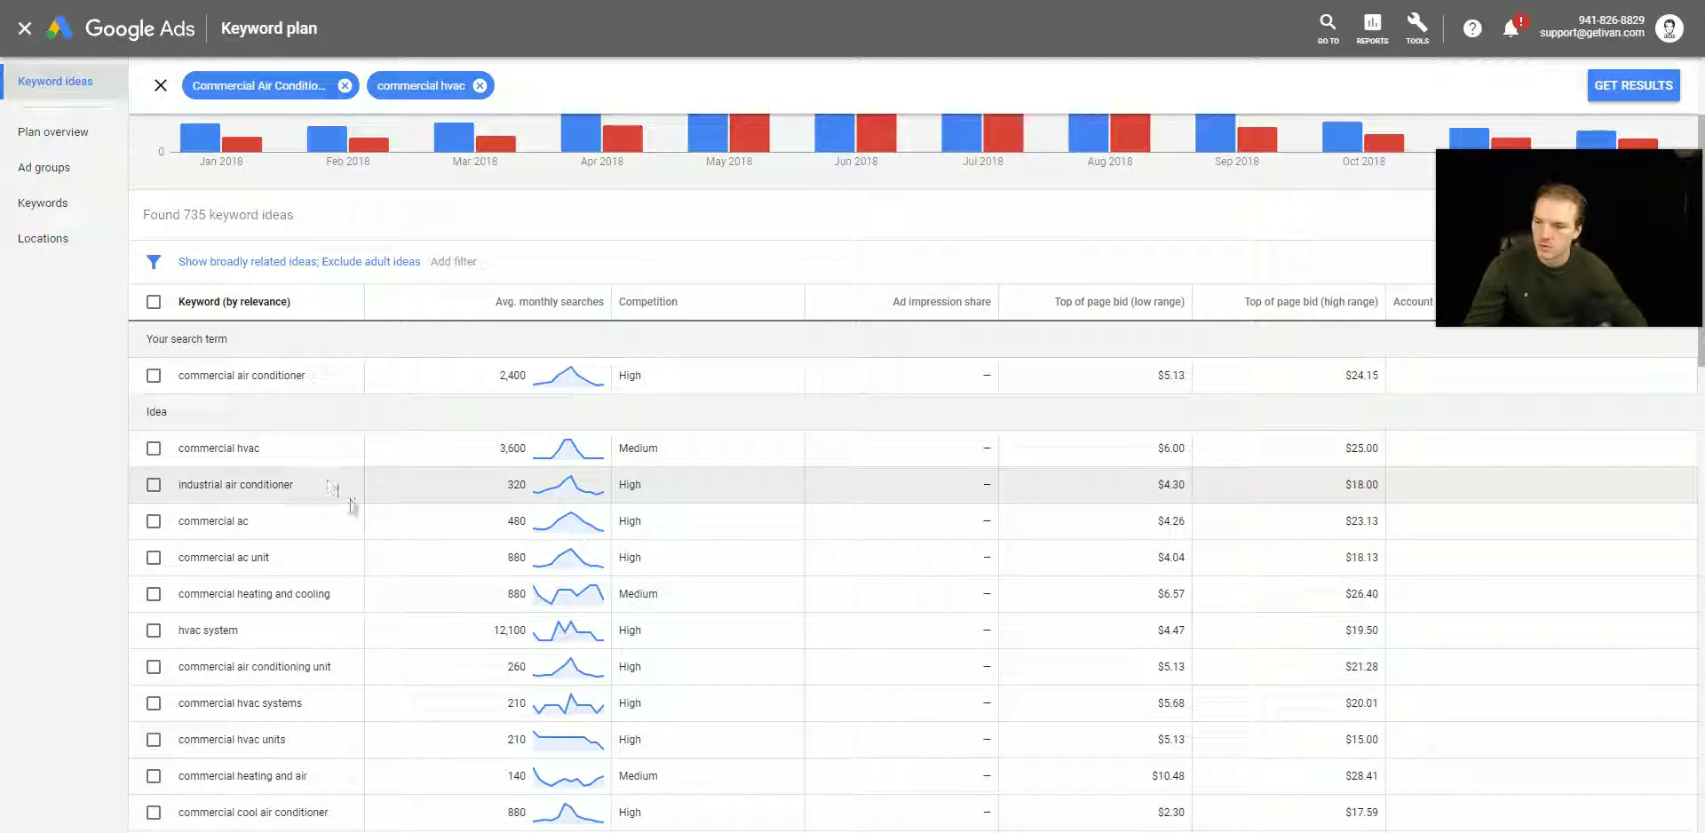
{"action": "scroll", "coordinate": [348, 502], "scroll_direction": "down", "scroll_amount": 1}
{"action": "scroll", "coordinate": [397, 563], "scroll_direction": "down", "scroll_amount": 1}
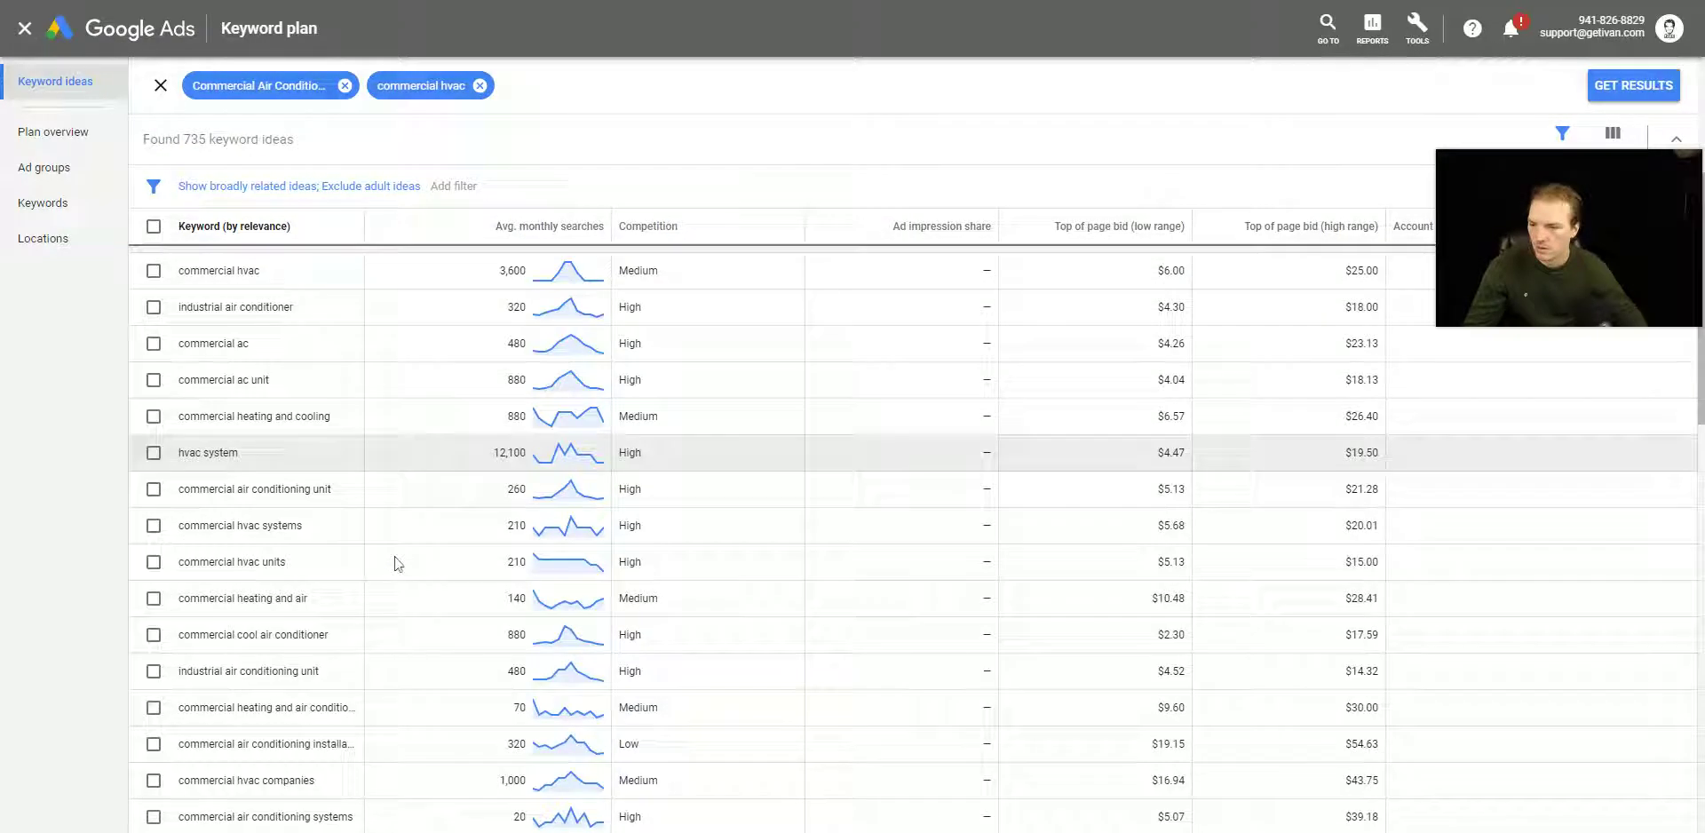
{"action": "scroll", "coordinate": [438, 502], "scroll_direction": "down", "scroll_amount": 1}
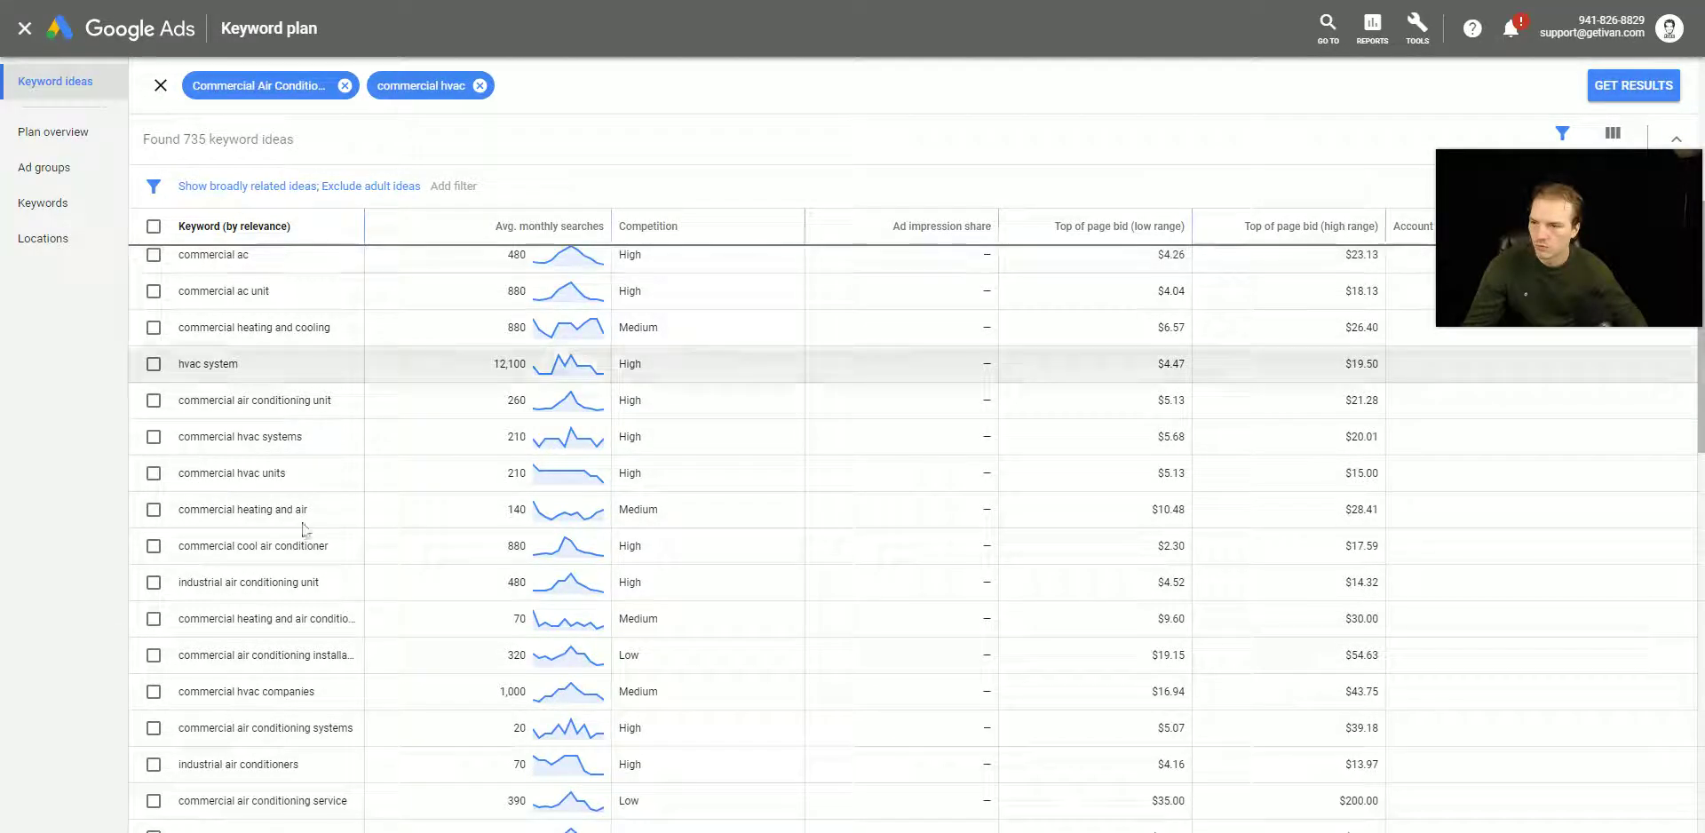
{"action": "scroll", "coordinate": [362, 480], "scroll_direction": "up", "scroll_amount": 5}
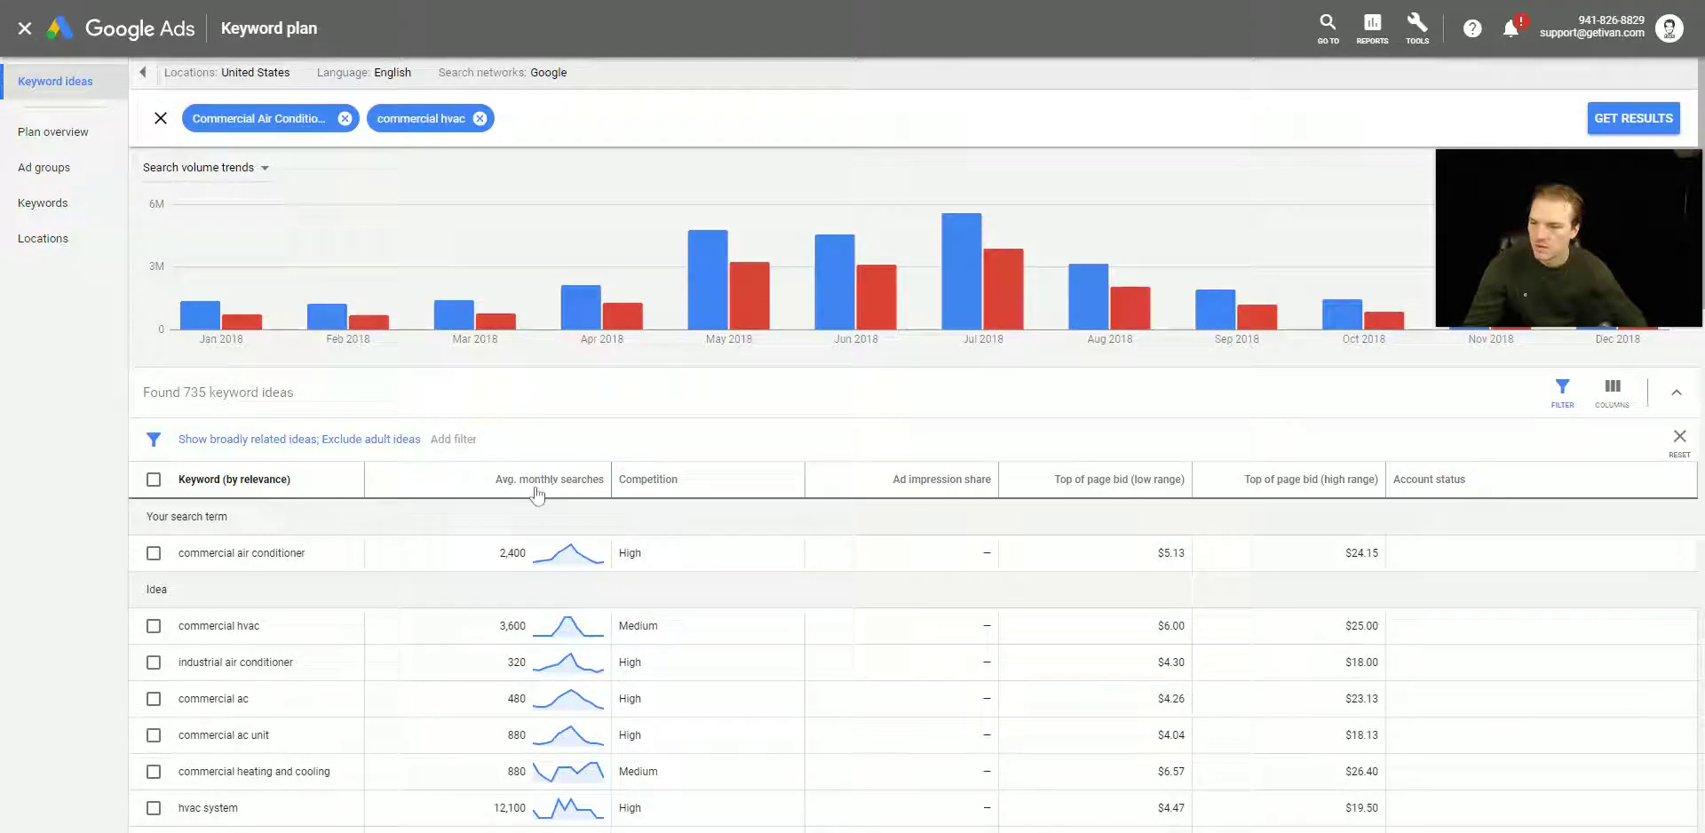
{"action": "scroll", "coordinate": [374, 524], "scroll_direction": "down", "scroll_amount": 1}
{"action": "scroll", "coordinate": [374, 527], "scroll_direction": "down", "scroll_amount": 5}
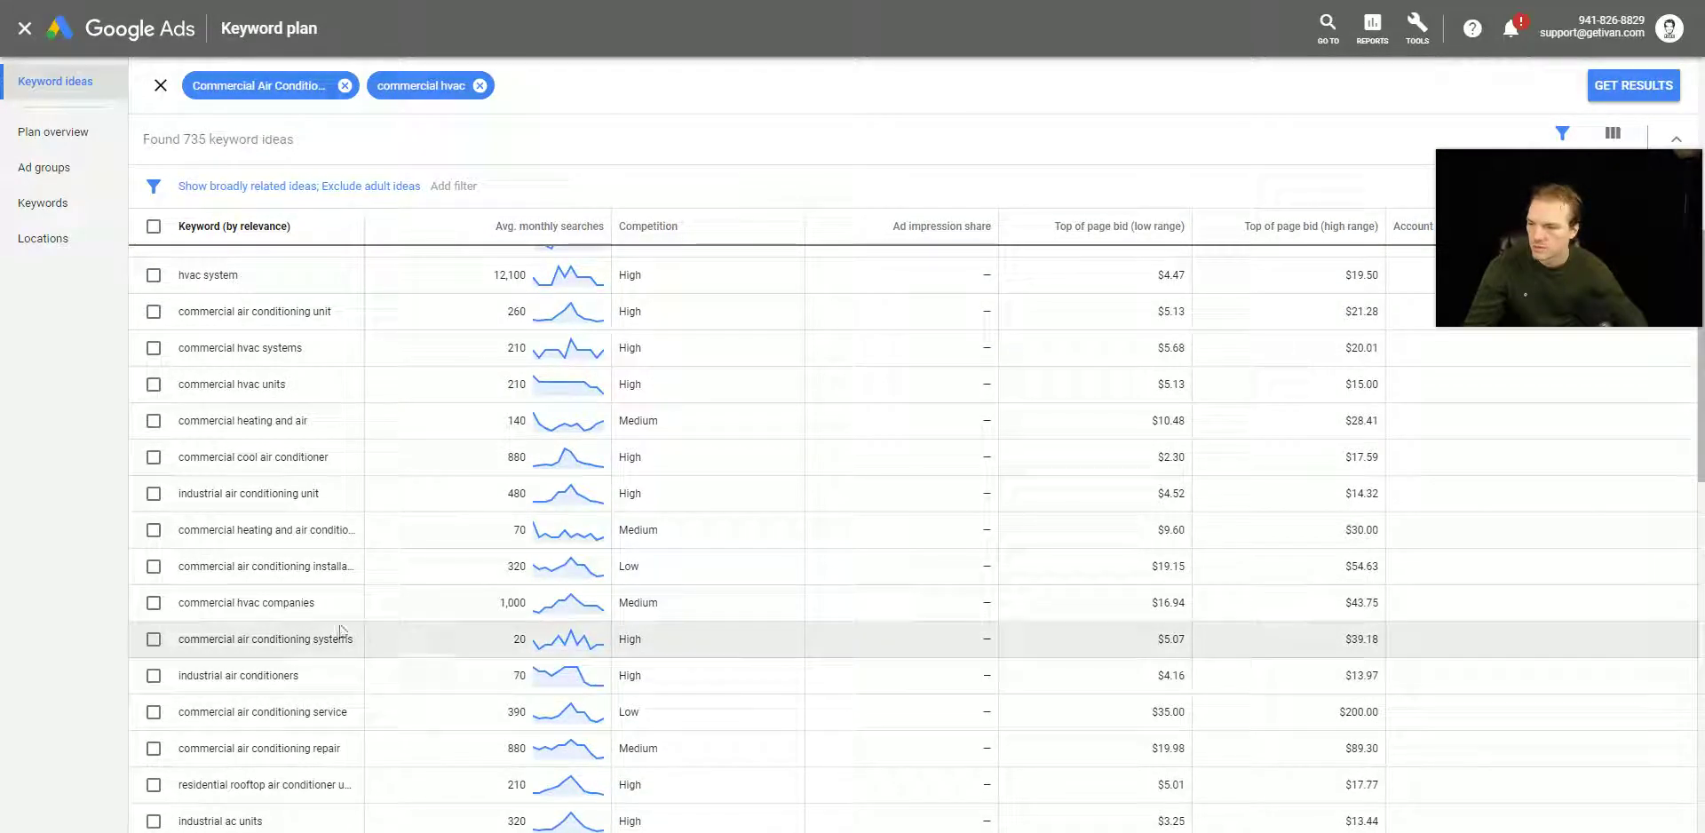
{"action": "left_click_drag", "start_coordinate": [338, 609], "coordinate": [153, 602]}
{"action": "key", "text": "ctrl+c"}
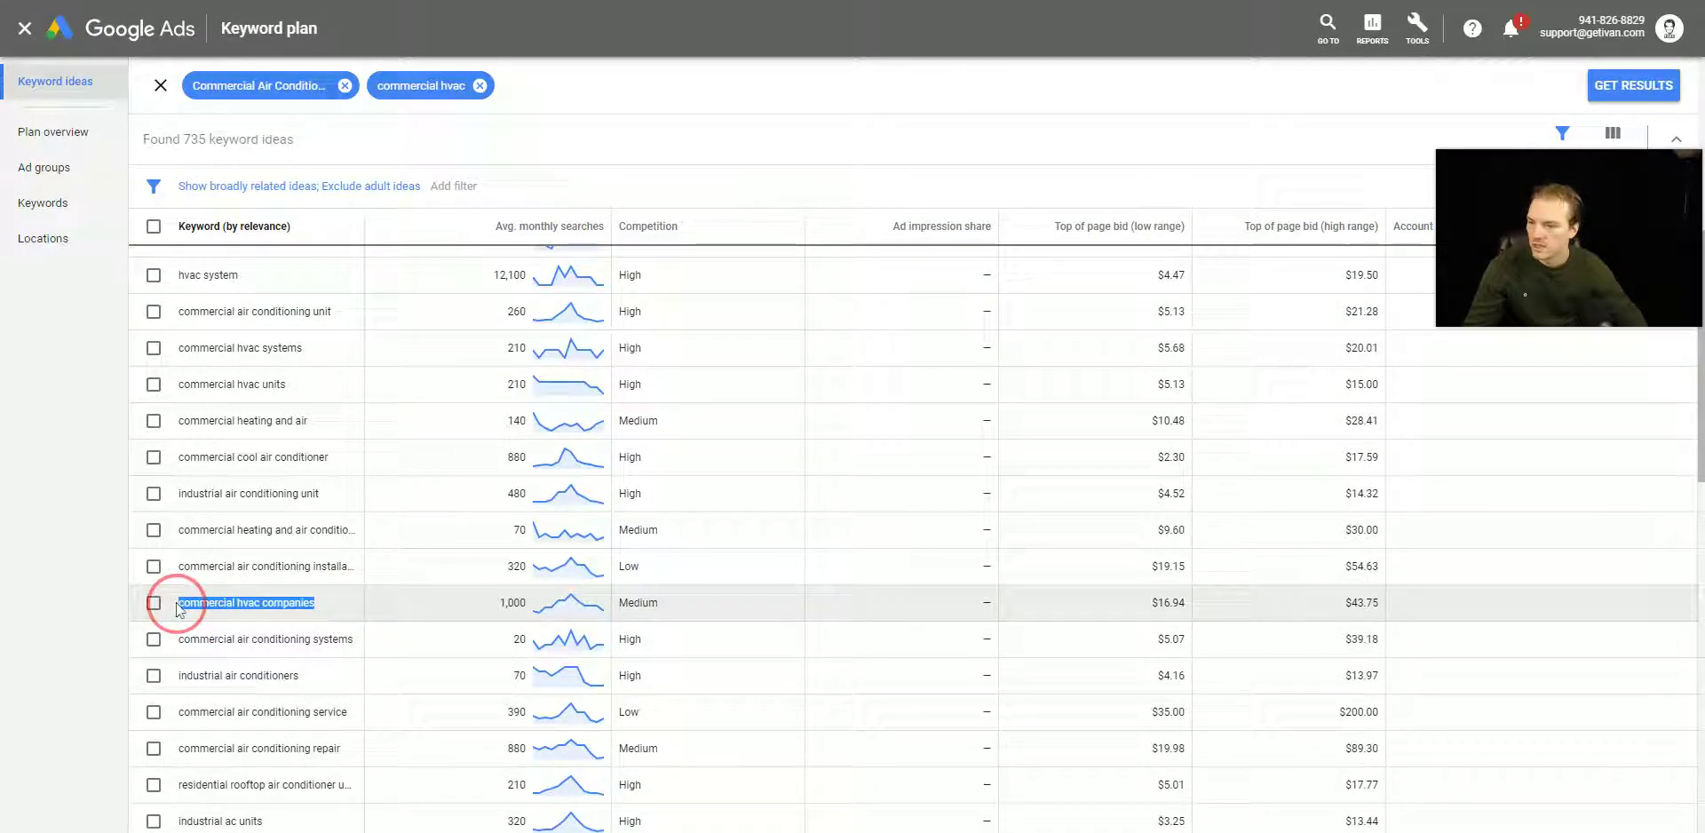
{"action": "left_click", "coordinate": [527, 114]}
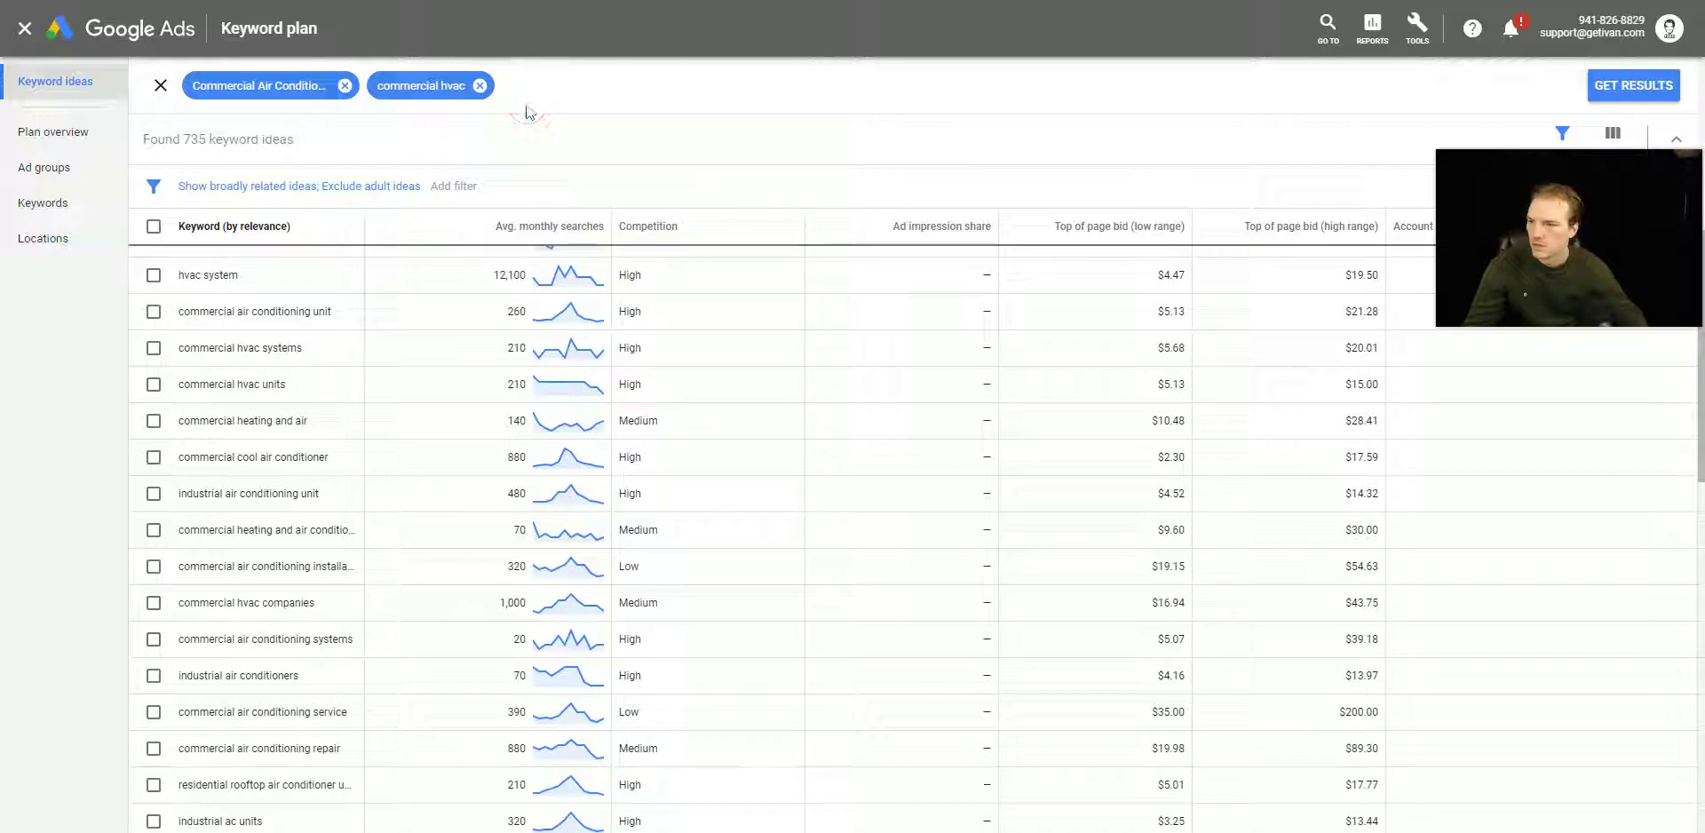
{"action": "left_click", "coordinate": [533, 86]}
{"action": "key", "text": "ctrl+v"}
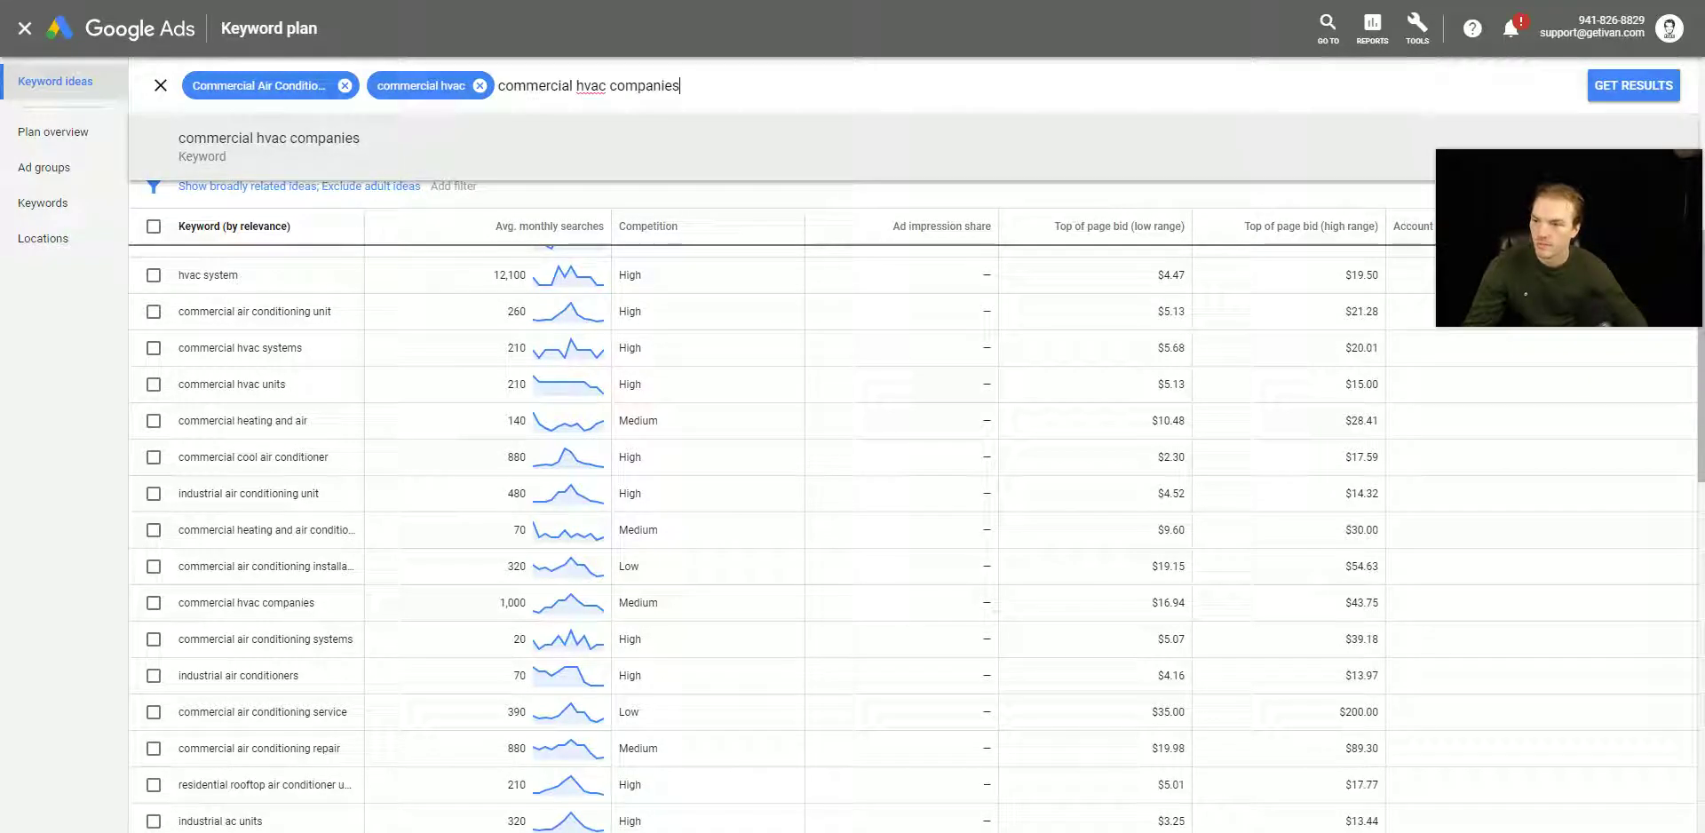
{"action": "key", "text": "Return"}
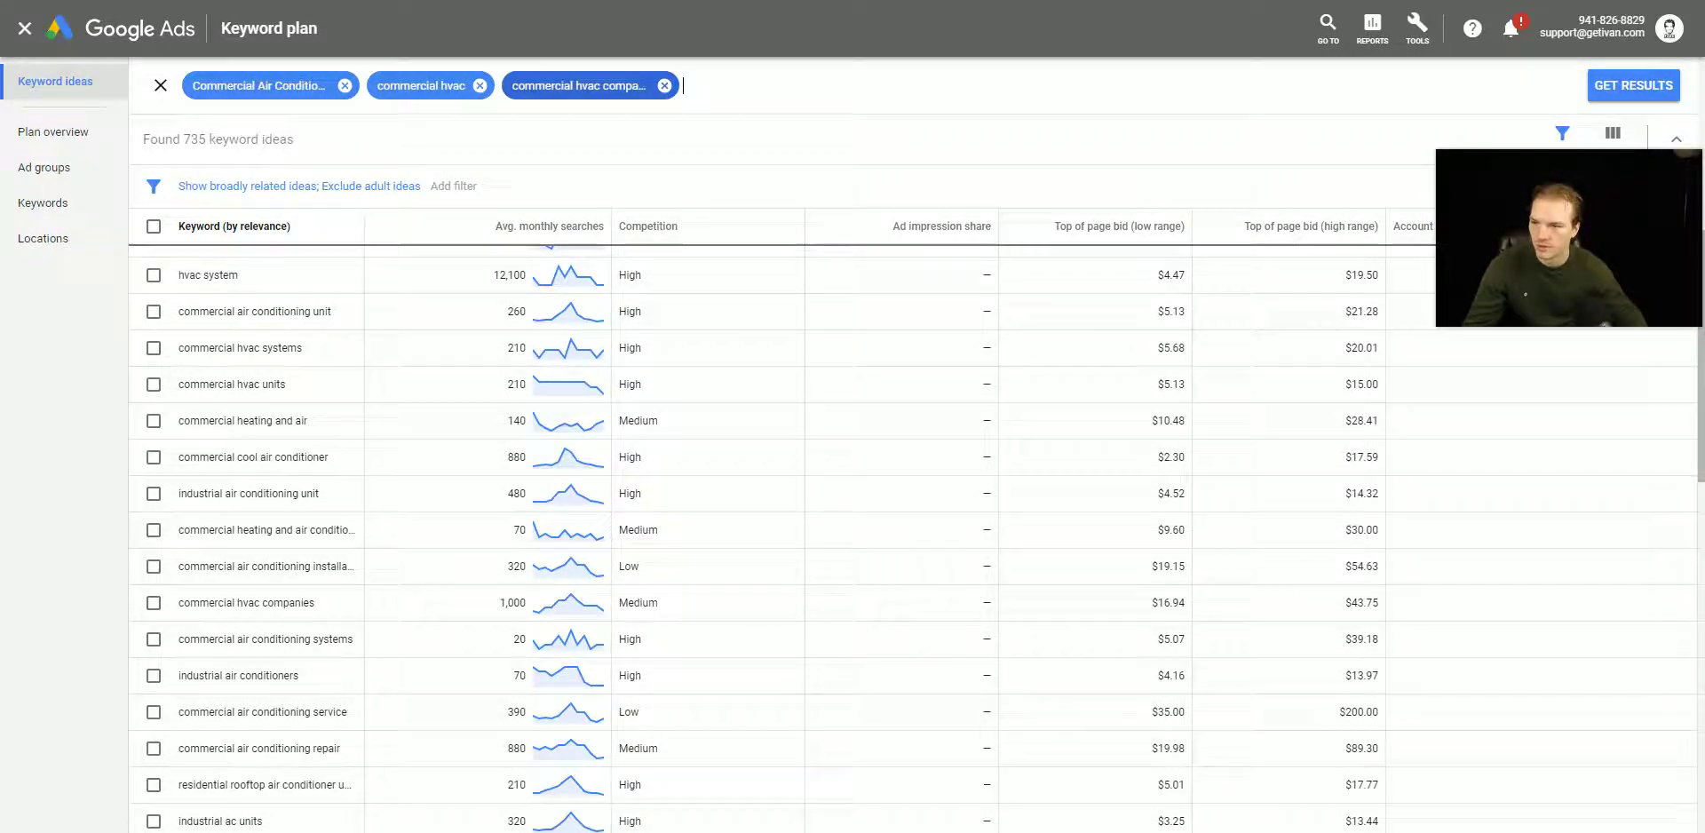
Step: Review the remaining keyword ideas and filter the list to keyword text that contains commercial
{"action": "scroll", "coordinate": [442, 641], "scroll_direction": "down", "scroll_amount": 4}
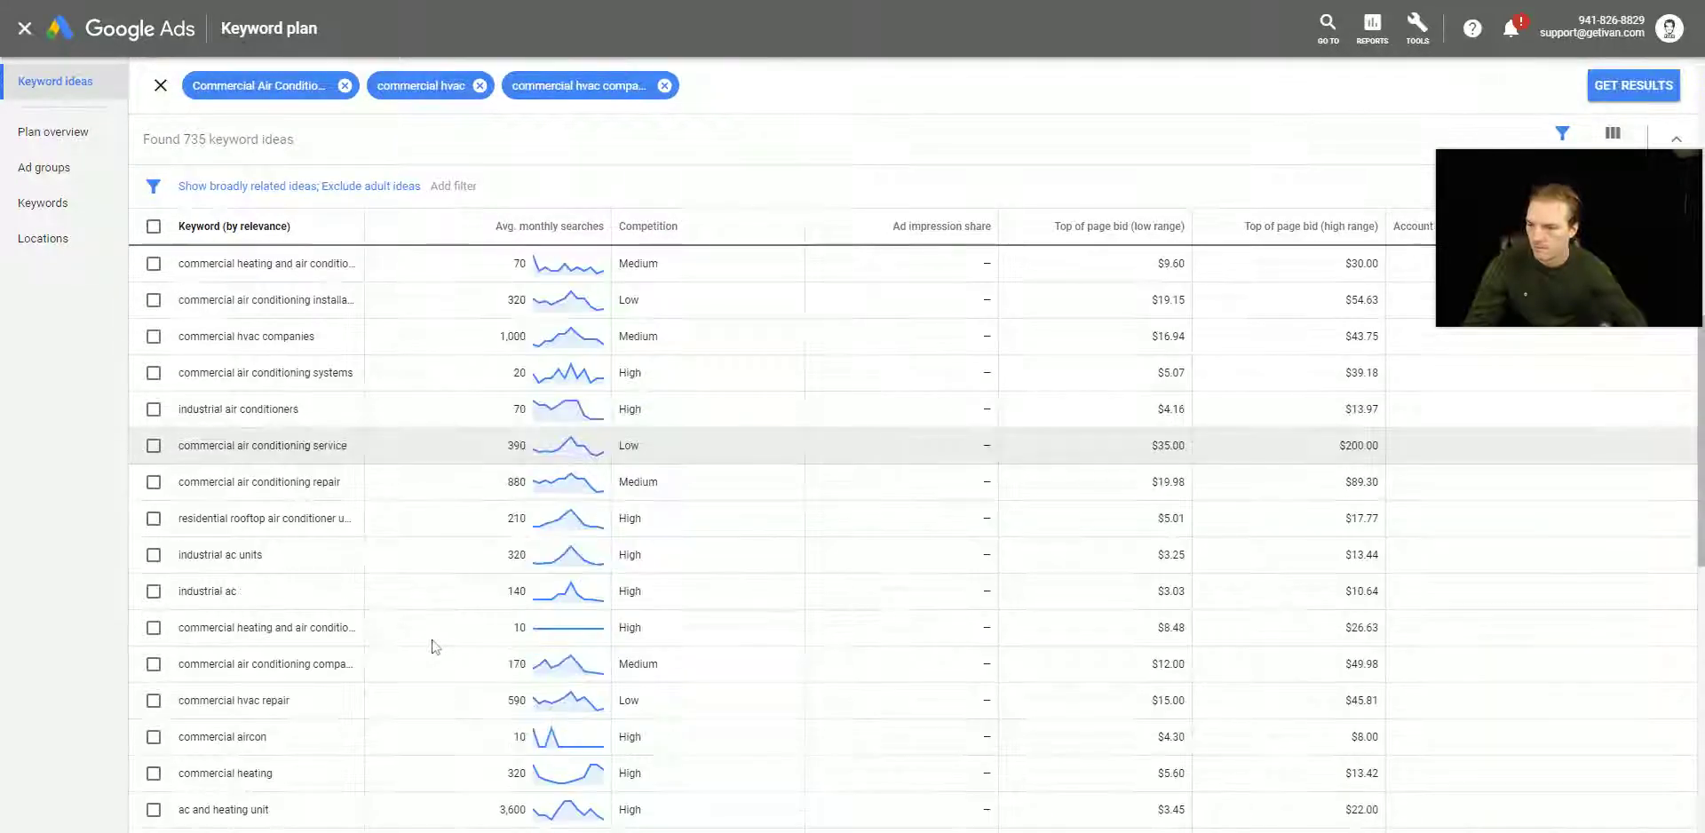
{"action": "scroll", "coordinate": [434, 646], "scroll_direction": "down", "scroll_amount": 1}
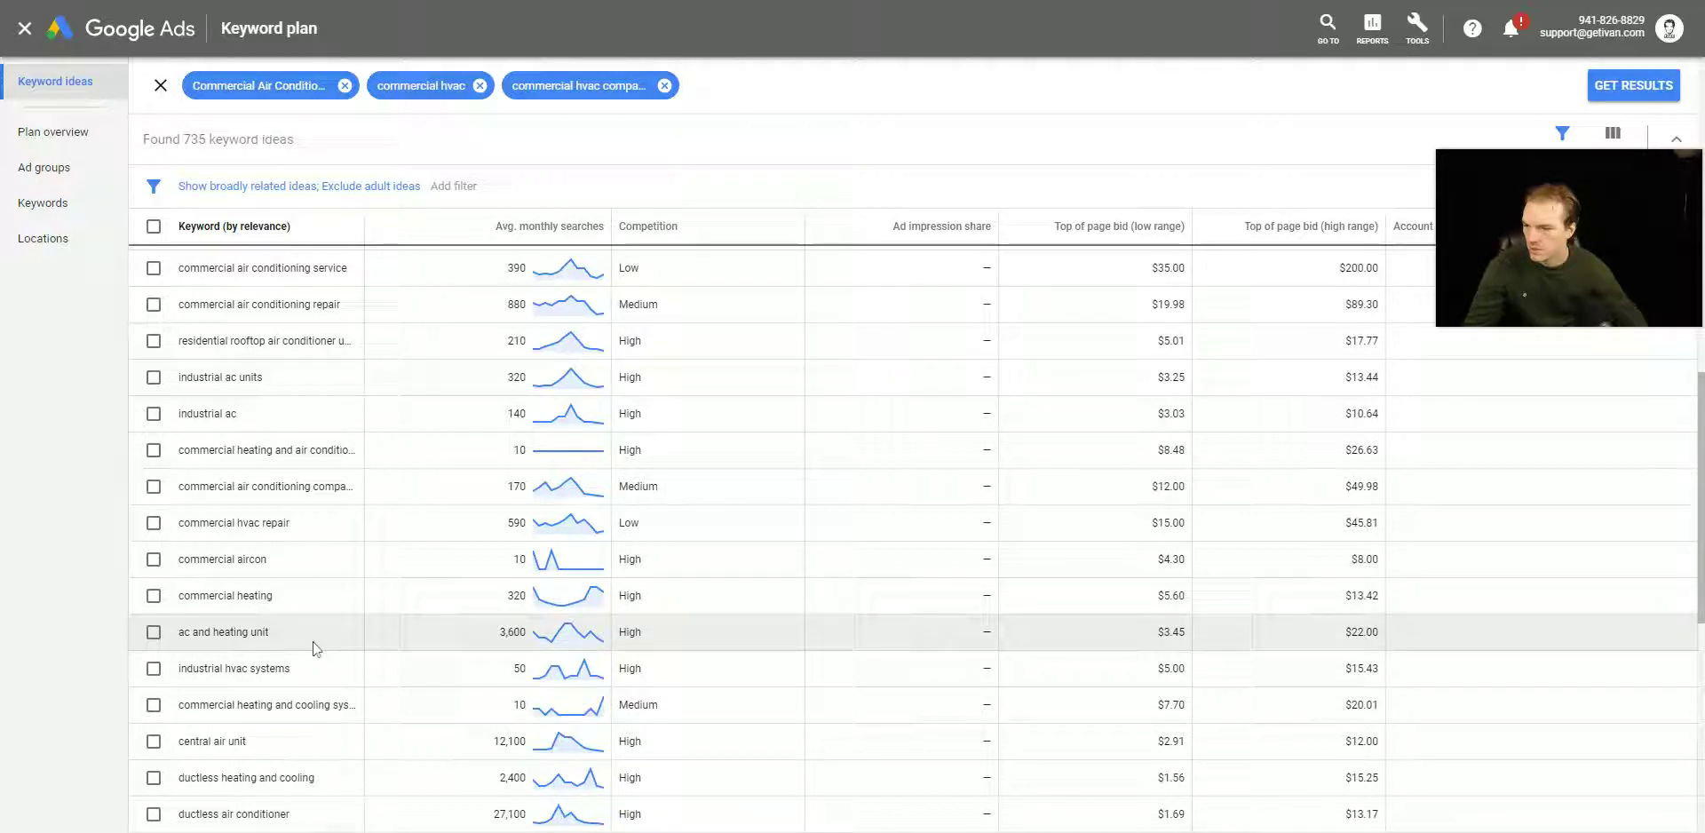
{"action": "scroll", "coordinate": [313, 649], "scroll_direction": "down", "scroll_amount": 2}
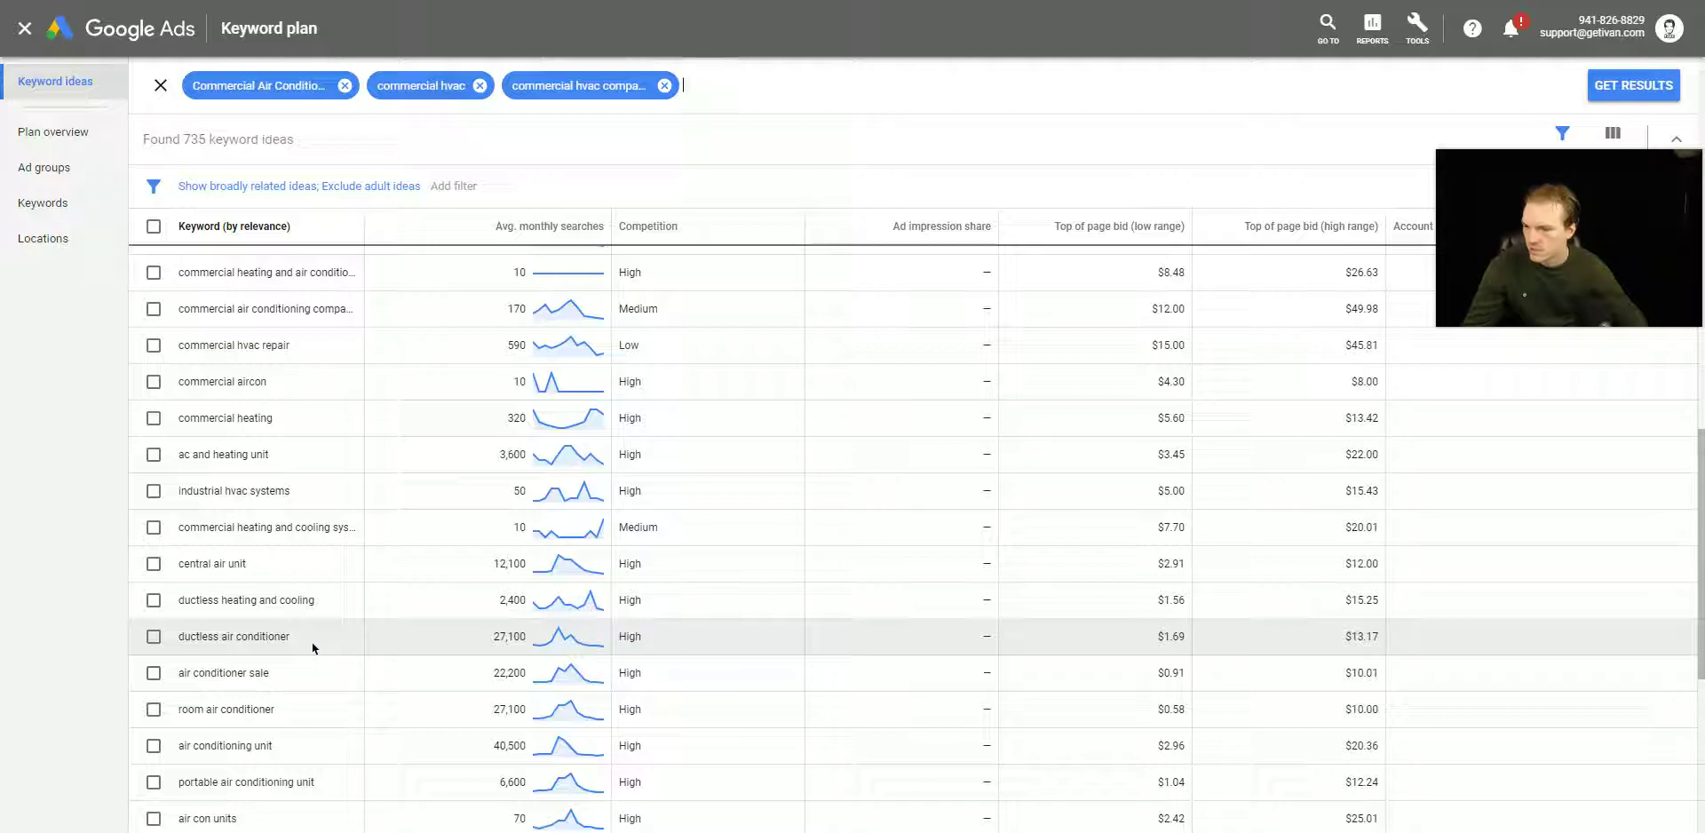
{"action": "scroll", "coordinate": [337, 634], "scroll_direction": "down", "scroll_amount": 2}
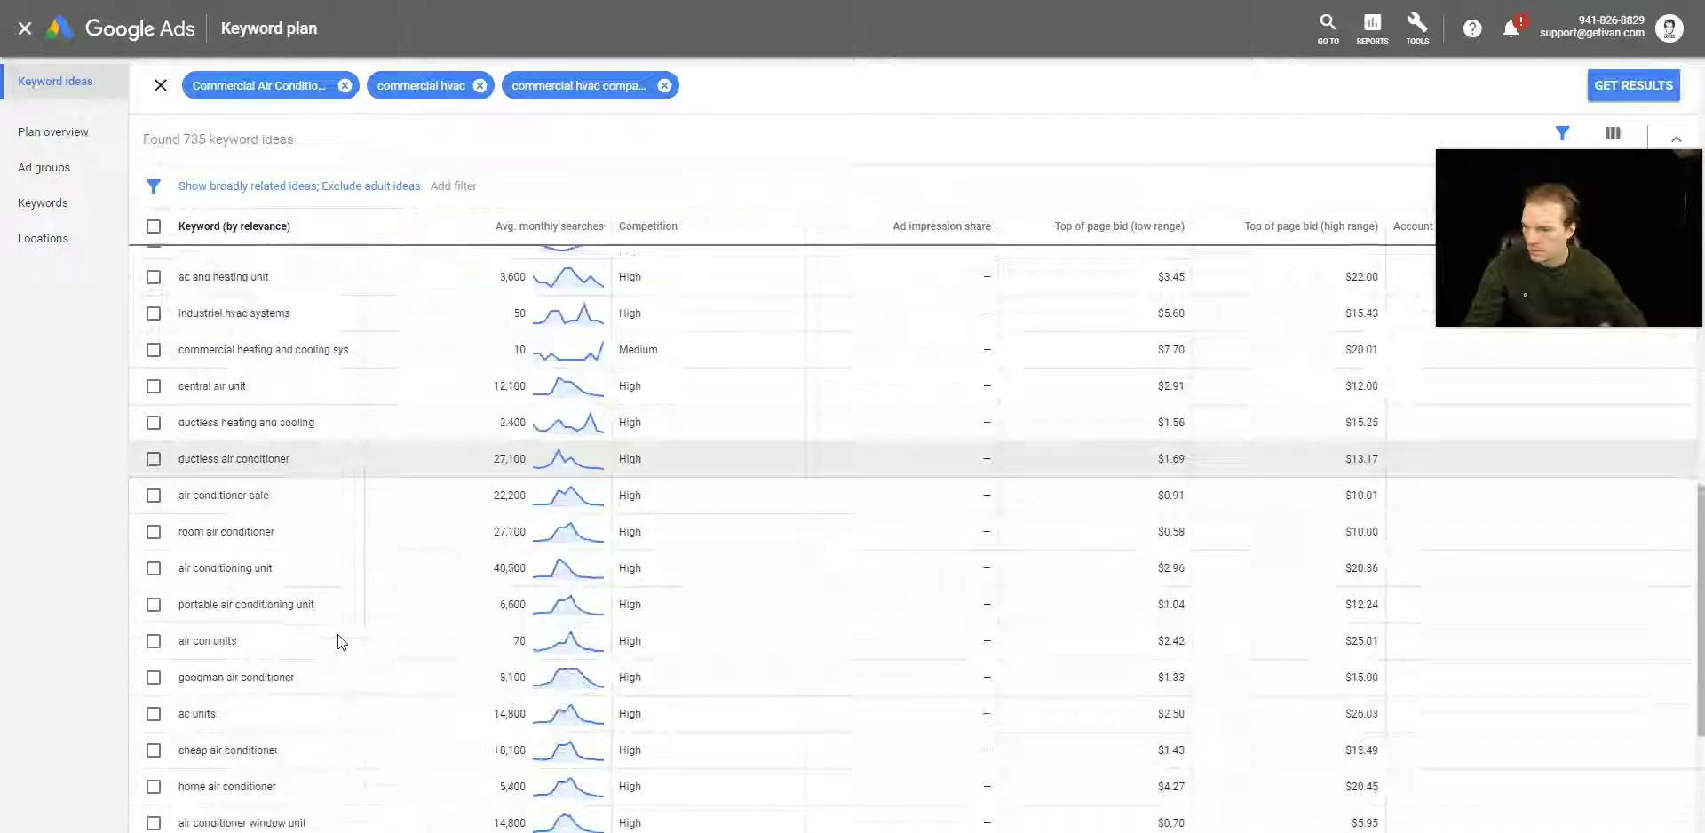
{"action": "scroll", "coordinate": [537, 568], "scroll_direction": "up", "scroll_amount": 6}
{"action": "scroll", "coordinate": [538, 569], "scroll_direction": "up", "scroll_amount": 10}
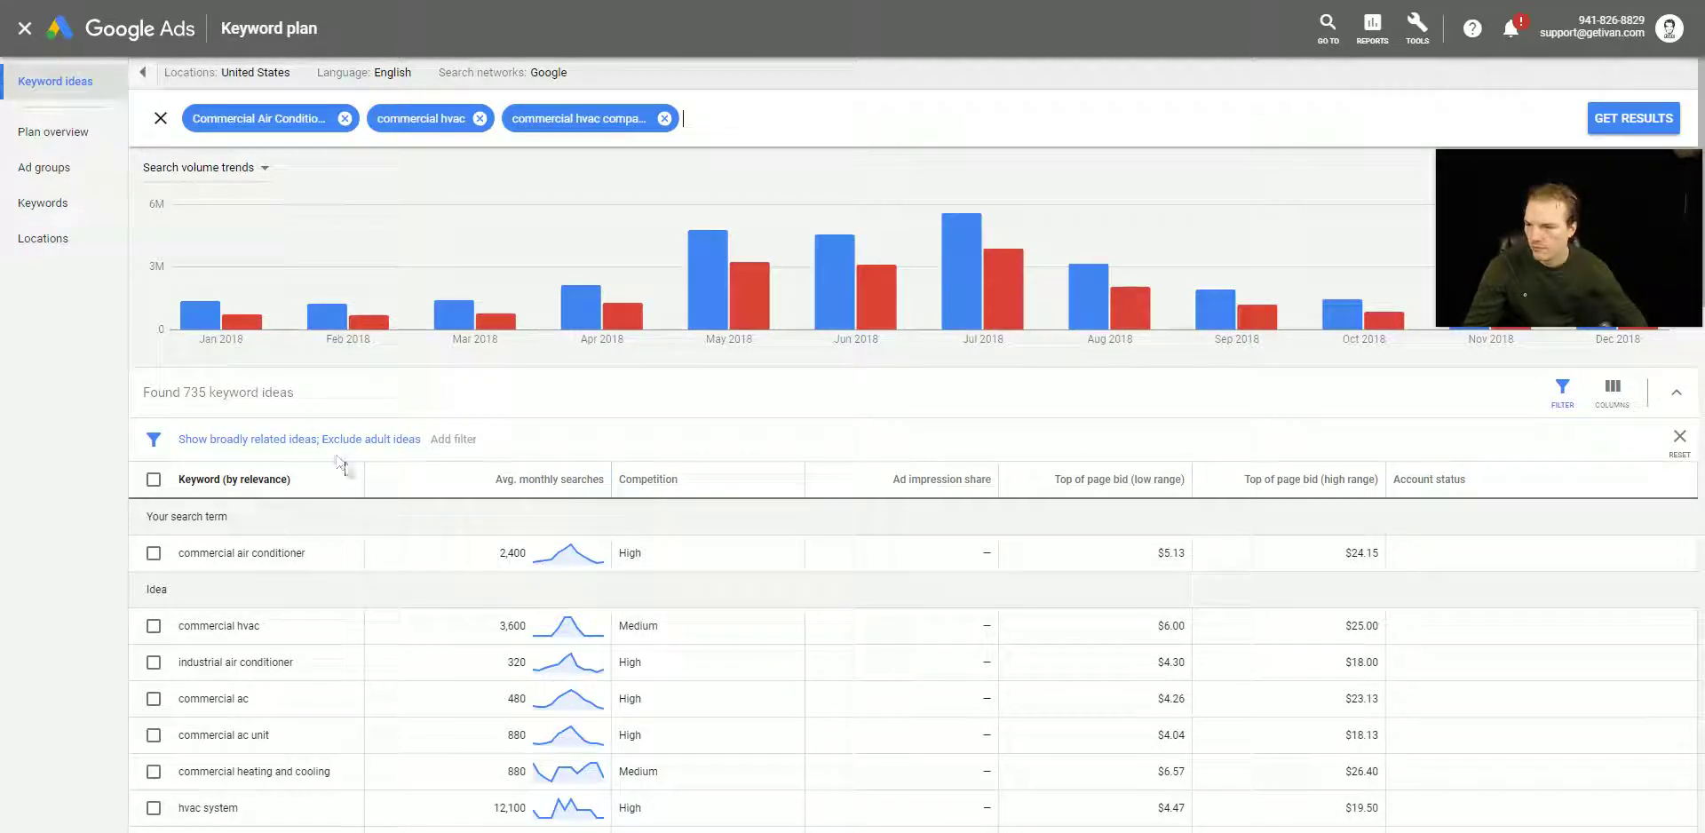
{"action": "left_click", "coordinate": [455, 440]}
{"action": "key", "text": "Escape"}
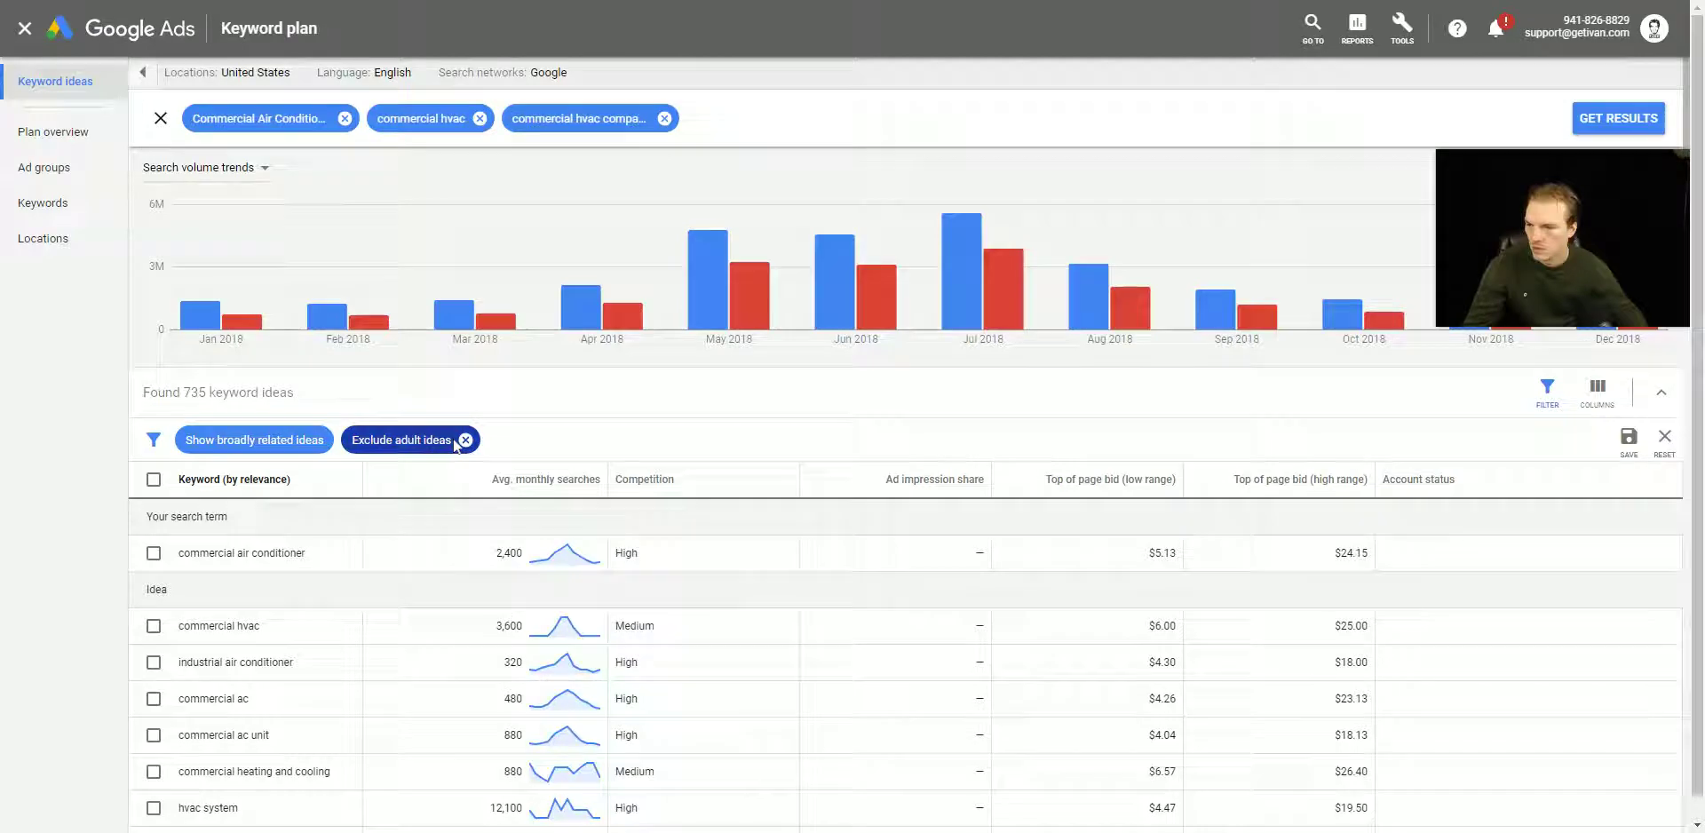
{"action": "left_click", "coordinate": [514, 440]}
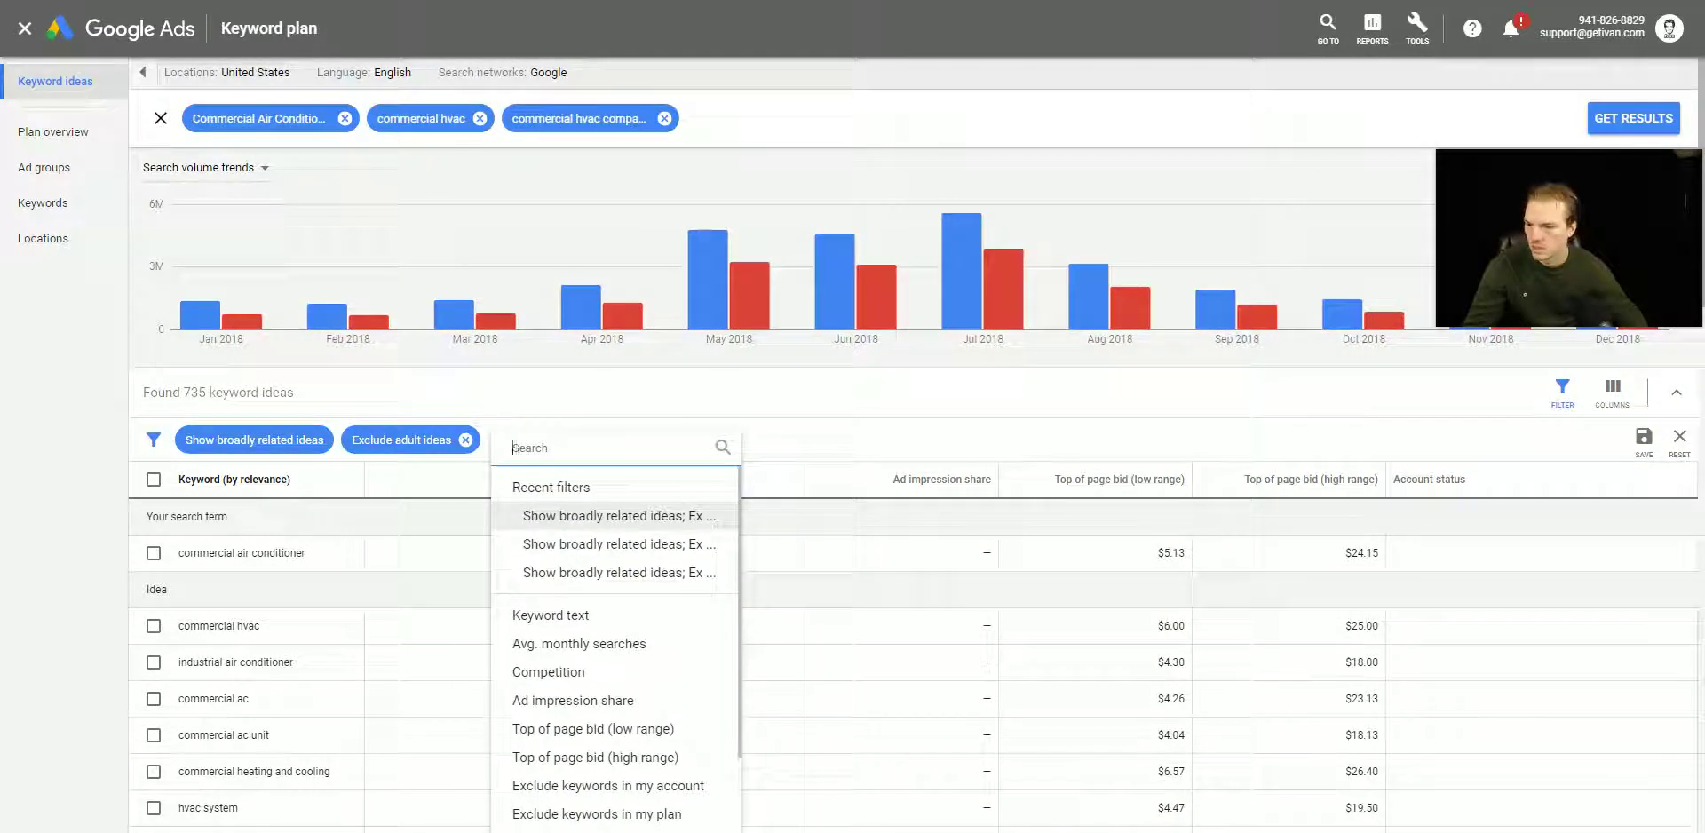
{"action": "left_click", "coordinate": [555, 612]}
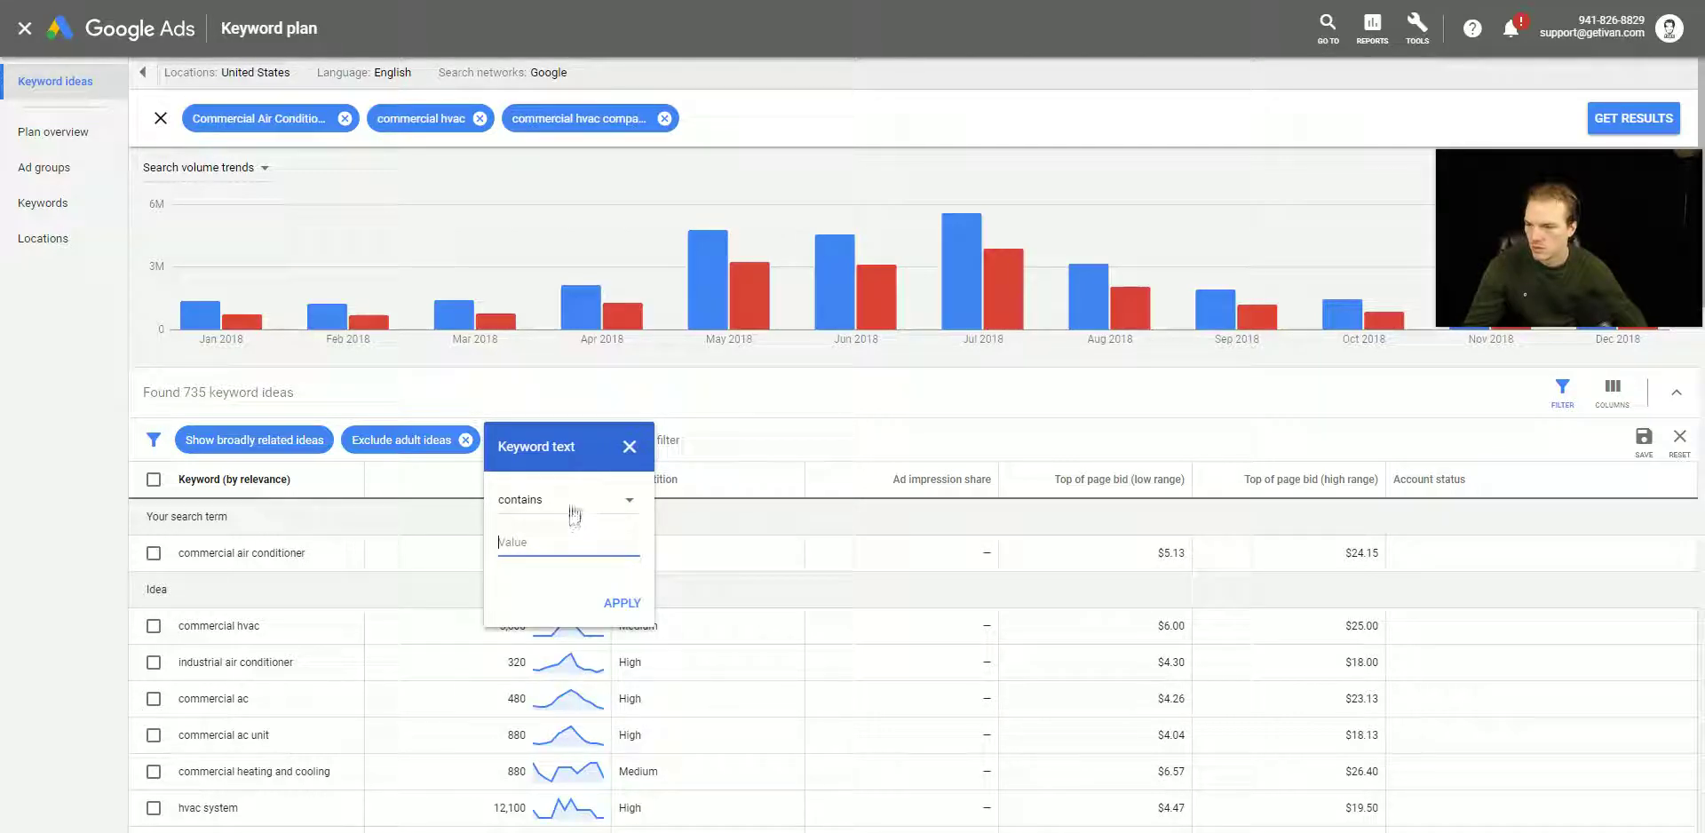
{"action": "type", "text": "comme"}
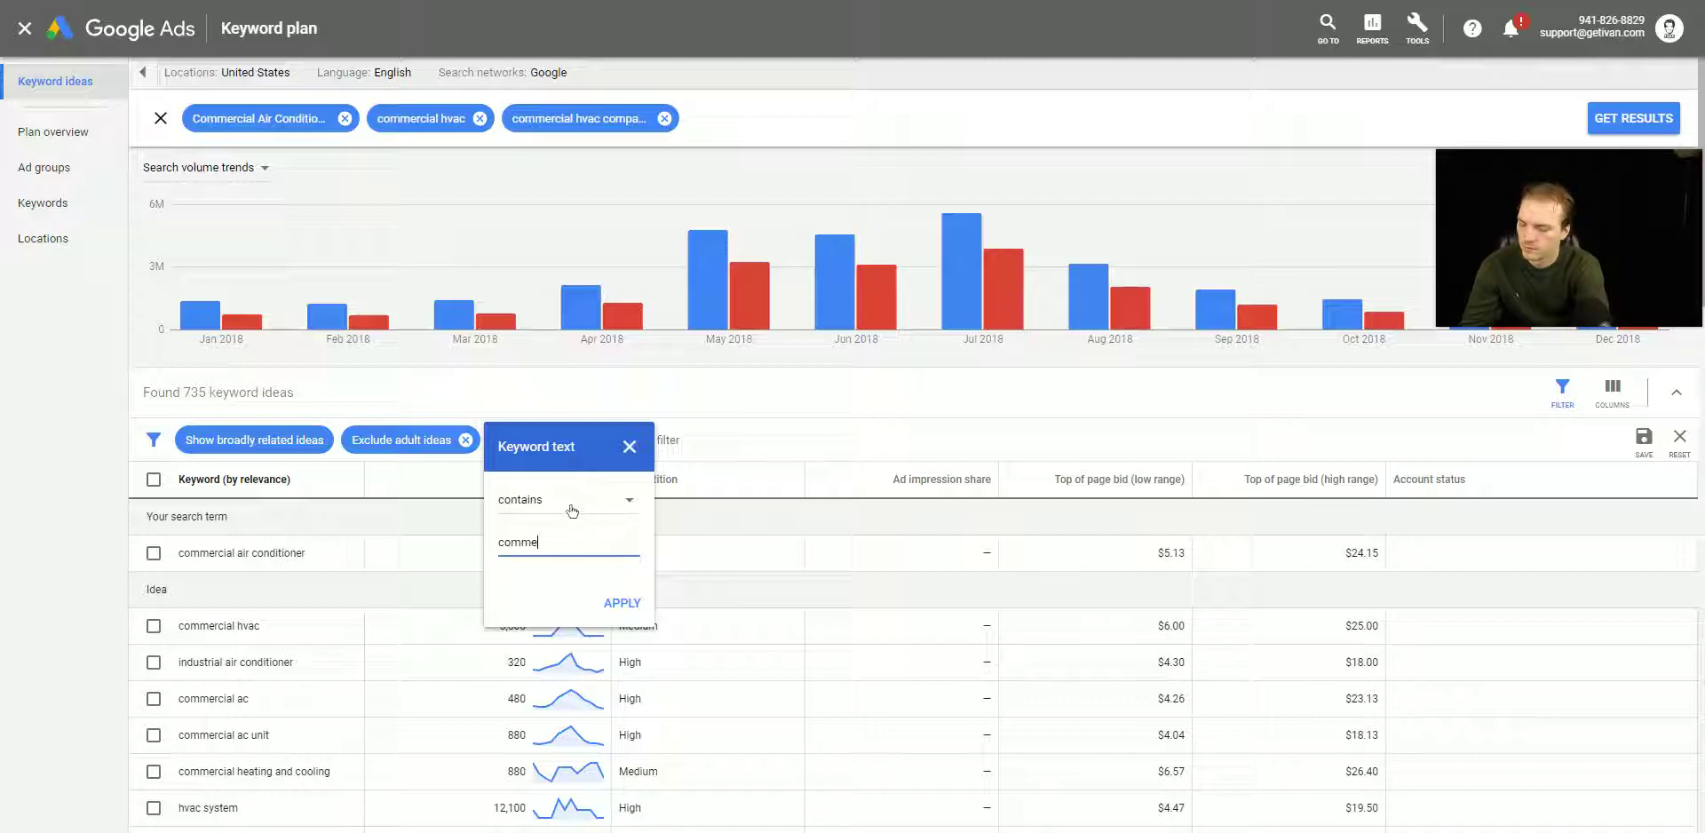
{"action": "type", "text": "rcial"}
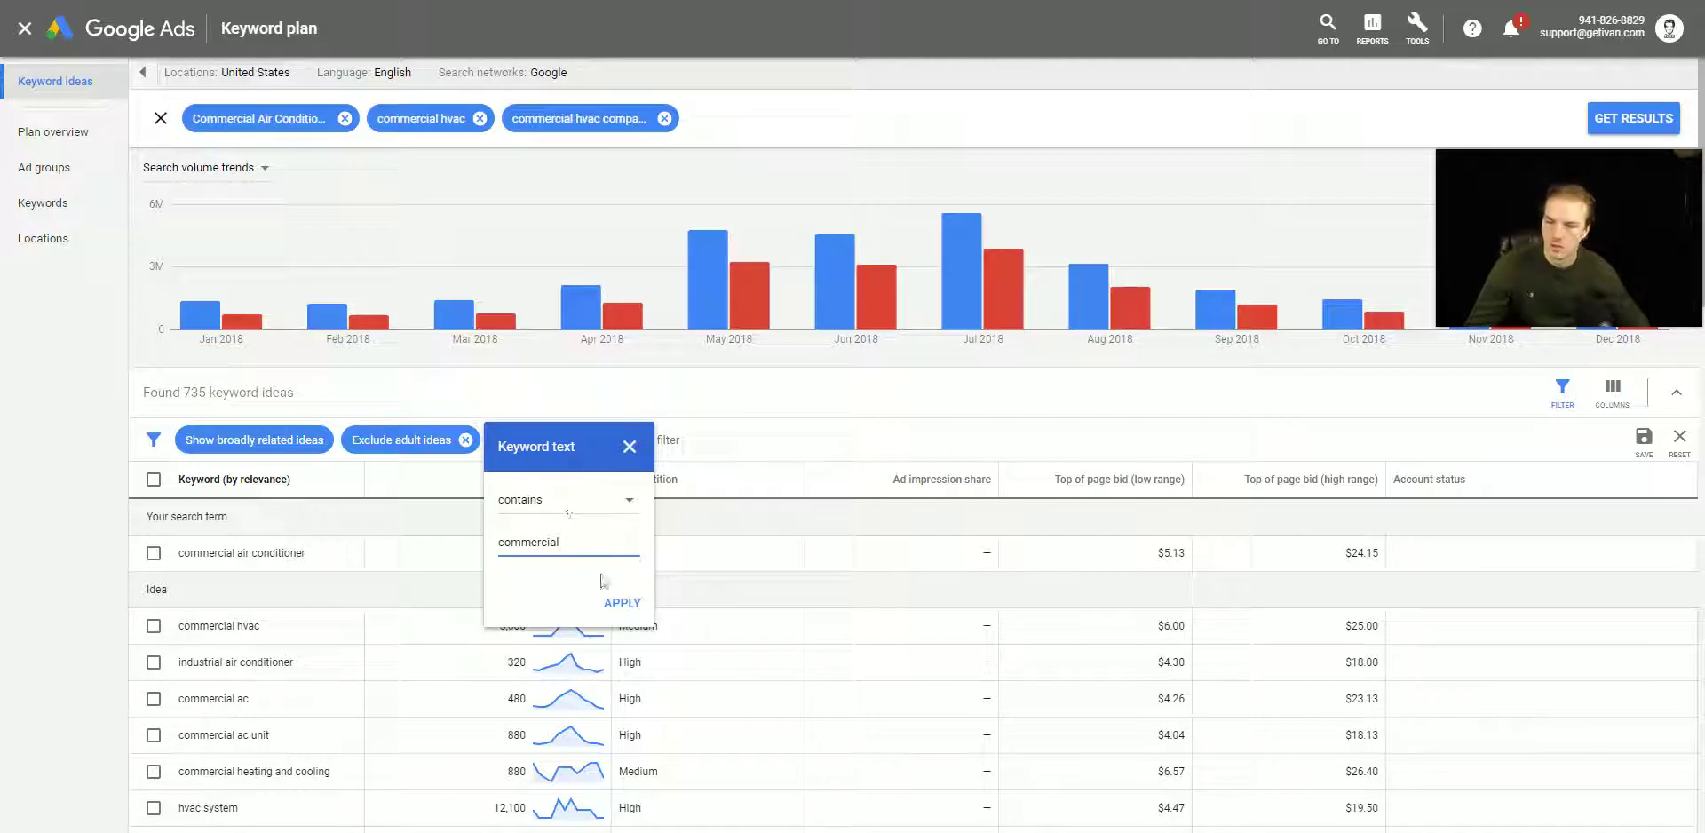
{"action": "left_click", "coordinate": [614, 597]}
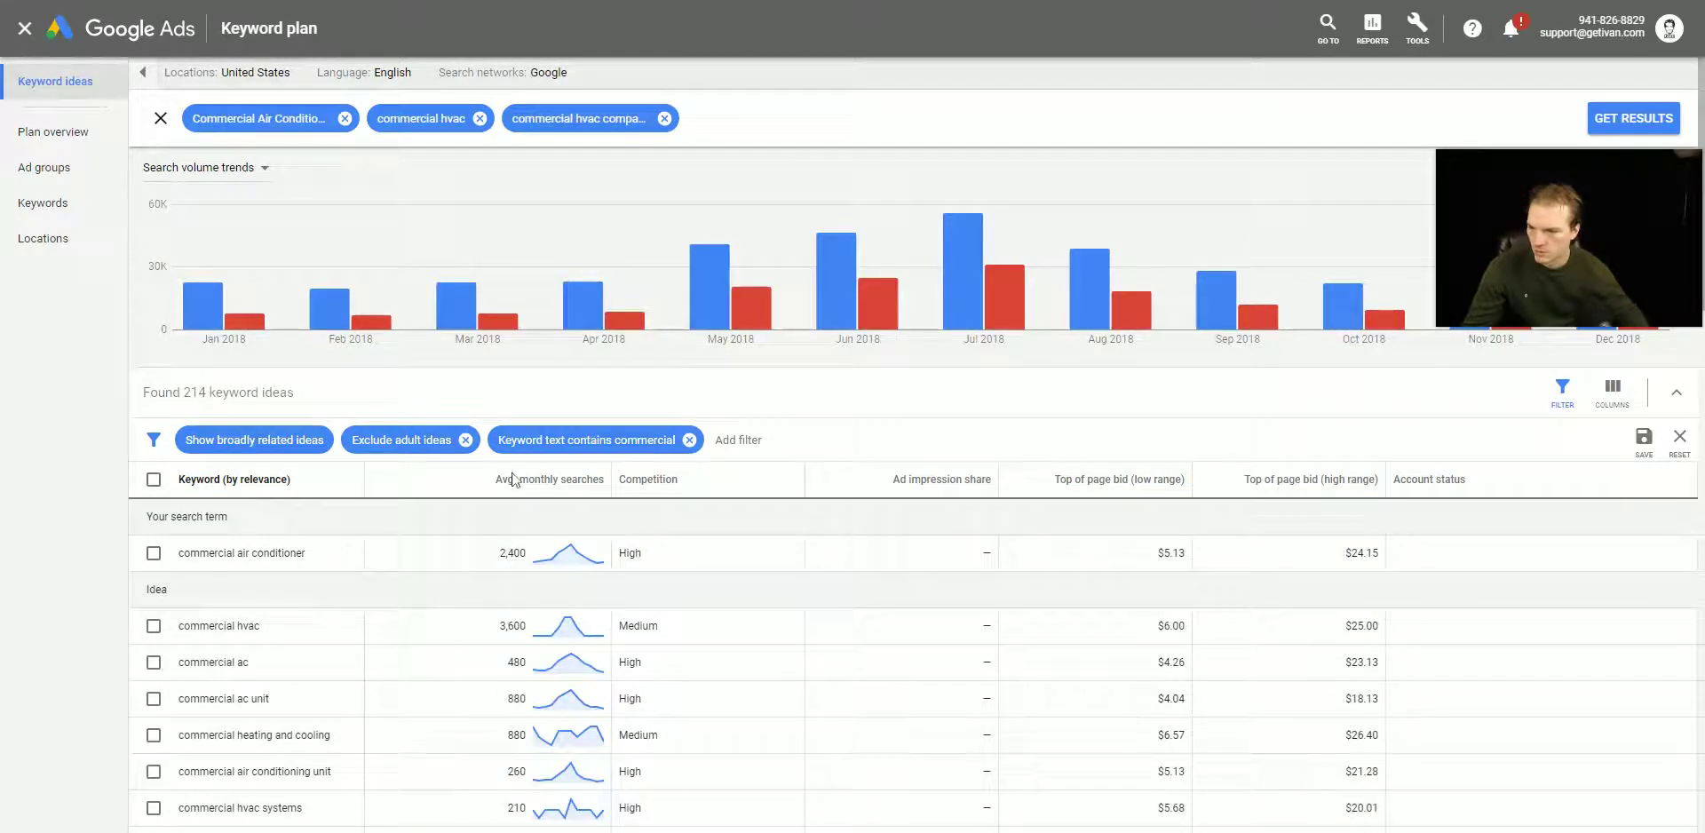
Step: Sort the filtered keyword ideas by average monthly searches from highest to lowest and view the top entries
{"action": "left_click", "coordinate": [545, 481]}
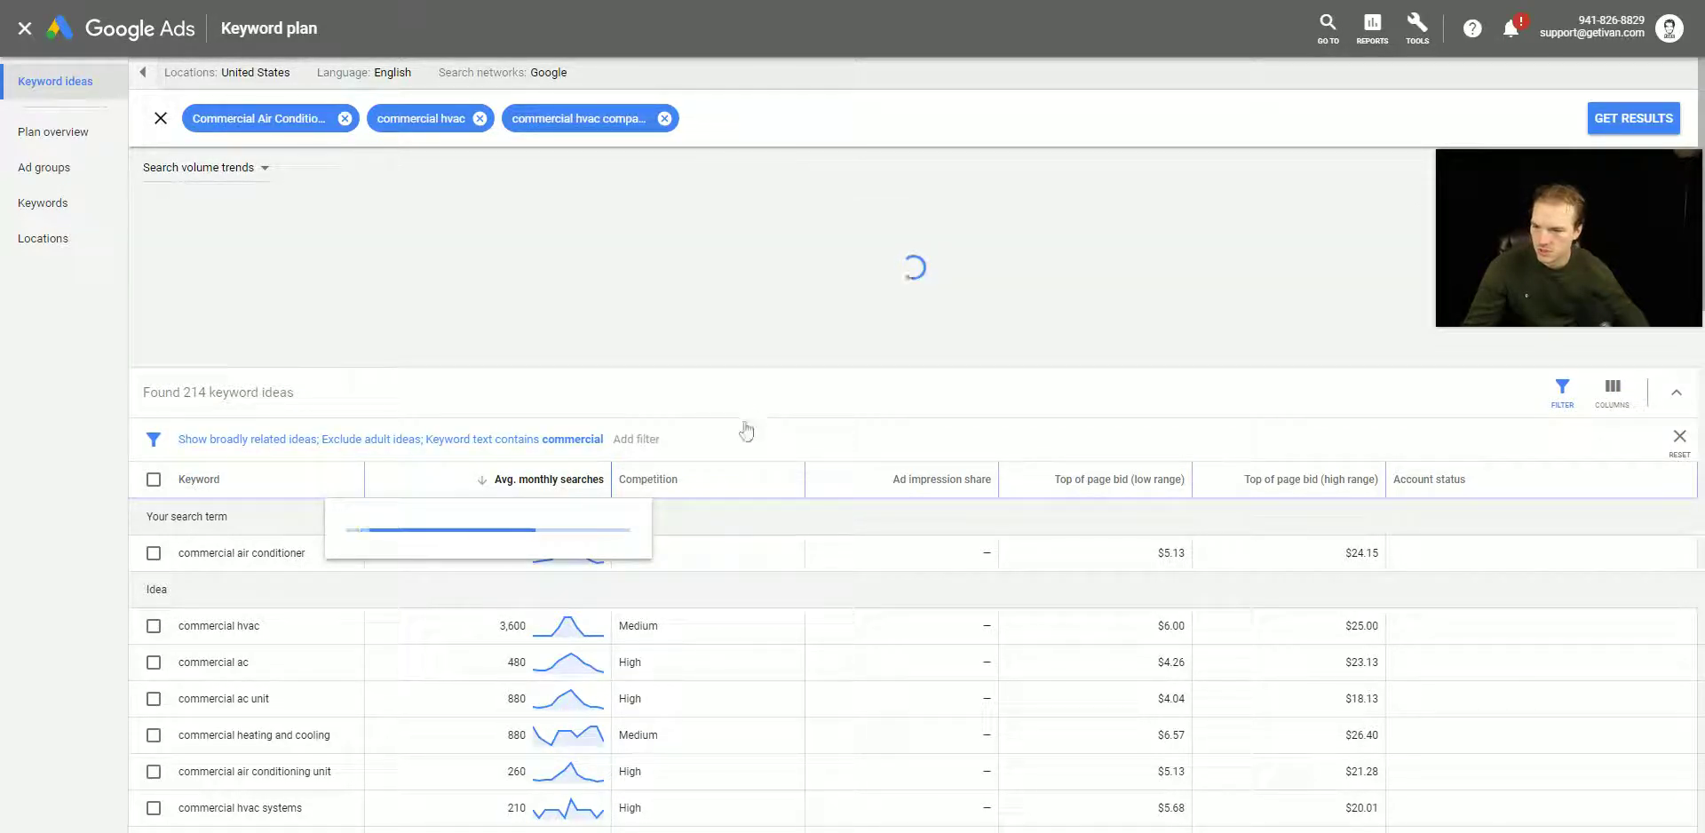
{"action": "scroll", "coordinate": [723, 572], "scroll_direction": "down", "scroll_amount": 2}
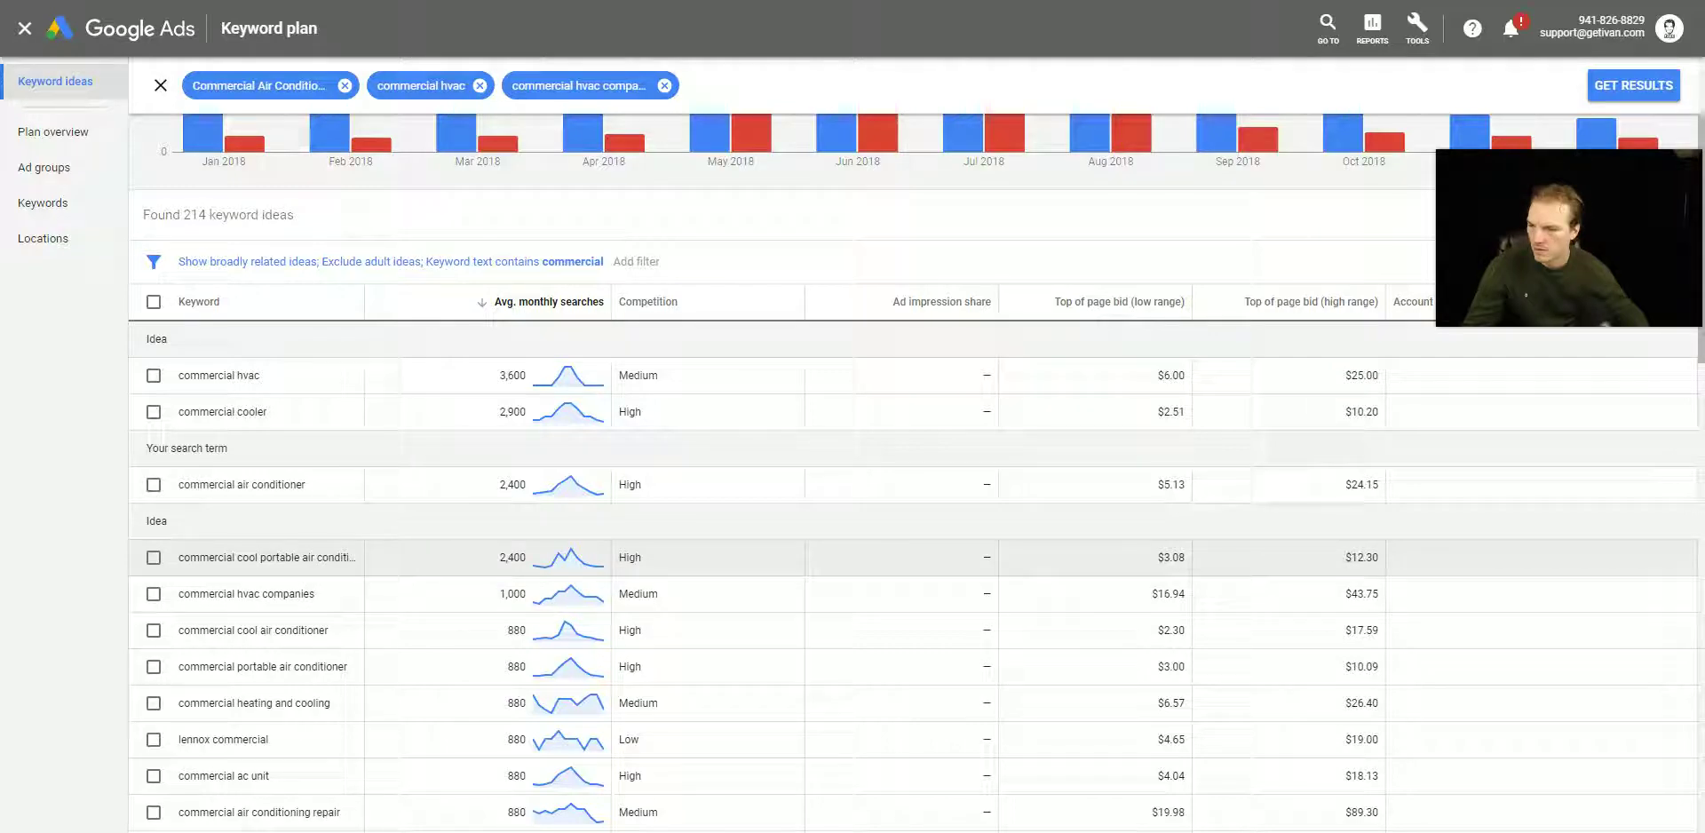
Step: Copy the keyword idea commercial cool portable air conditioner from the list and add it as a fourth search term
{"action": "triple_click", "coordinate": [294, 560]}
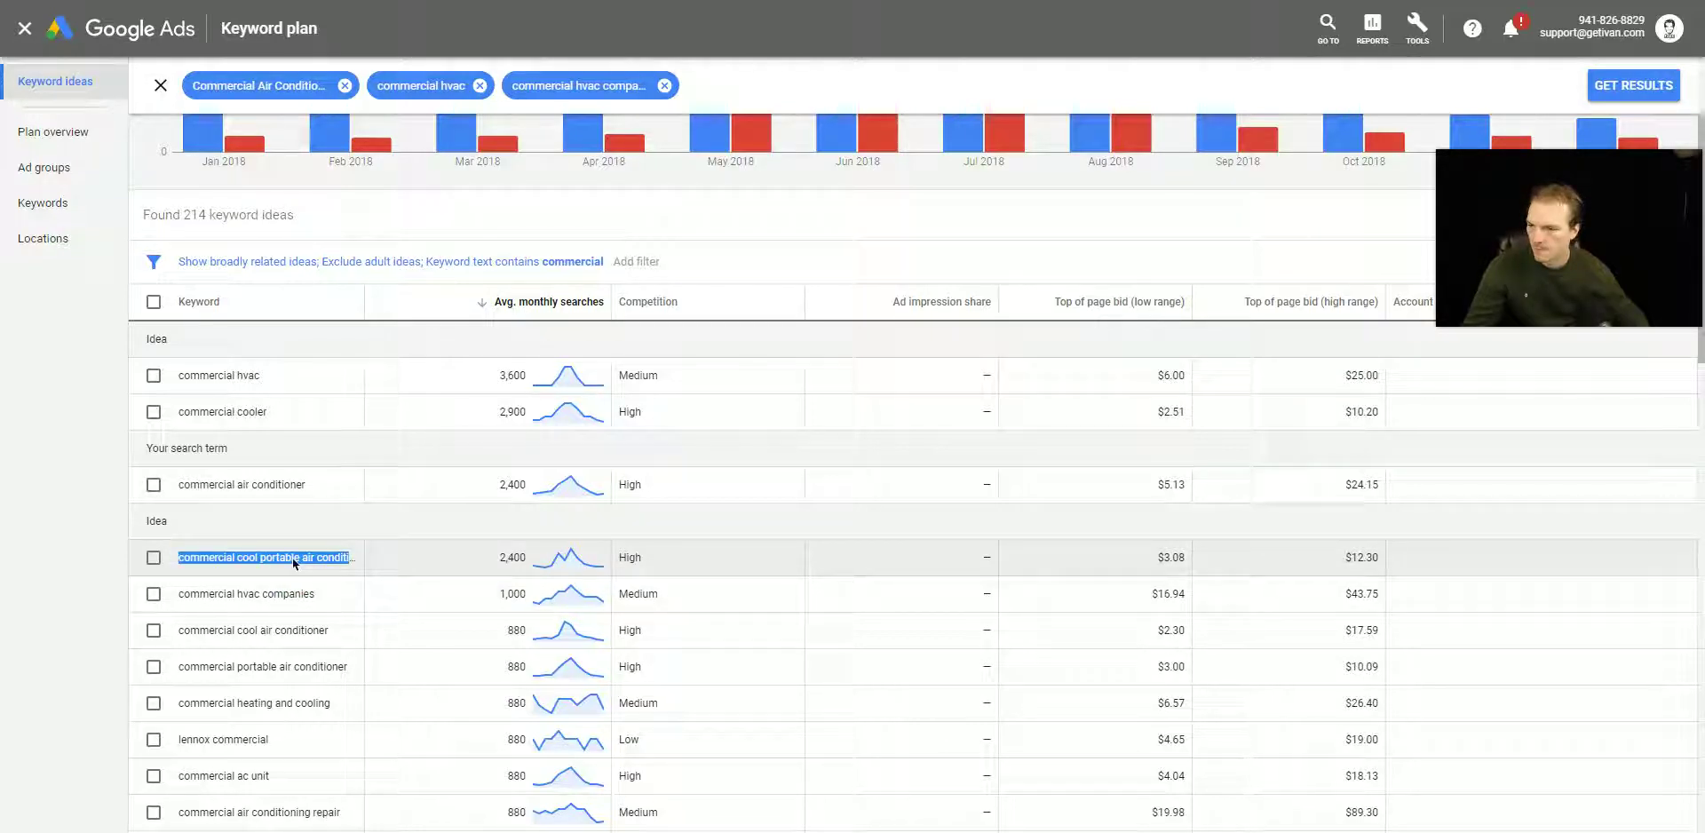
{"action": "left_click", "coordinate": [724, 87]}
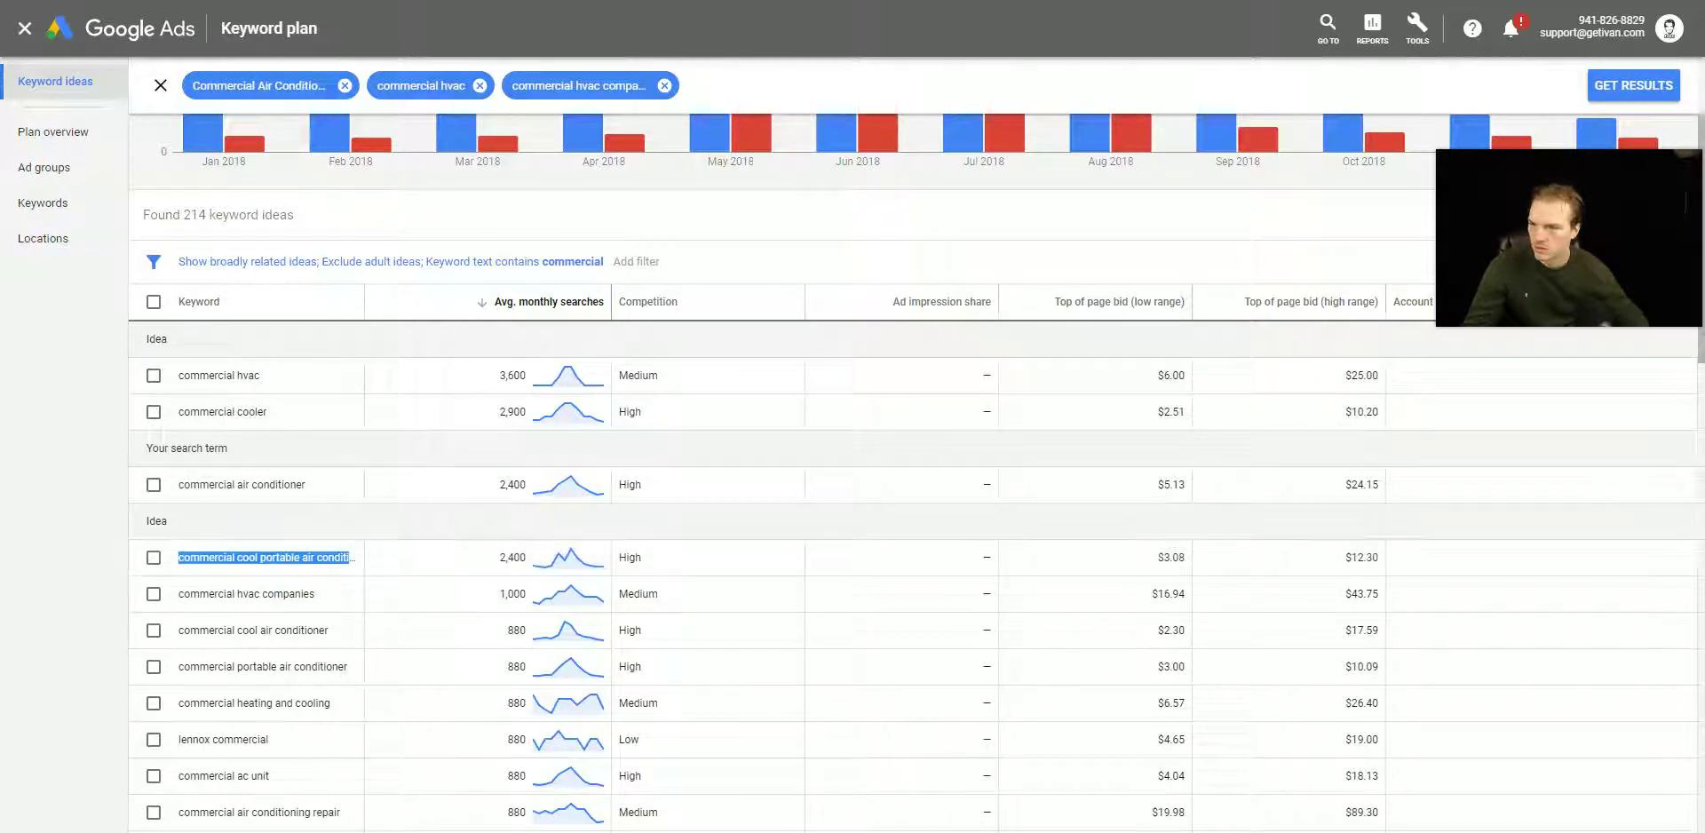
{"action": "type", "text": "commercial cool portable air conditioner"}
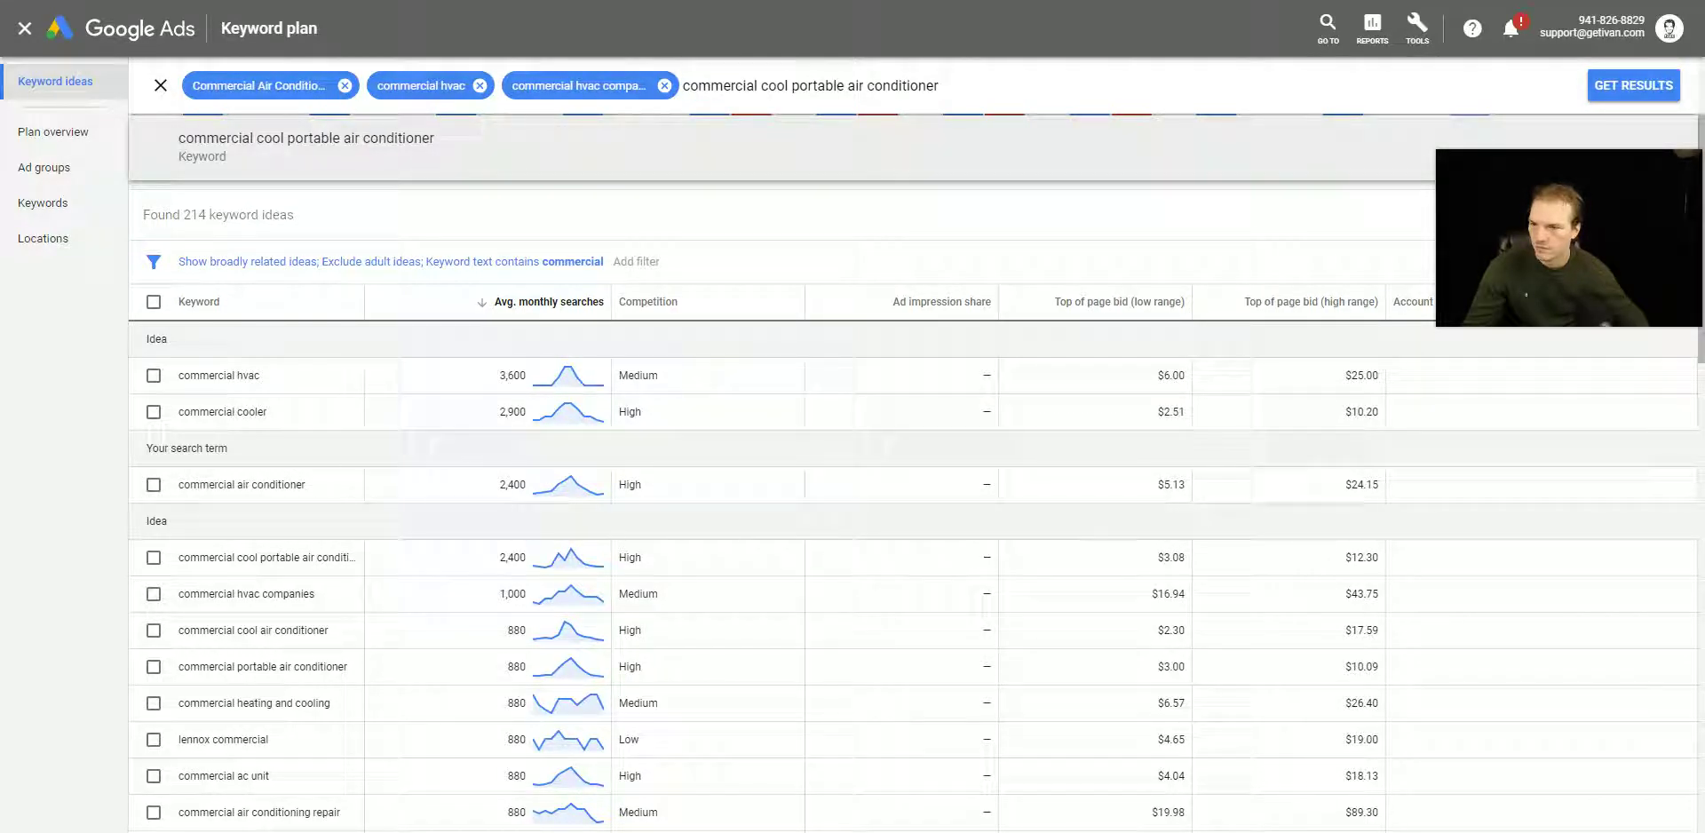
{"action": "key", "text": "Return"}
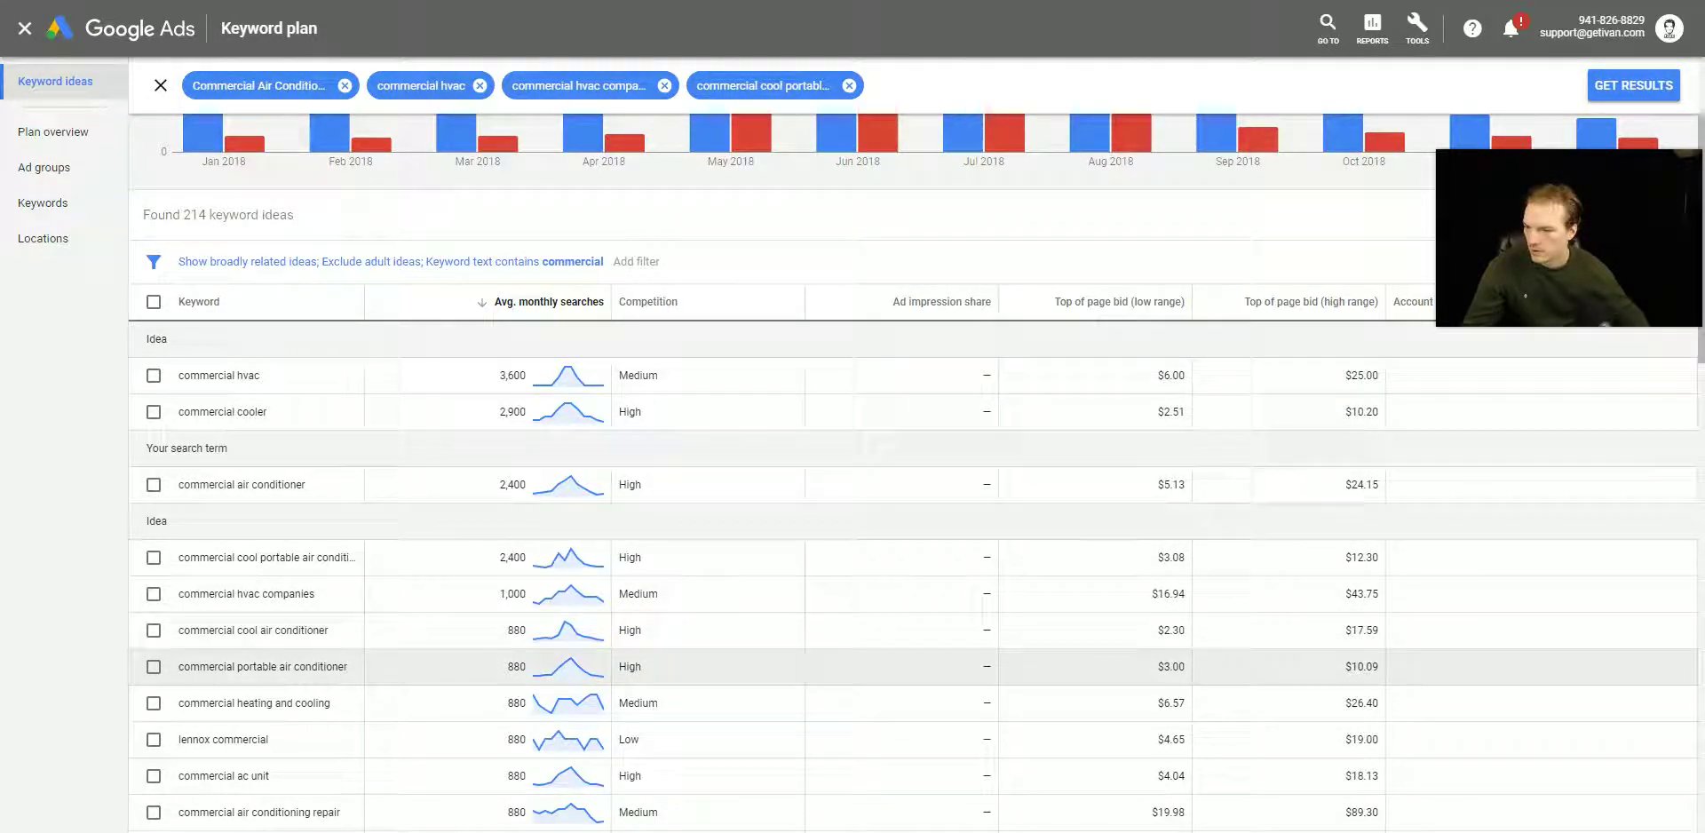
Step: Copy the keyword idea commercial heating and cooling from the list and add it as a fifth search term
{"action": "triple_click", "coordinate": [314, 709]}
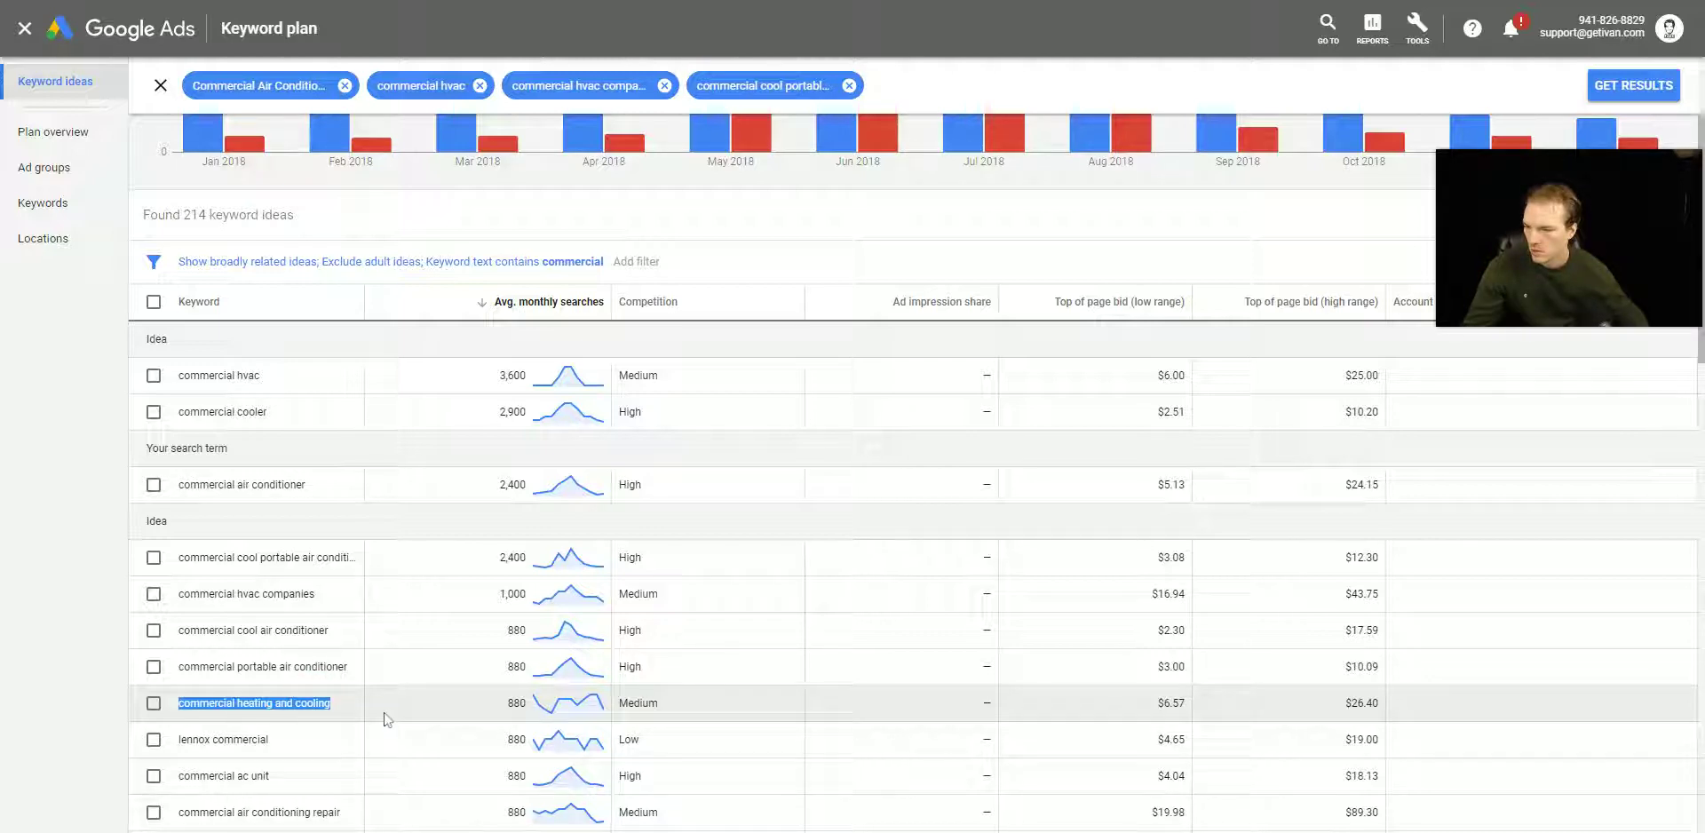
{"action": "left_click", "coordinate": [982, 96]}
{"action": "key", "text": "ctrl+v"}
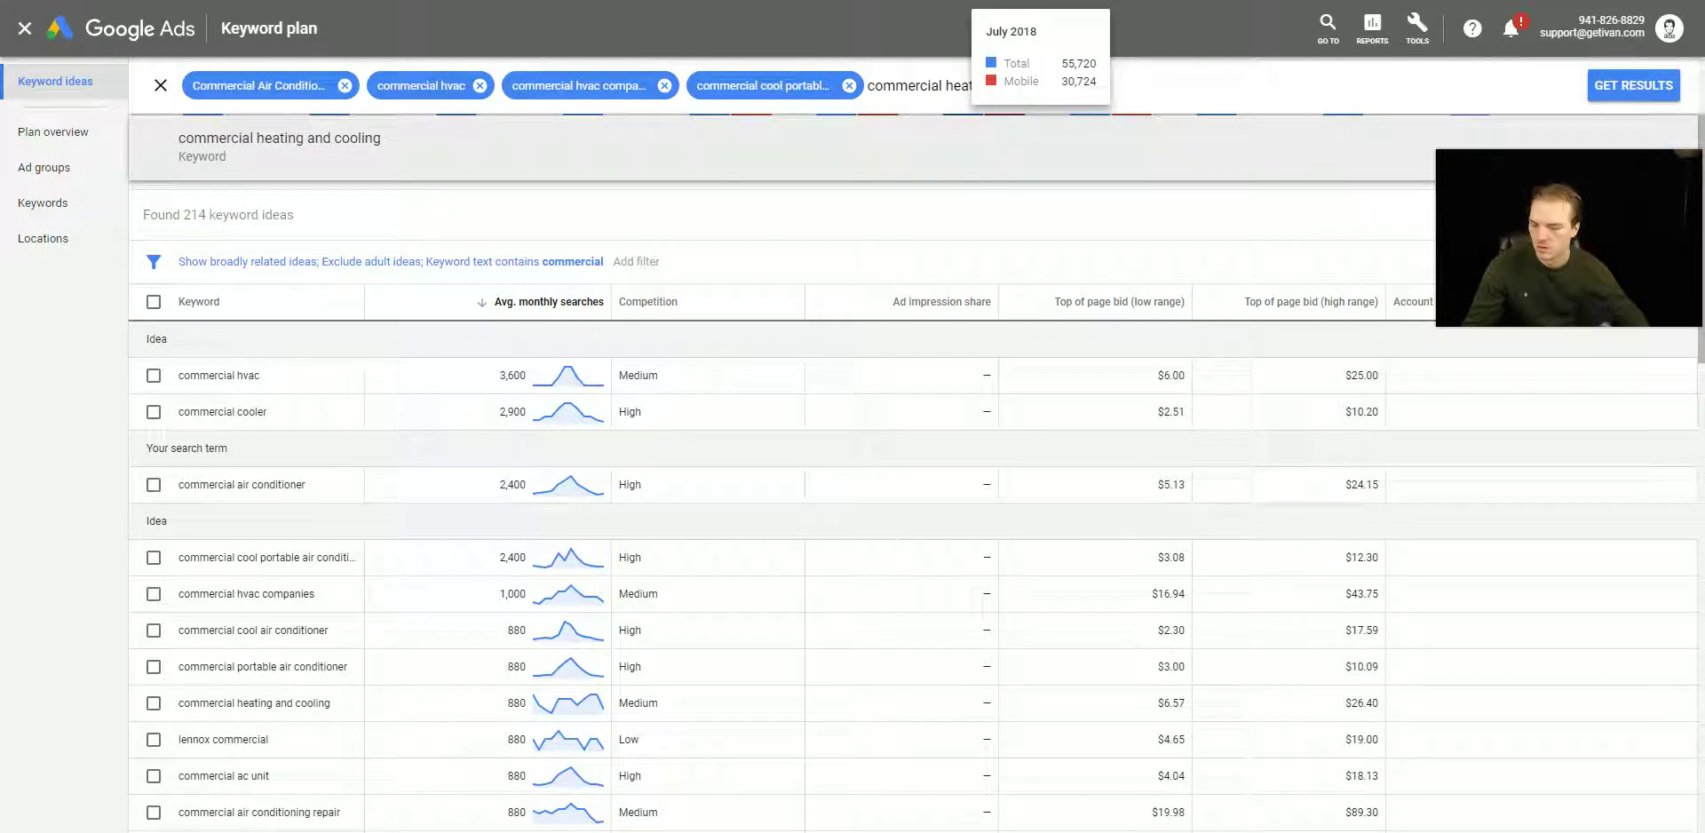
{"action": "key", "text": "Return"}
Step: Copy the keyword idea commercial air conditioning repair, re-enter the Commercial Air Conditioning search term and add the copied idea after it
{"action": "scroll", "coordinate": [456, 685], "scroll_direction": "down", "scroll_amount": 1}
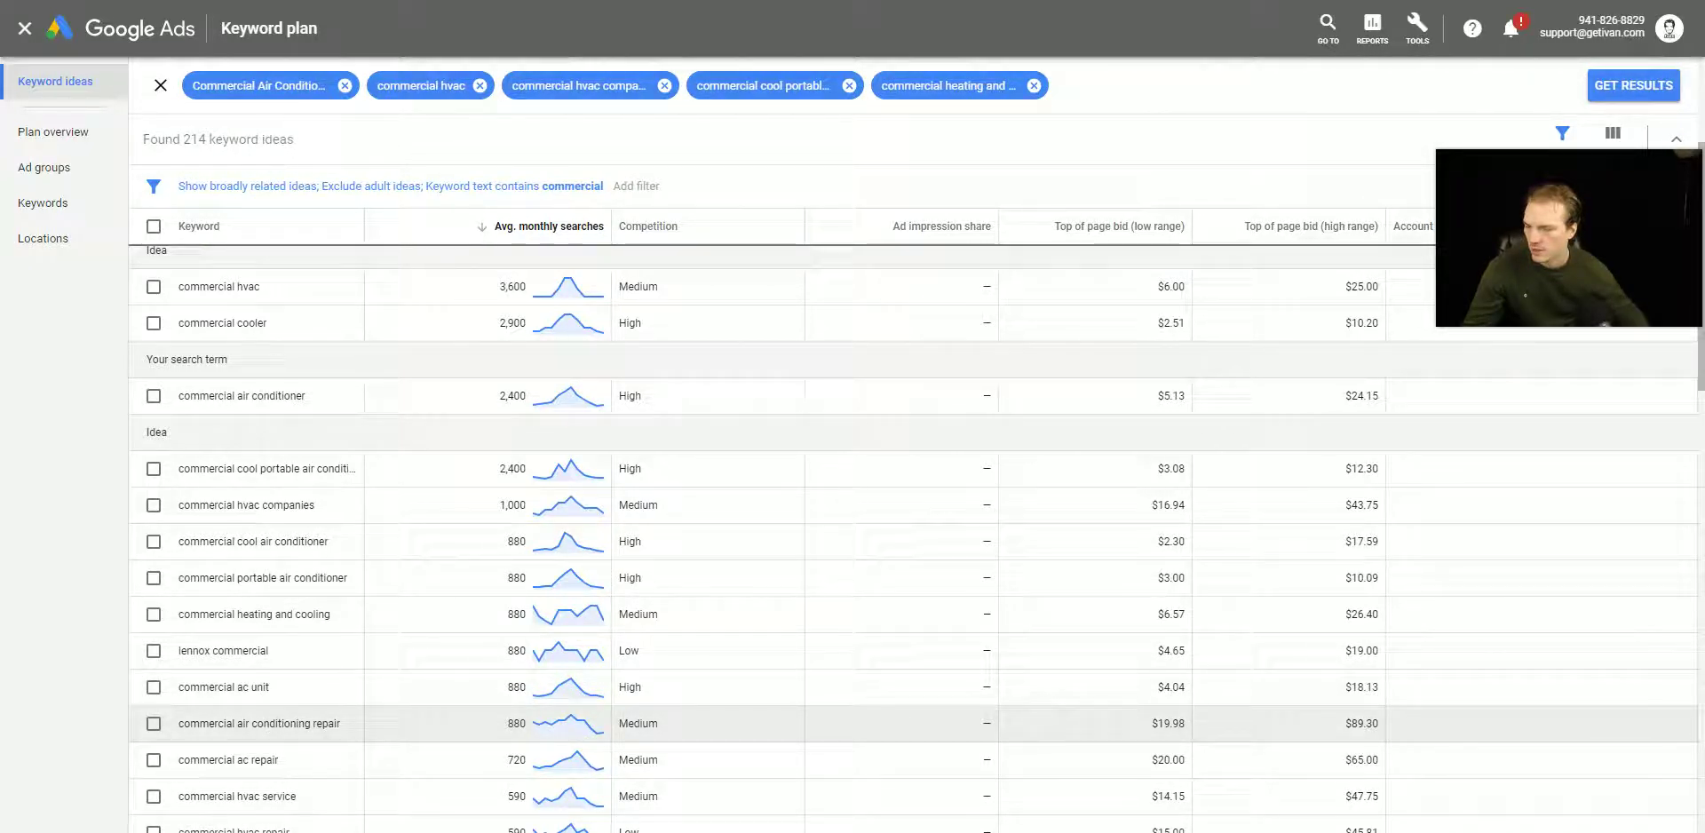
{"action": "triple_click", "coordinate": [274, 723]}
{"action": "key", "text": "ctrl+c"}
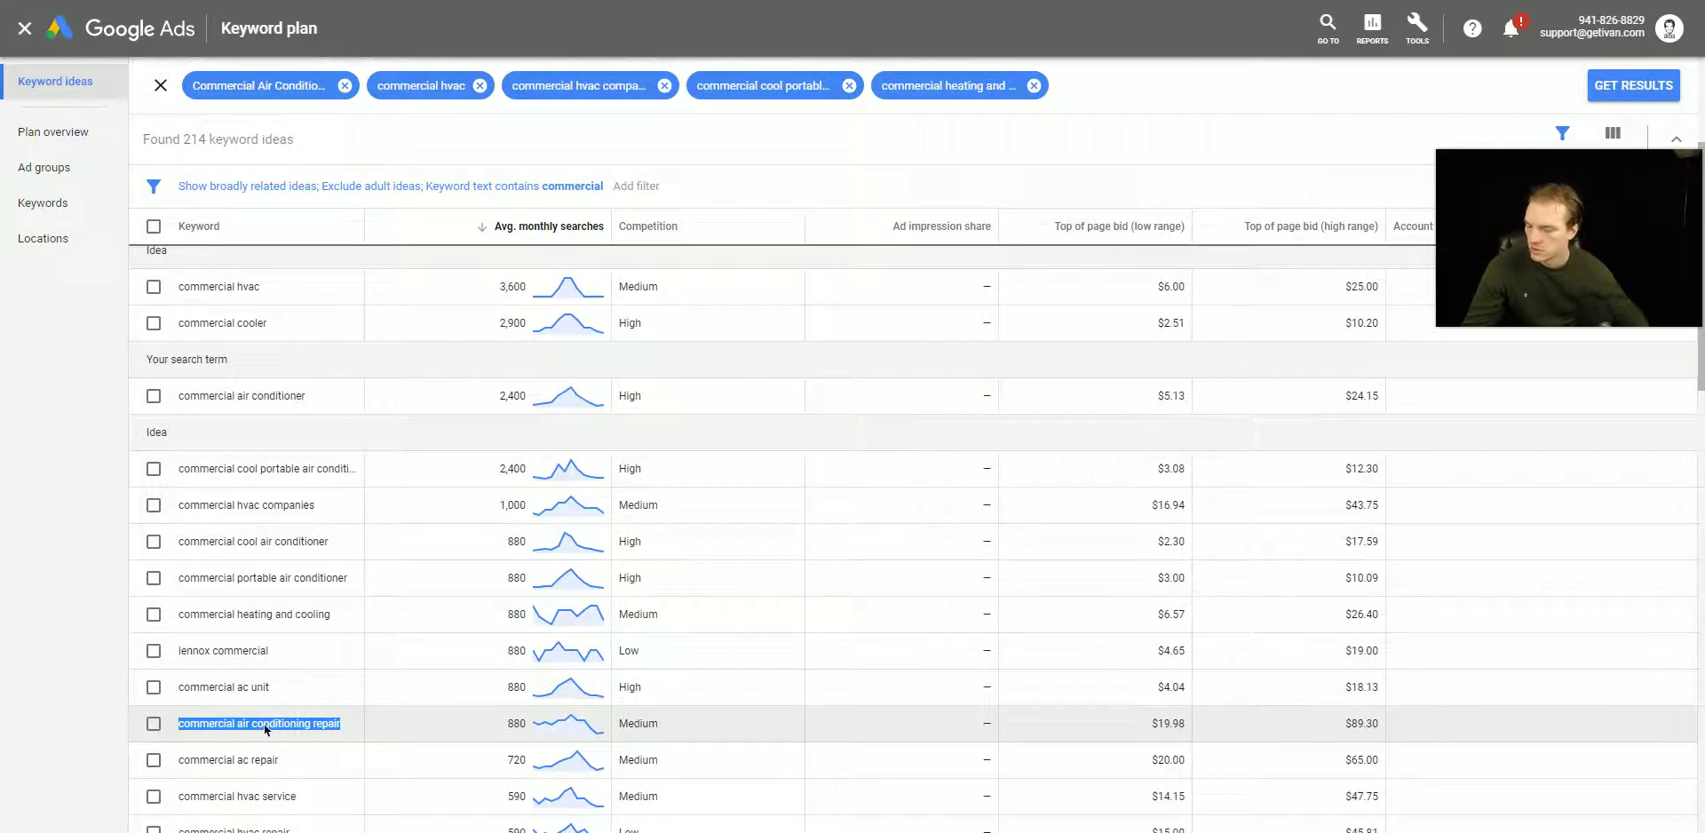
{"action": "left_click", "coordinate": [301, 92]}
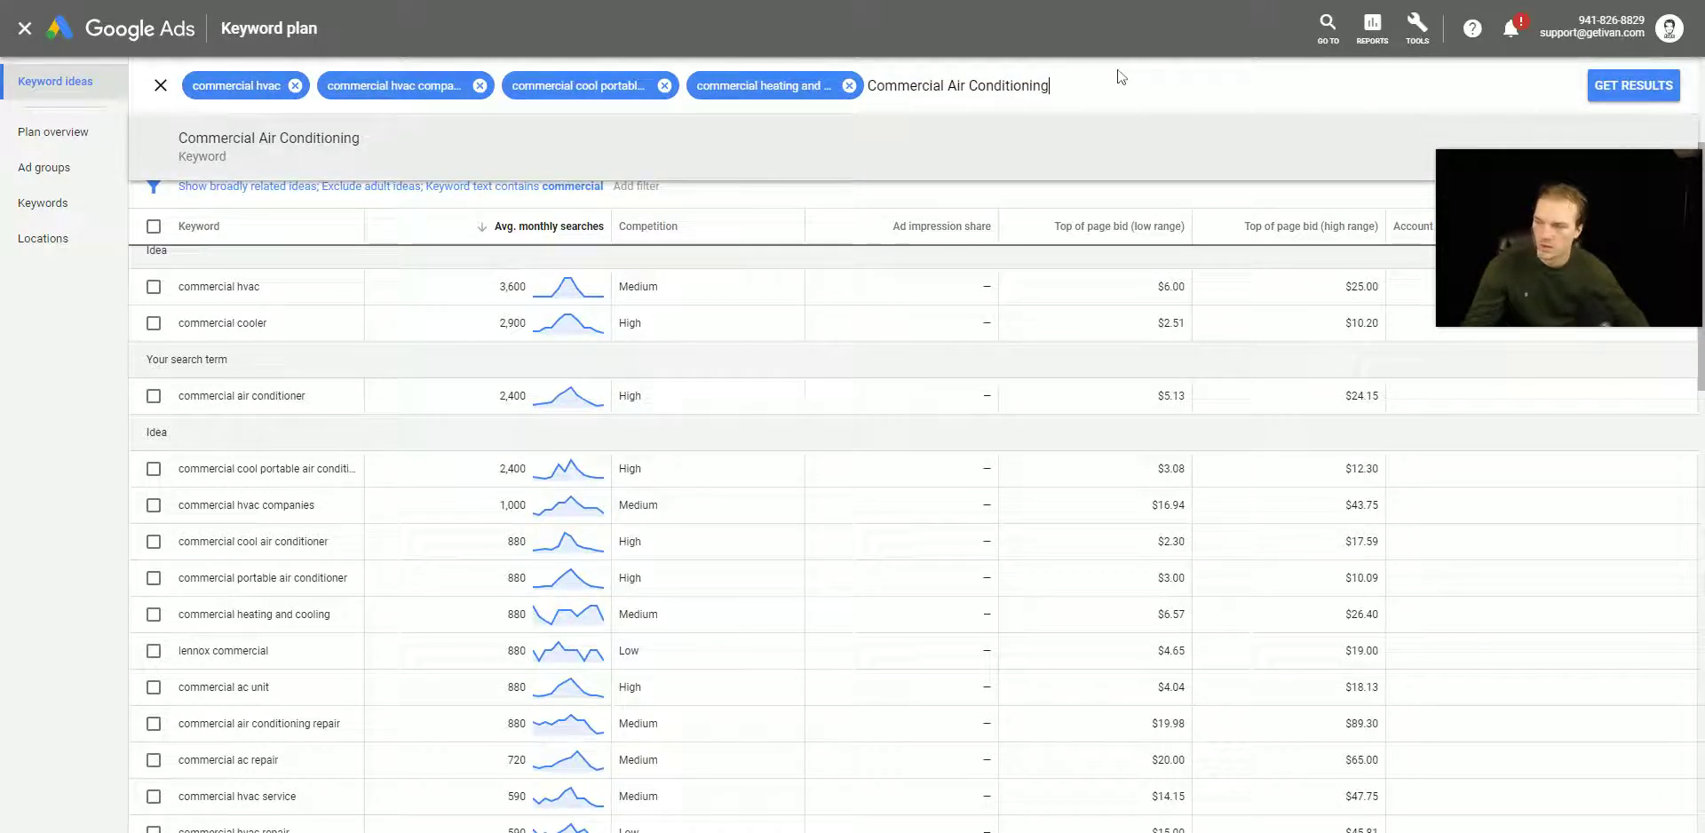
{"action": "key", "text": "Return"}
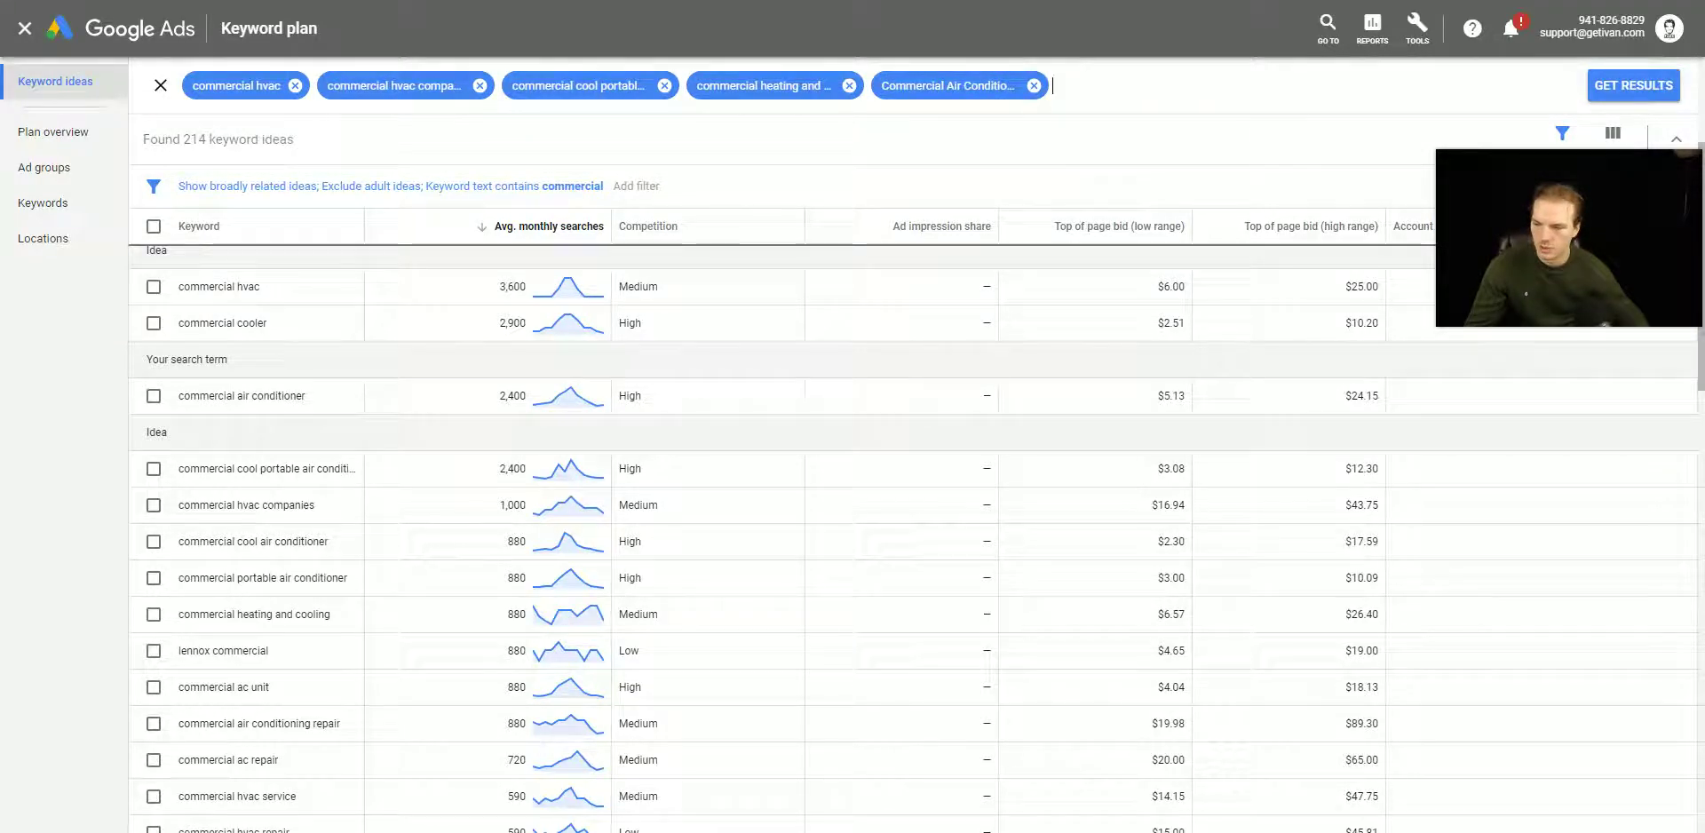
{"action": "left_click", "coordinate": [1152, 84]}
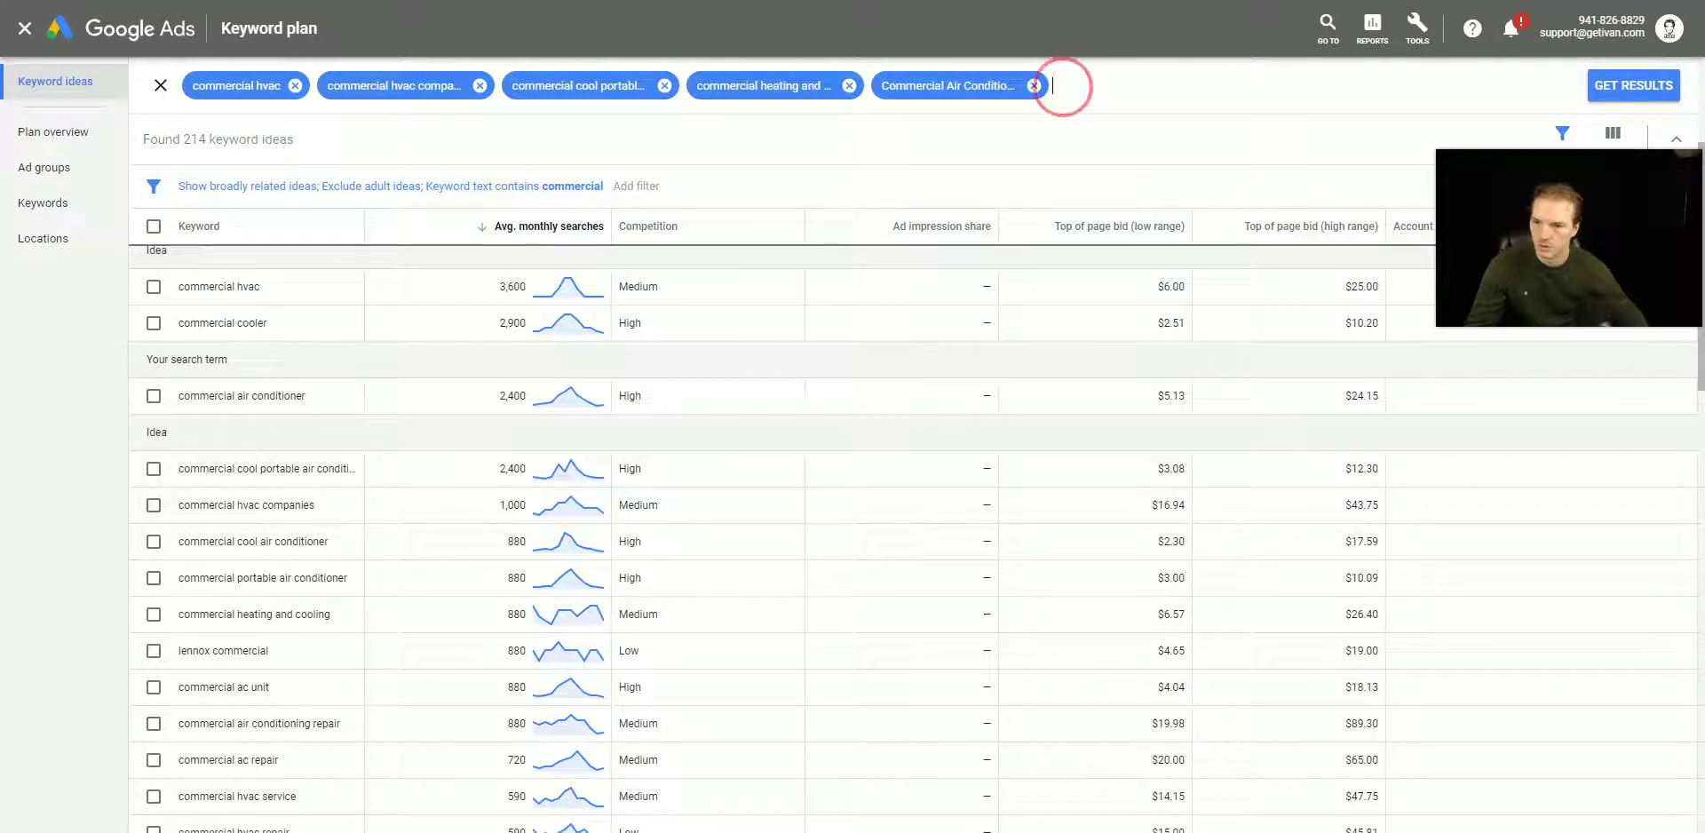
{"action": "key", "text": "ctrl+v"}
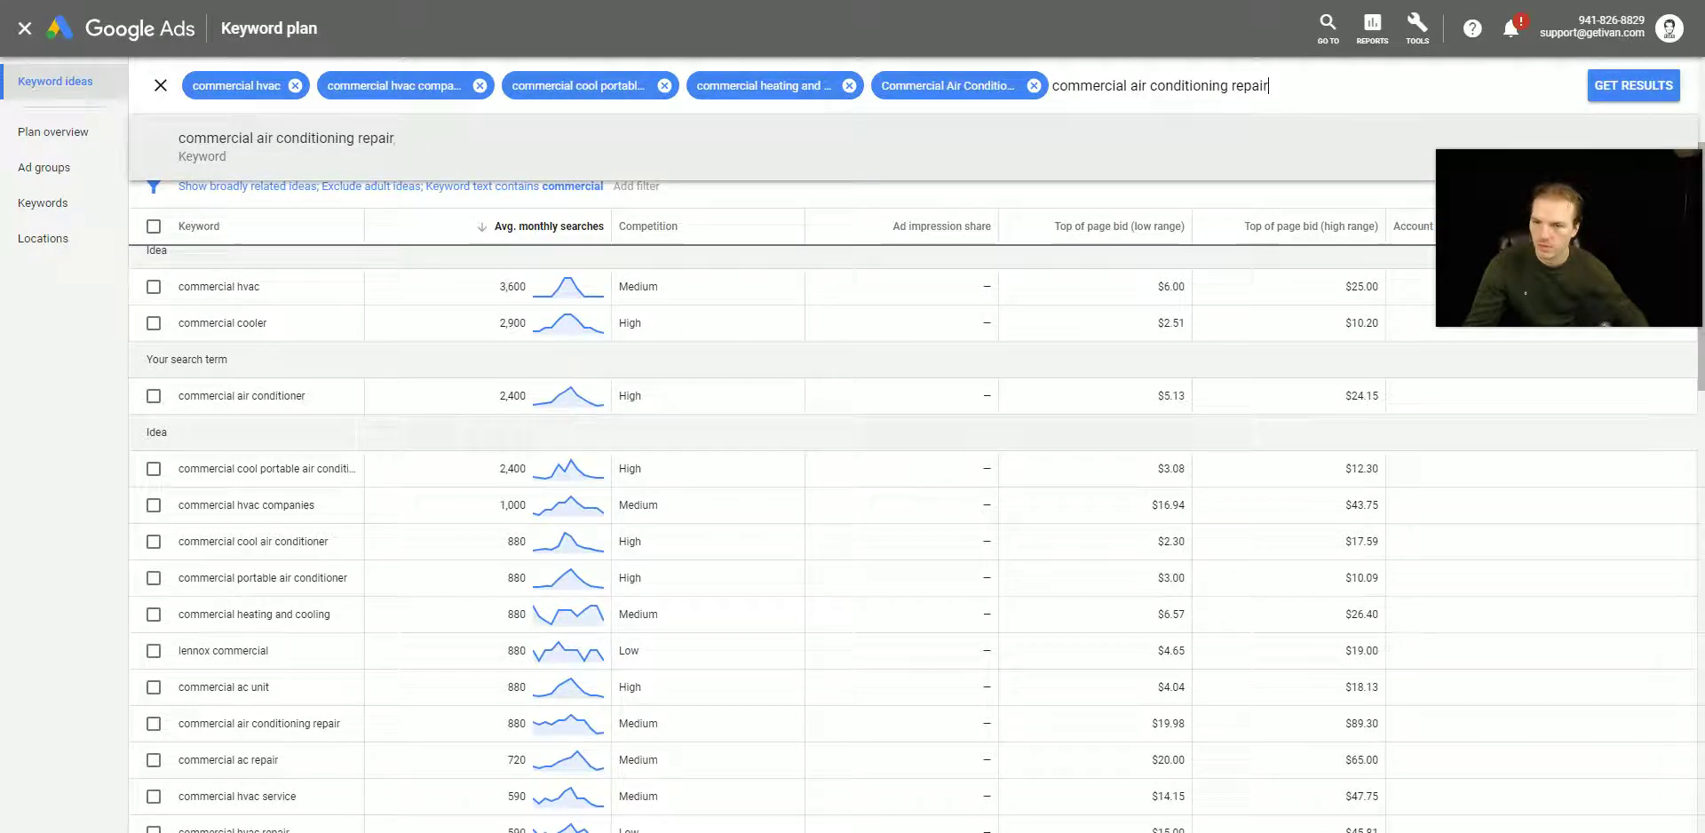
{"action": "key", "text": "Return"}
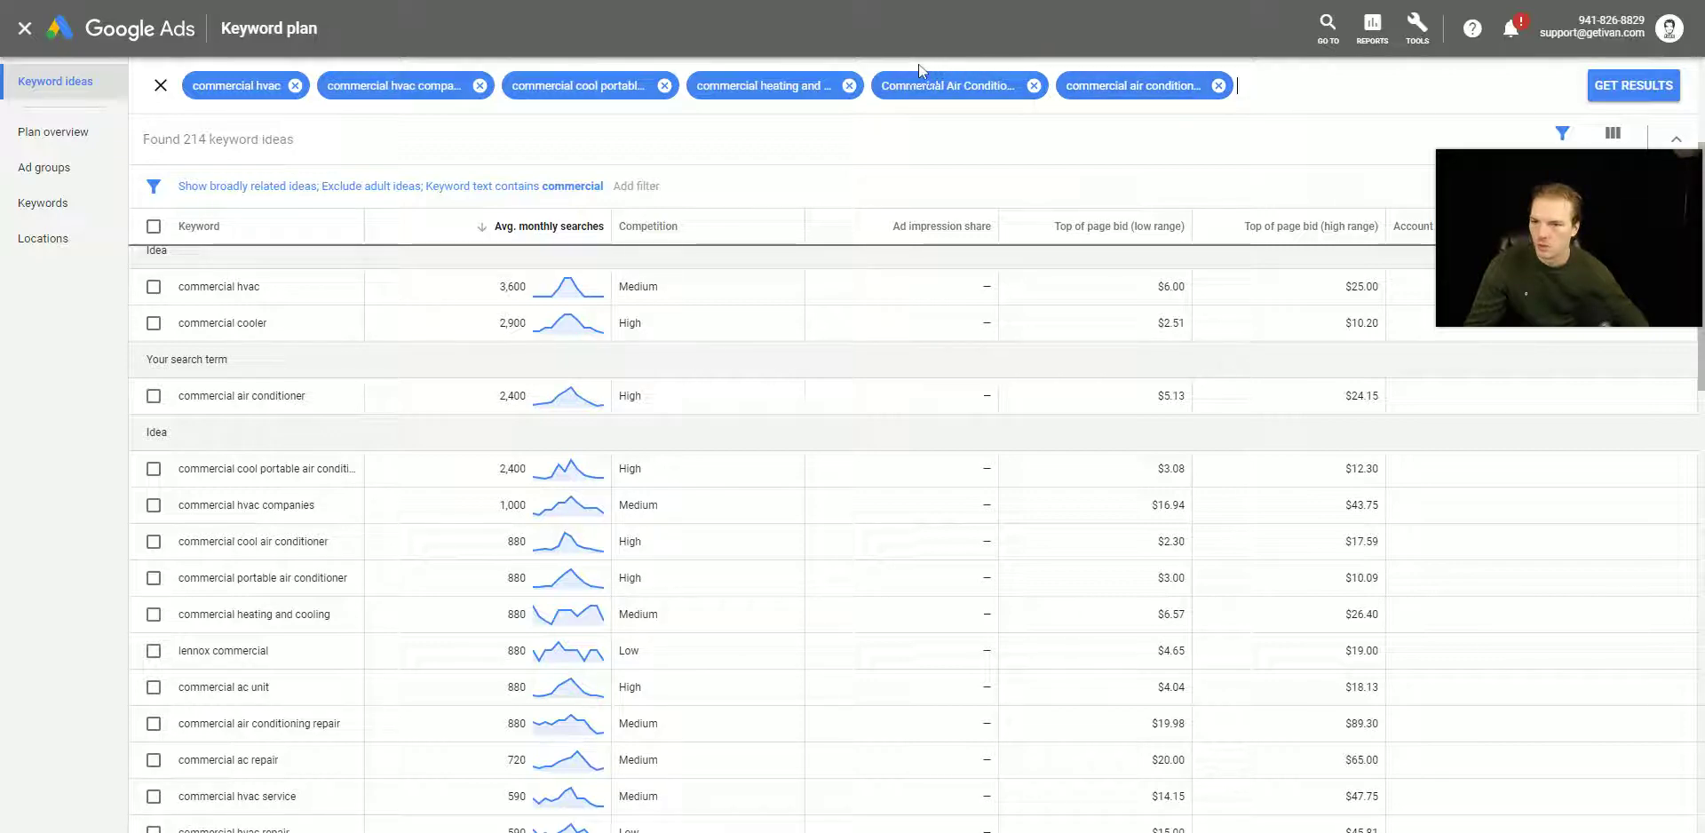
Step: Find commercial hvac repair among the keyword ideas, copy it and add it as a seventh search term
{"action": "scroll", "coordinate": [362, 681], "scroll_direction": "down", "scroll_amount": 1}
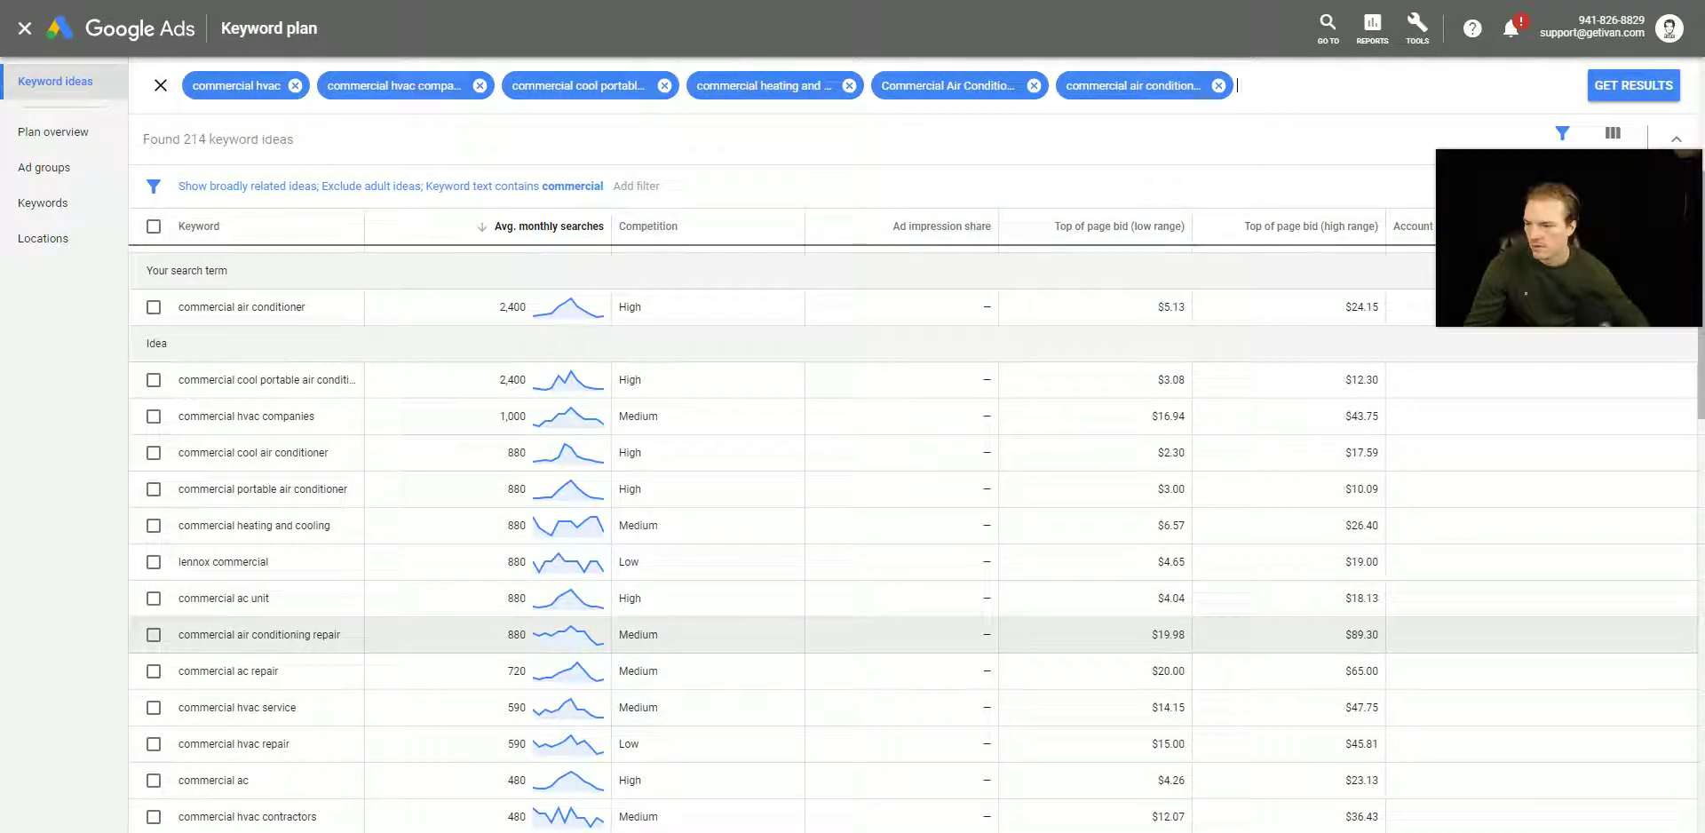
{"action": "scroll", "coordinate": [343, 655], "scroll_direction": "down", "scroll_amount": 1}
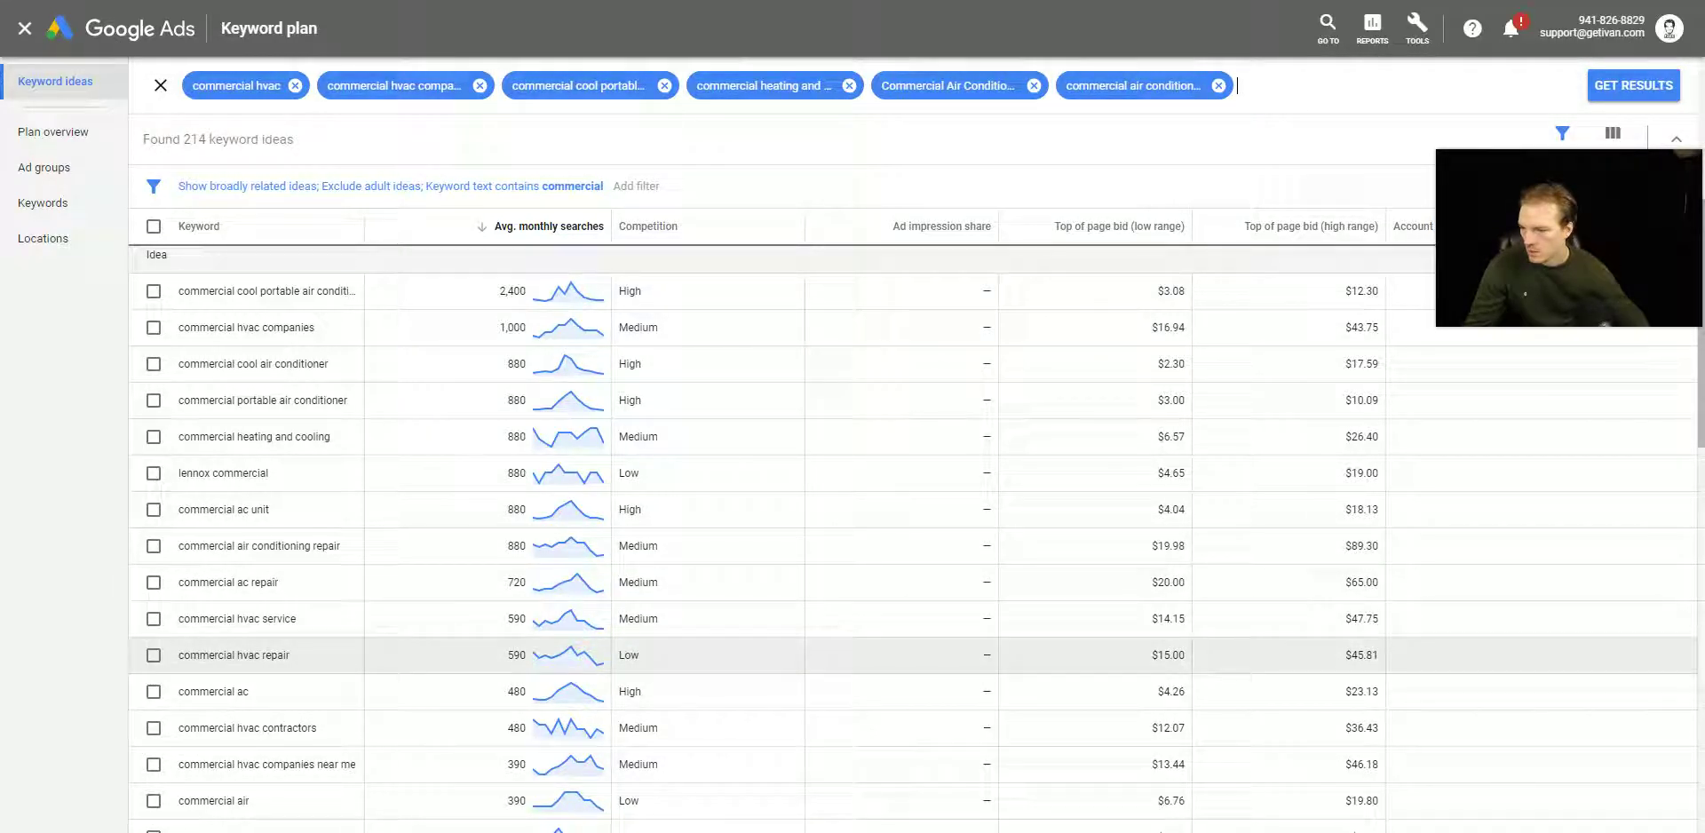
{"action": "triple_click", "coordinate": [256, 655]}
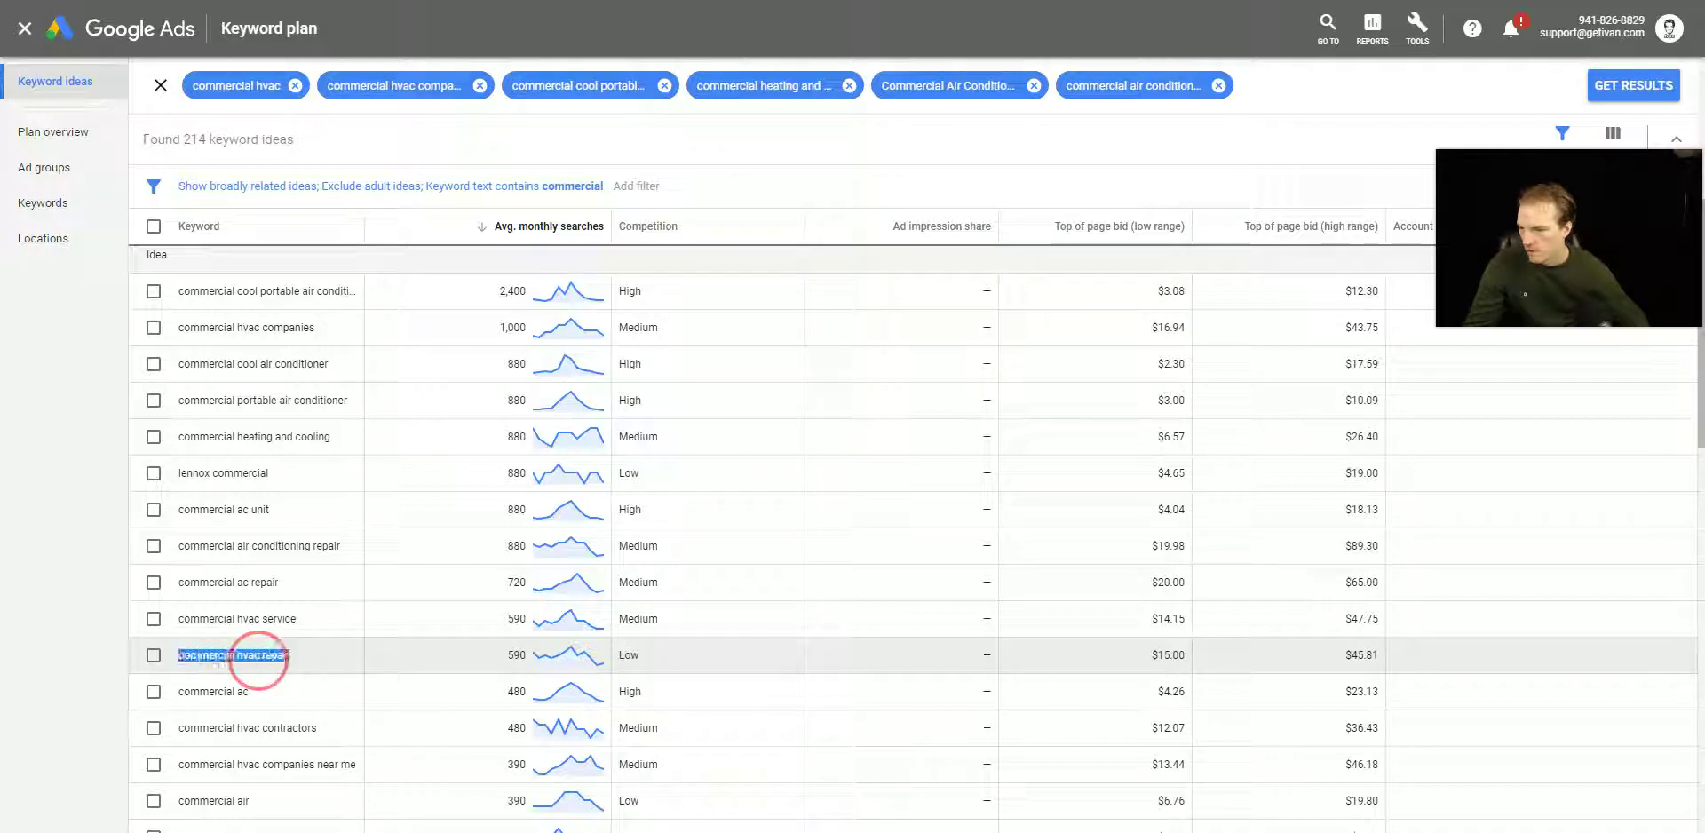
{"action": "key", "text": "ctrl+c"}
{"action": "left_click", "coordinate": [1267, 91]}
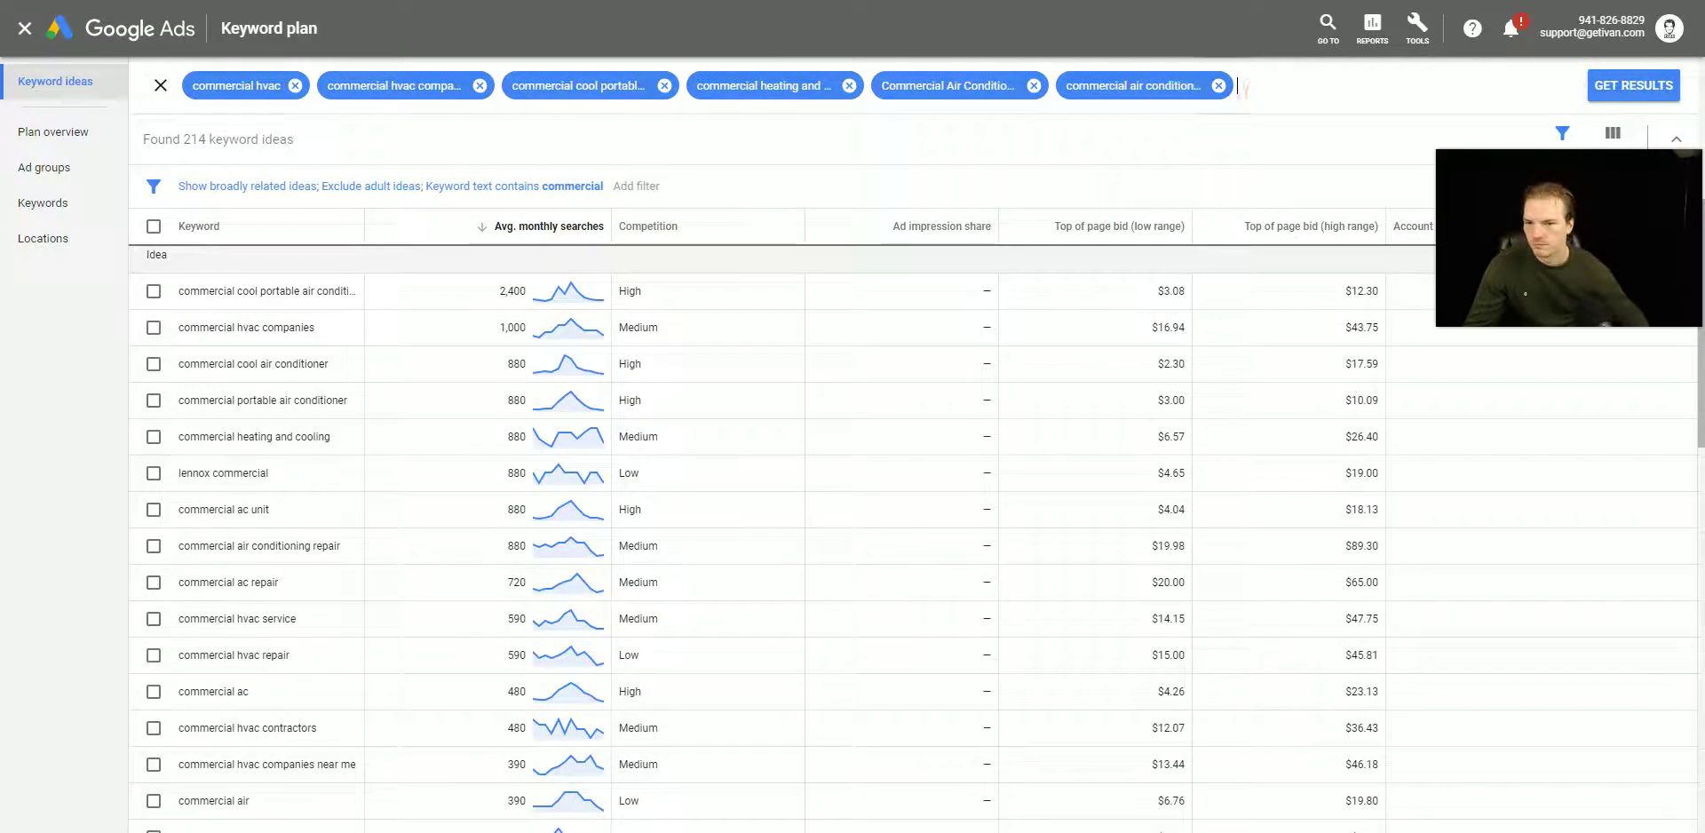
{"action": "key", "text": "ctrl+v"}
{"action": "key", "text": "Return"}
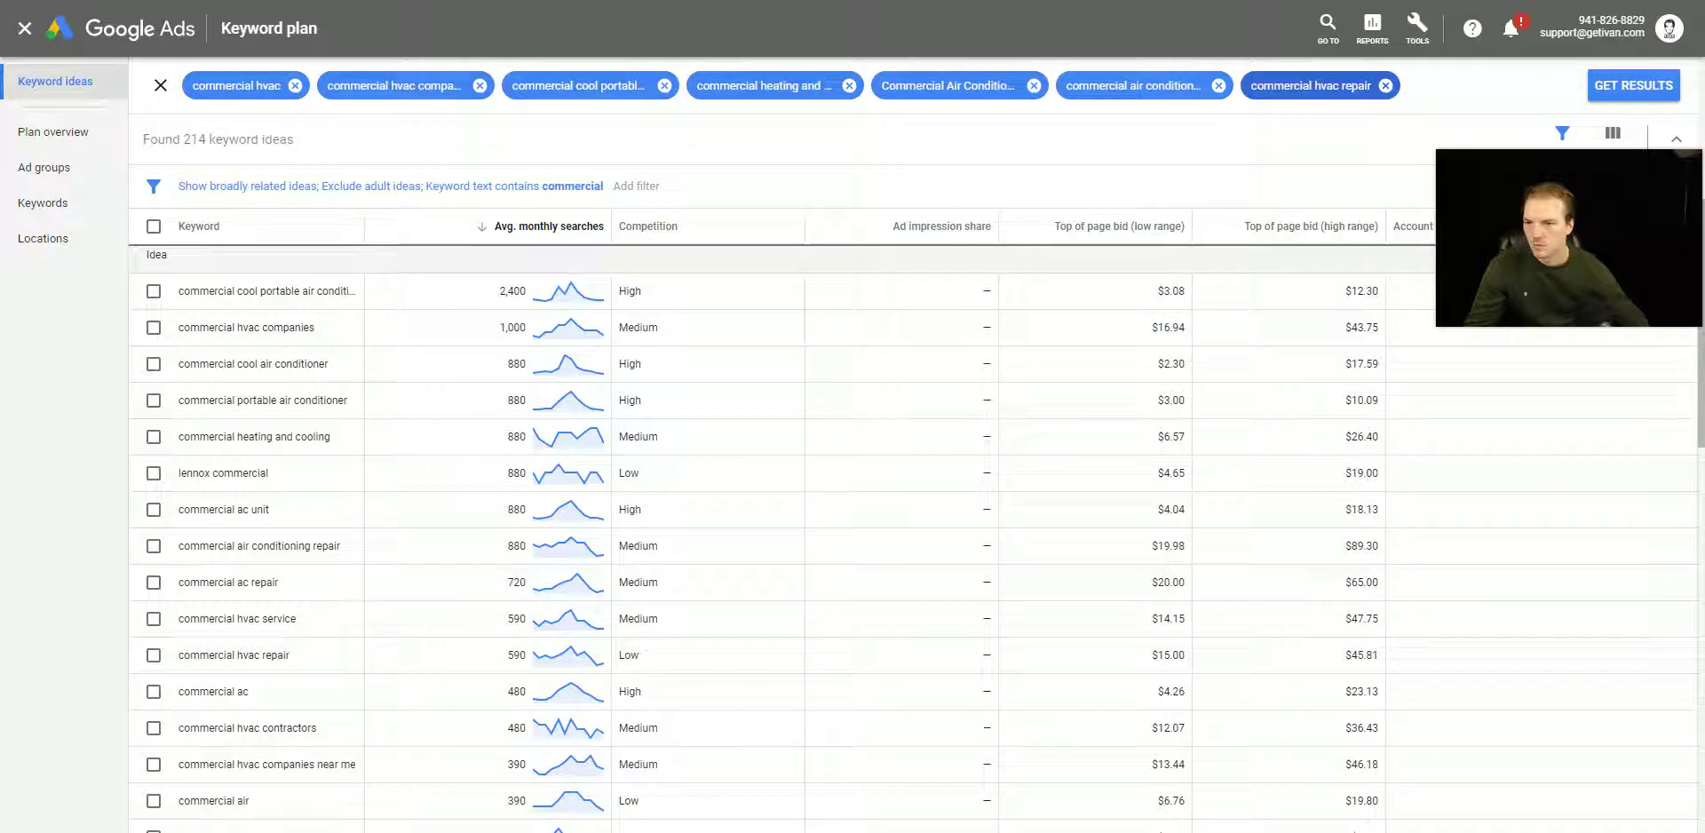
Step: Copy the keyword idea commercial hvac contractors from the list and add it as an eighth search term
{"action": "left_click", "coordinate": [307, 734]}
{"action": "double_click", "coordinate": [307, 733]}
{"action": "left_click", "coordinate": [307, 734]}
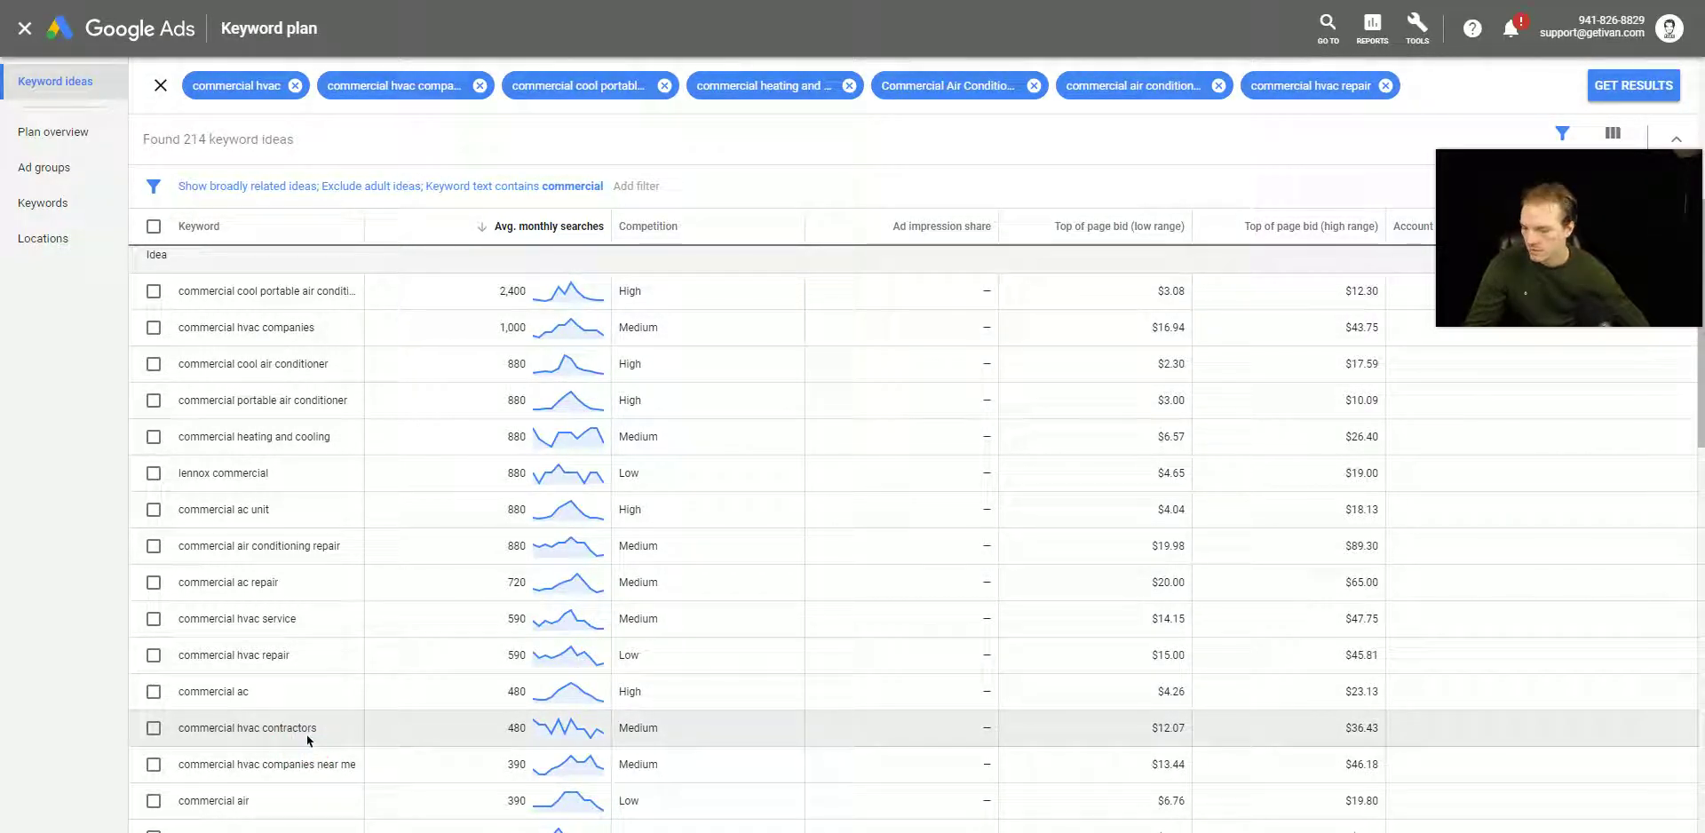
{"action": "triple_click", "coordinate": [307, 734]}
{"action": "left_click", "coordinate": [1481, 85]}
{"action": "key", "text": "ctrl+v"}
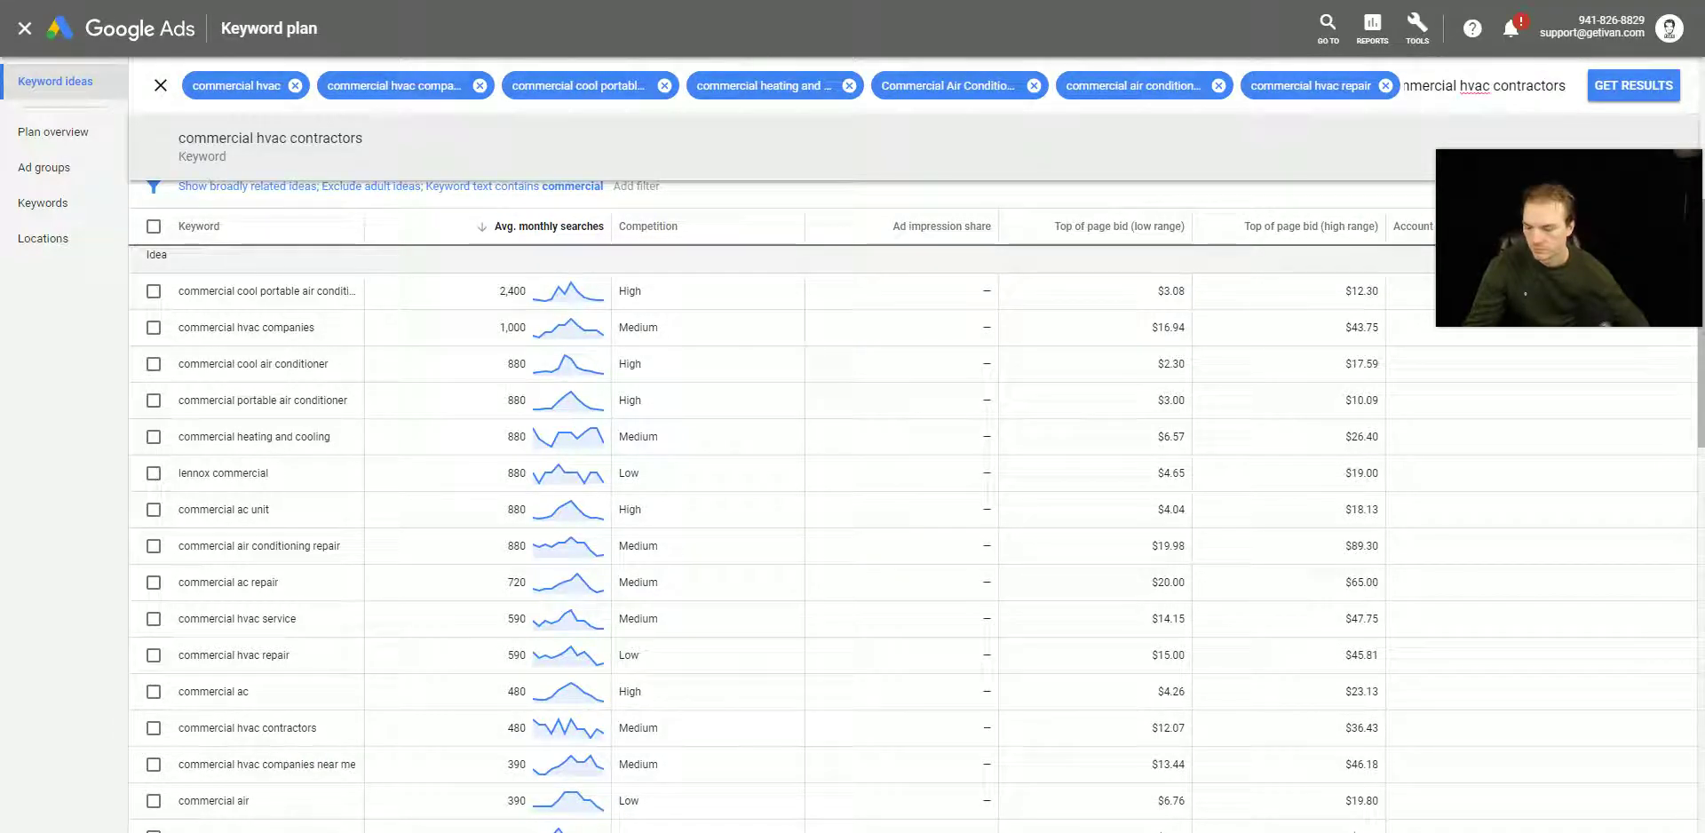
{"action": "key", "text": "Return"}
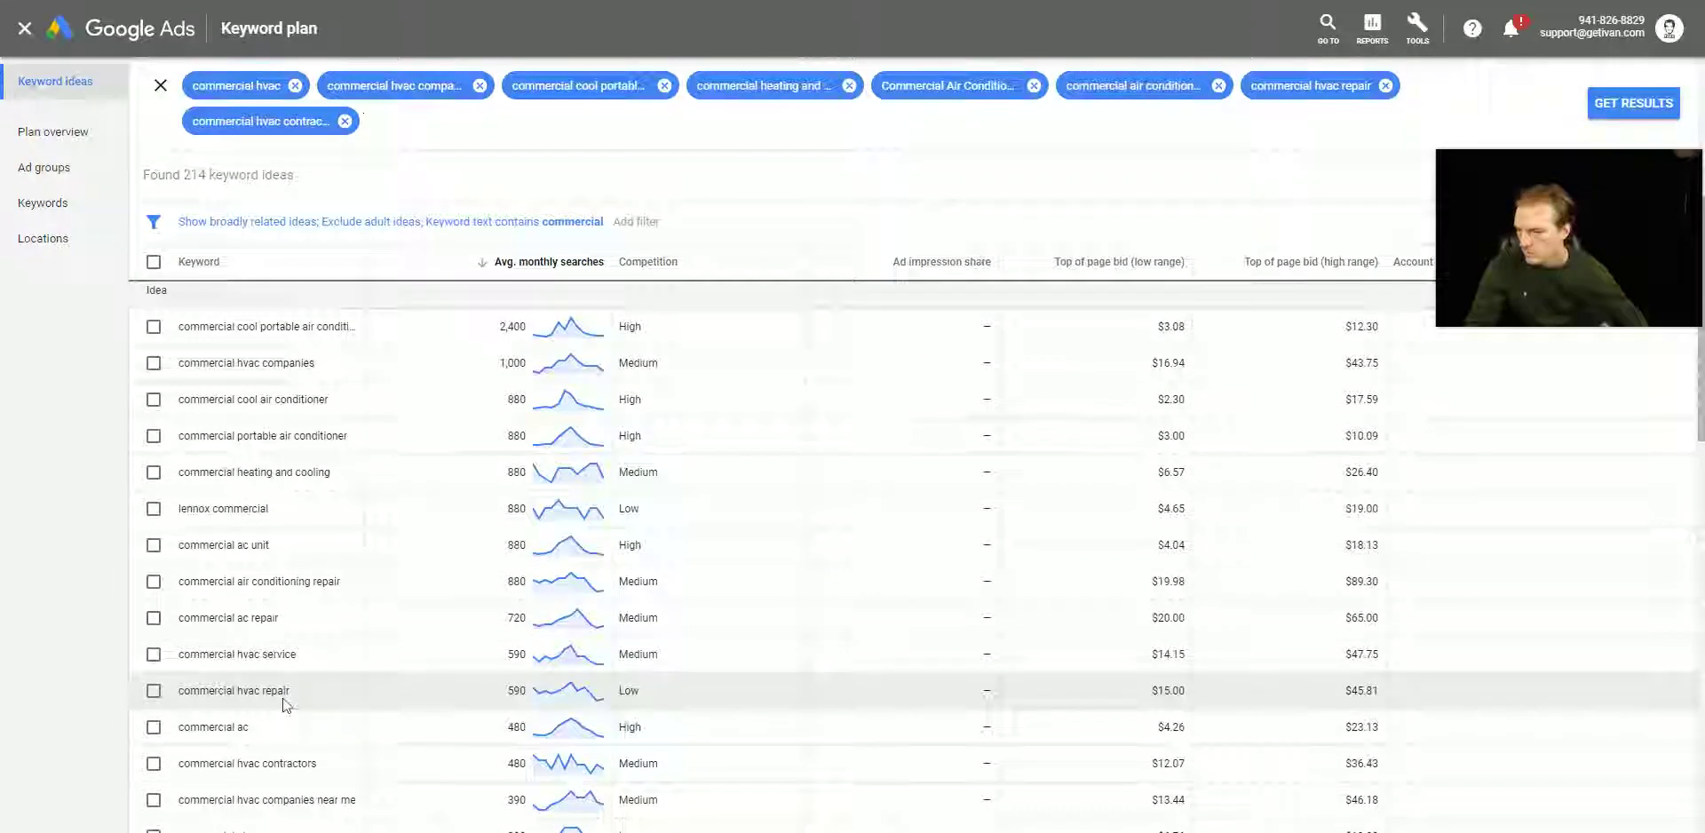
Step: Look further down the keyword ideas, copy commercial air conditioning installation and add it as a ninth search term
{"action": "scroll", "coordinate": [285, 697], "scroll_direction": "down", "scroll_amount": 1}
{"action": "scroll", "coordinate": [285, 705], "scroll_direction": "down", "scroll_amount": 1}
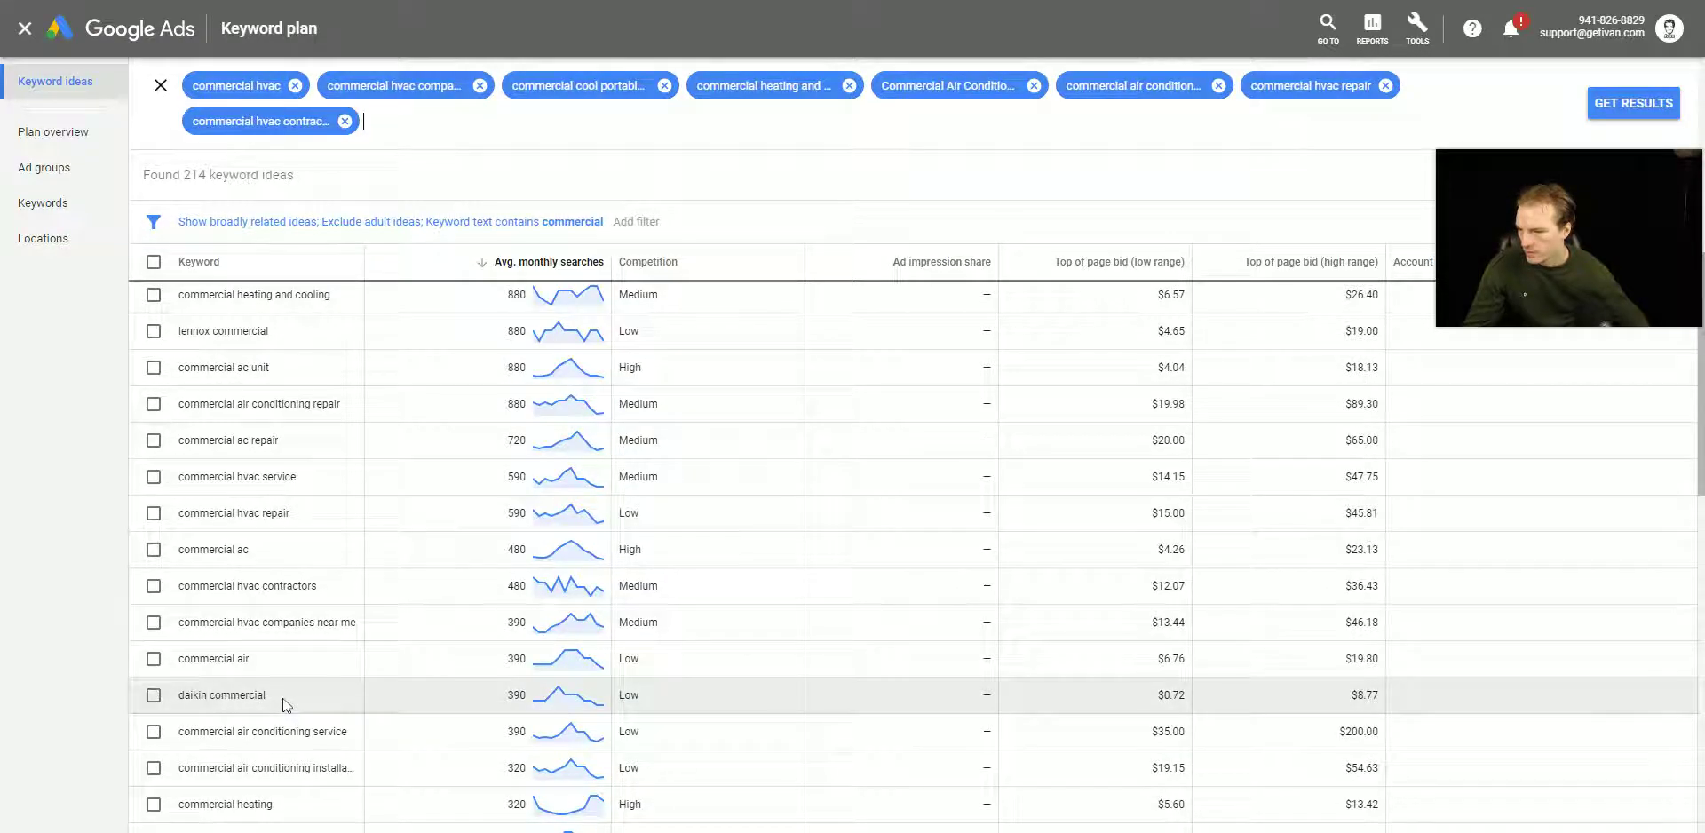
{"action": "scroll", "coordinate": [285, 706], "scroll_direction": "down", "scroll_amount": 1}
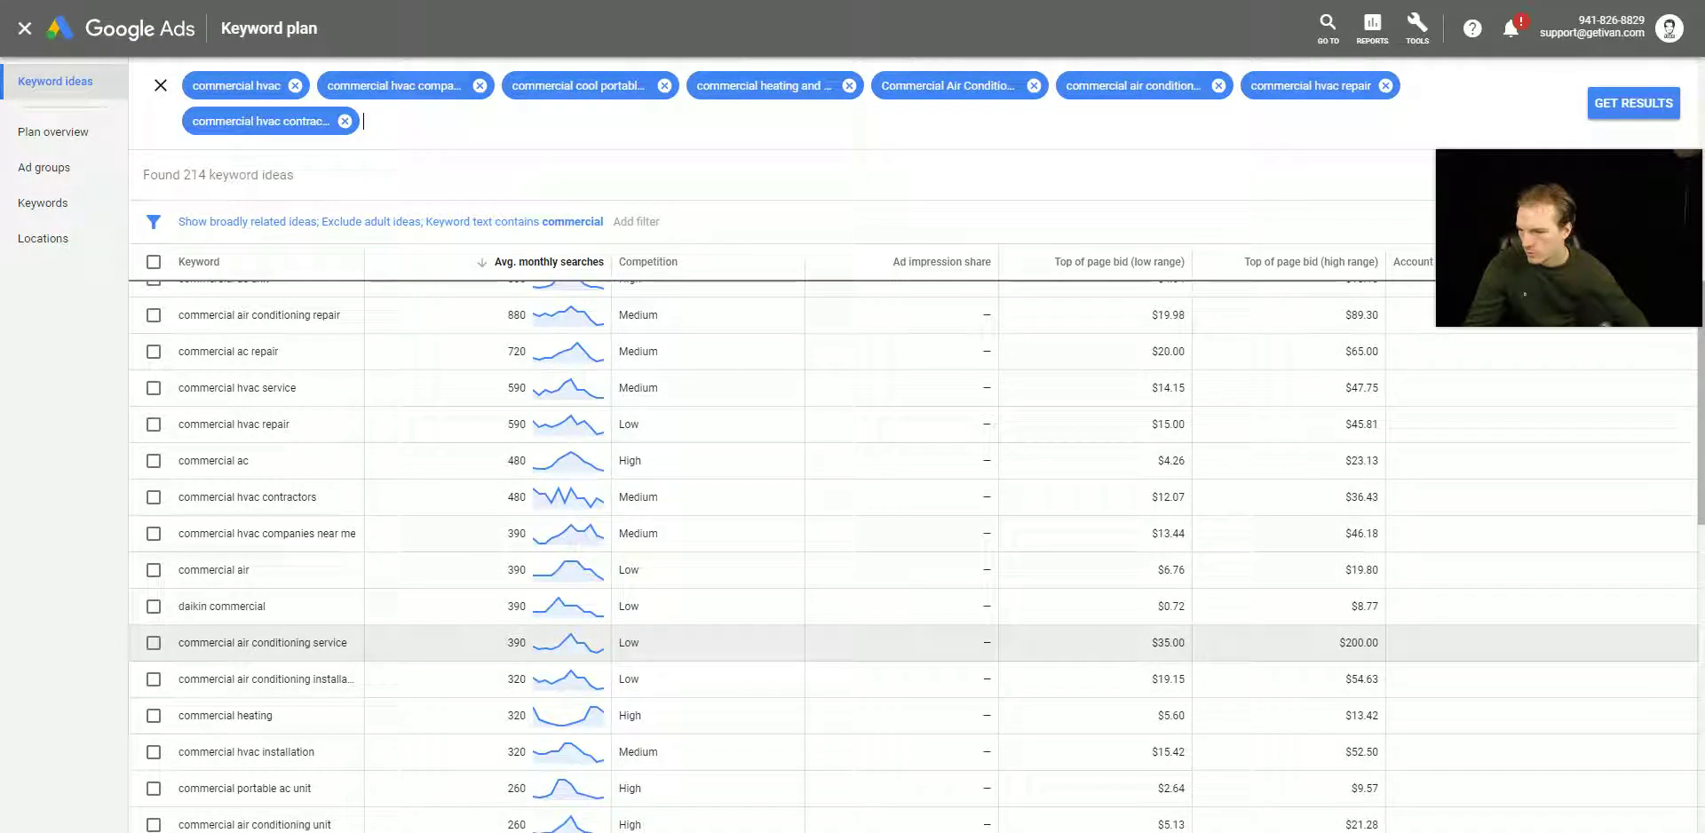
{"action": "double_click", "coordinate": [283, 642]}
{"action": "left_click", "coordinate": [283, 642]}
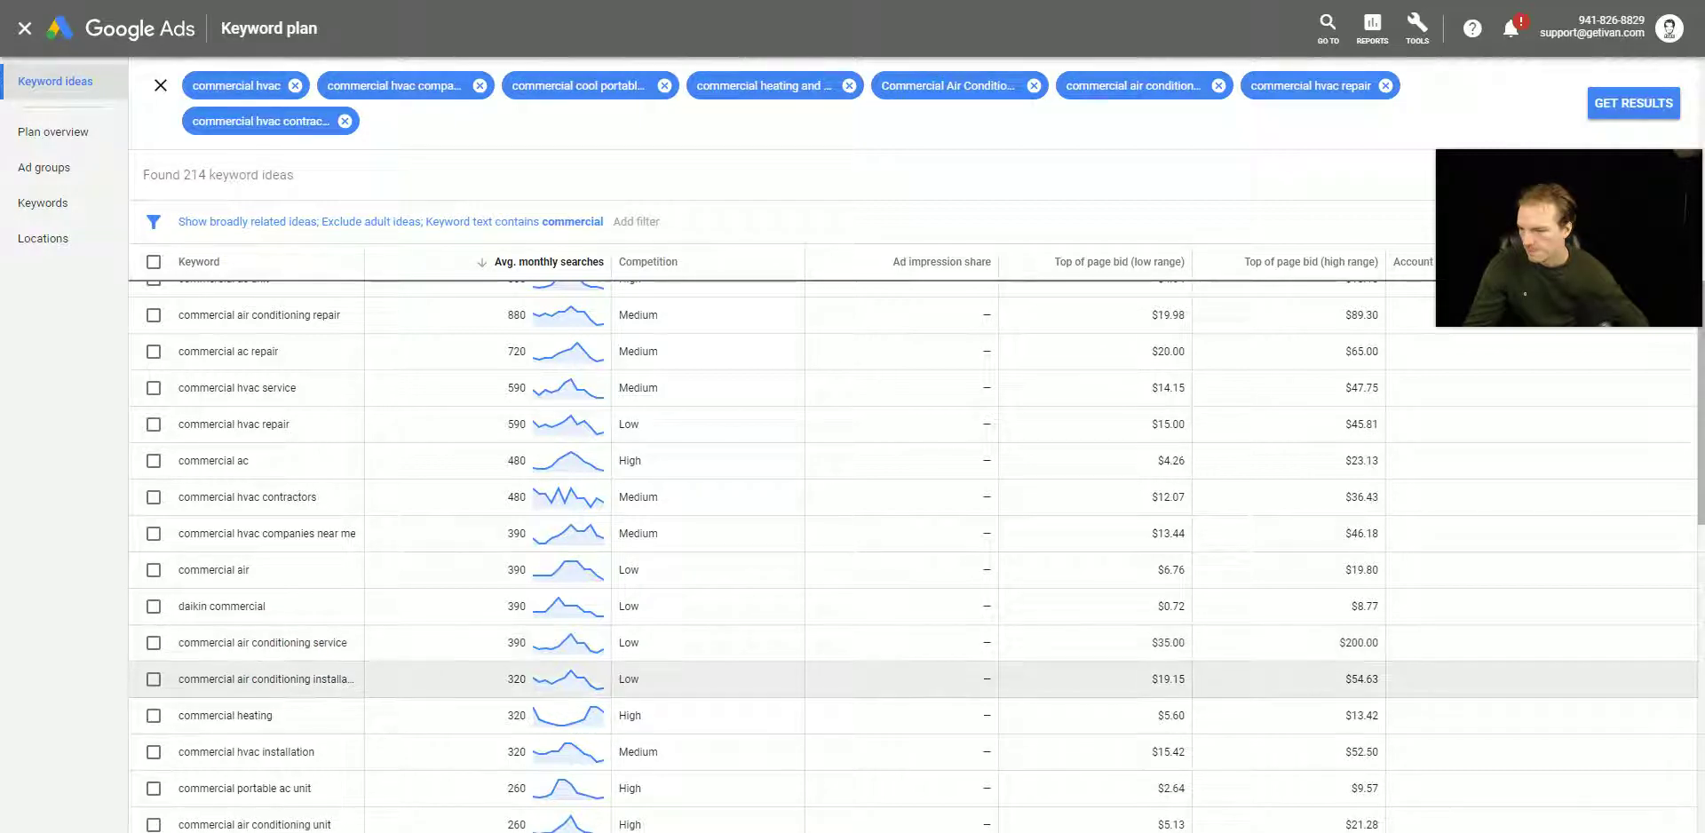
{"action": "triple_click", "coordinate": [277, 680]}
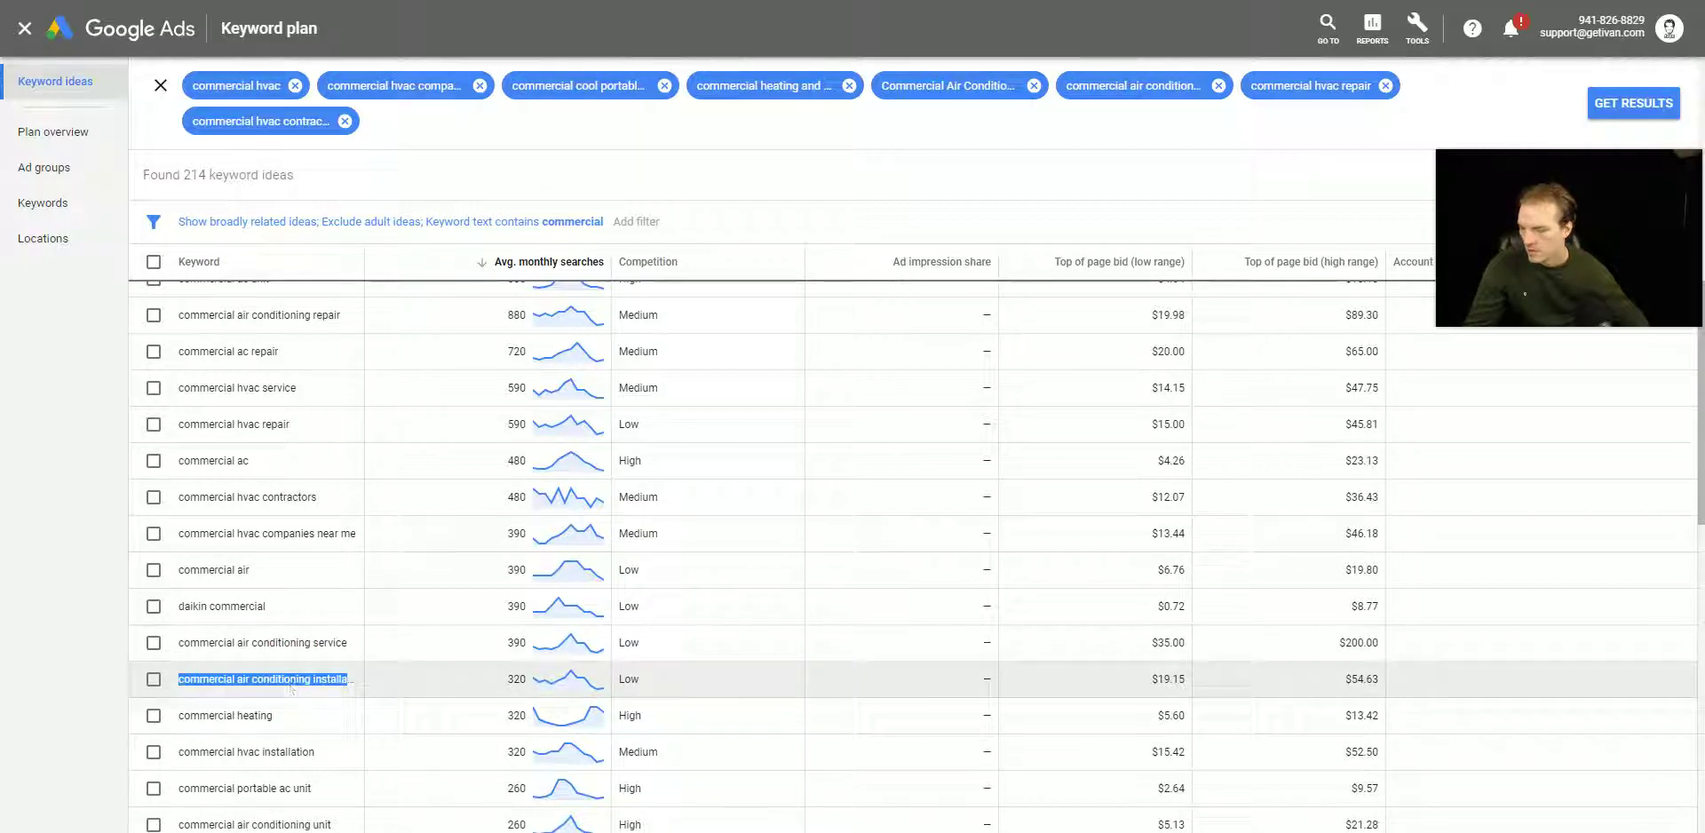
{"action": "left_click", "coordinate": [395, 124]}
{"action": "key", "text": "ctrl+v"}
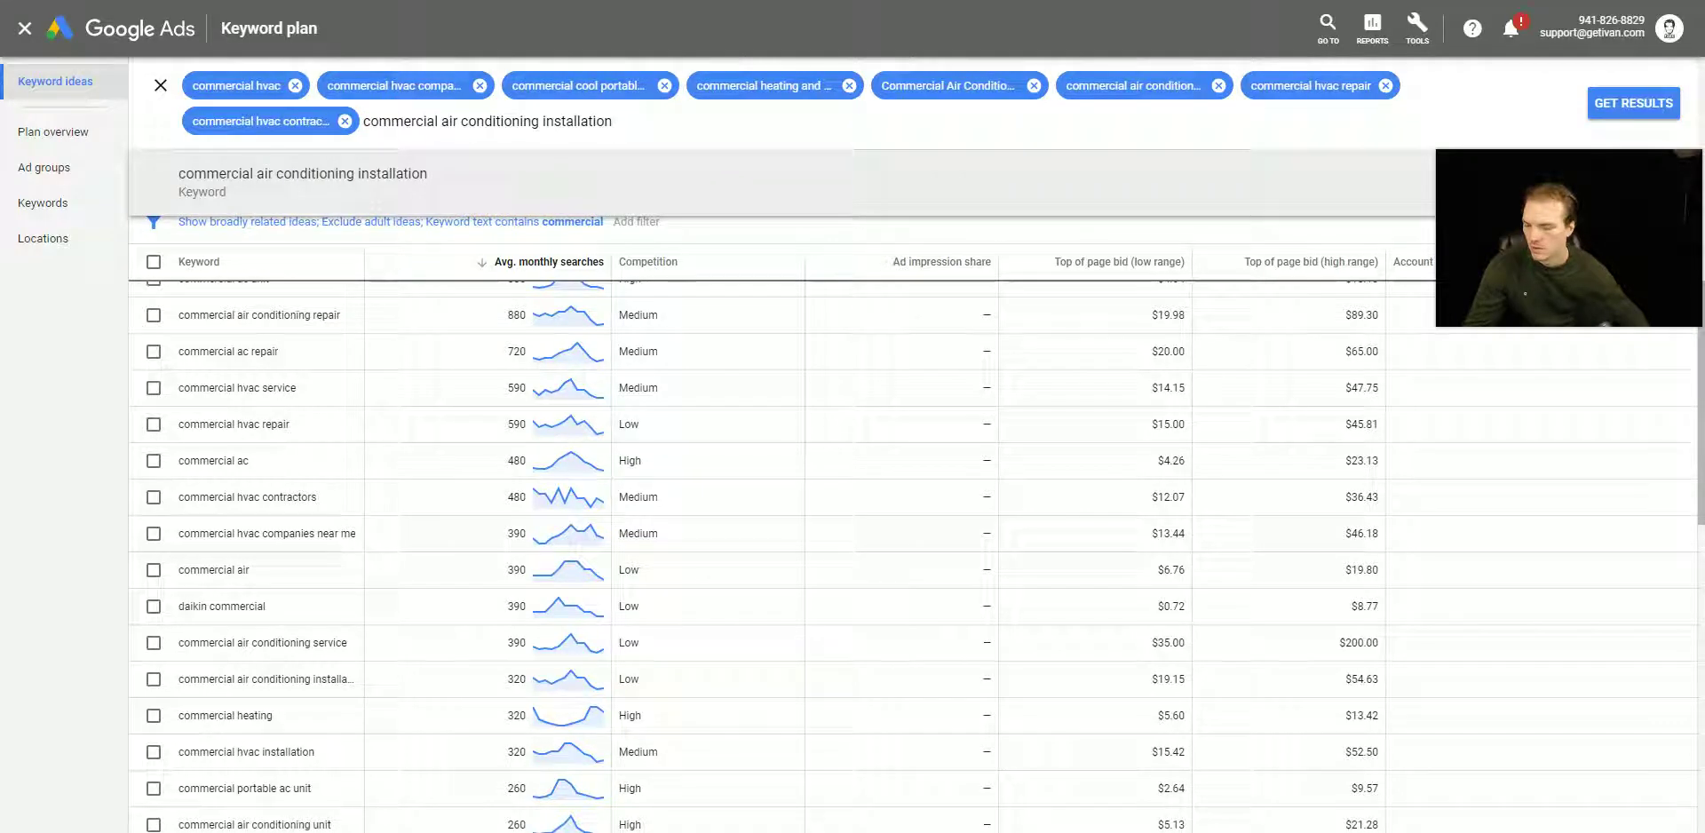
{"action": "left_click", "coordinate": [395, 173]}
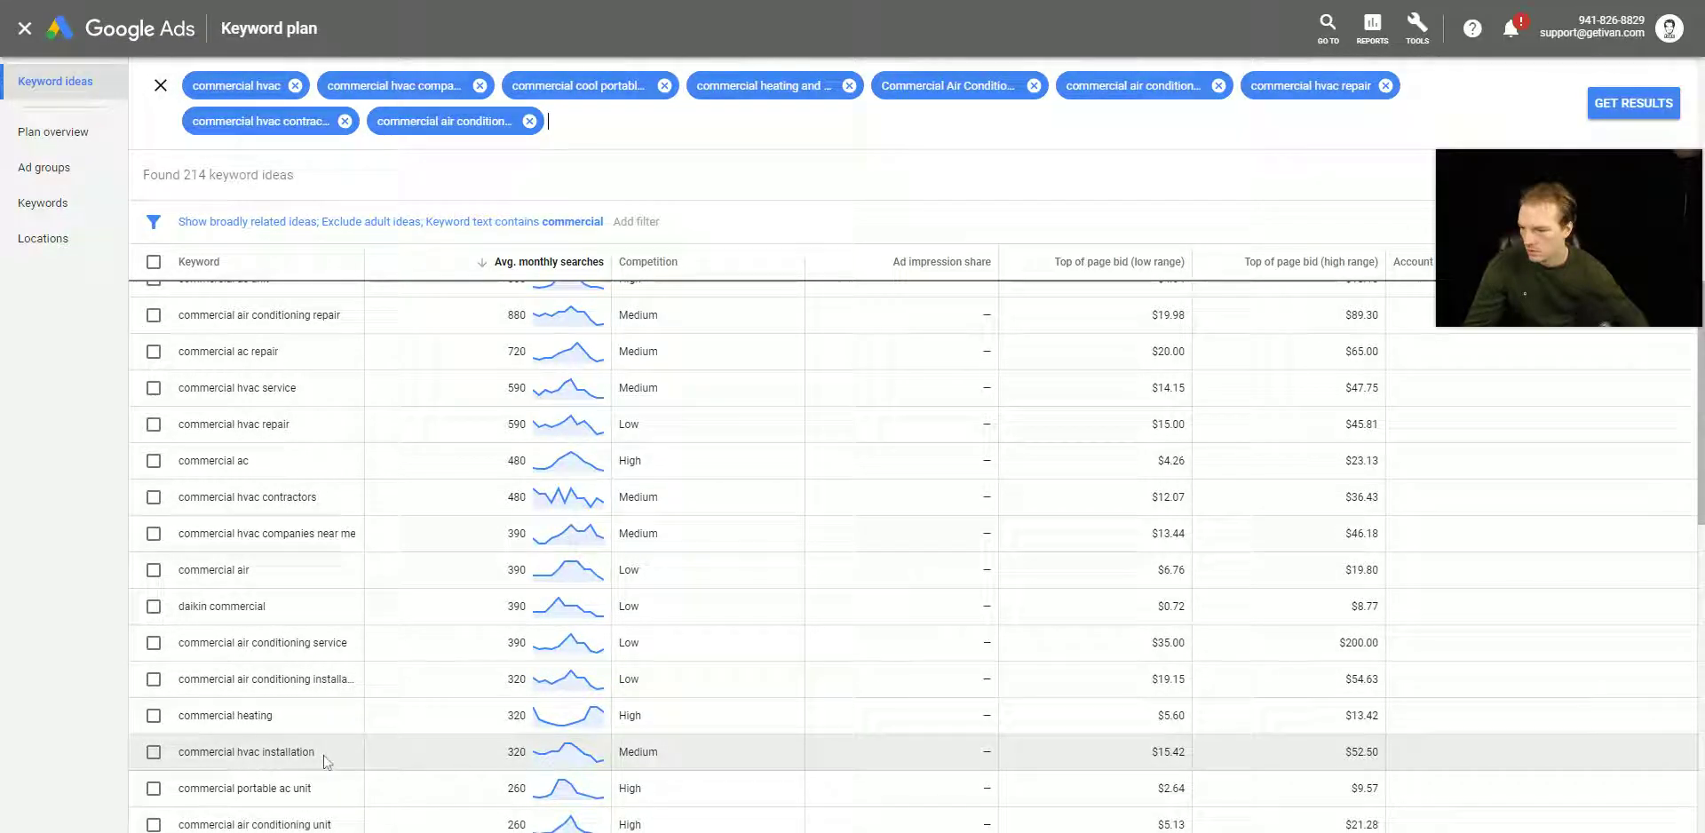
Step: Examine the lower-volume commercial keyword ideas further down the list for more search terms worth adding
{"action": "scroll", "coordinate": [327, 761], "scroll_direction": "down", "scroll_amount": 1}
{"action": "scroll", "coordinate": [332, 764], "scroll_direction": "down", "scroll_amount": 1}
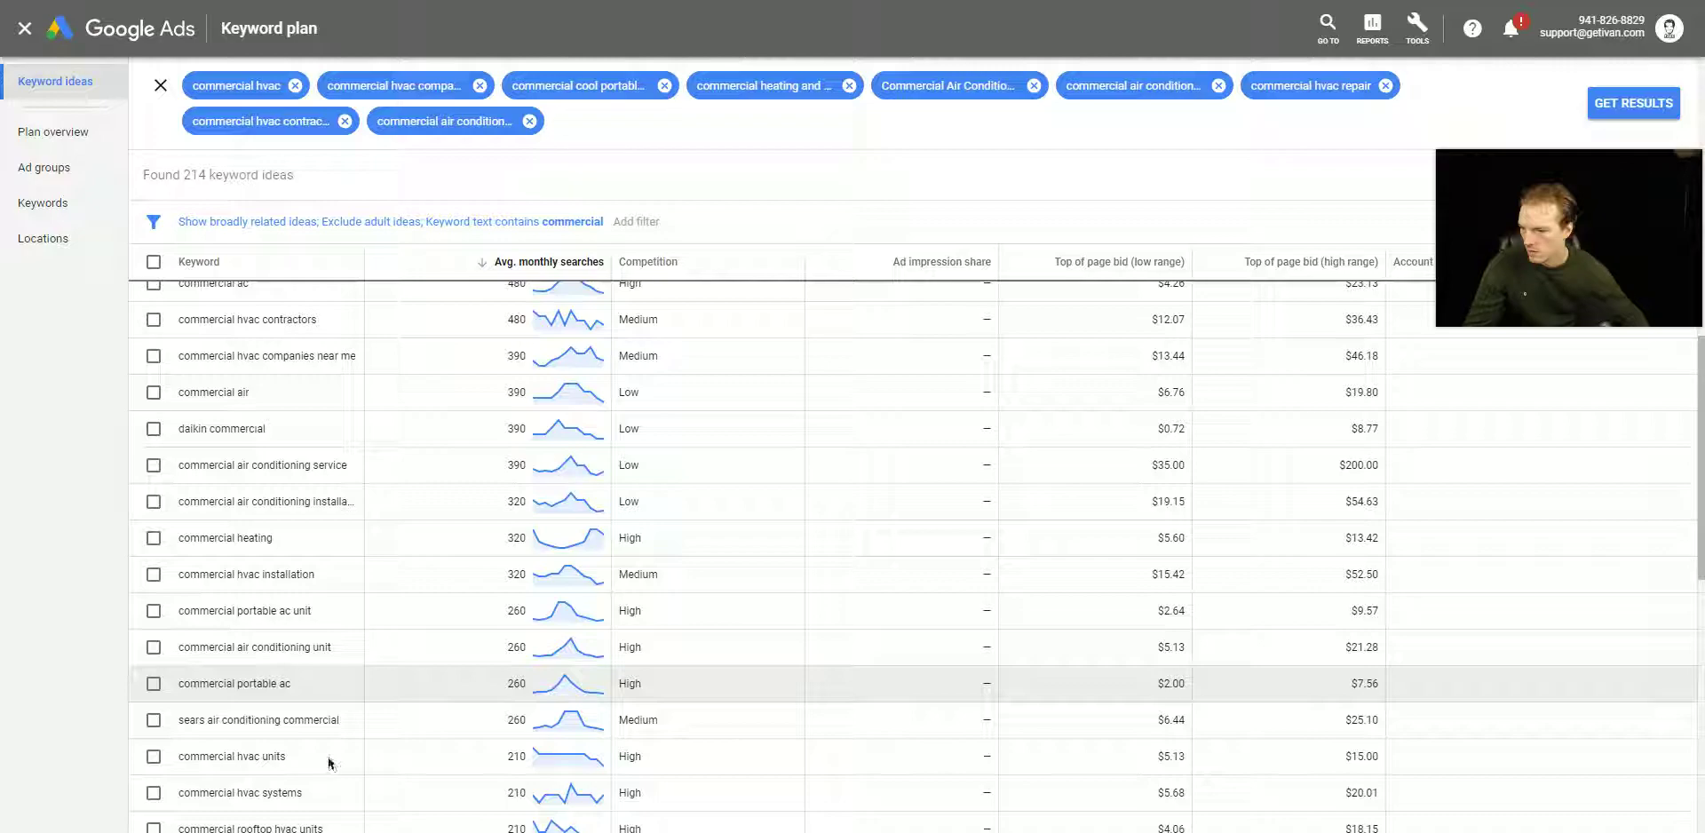
{"action": "scroll", "coordinate": [329, 762], "scroll_direction": "down", "scroll_amount": 1}
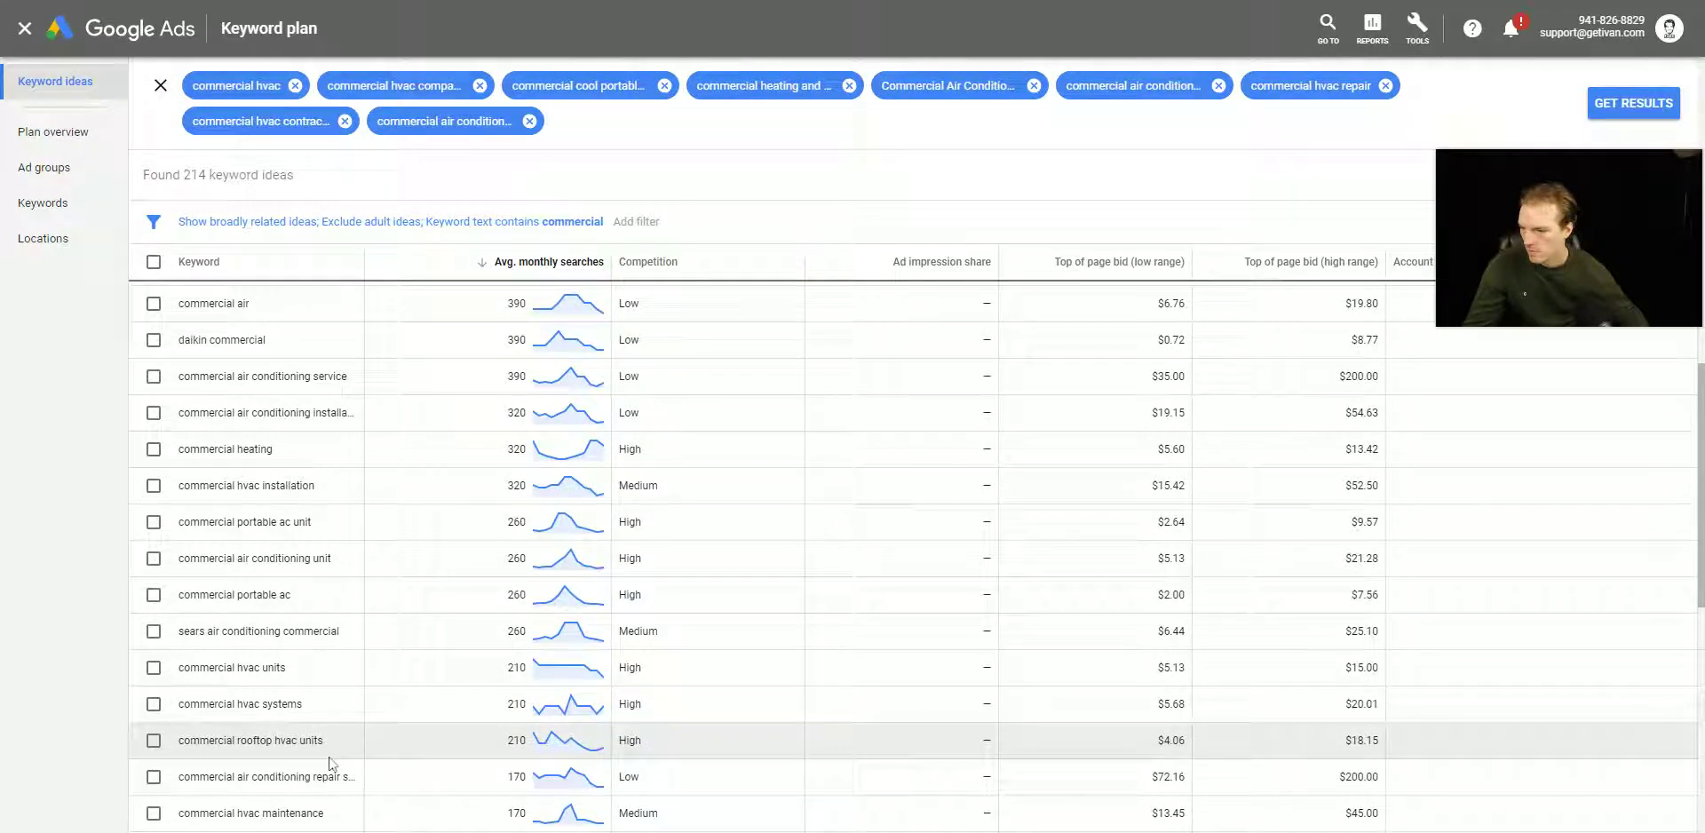
{"action": "scroll", "coordinate": [331, 762], "scroll_direction": "down", "scroll_amount": 1}
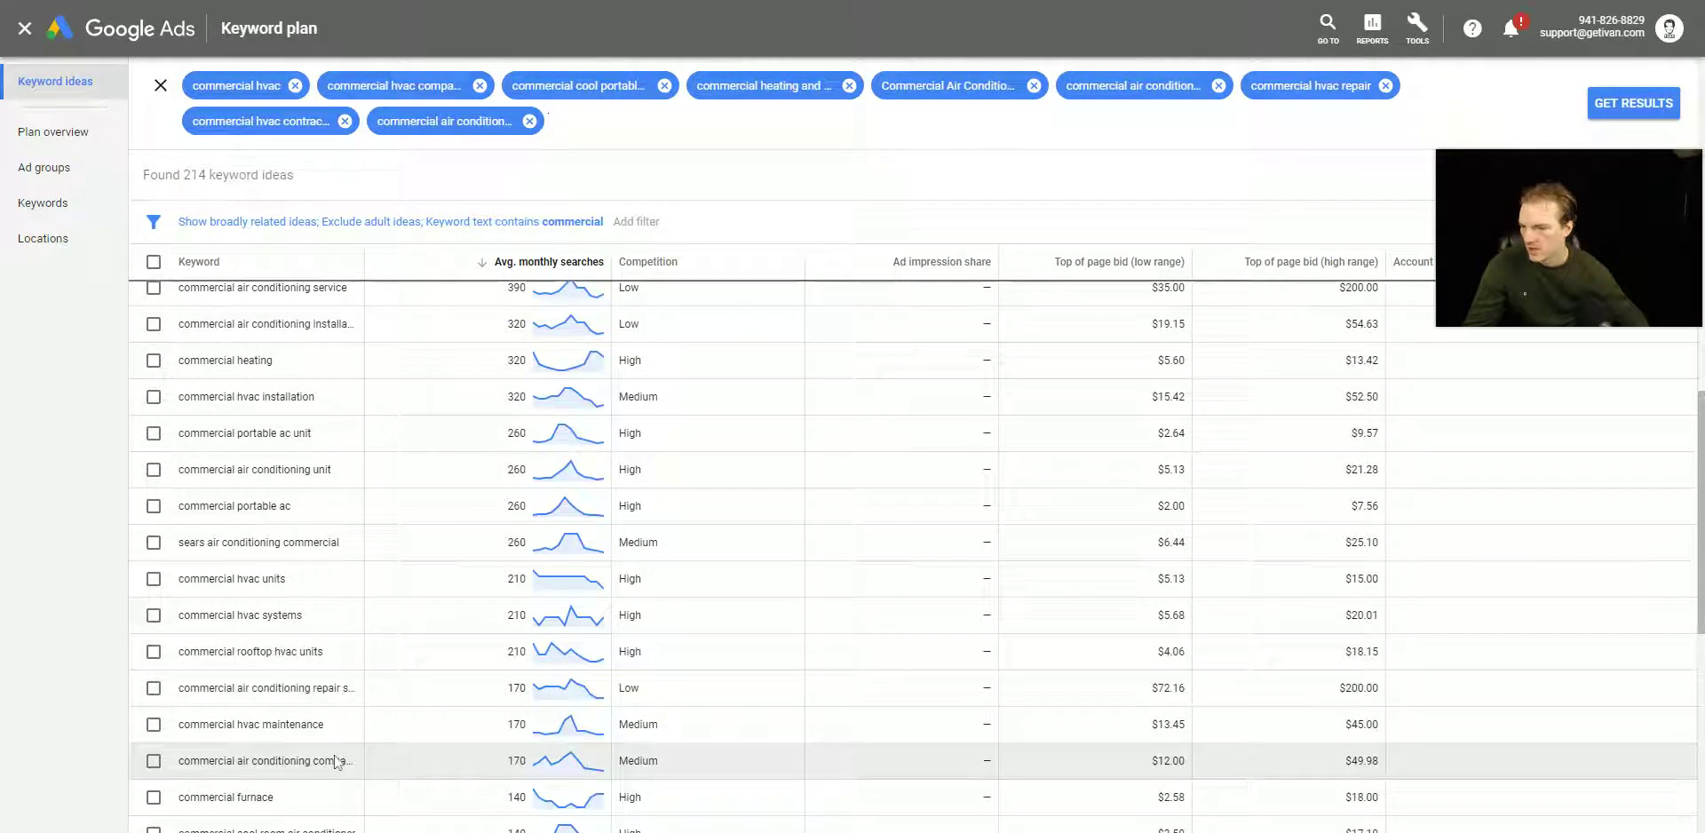
{"action": "scroll", "coordinate": [351, 747], "scroll_direction": "down", "scroll_amount": 1}
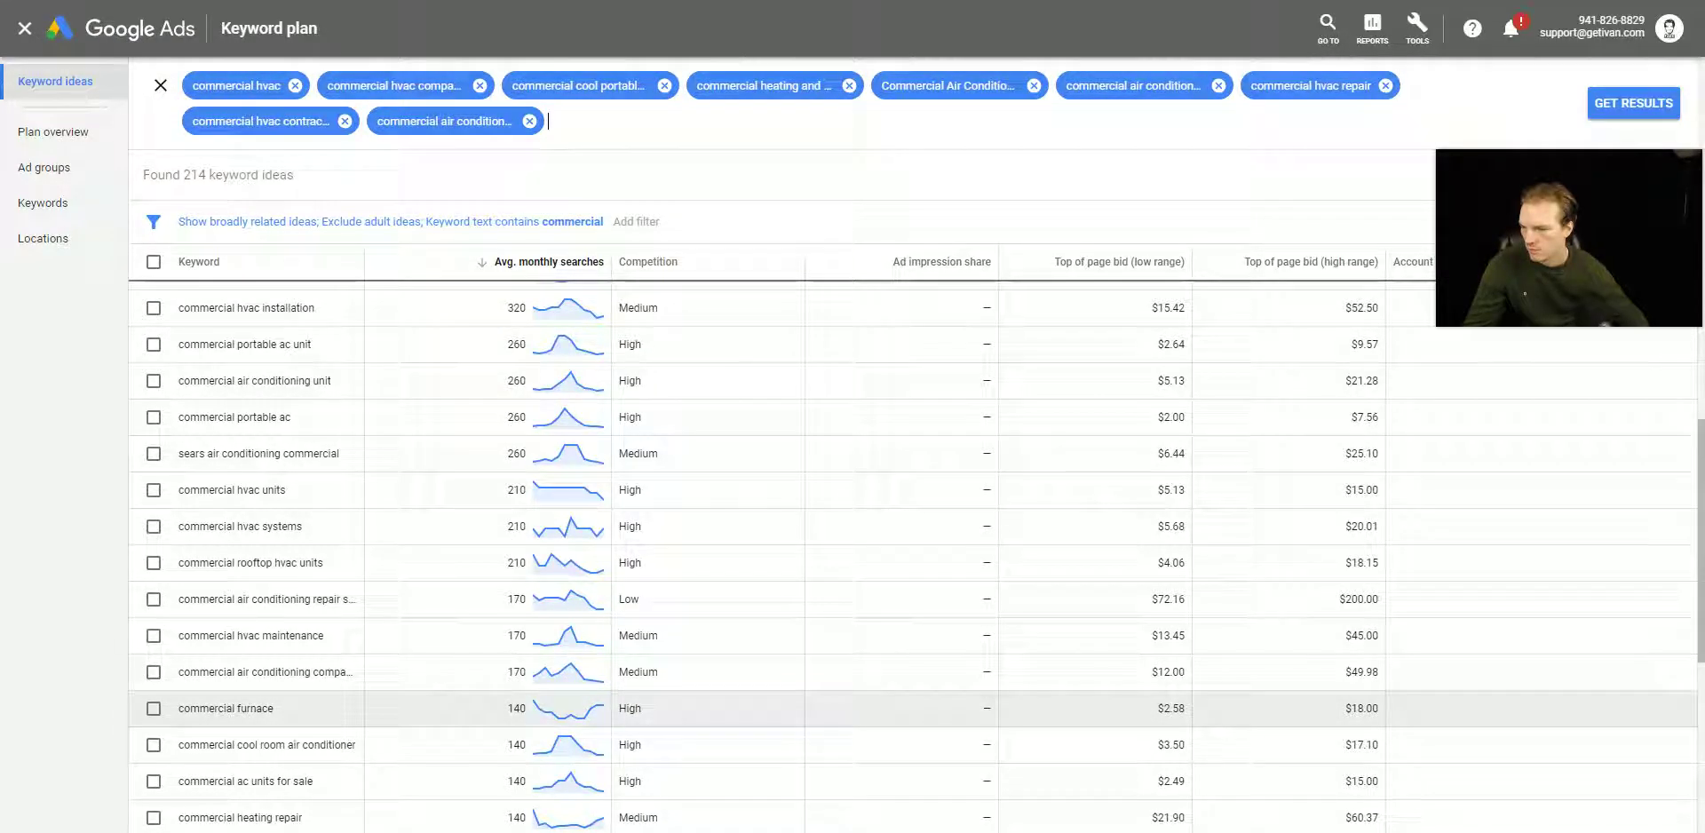
{"action": "scroll", "coordinate": [338, 744], "scroll_direction": "down", "scroll_amount": 1}
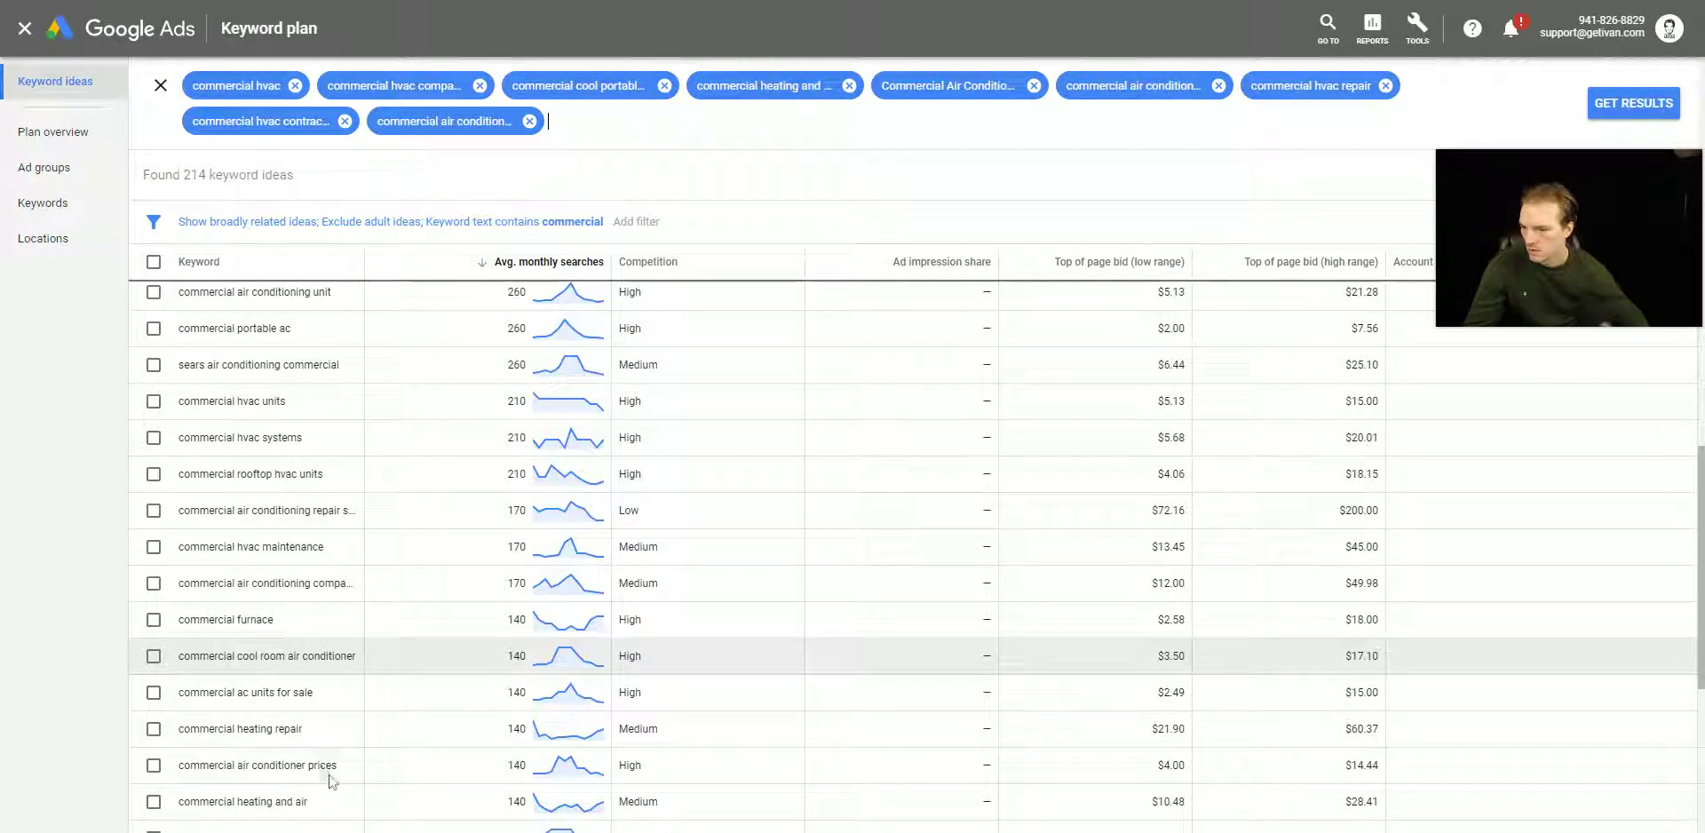
{"action": "scroll", "coordinate": [330, 780], "scroll_direction": "down", "scroll_amount": 1}
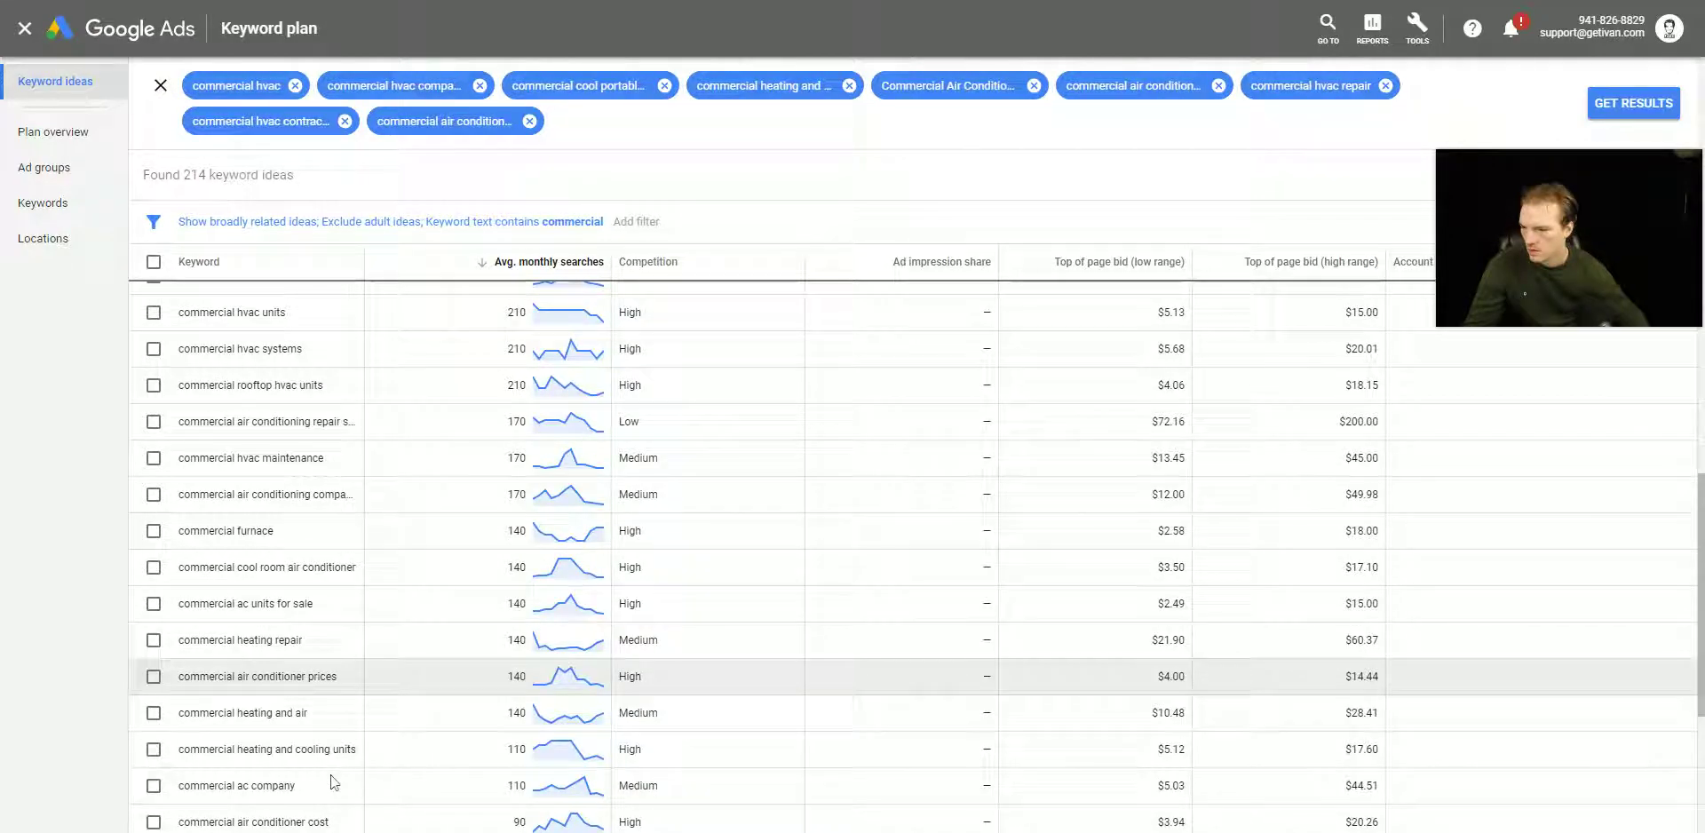
{"action": "scroll", "coordinate": [333, 781], "scroll_direction": "down", "scroll_amount": 1}
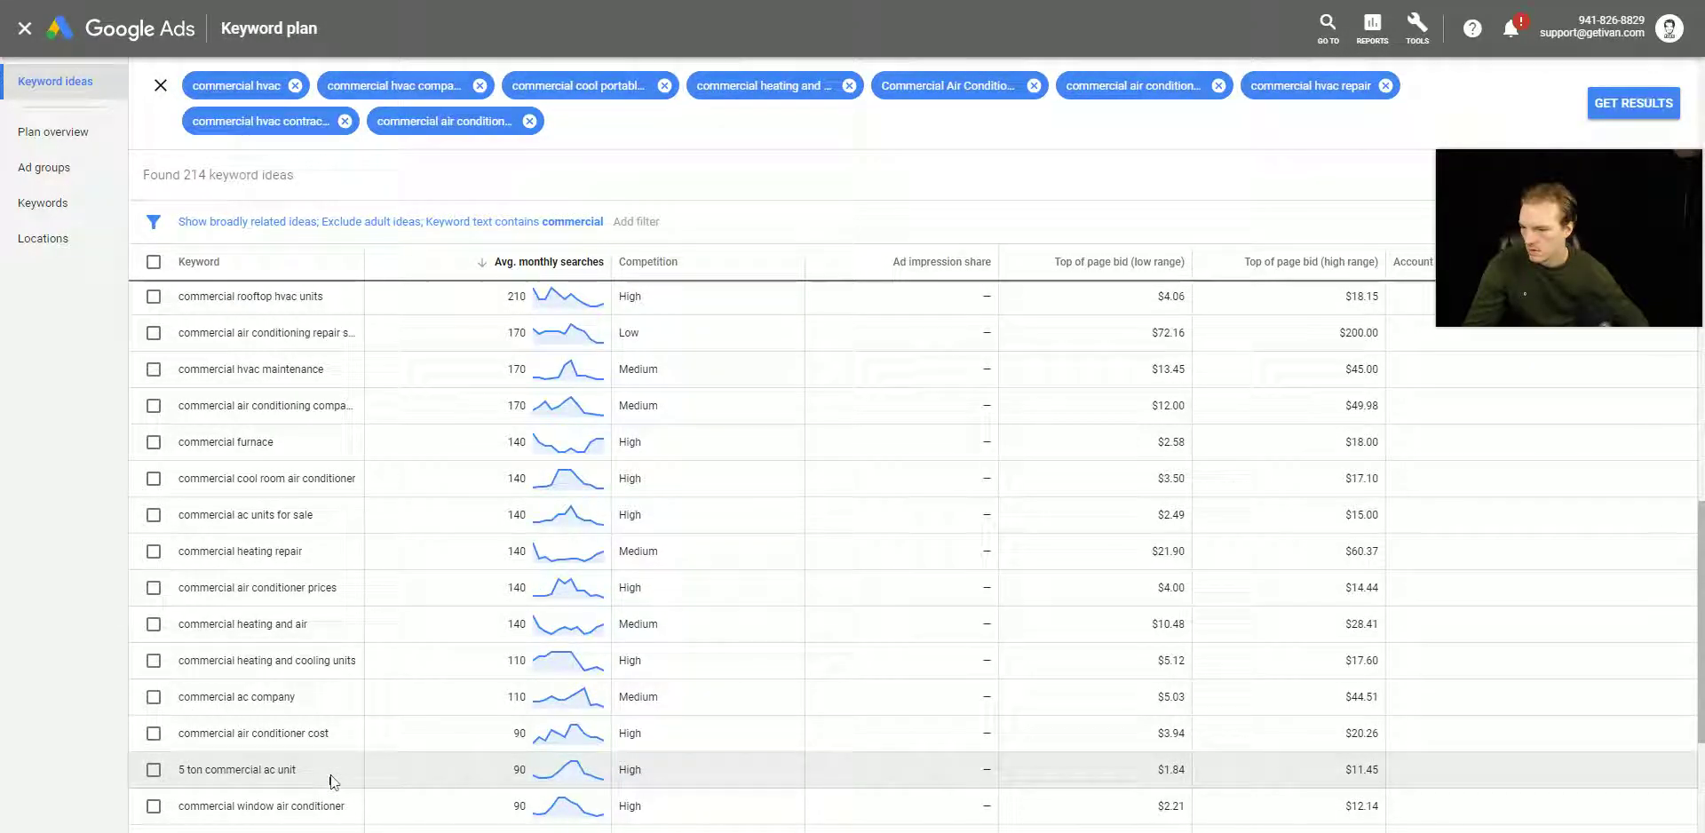
{"action": "scroll", "coordinate": [338, 764], "scroll_direction": "up", "scroll_amount": 1}
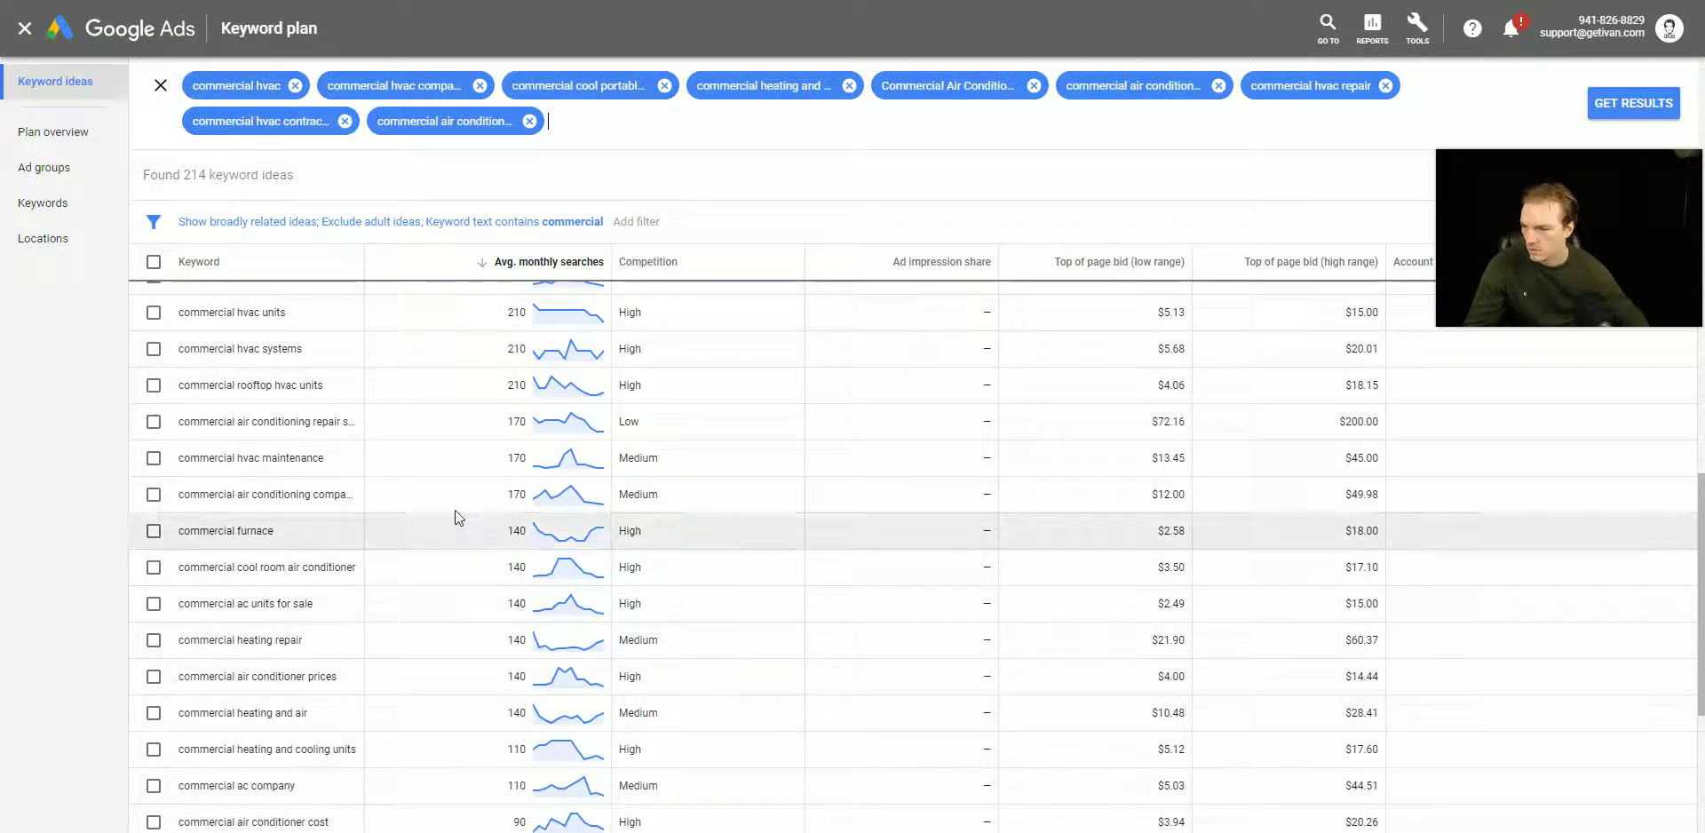
Step: Copy the keyword idea commercial rooftop hvac units from the list and add it as a tenth search term
{"action": "scroll", "coordinate": [333, 631], "scroll_direction": "up", "scroll_amount": 2}
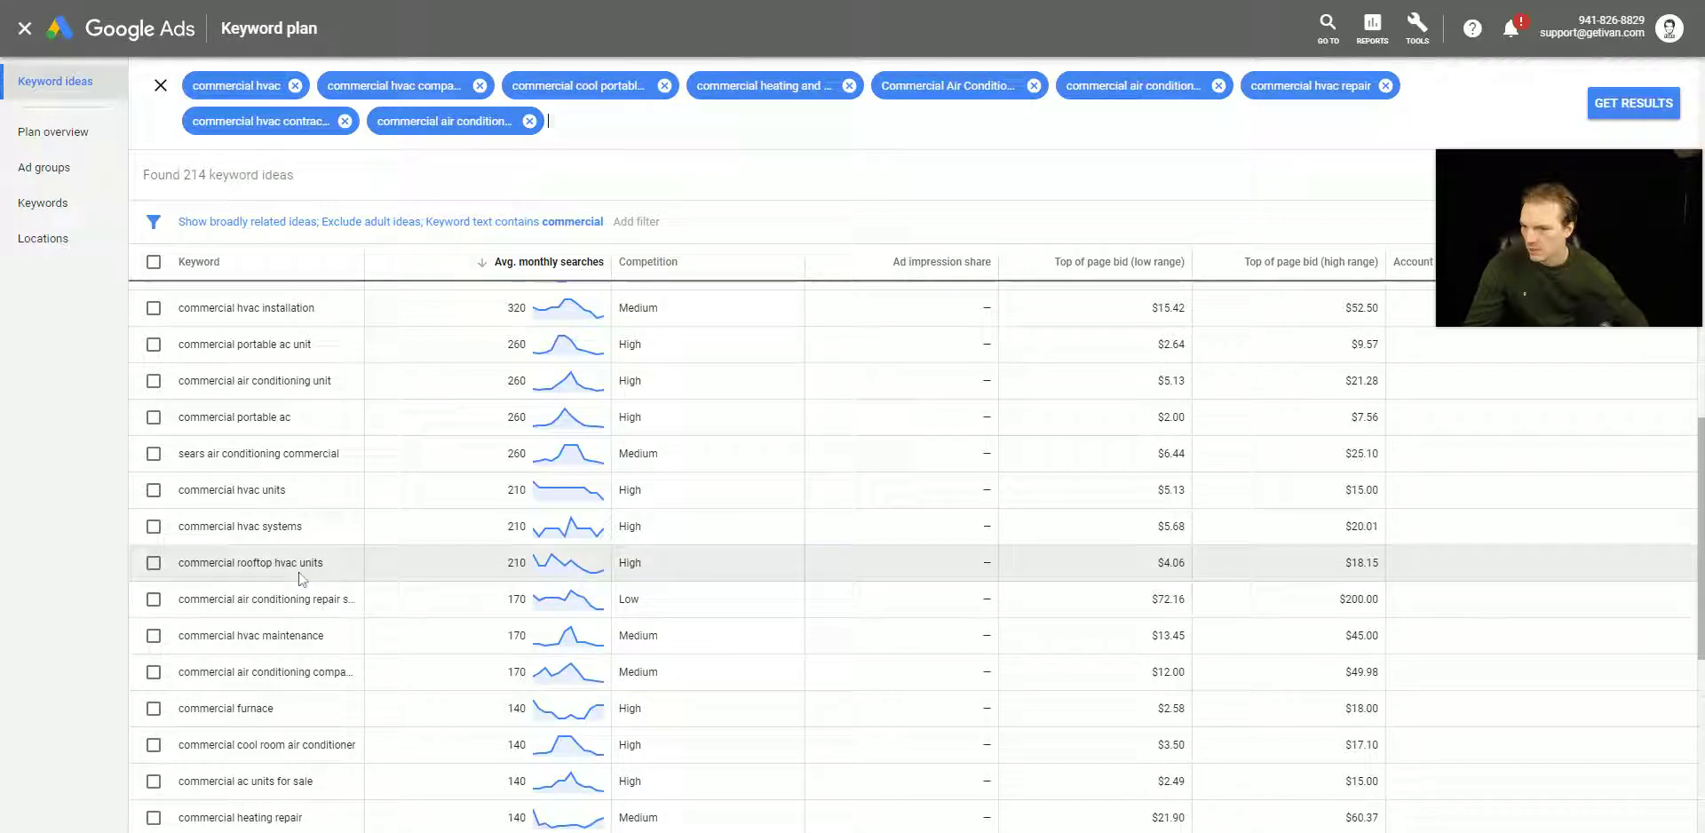
{"action": "left_click_drag", "start_coordinate": [325, 562], "coordinate": [178, 562]}
{"action": "left_click", "coordinate": [177, 562]}
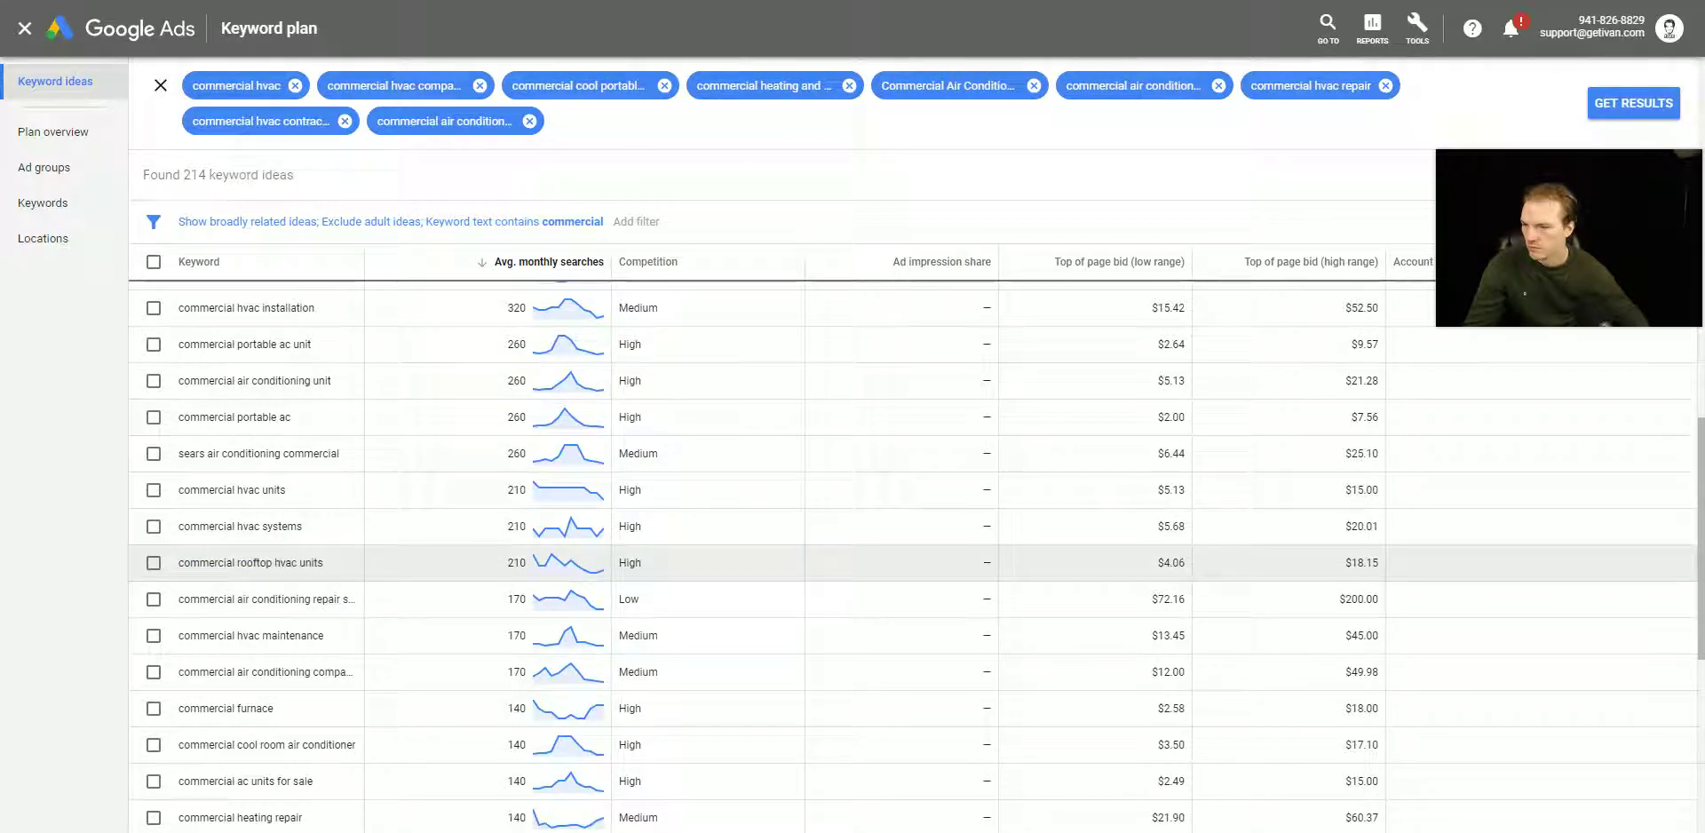
{"action": "triple_click", "coordinate": [289, 562]}
{"action": "key", "text": "ctrl+c"}
{"action": "left_click", "coordinate": [583, 108]}
{"action": "key", "text": "ctrl+v"}
{"action": "key", "text": "Return"}
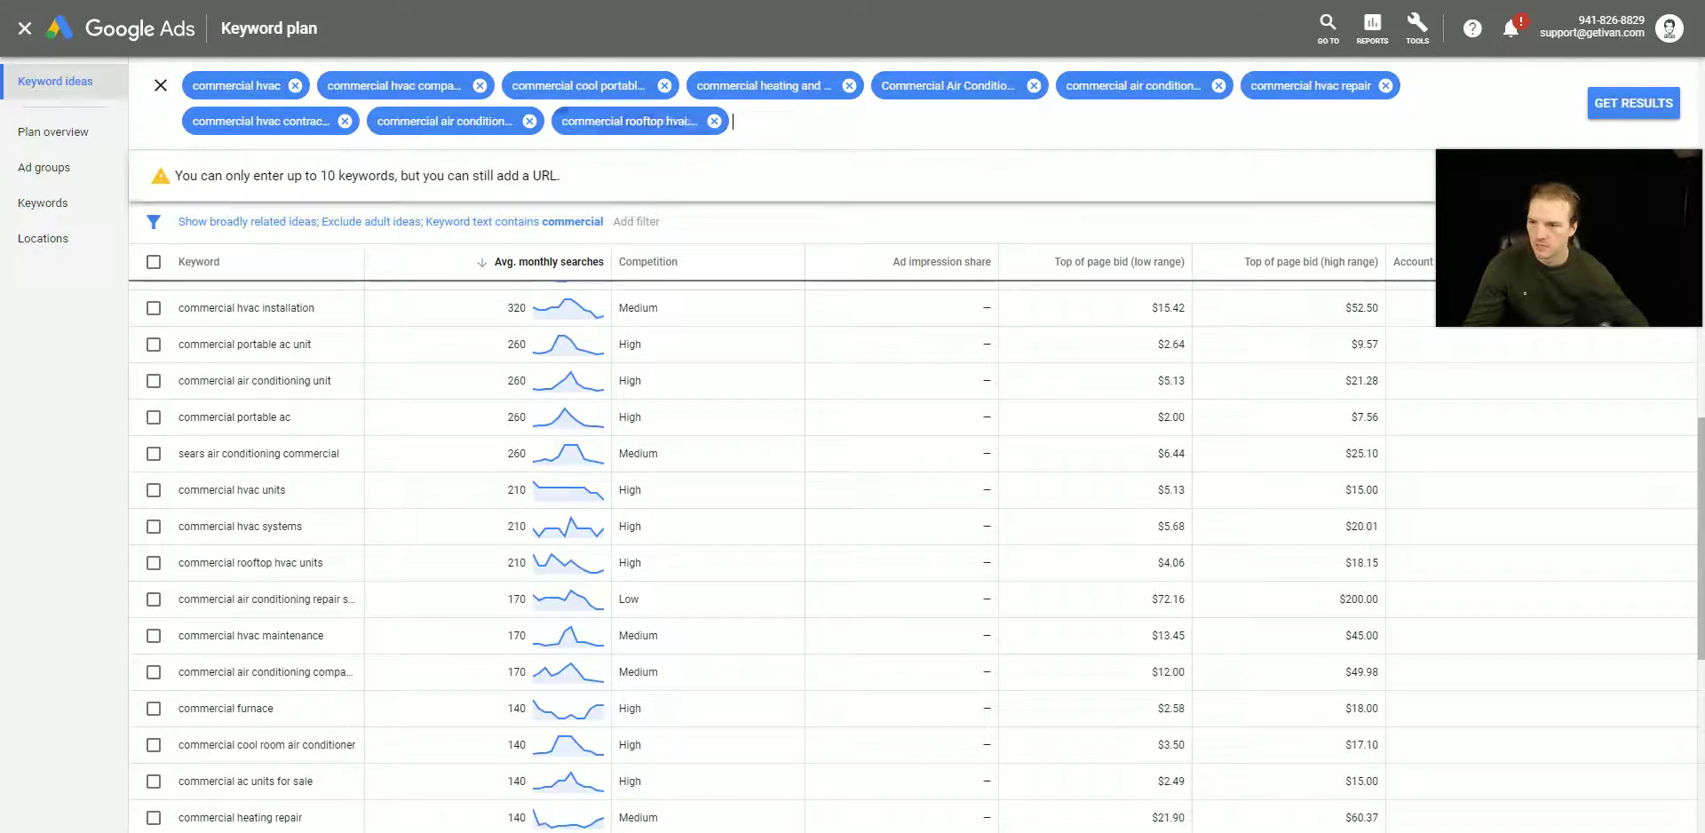
Step: Get keyword ideas for the ten search terms and remove the filter limiting keyword text to commercial
{"action": "scroll", "coordinate": [346, 489], "scroll_direction": "up", "scroll_amount": 1}
{"action": "scroll", "coordinate": [346, 488], "scroll_direction": "up", "scroll_amount": 10}
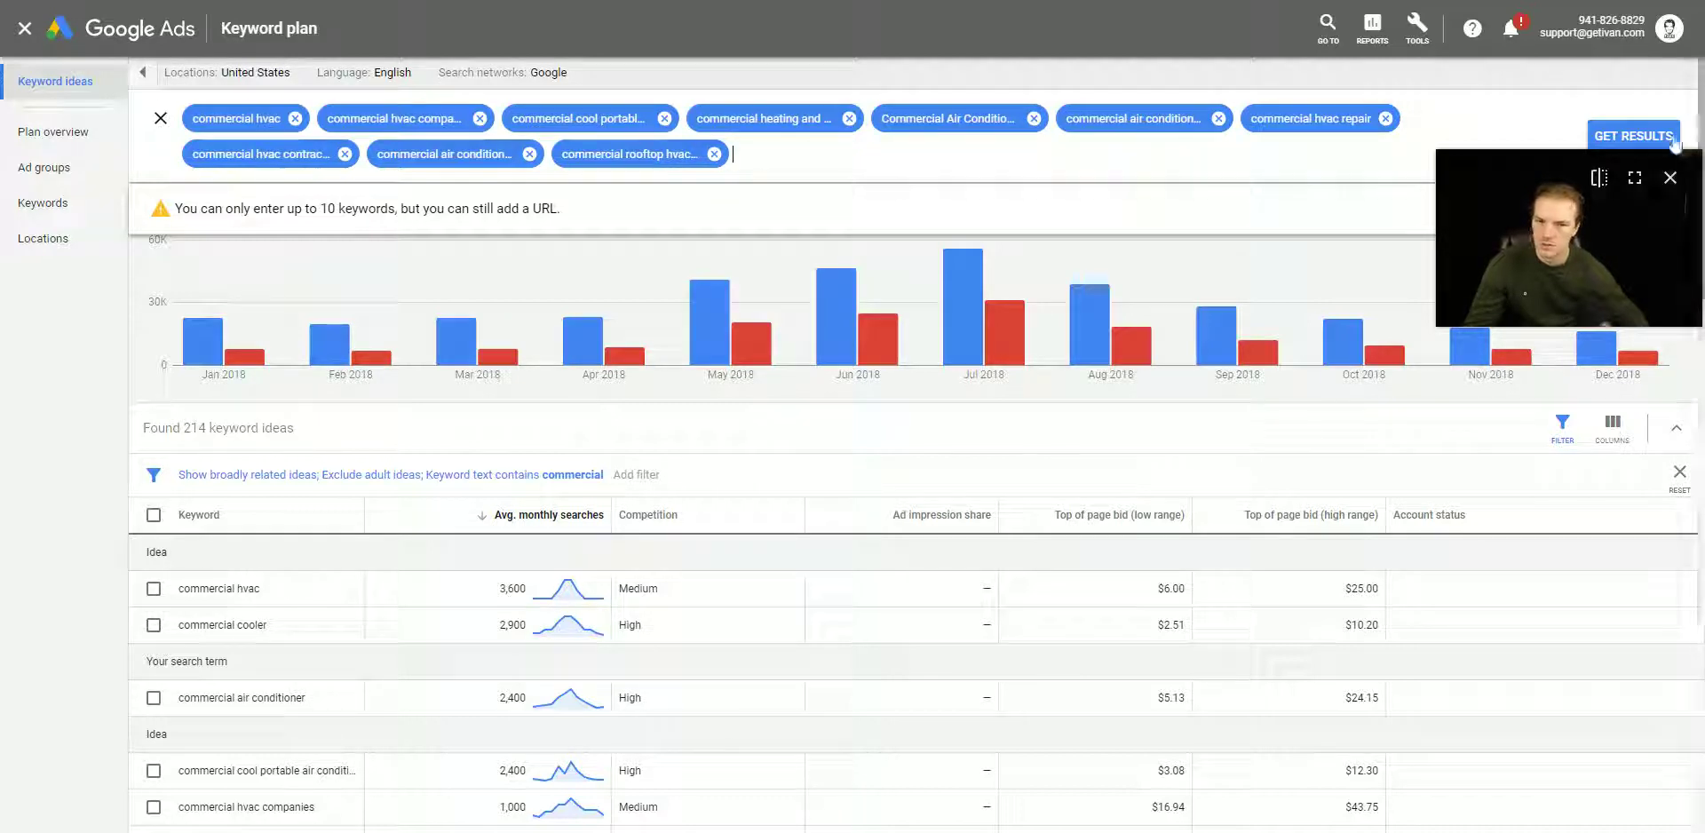
{"action": "left_click", "coordinate": [1625, 135]}
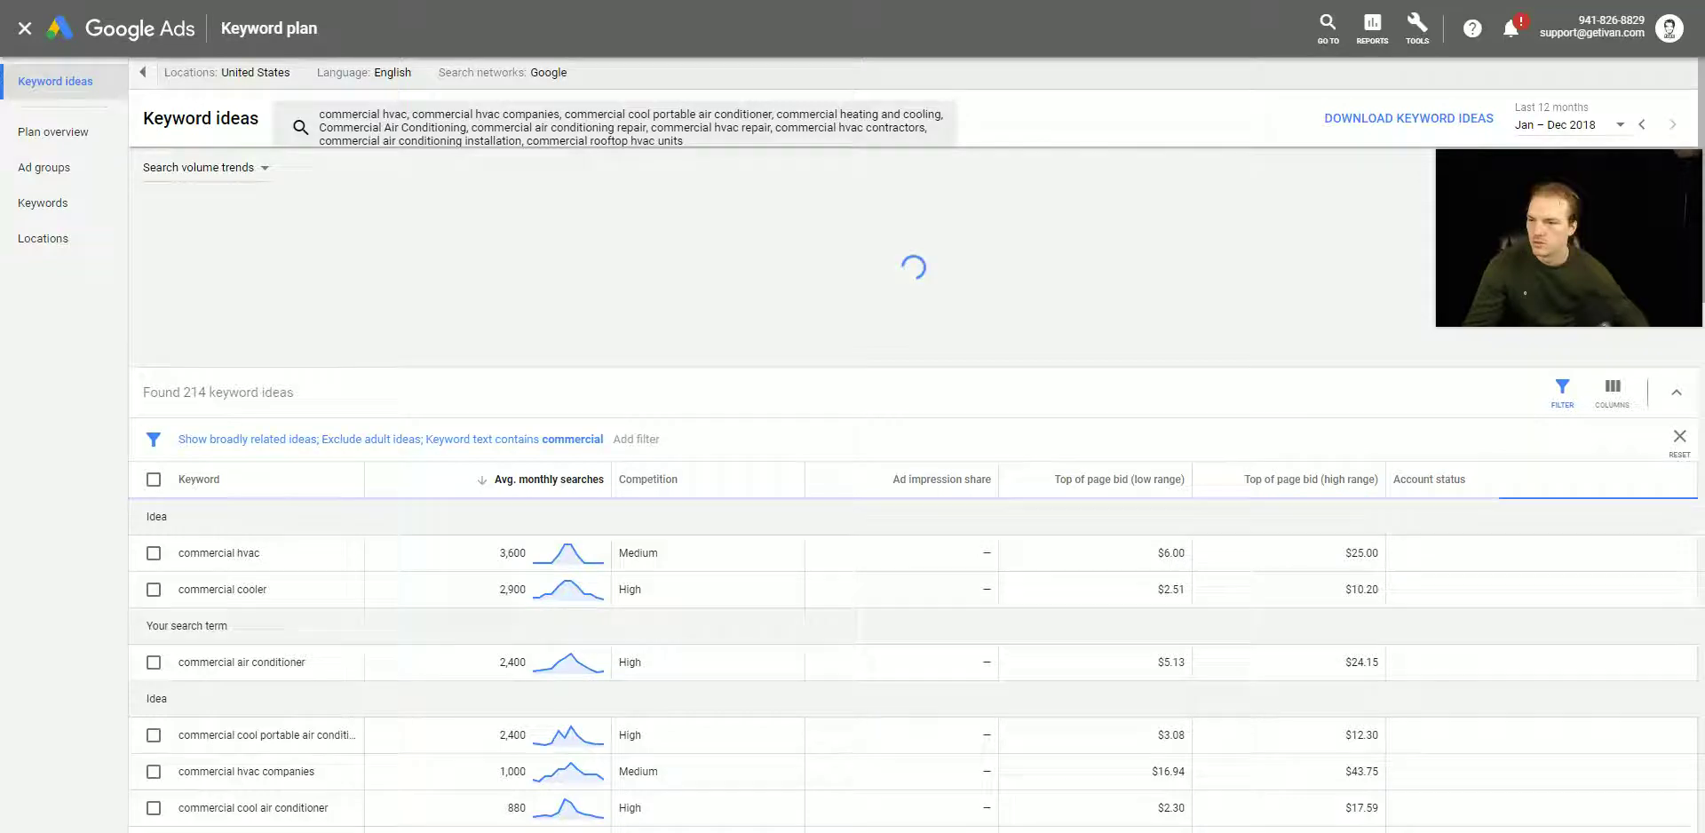
{"action": "left_click", "coordinate": [569, 439]}
{"action": "key", "text": "Return"}
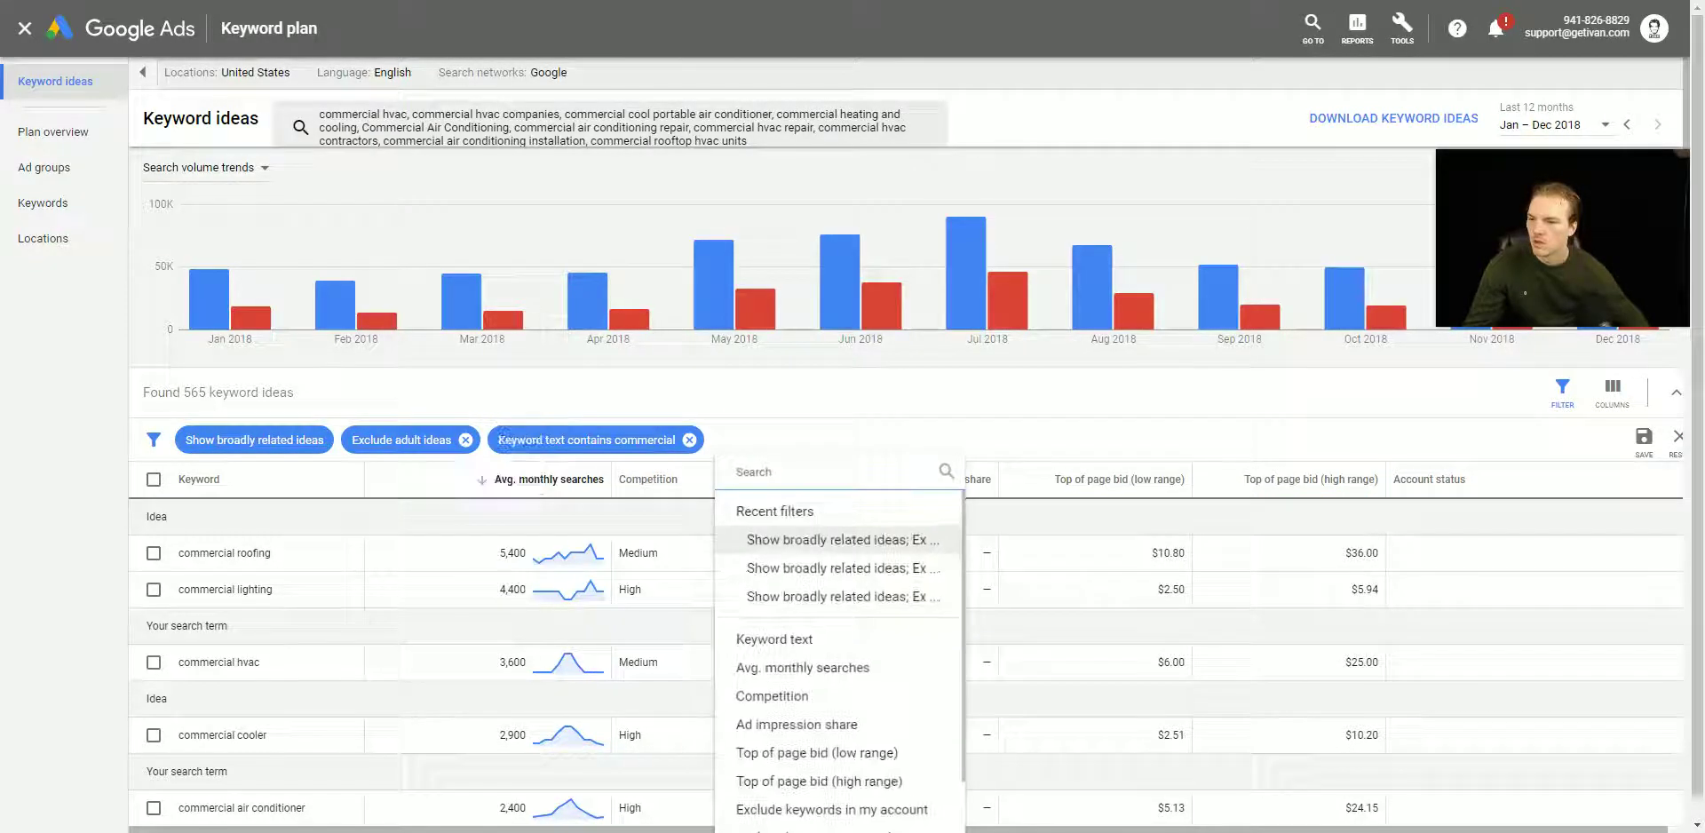
{"action": "left_click", "coordinate": [690, 439]}
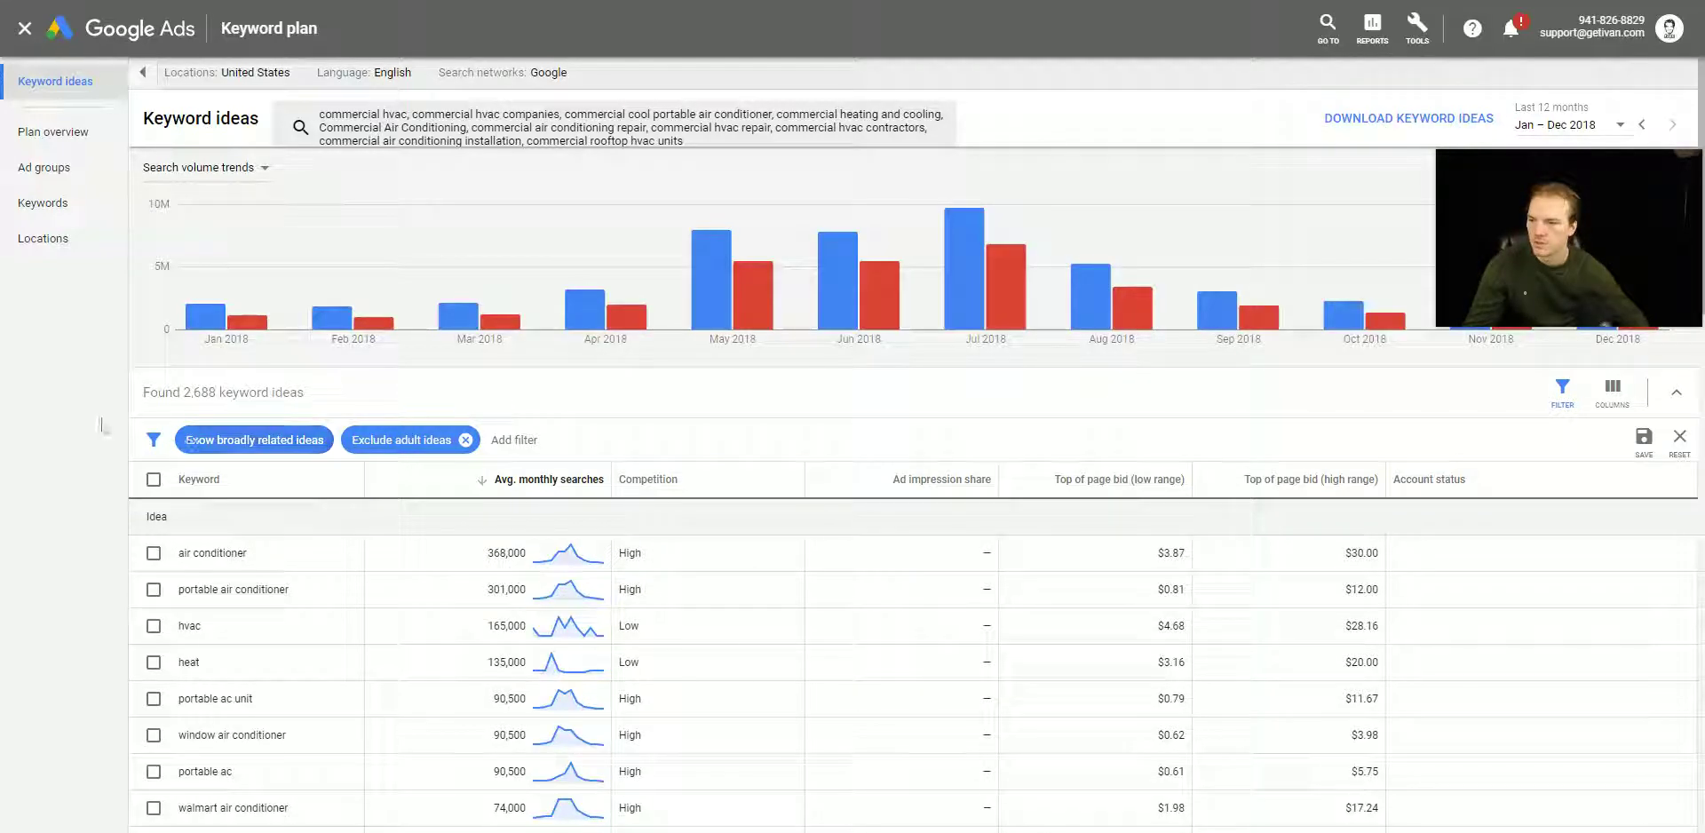
Step: Select all the keyword ideas across every page of results and download them
{"action": "left_click", "coordinate": [155, 484]}
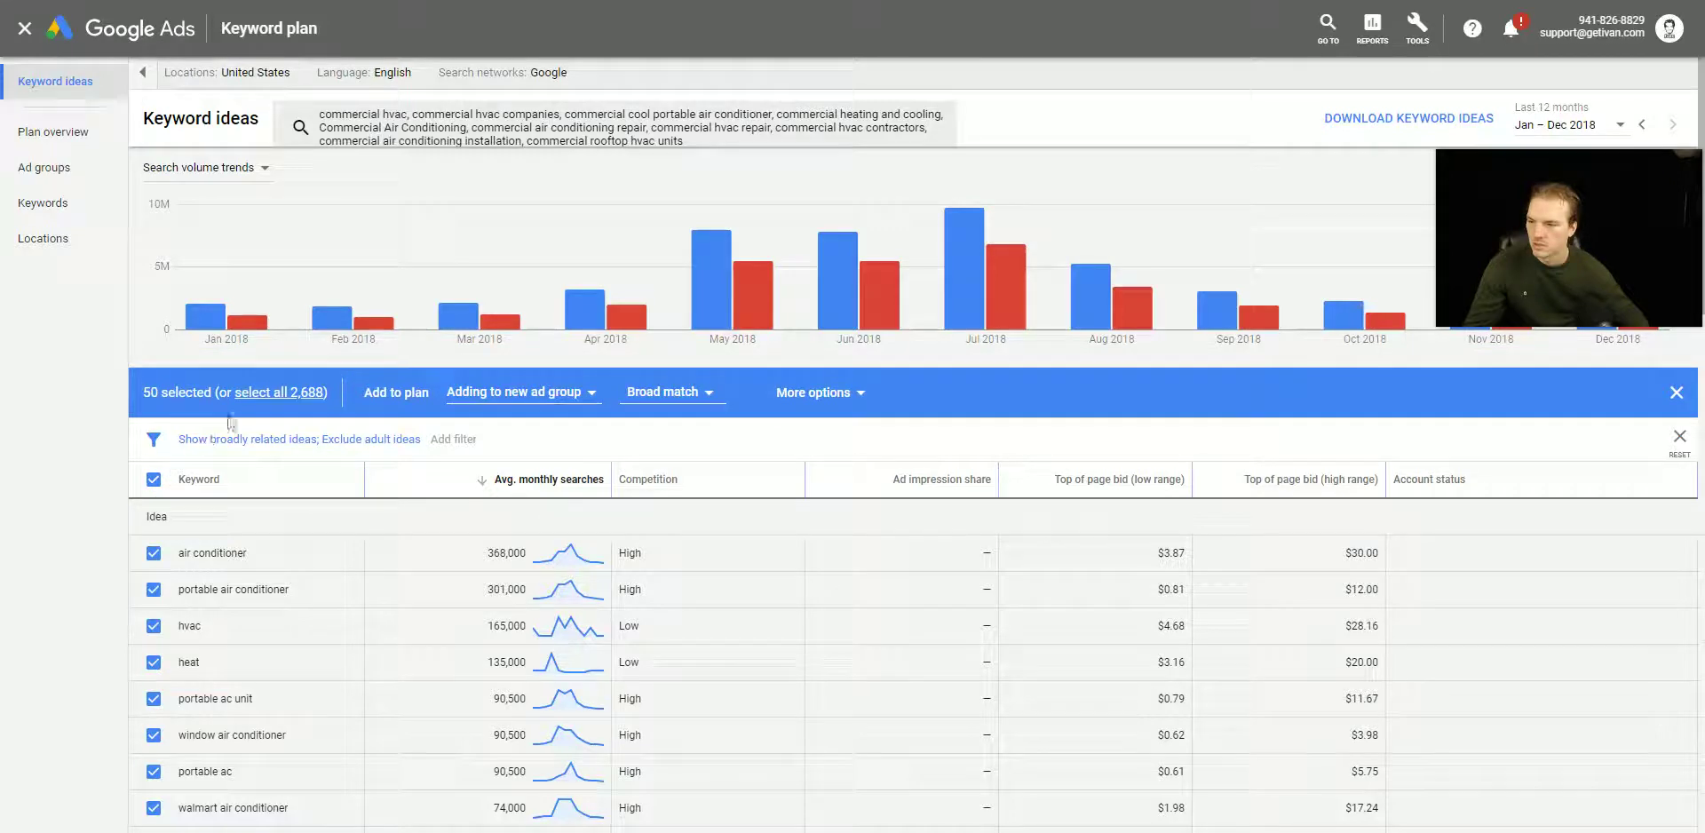
{"action": "left_click", "coordinate": [275, 394]}
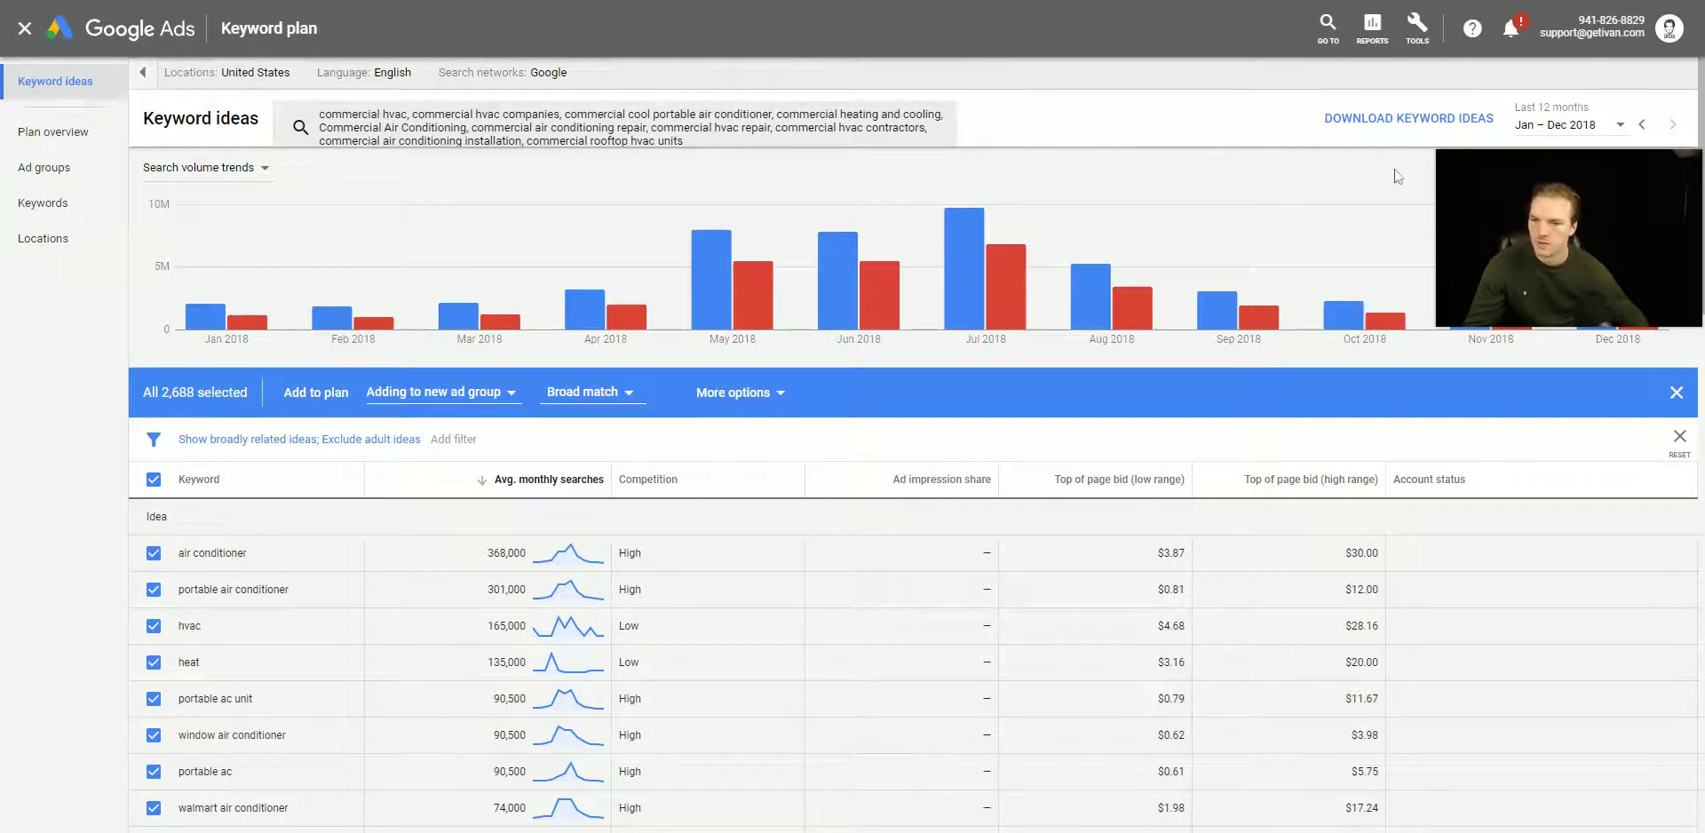
{"action": "left_click", "coordinate": [1343, 129]}
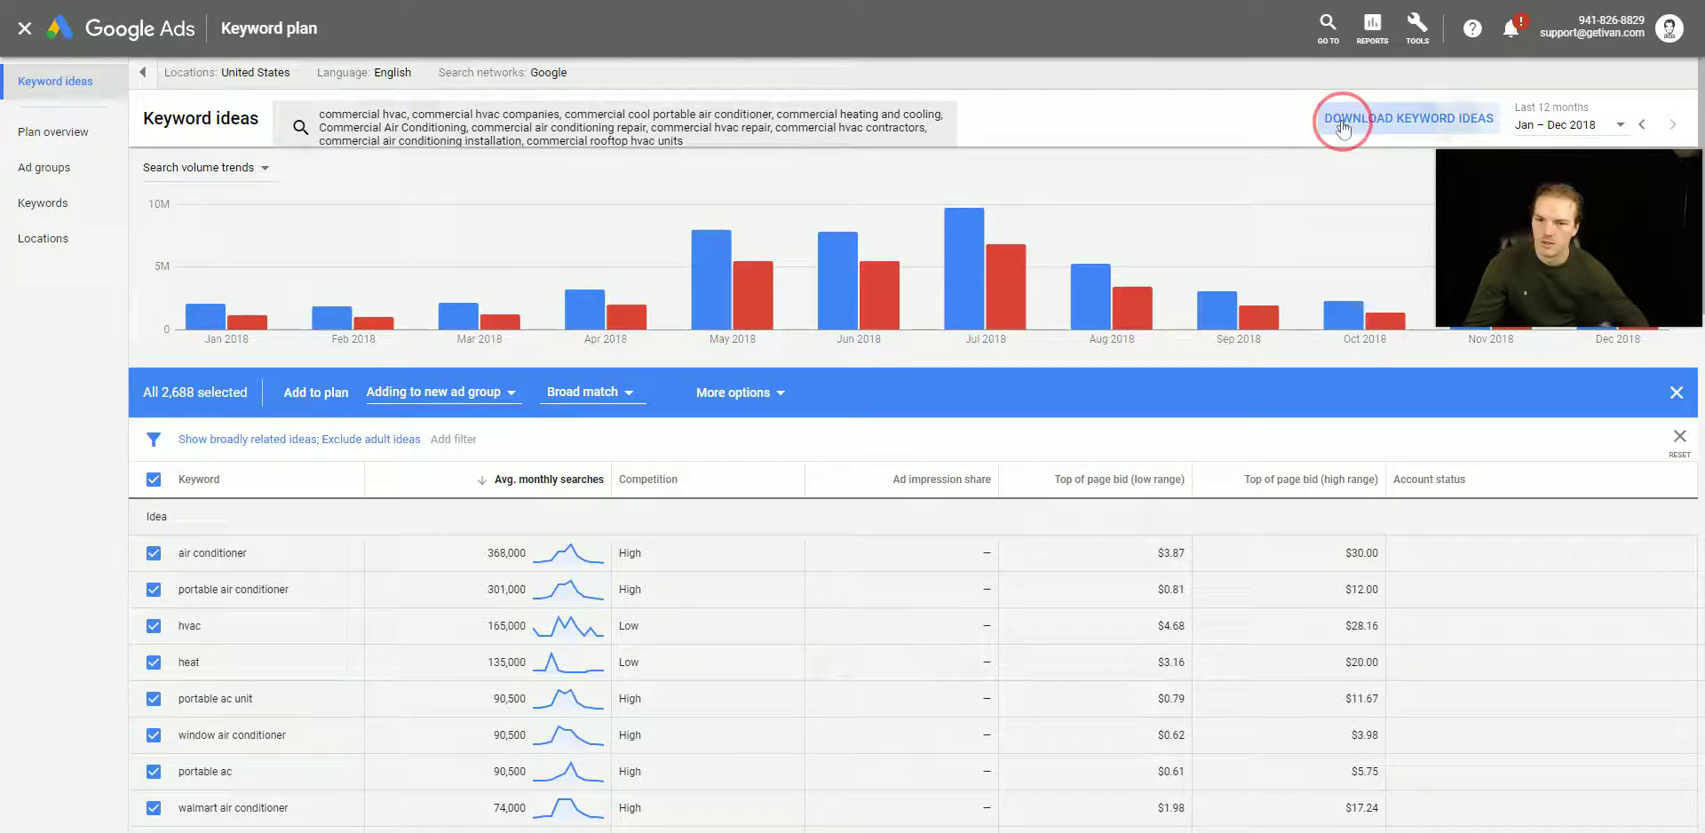
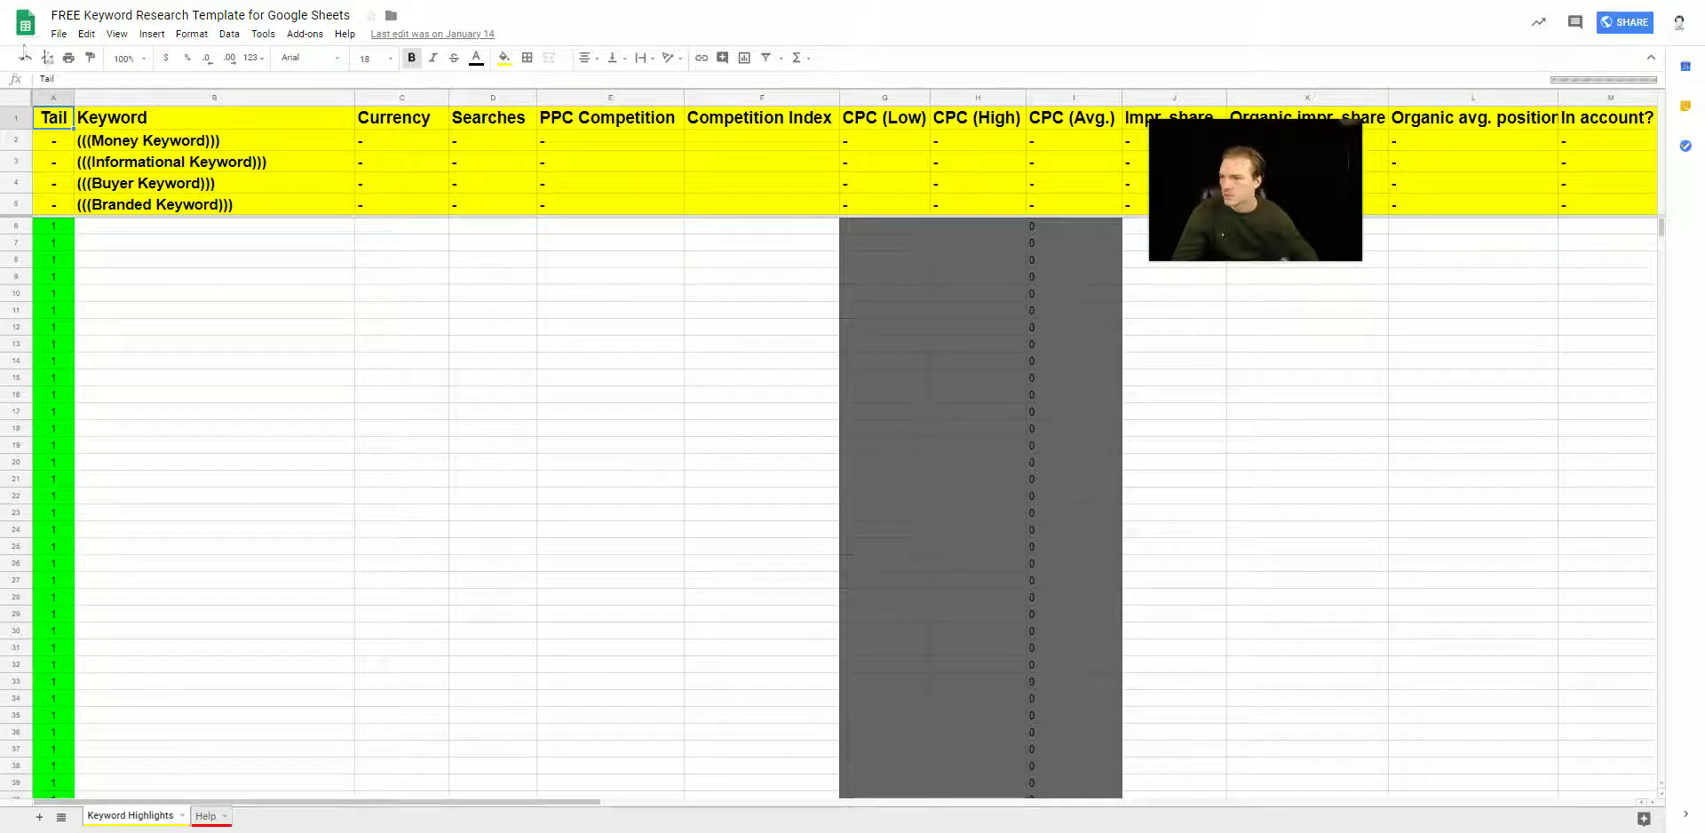
Step: Start a copy of the FREE Keyword Research Template spreadsheet and browse to Pre-Built Keyword Research in the GETIVAN LLC | Keyword Research team drive
{"action": "left_click", "coordinate": [58, 36]}
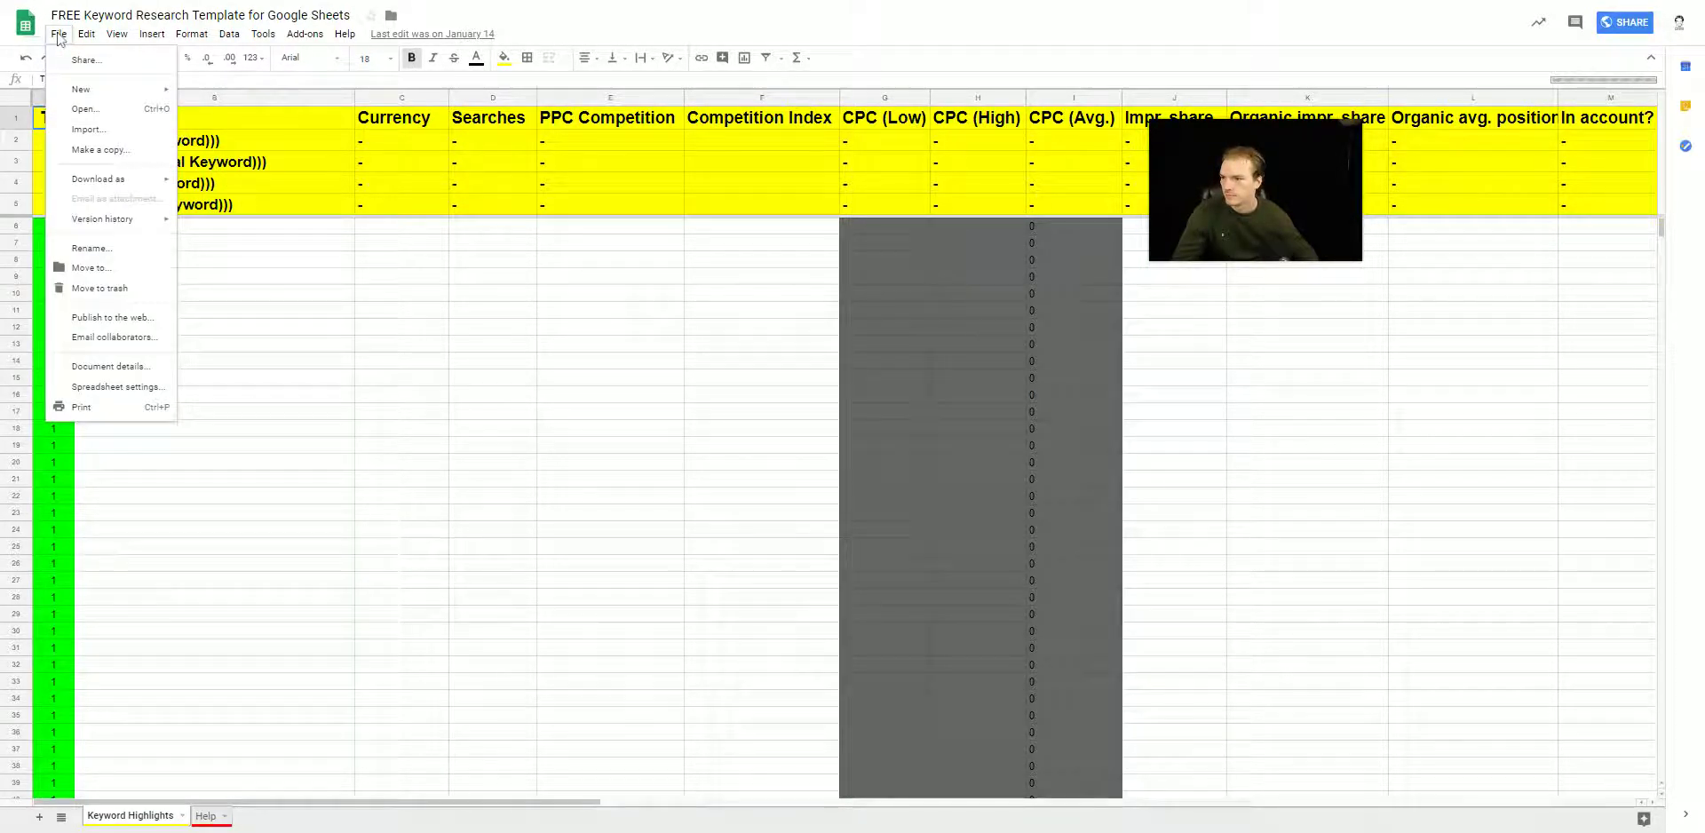
{"action": "left_click", "coordinate": [75, 152]}
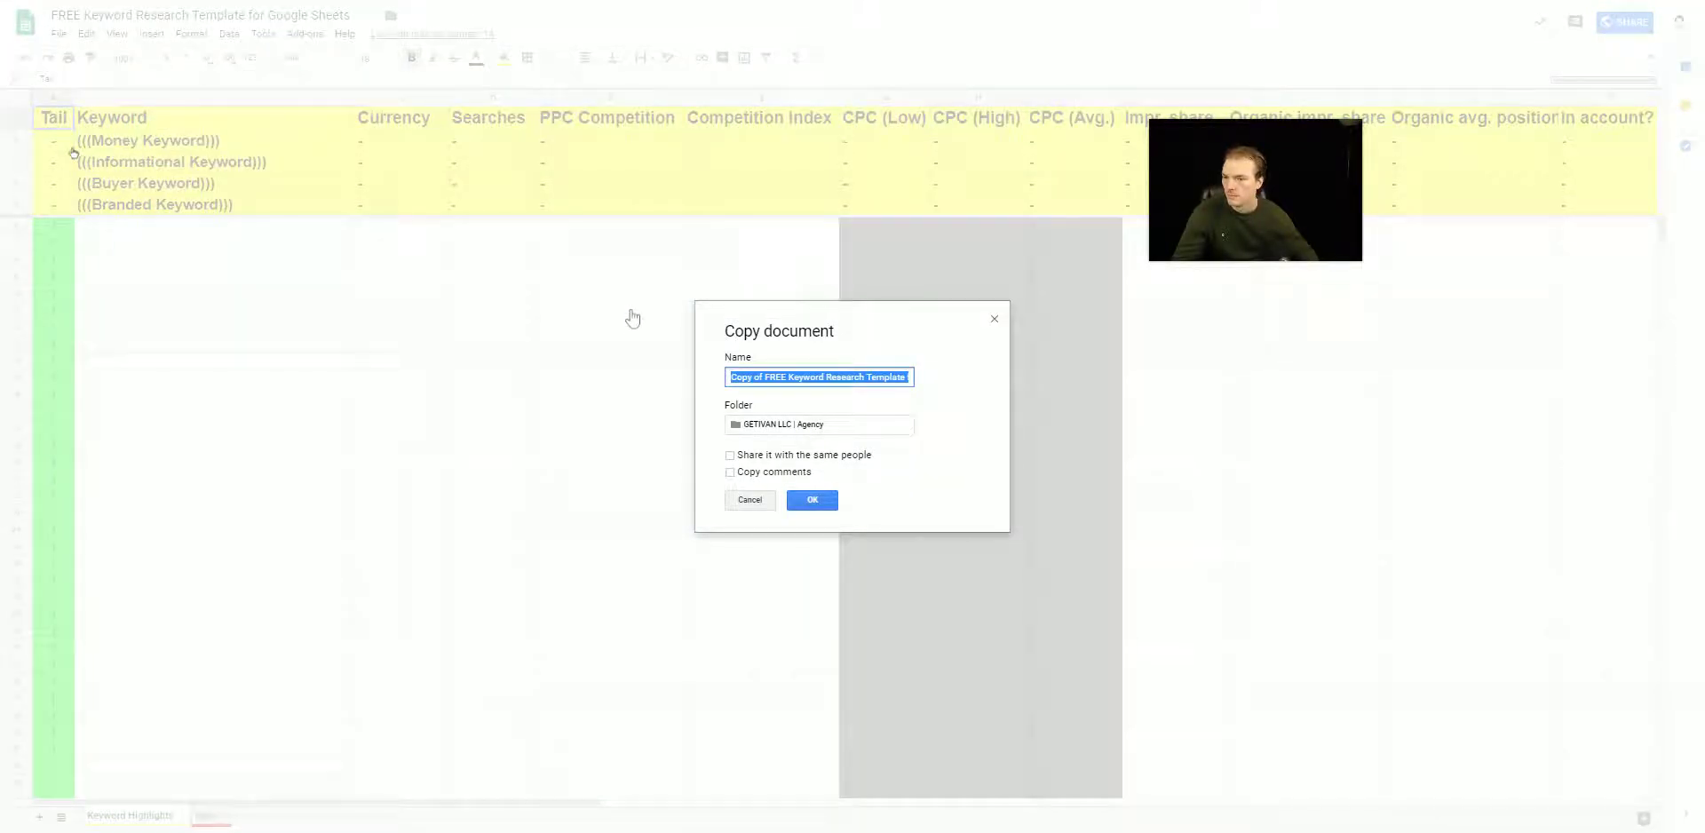
{"action": "left_click", "coordinate": [816, 430]}
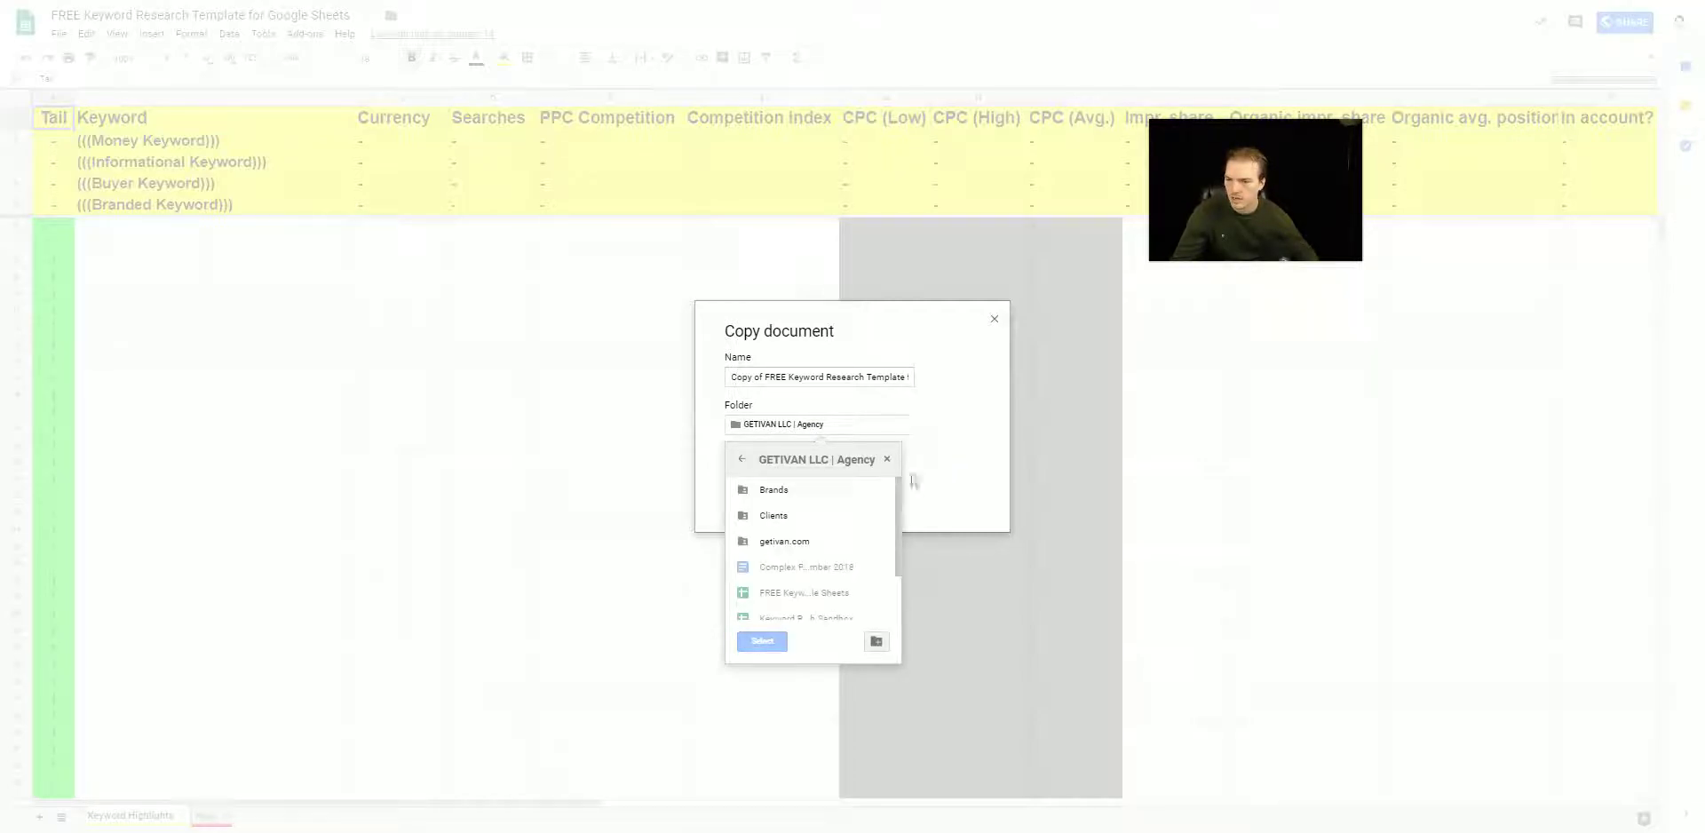
{"action": "left_click", "coordinate": [742, 460]}
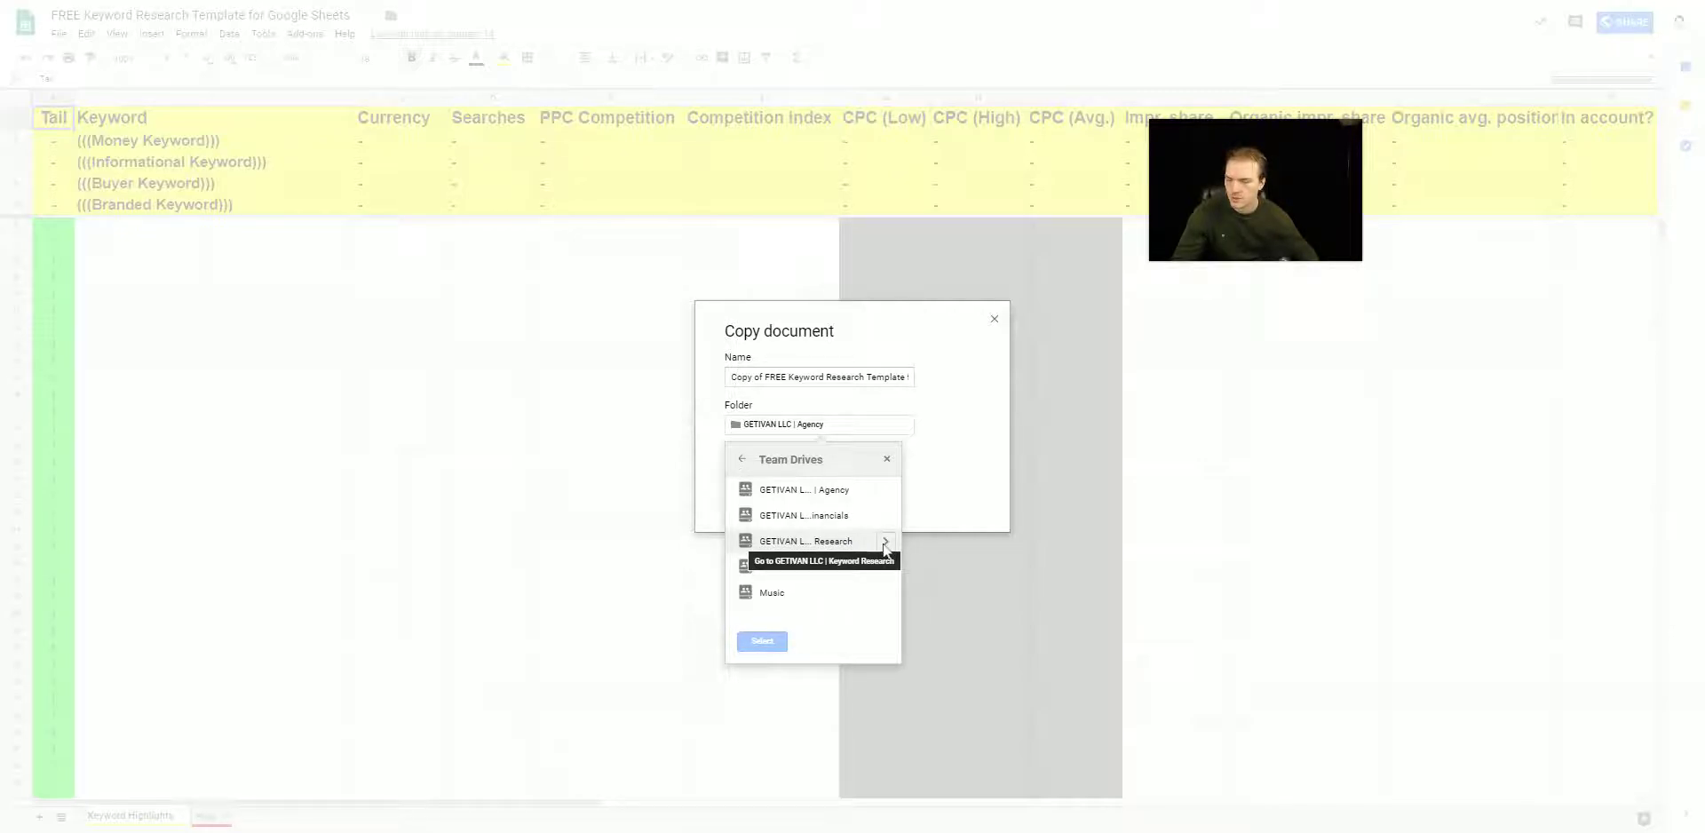
{"action": "left_click", "coordinate": [884, 544]}
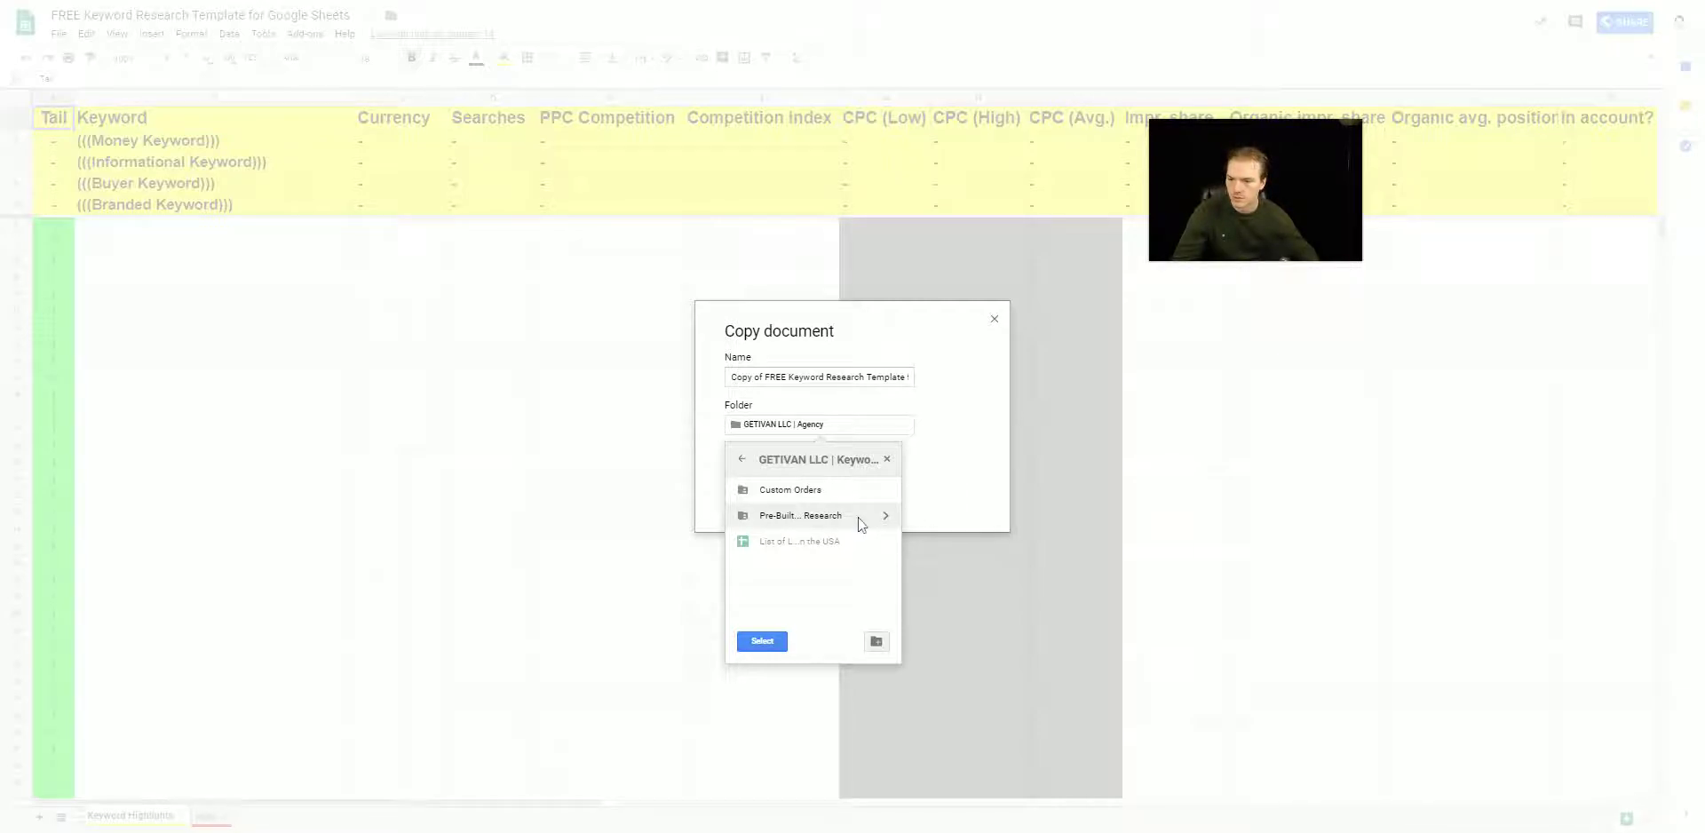
{"action": "left_click", "coordinate": [887, 519]}
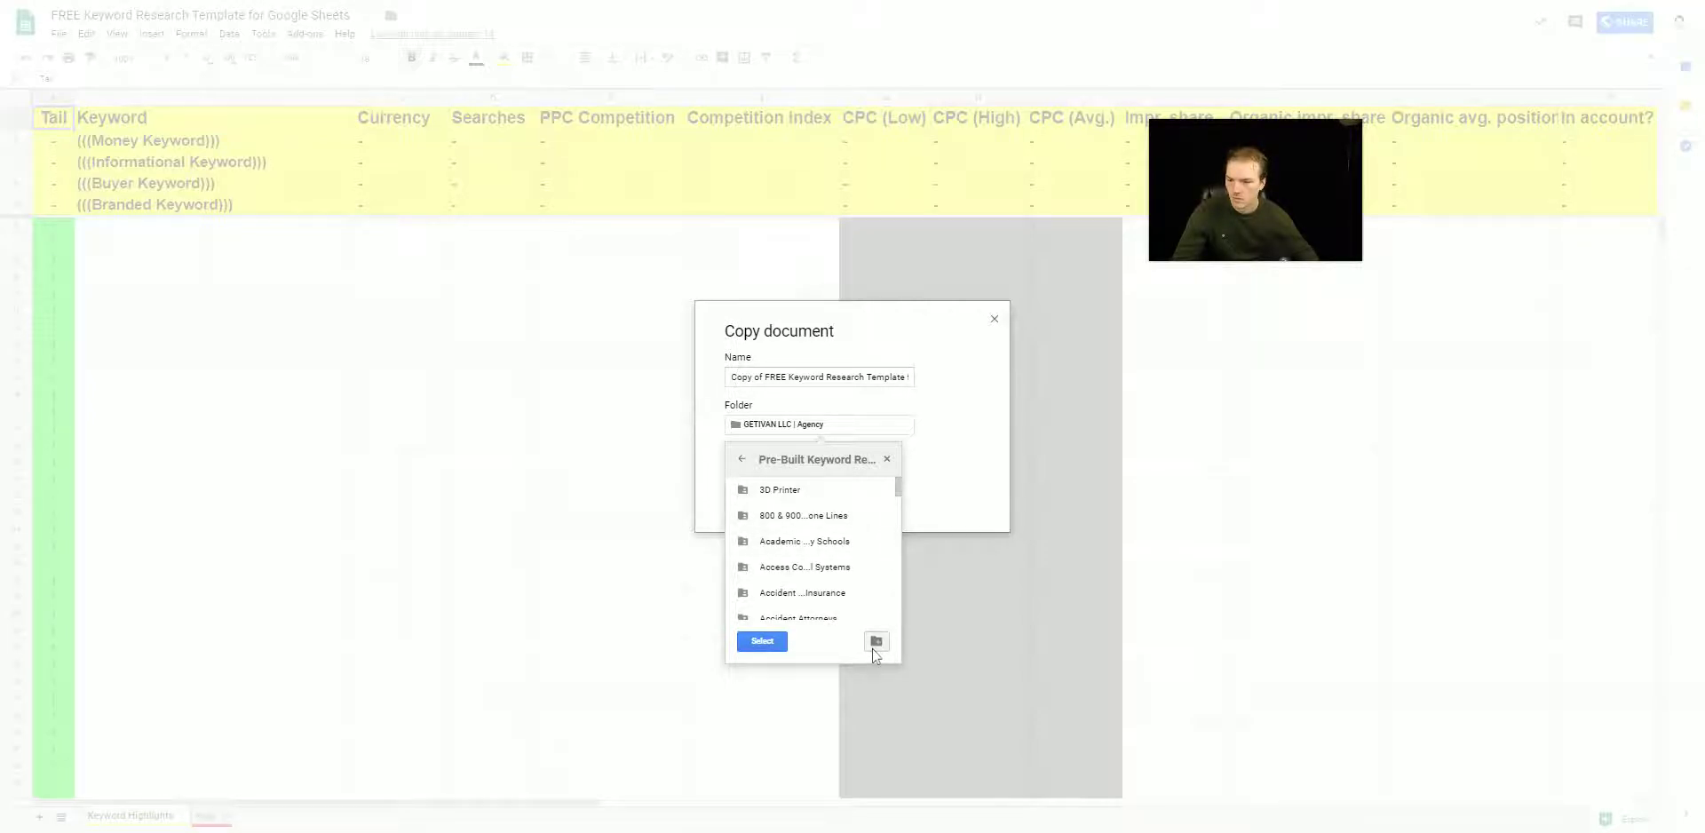
Step: Create a folder named Commercial Air Conditioning in Pre-Built Keyword Research and choose it as the copy's destination
{"action": "left_click", "coordinate": [876, 641]}
{"action": "type", "text": "Comm"}
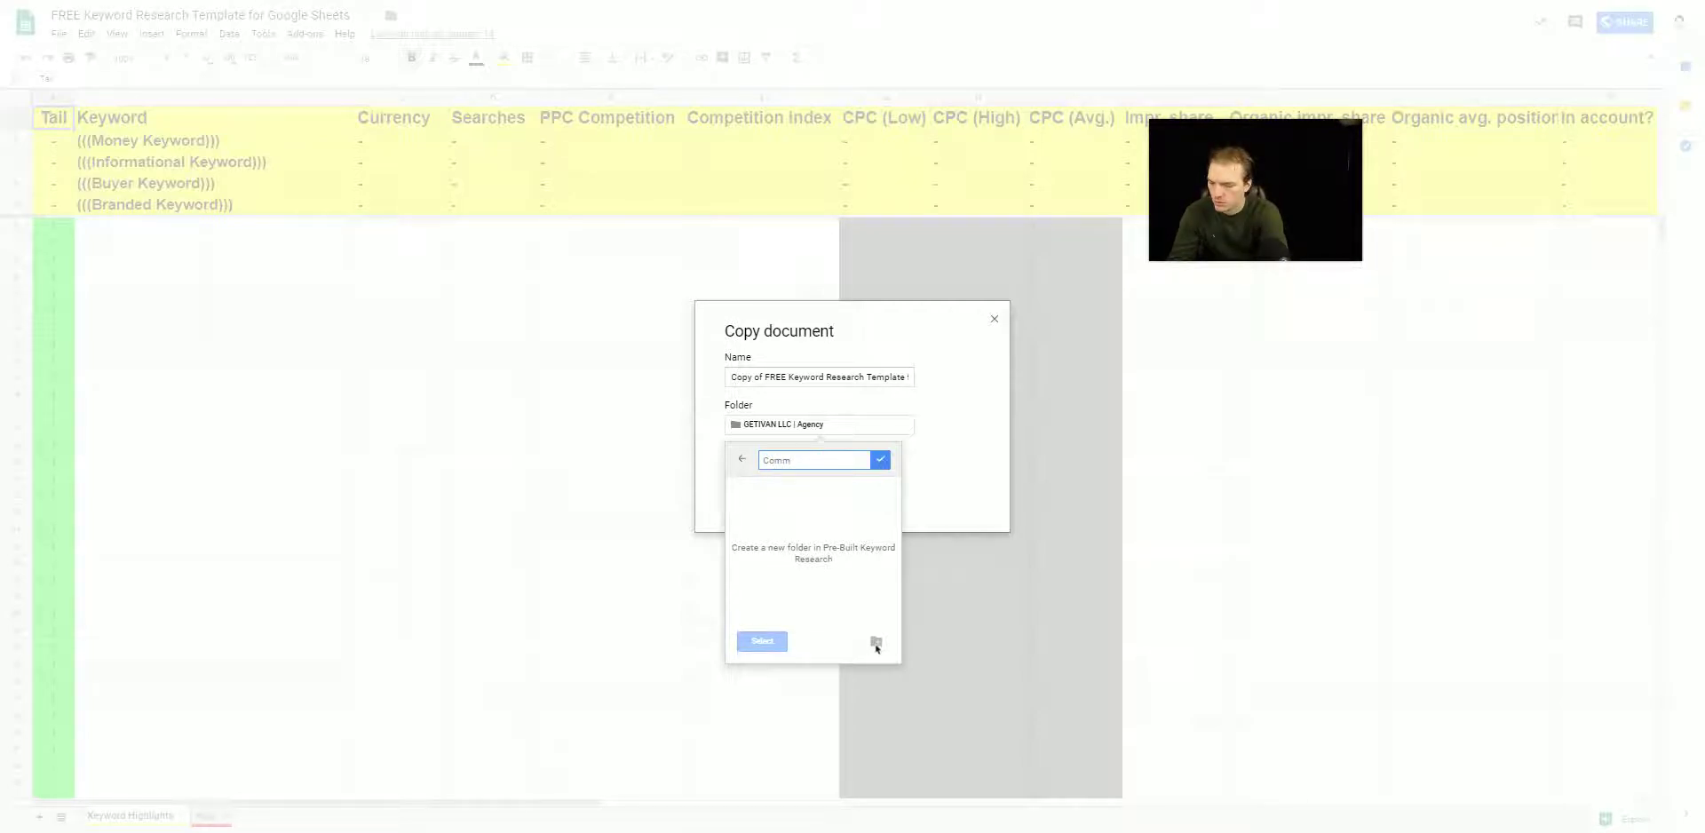
{"action": "type", "text": "ercial Air Conditioning"}
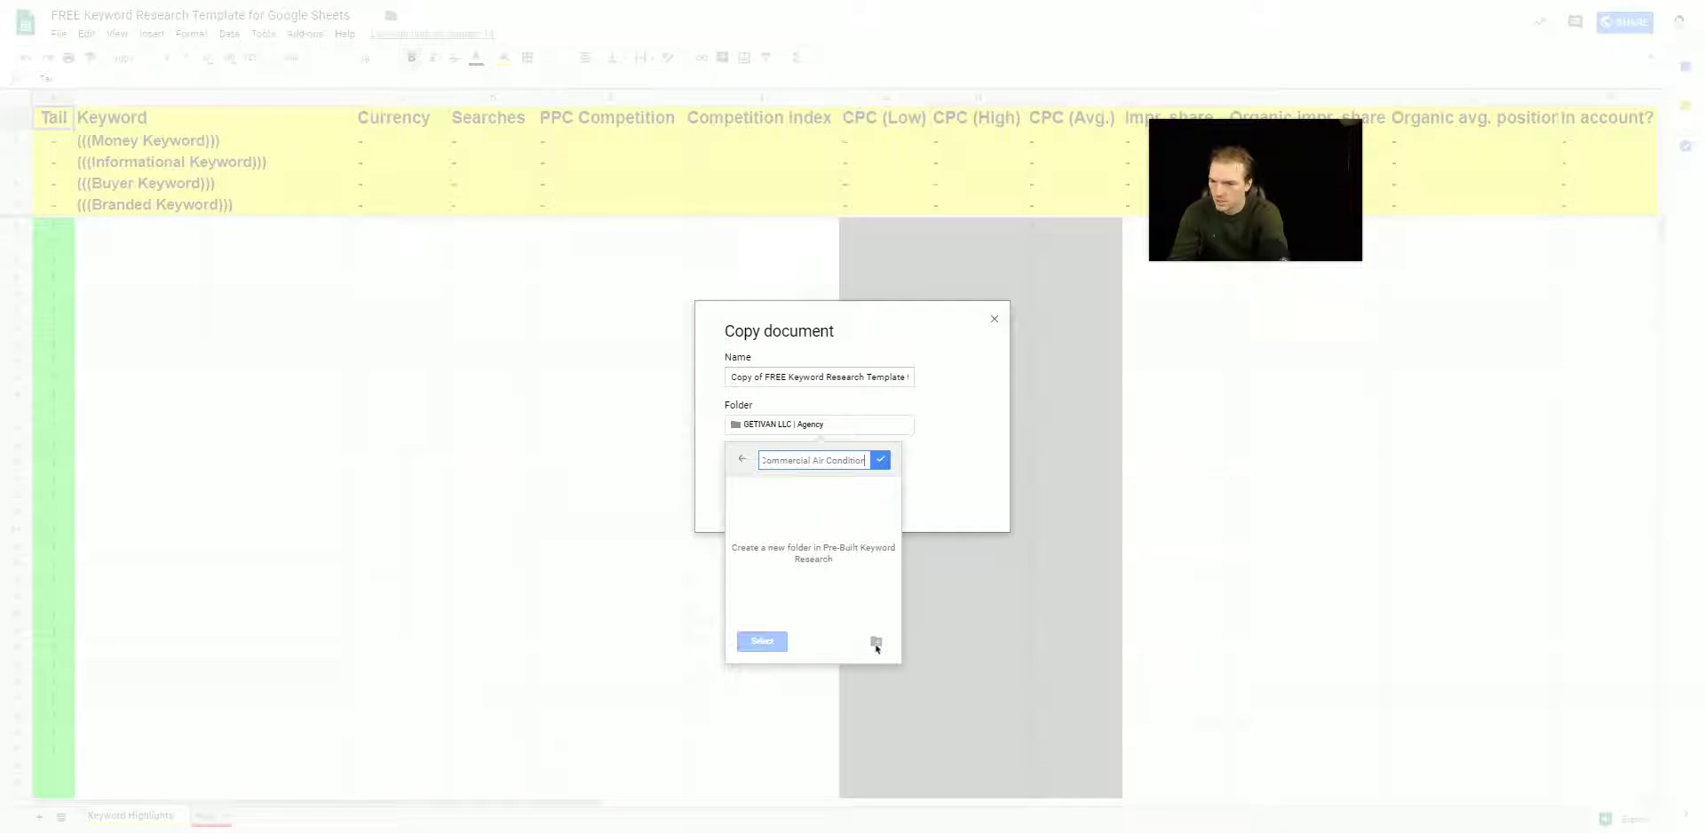
{"action": "key", "text": "Return"}
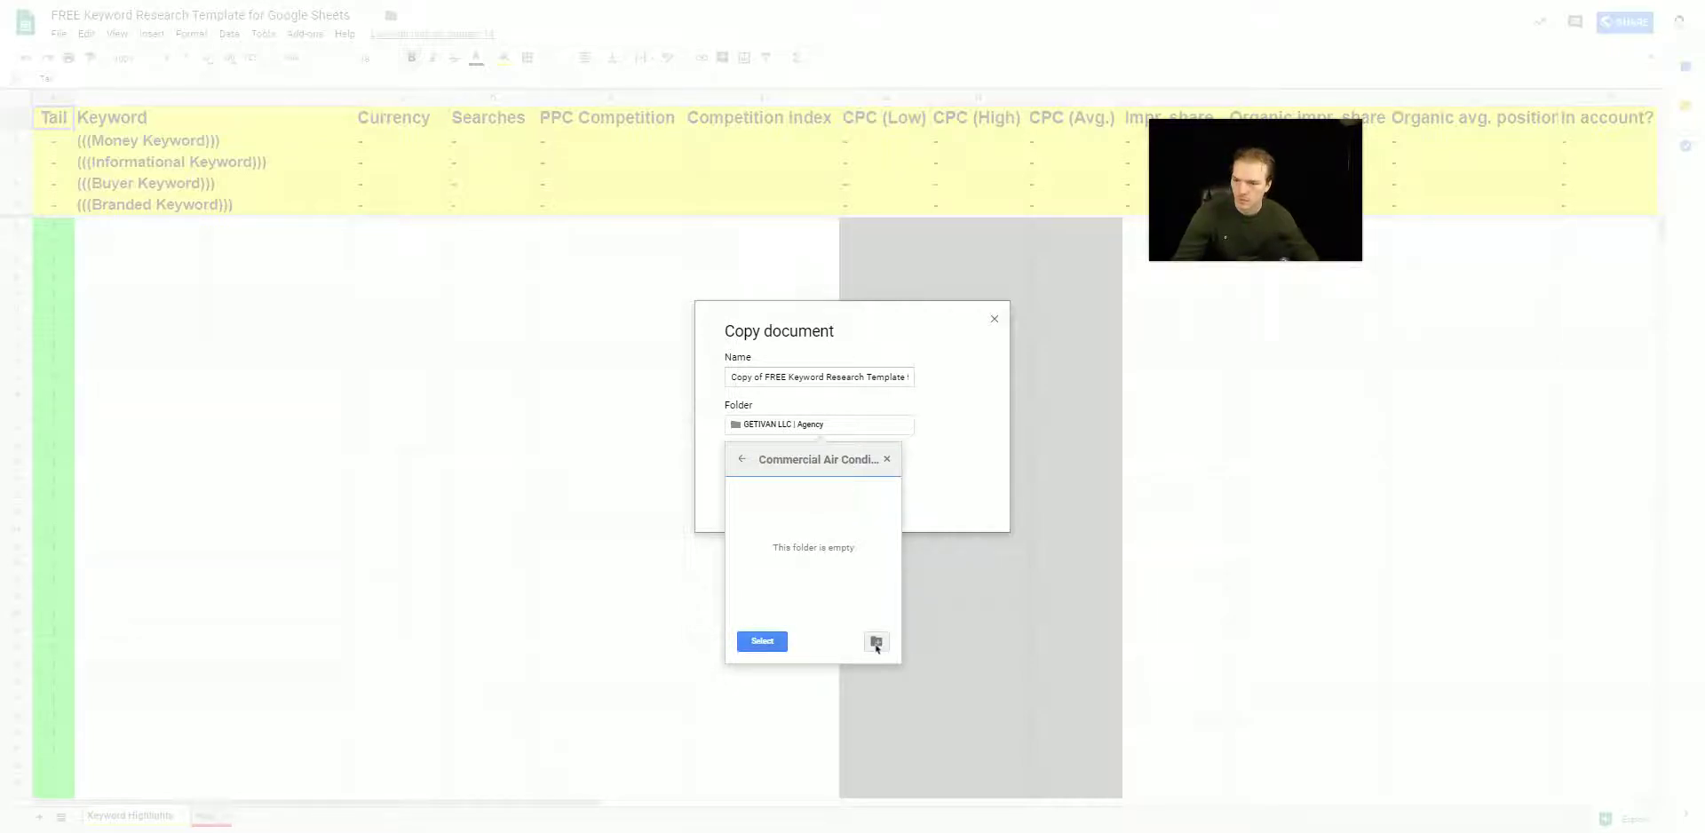
{"action": "left_click", "coordinate": [762, 641]}
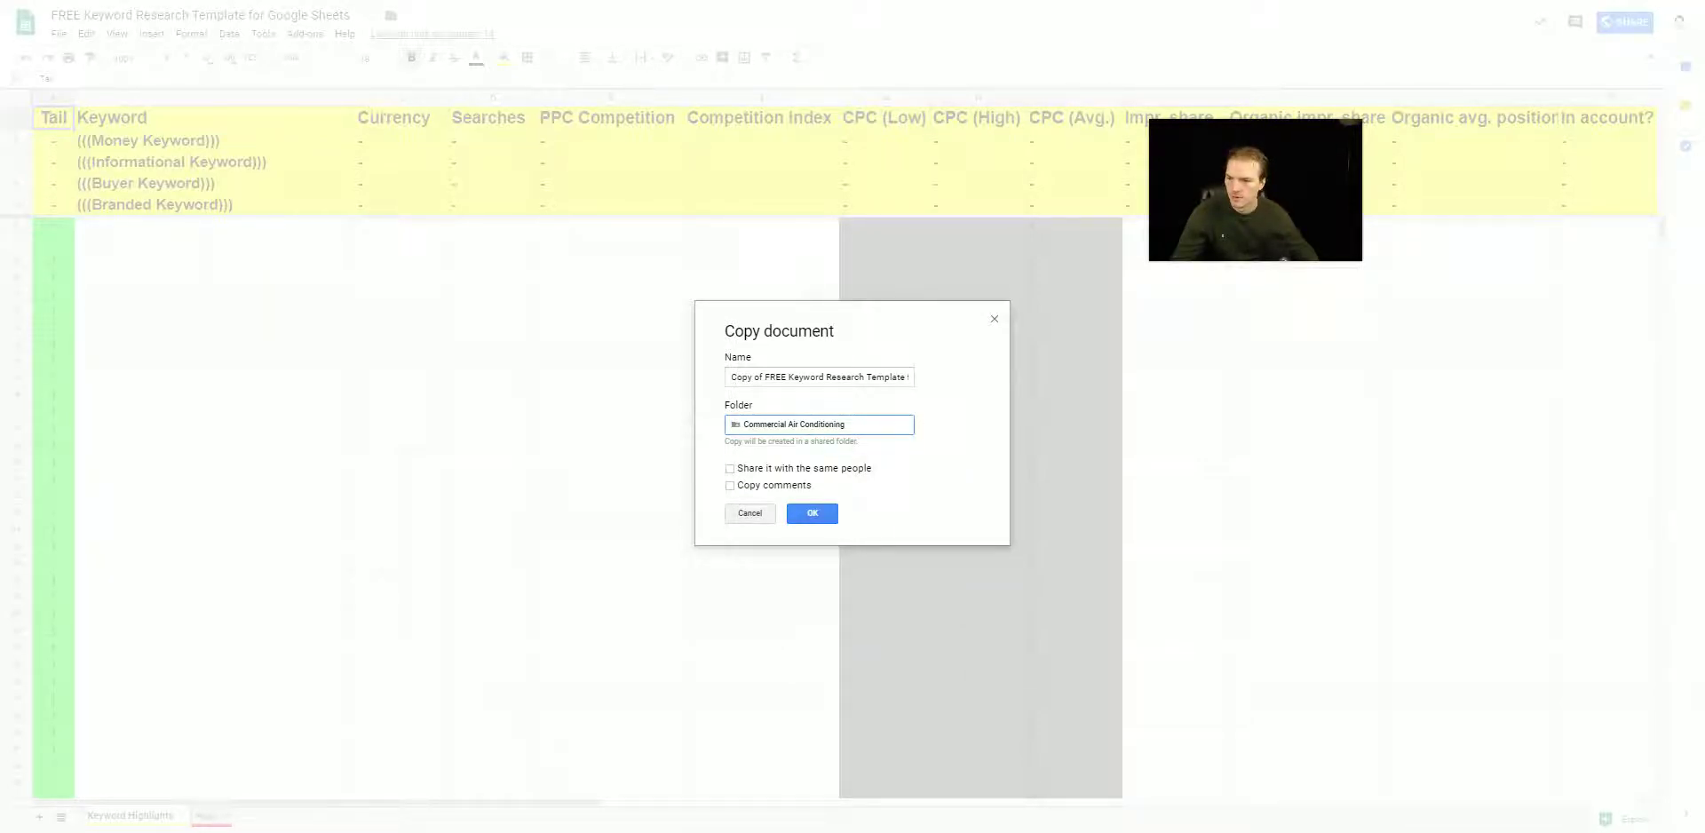
Step: Name the copy Keyword Research for Commercial Air Conditioning and create it
{"action": "left_click", "coordinate": [789, 377]}
{"action": "left_click_drag", "start_coordinate": [788, 376], "coordinate": [582, 361]}
{"action": "key", "text": "BackSpace"}
{"action": "left_click_drag", "start_coordinate": [791, 376], "coordinate": [1017, 382]}
{"action": "type", "text": "for Com"}
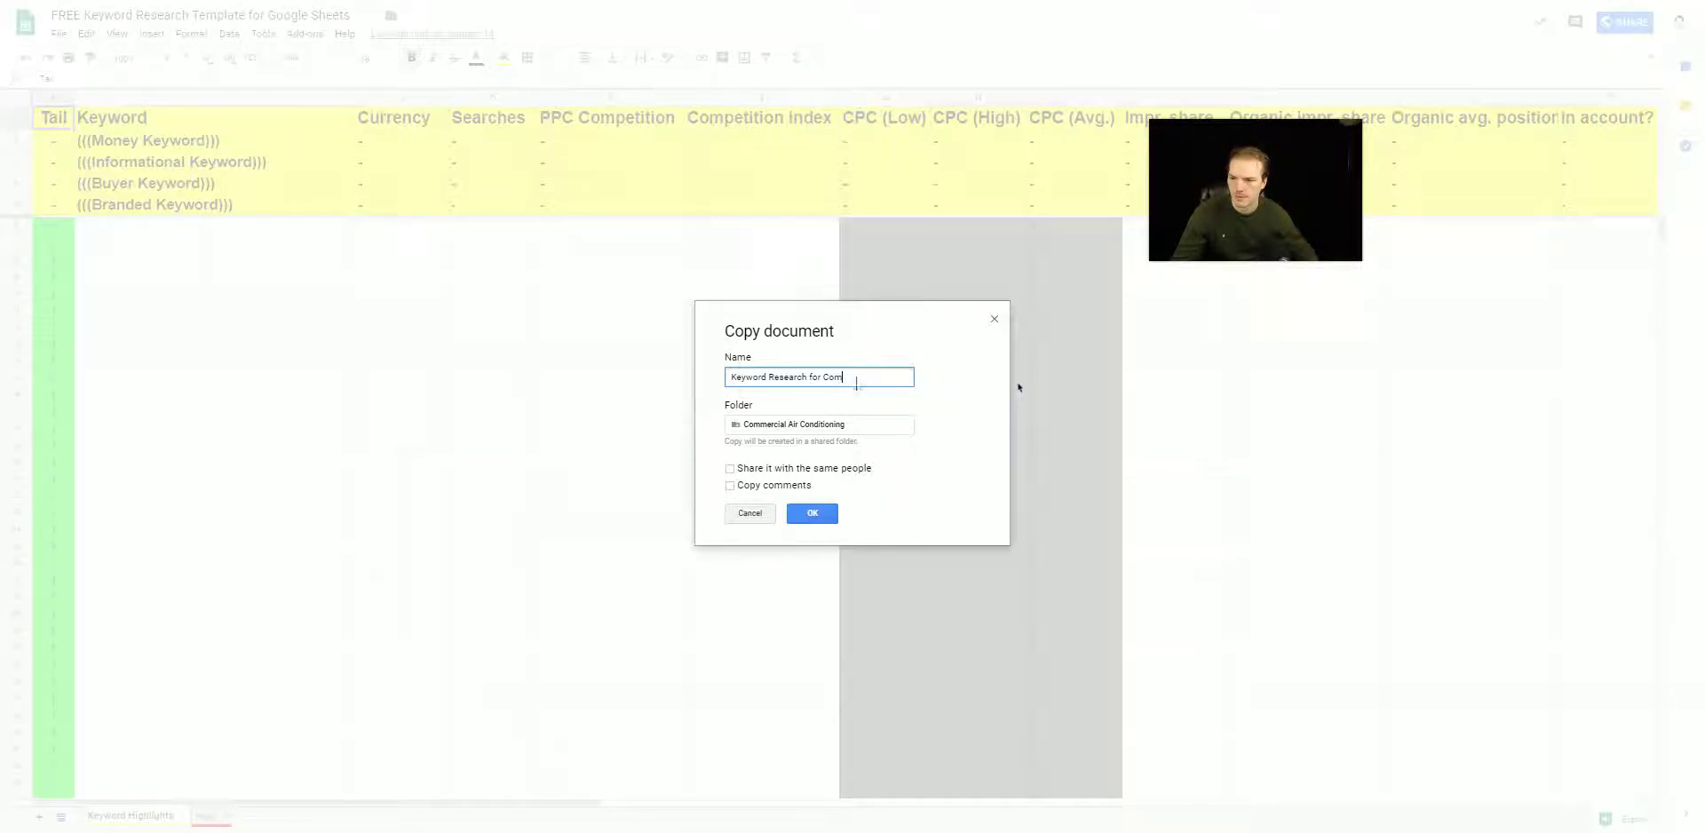
{"action": "type", "text": "mercial Air Conc"}
{"action": "type", "text": "itioning"}
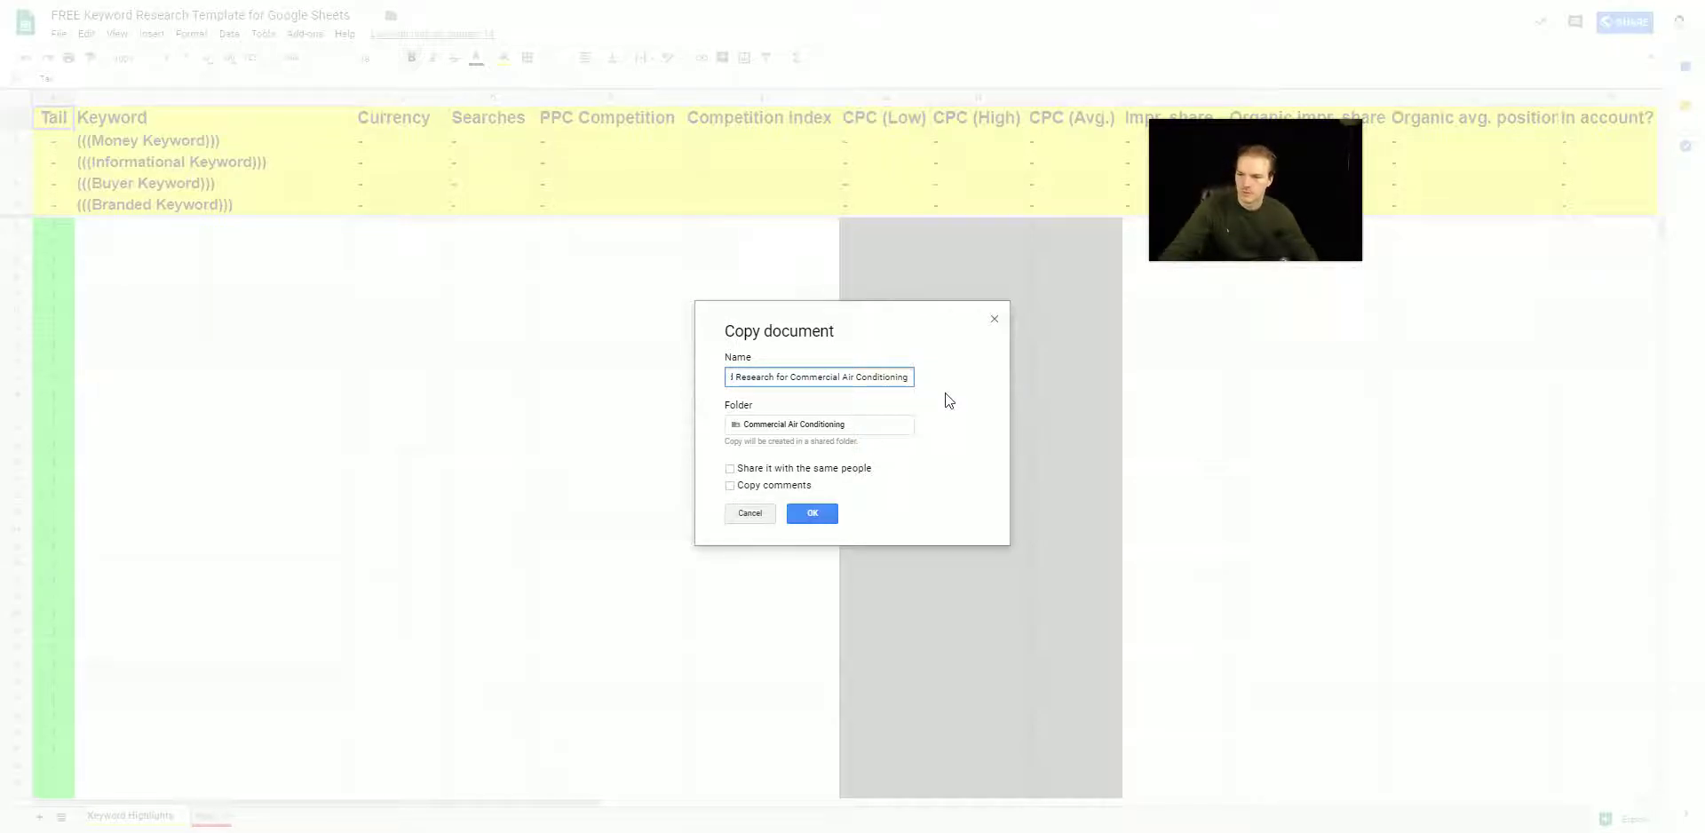
{"action": "left_click", "coordinate": [812, 513]}
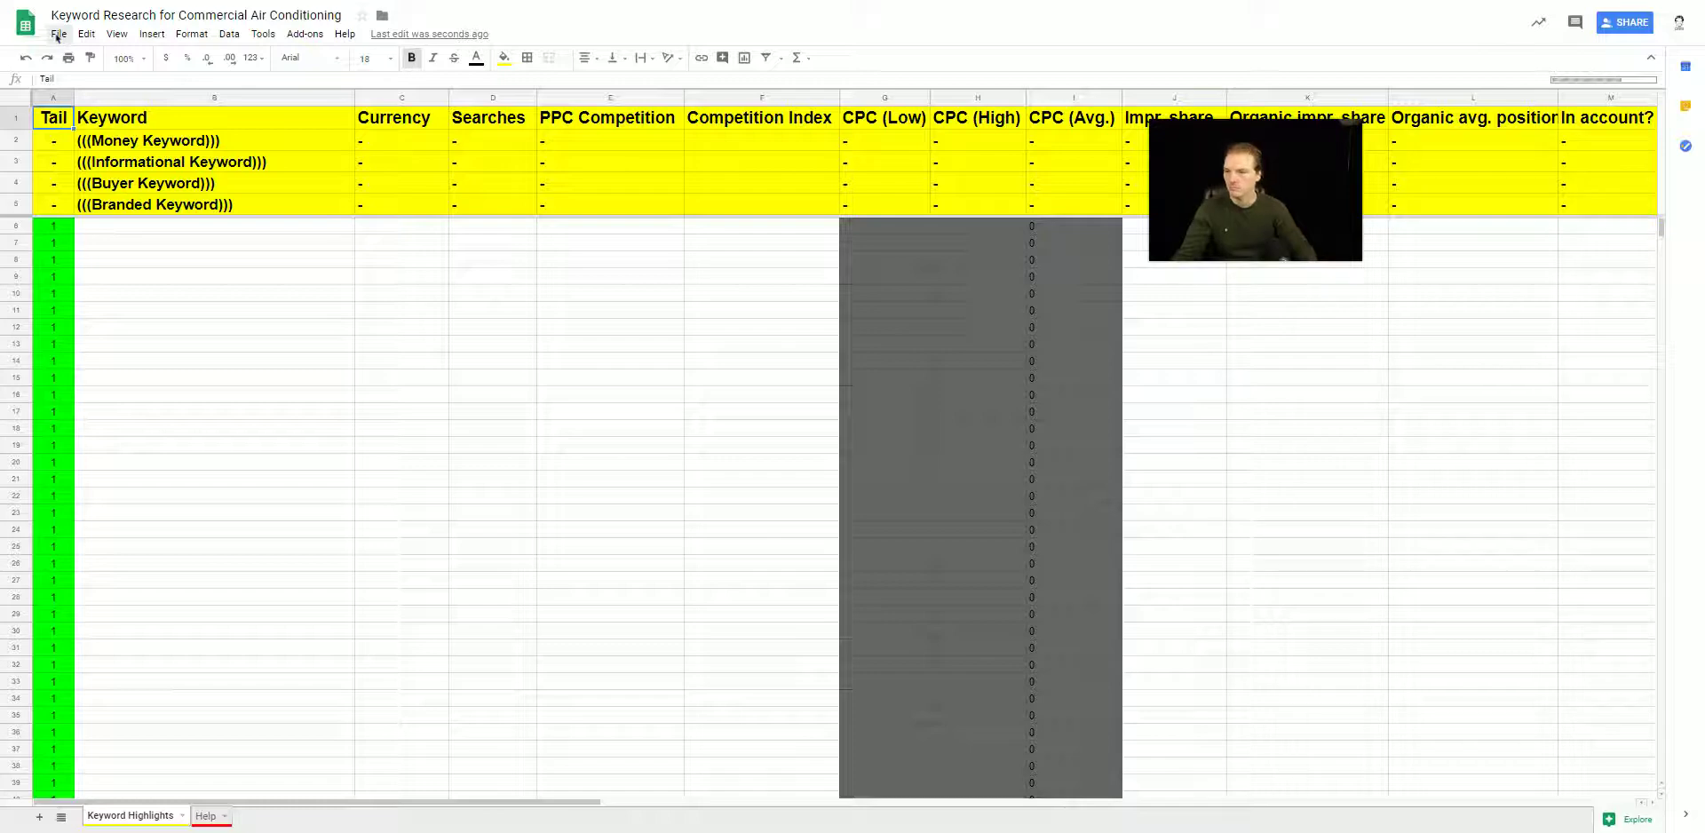
{"action": "left_click", "coordinate": [90, 228]}
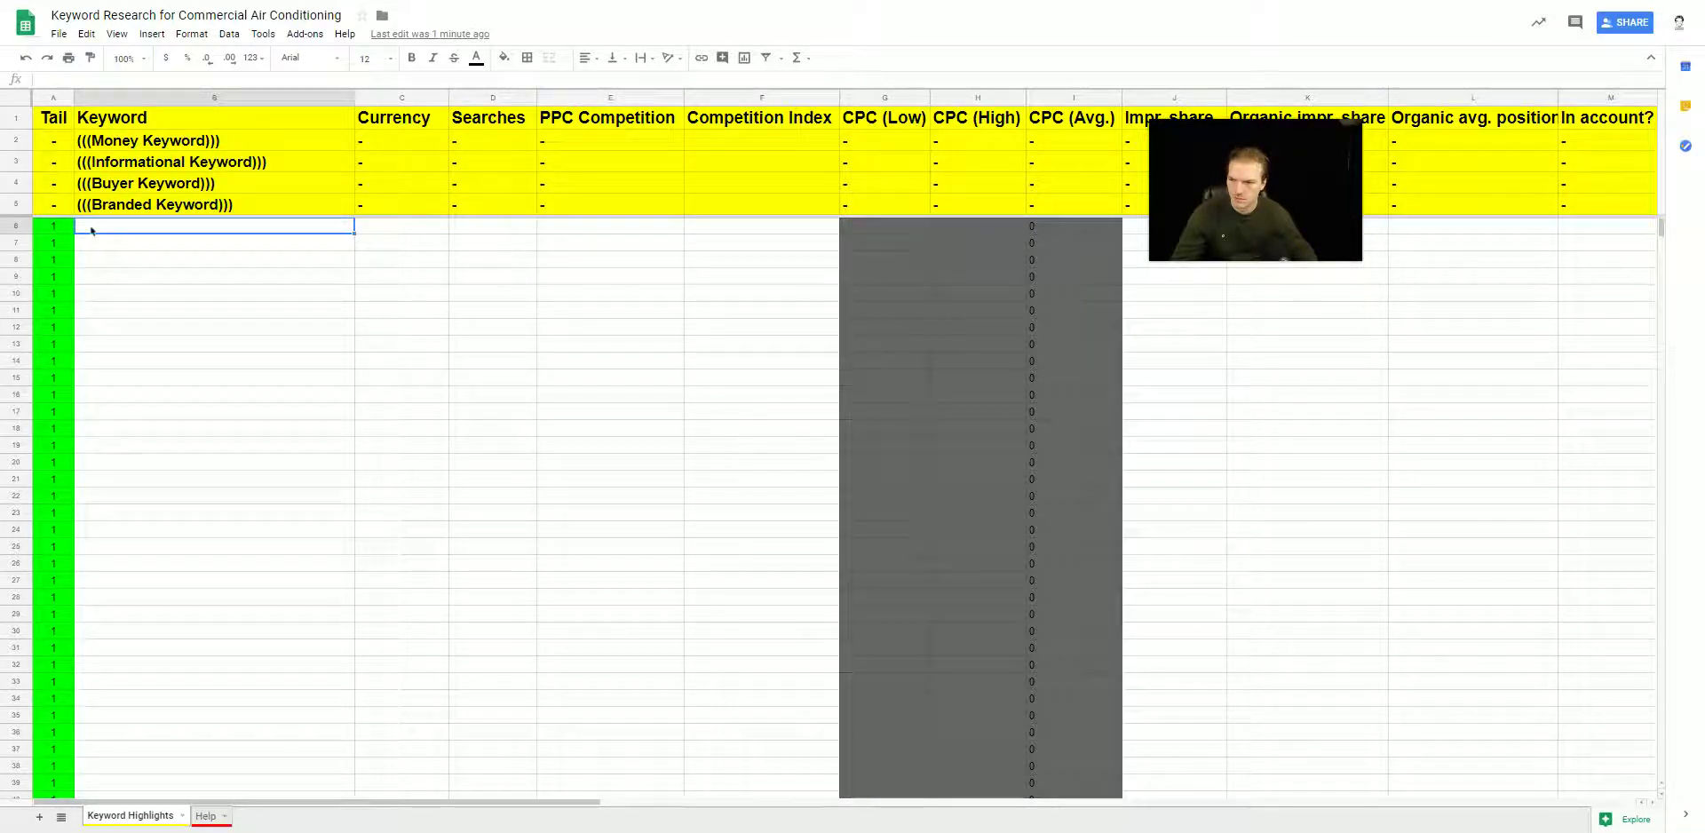
{"action": "left_click", "coordinate": [84, 245]}
{"action": "left_click", "coordinate": [89, 226]}
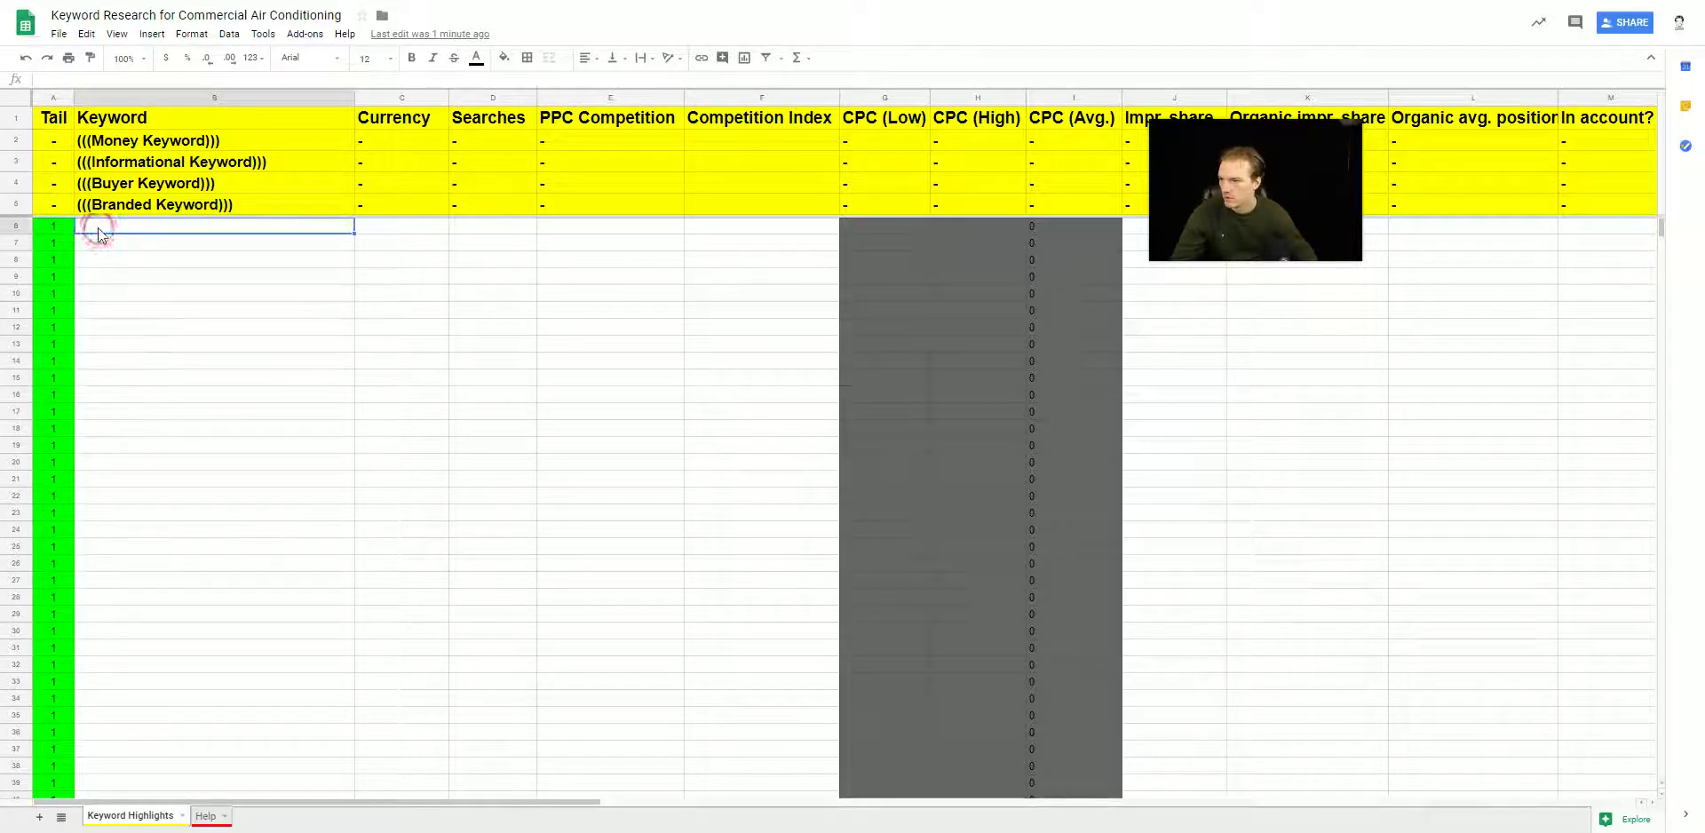
Step: Delete the surplus rows 3112 through 15005 from the Keyword Highlights sheet
{"action": "left_click", "coordinate": [1662, 231]}
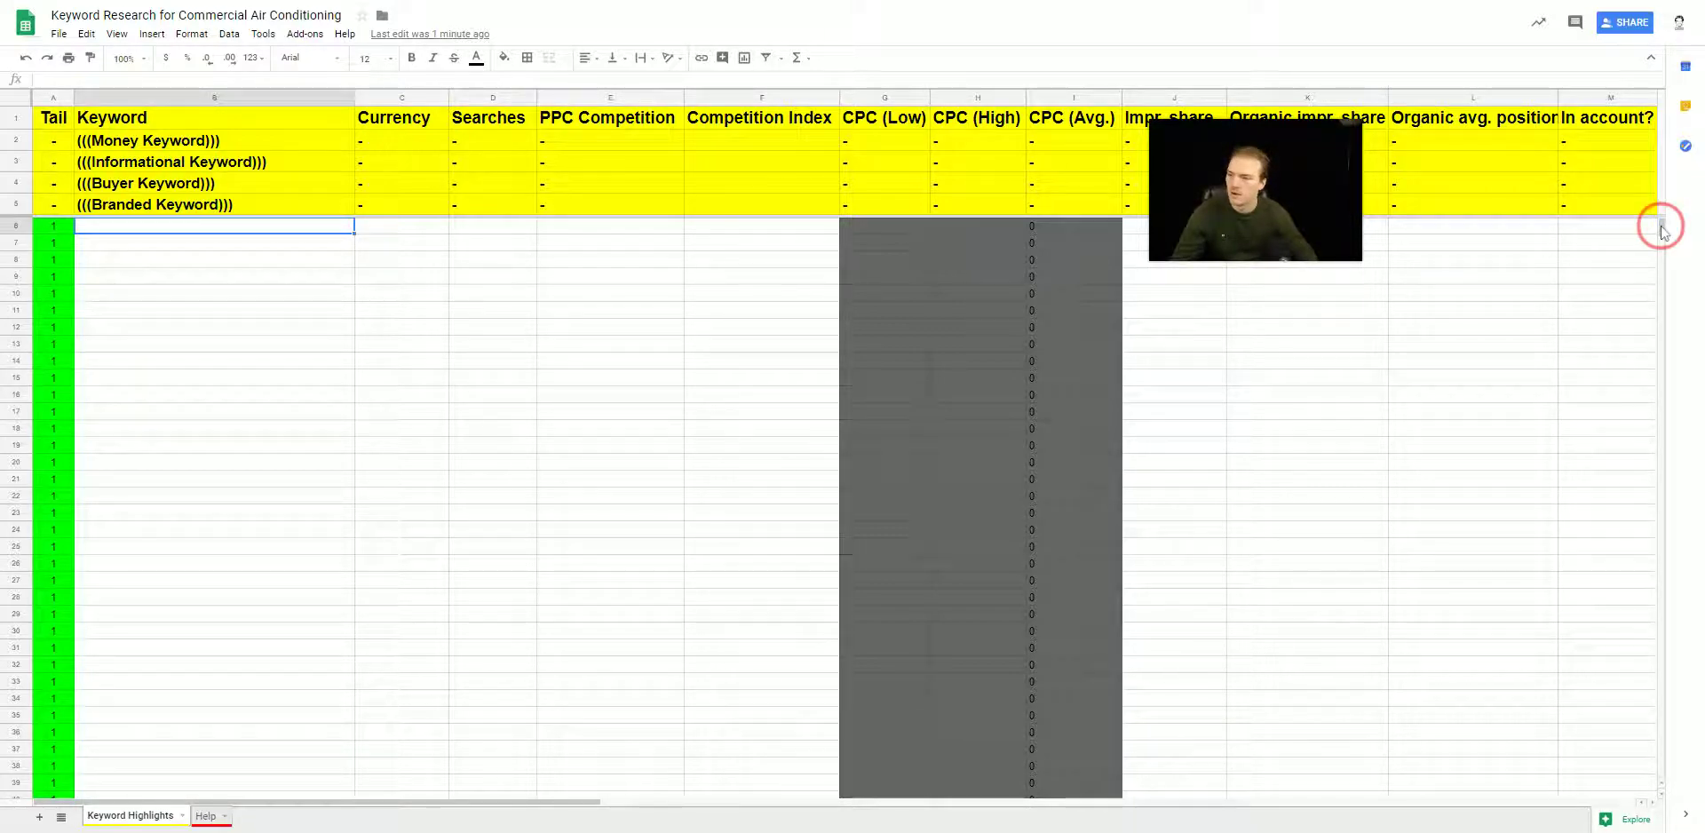
{"action": "left_click_drag", "start_coordinate": [1663, 230], "coordinate": [1666, 286]}
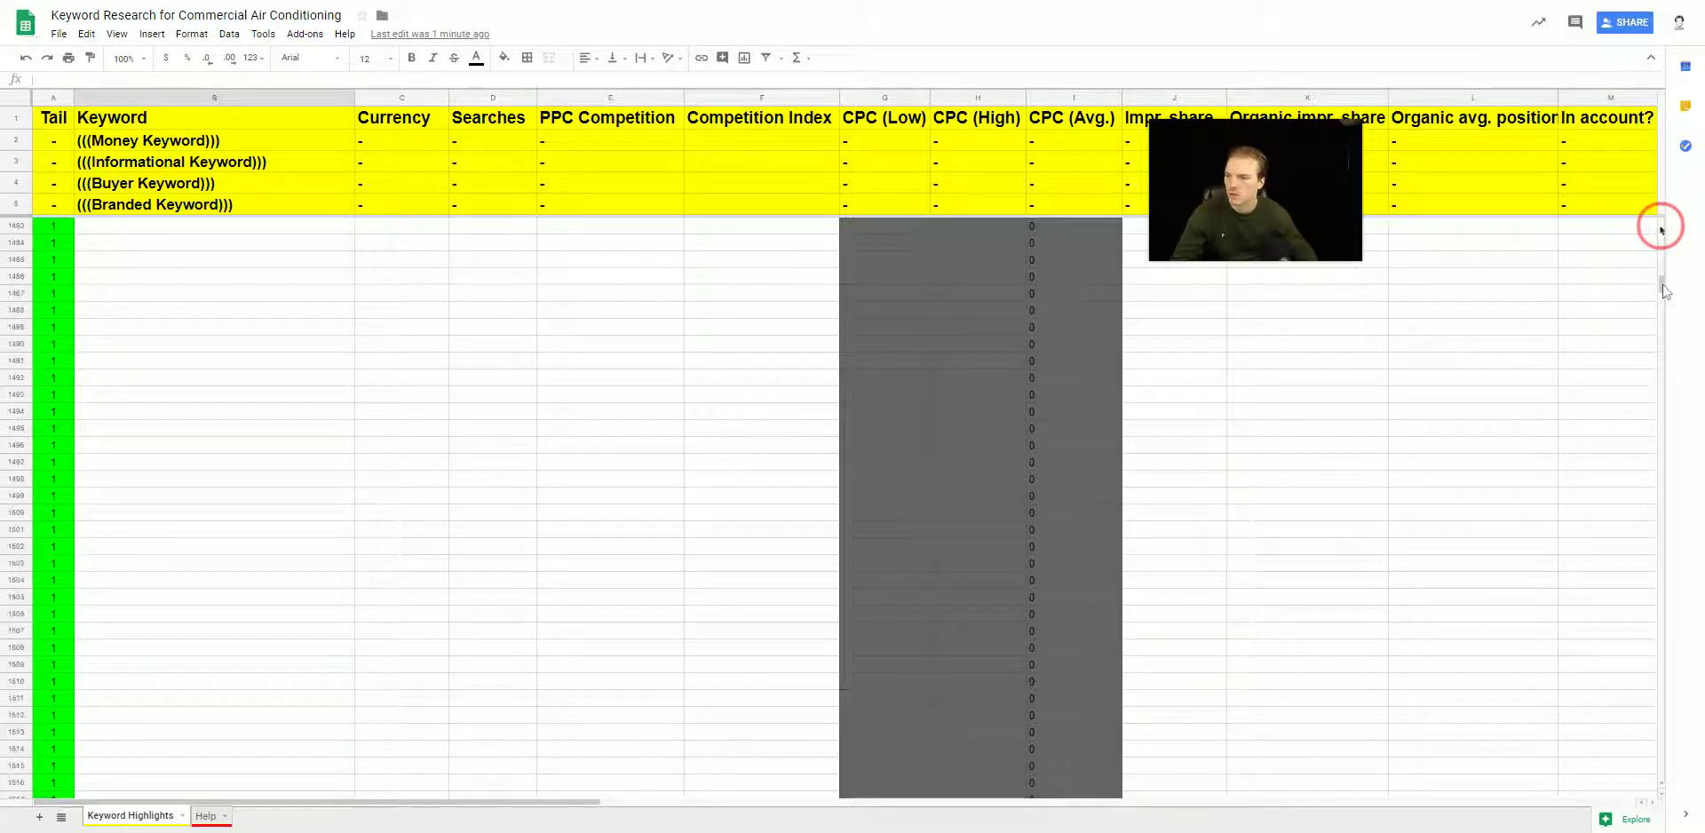
{"action": "left_click_drag", "start_coordinate": [1671, 402], "coordinate": [1678, 354]}
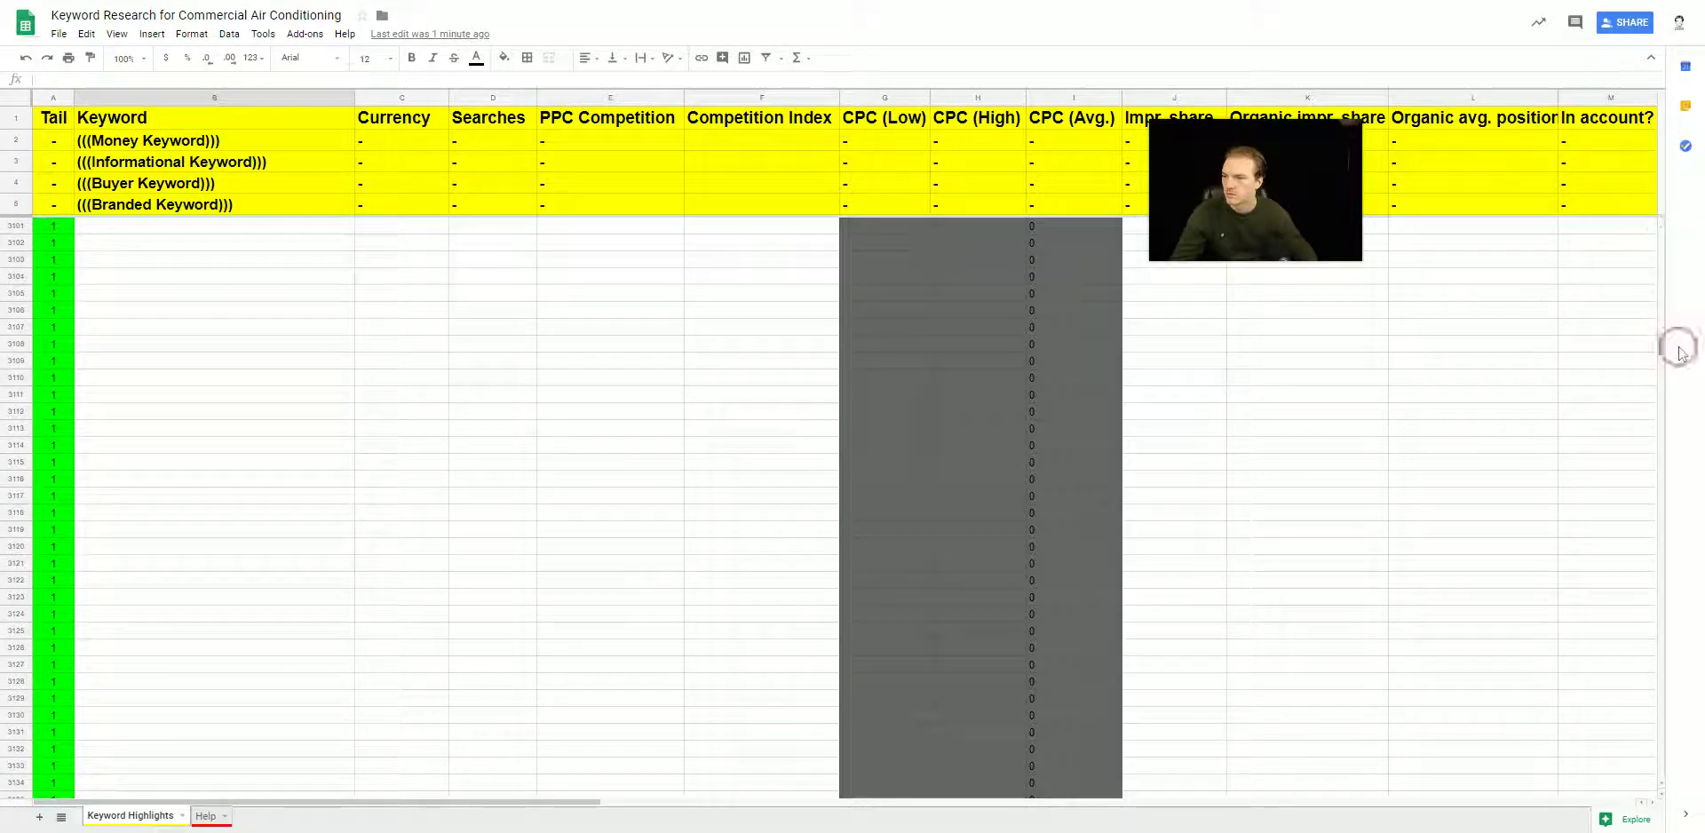
{"action": "left_click", "coordinate": [17, 411]}
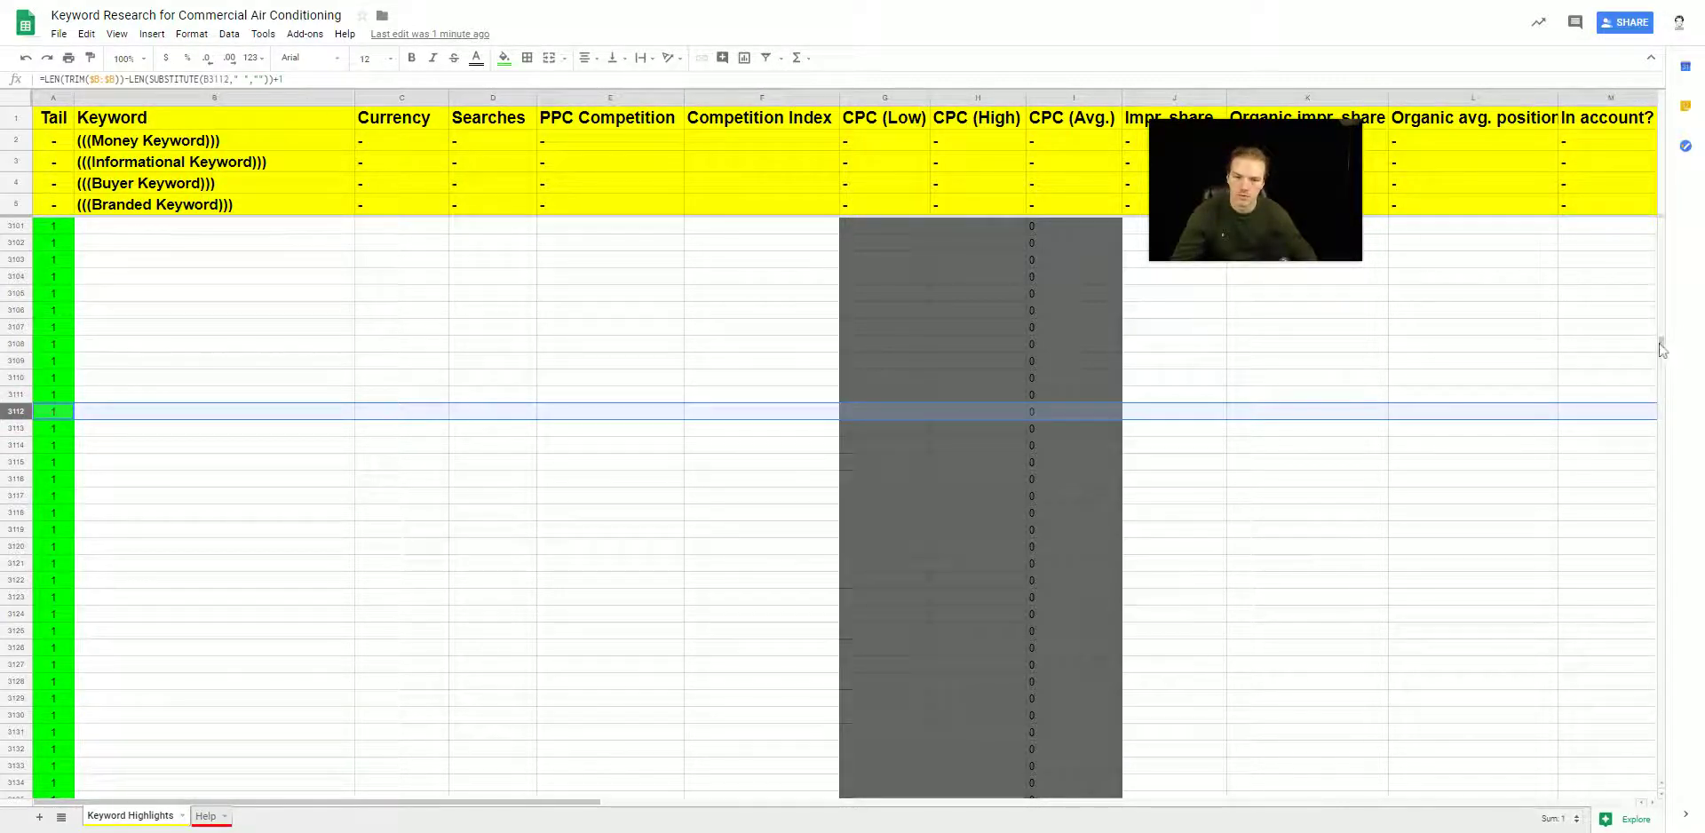
{"action": "left_click_drag", "start_coordinate": [1662, 348], "coordinate": [1662, 785]}
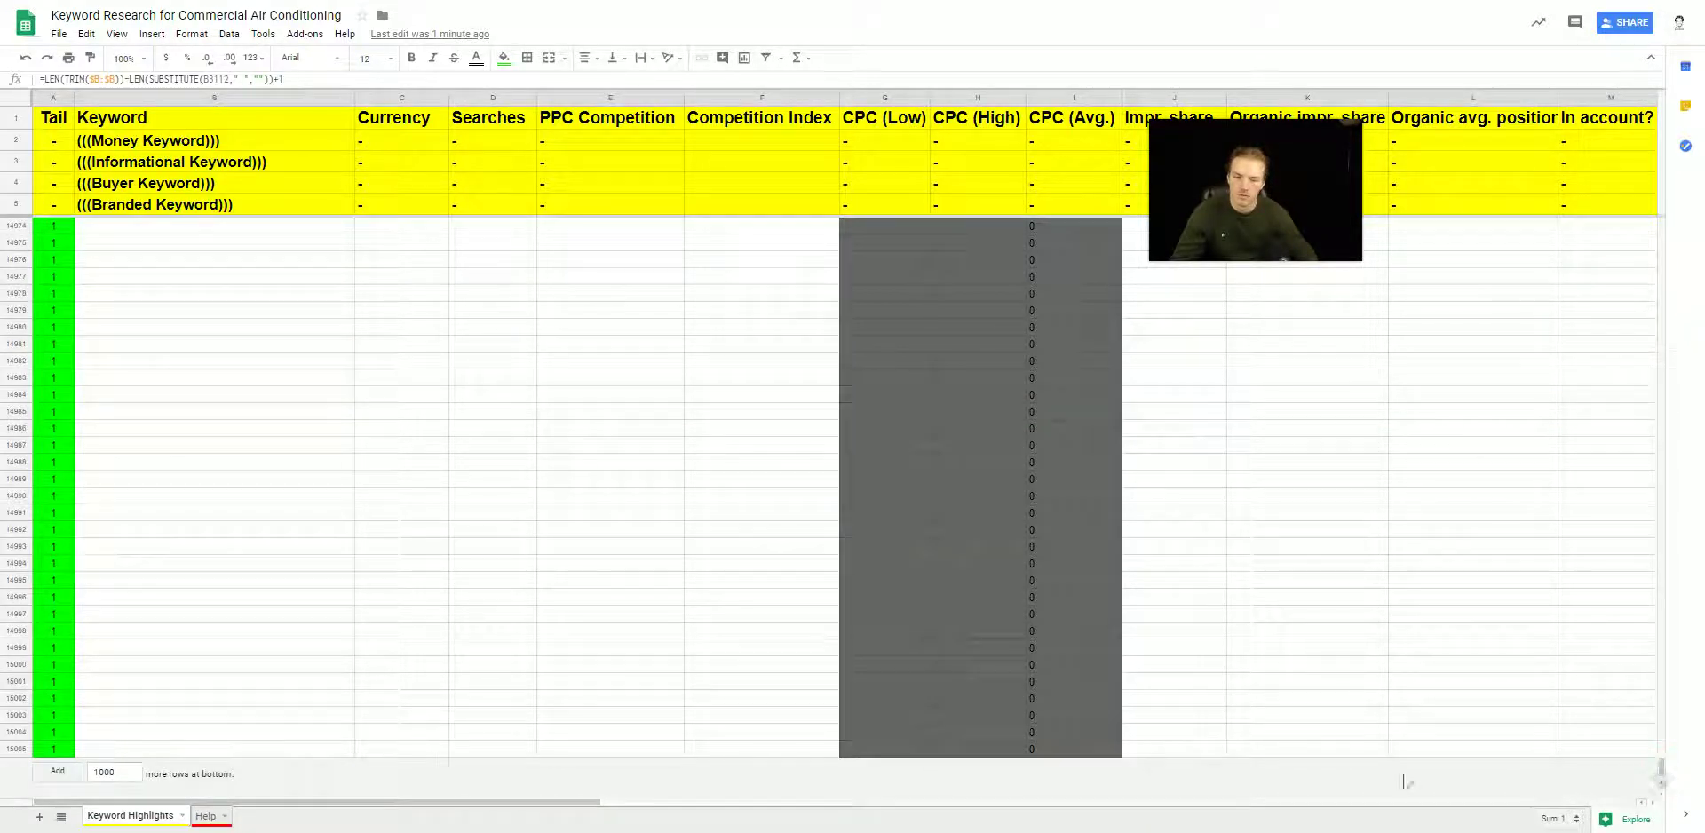
{"action": "left_click", "coordinate": [16, 749], "text": "shift"}
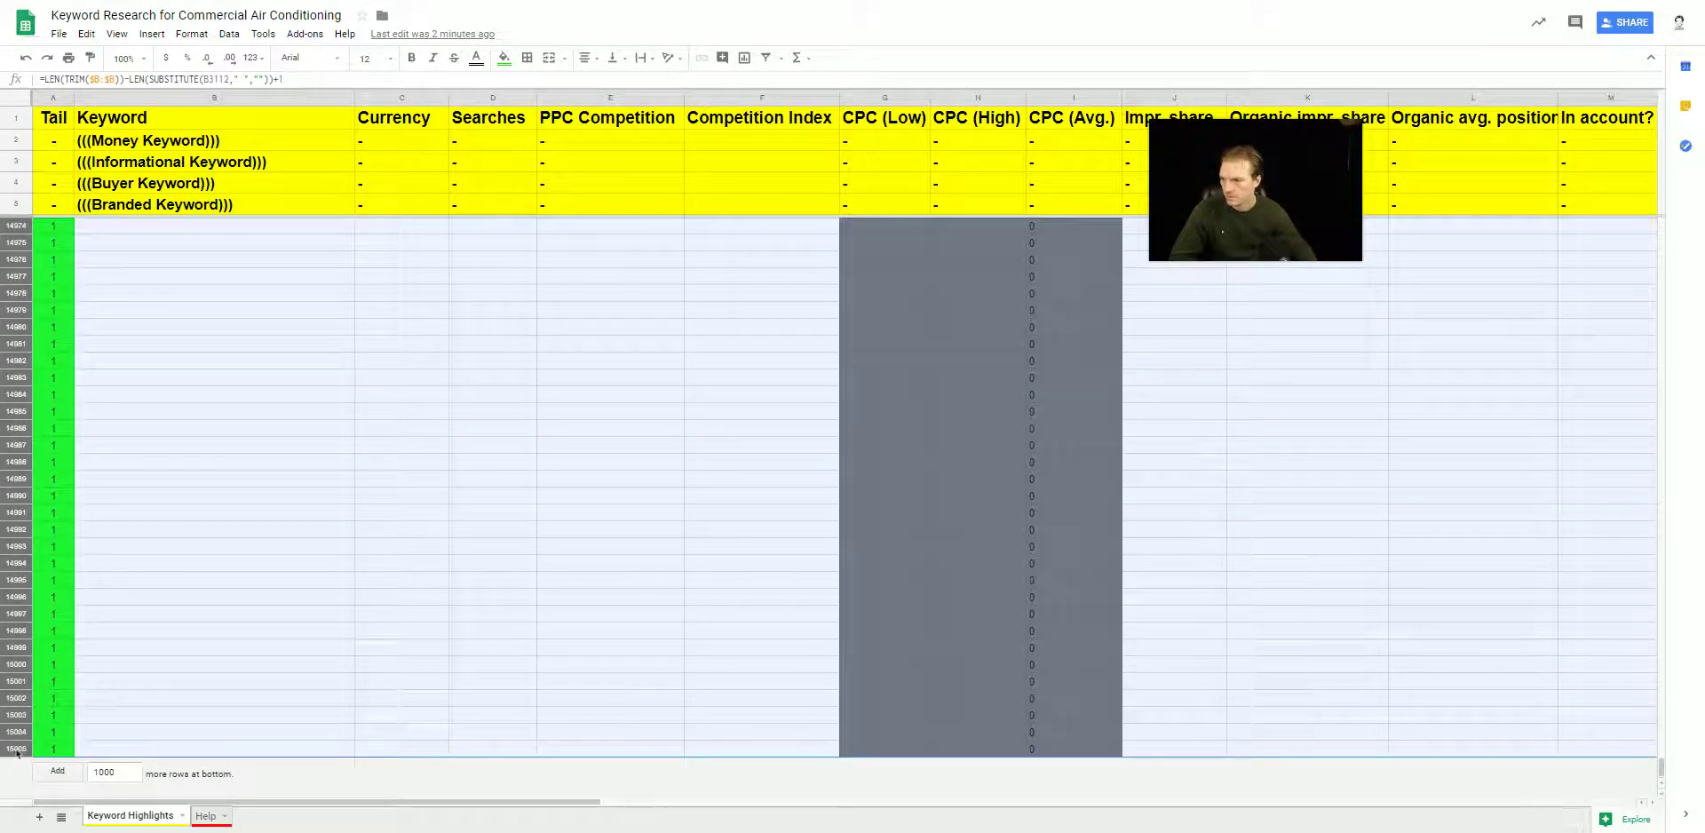
{"action": "right_click", "coordinate": [16, 670]}
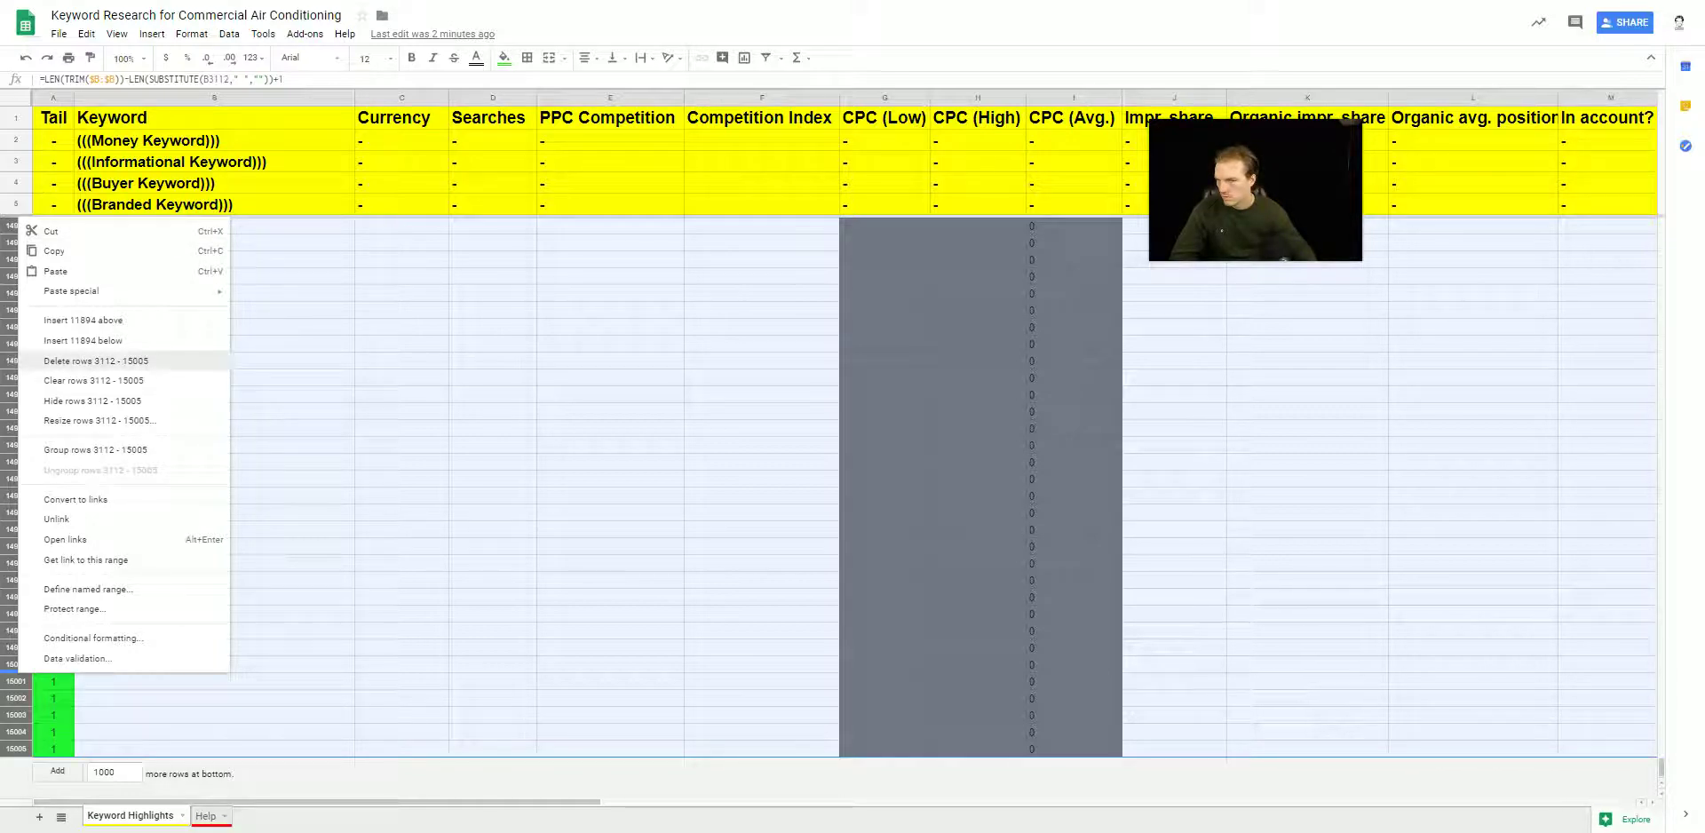
{"action": "left_click", "coordinate": [85, 367]}
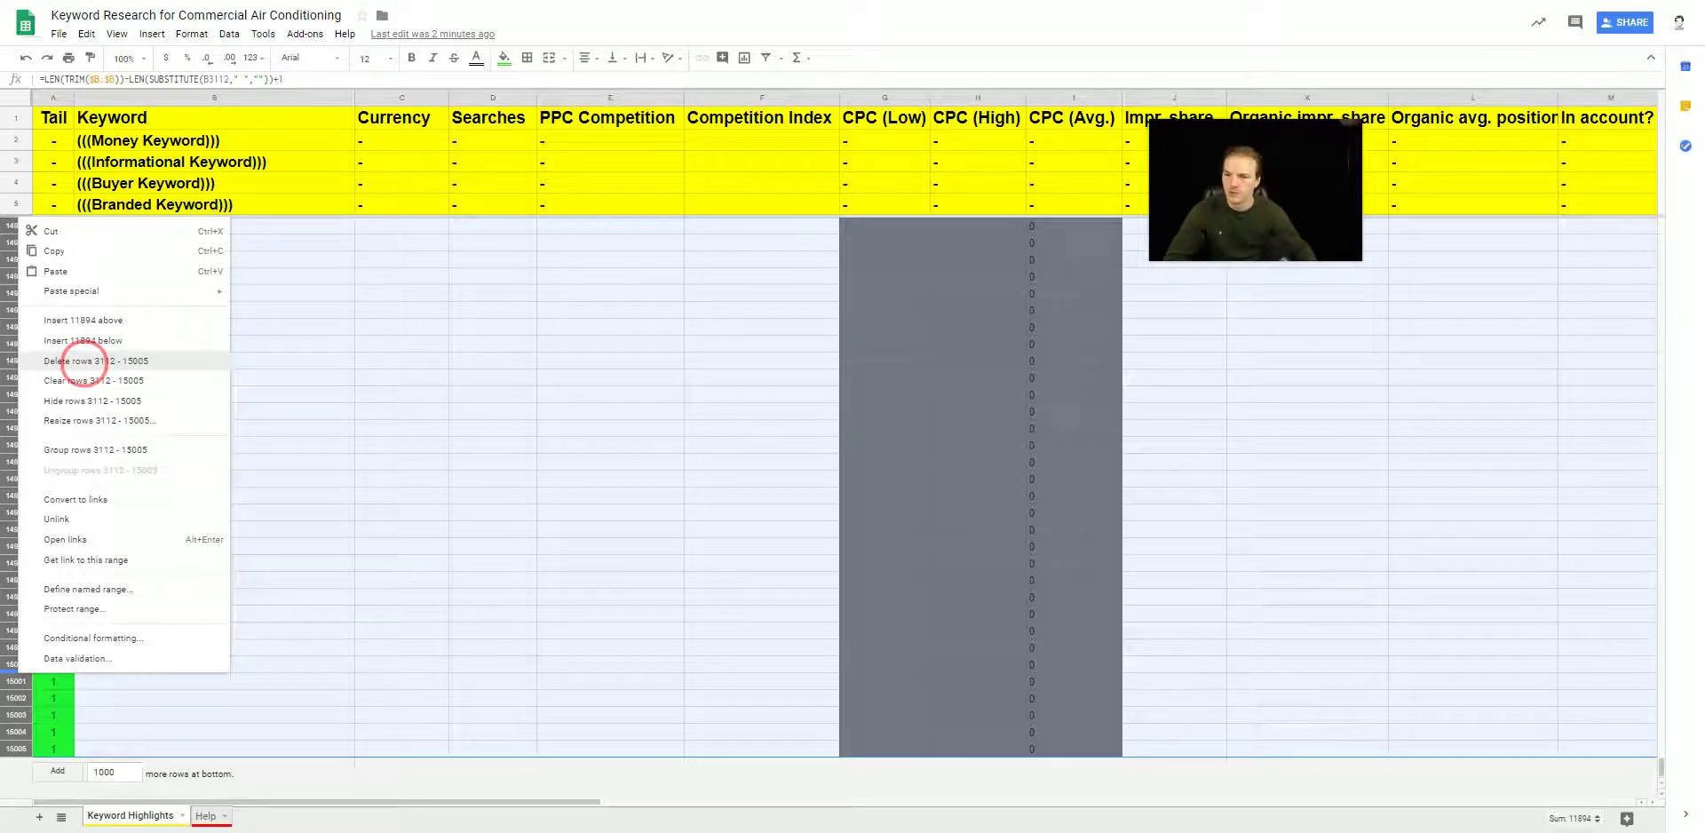
{"action": "left_click", "coordinate": [86, 361]}
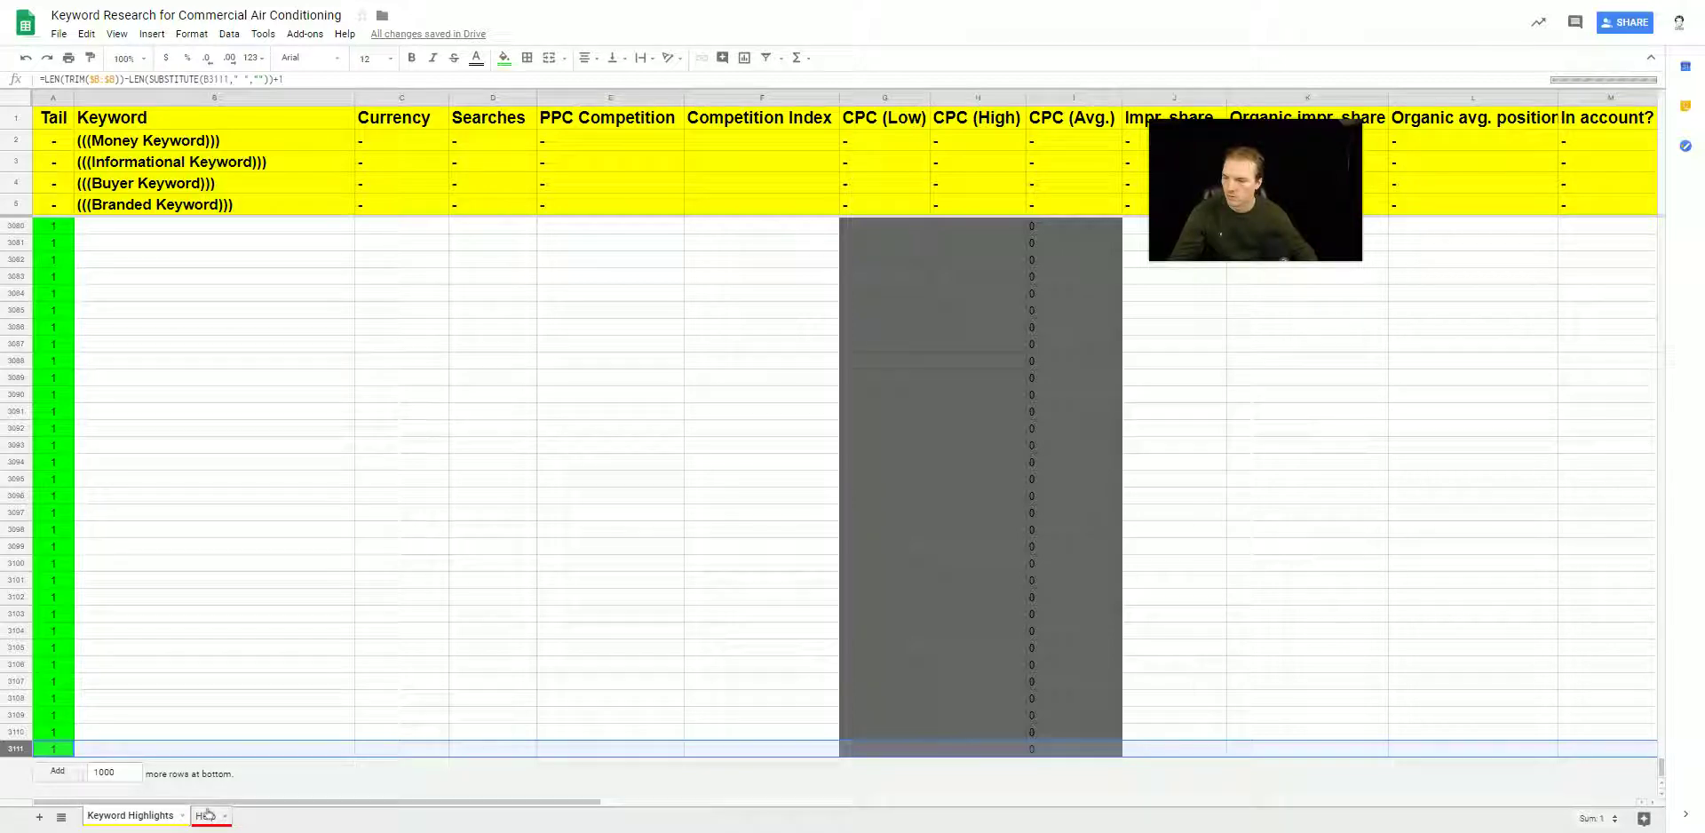
Step: Import Keyword Research for Commercial Air Conditioning from the USA in English.csv into Keyword Highlights, replacing data at selected cell B6
{"action": "mouse_move", "coordinate": [1261, 215]}
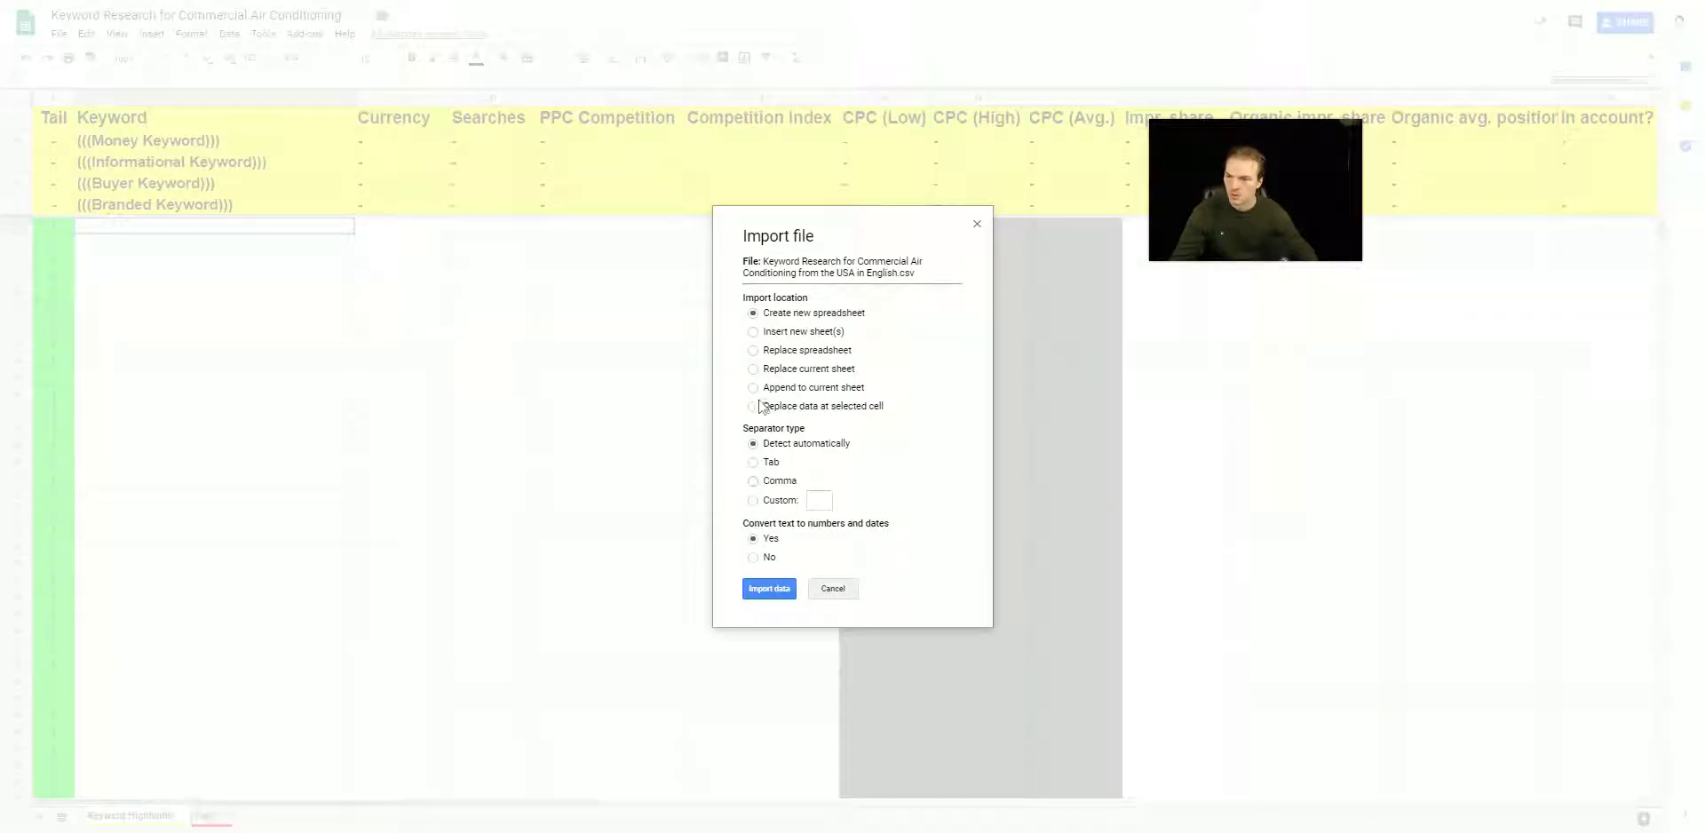
{"action": "left_click", "coordinate": [763, 407]}
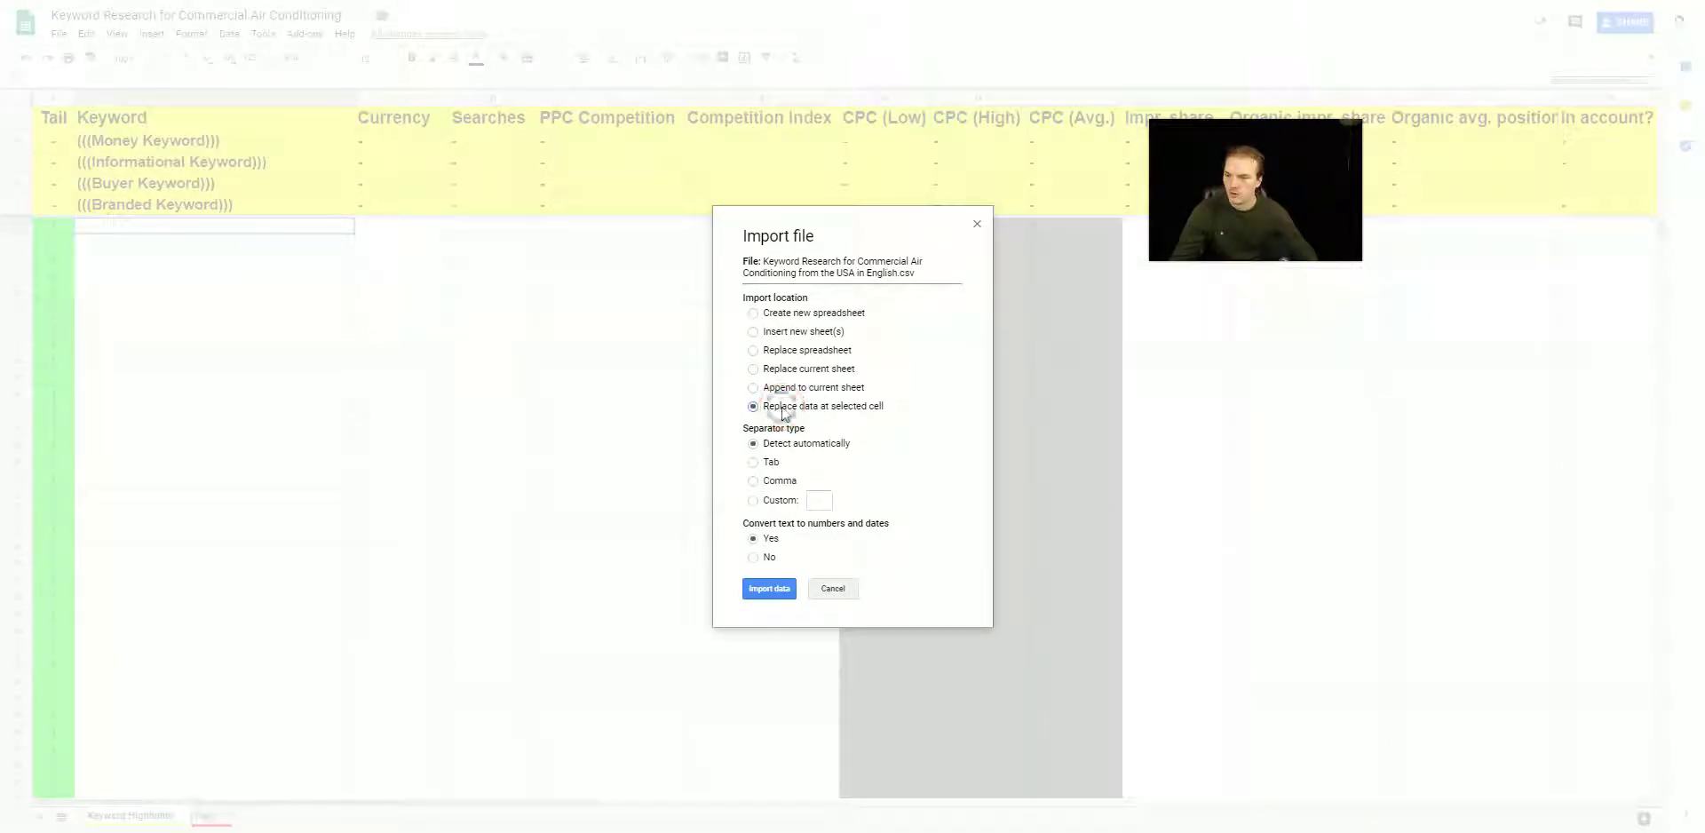
{"action": "left_click", "coordinate": [769, 589]}
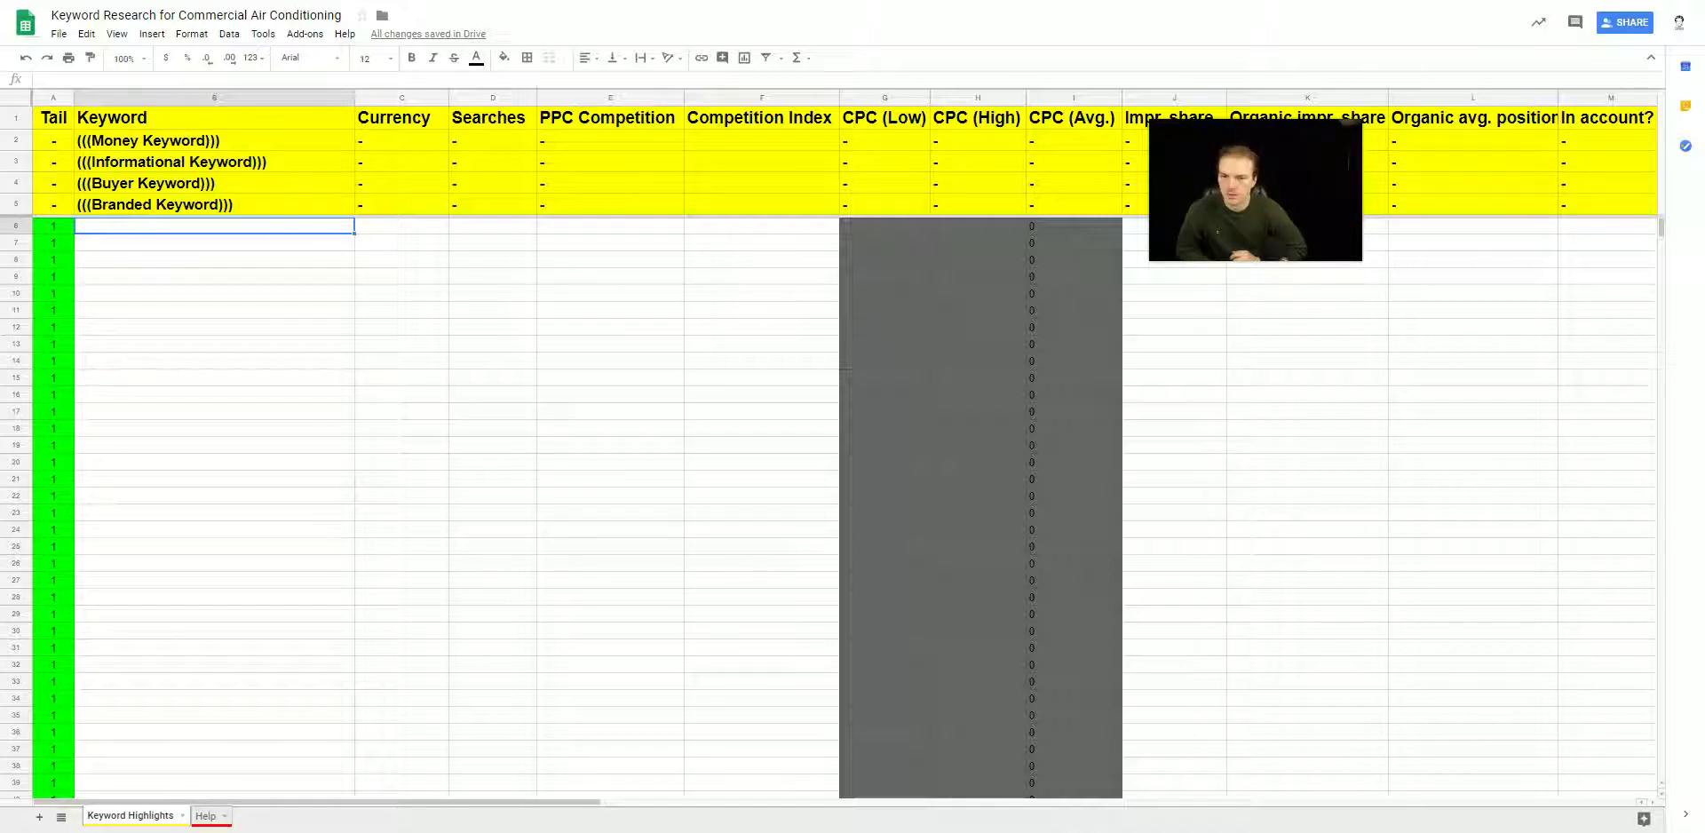
{"action": "key", "text": "ctrl+v"}
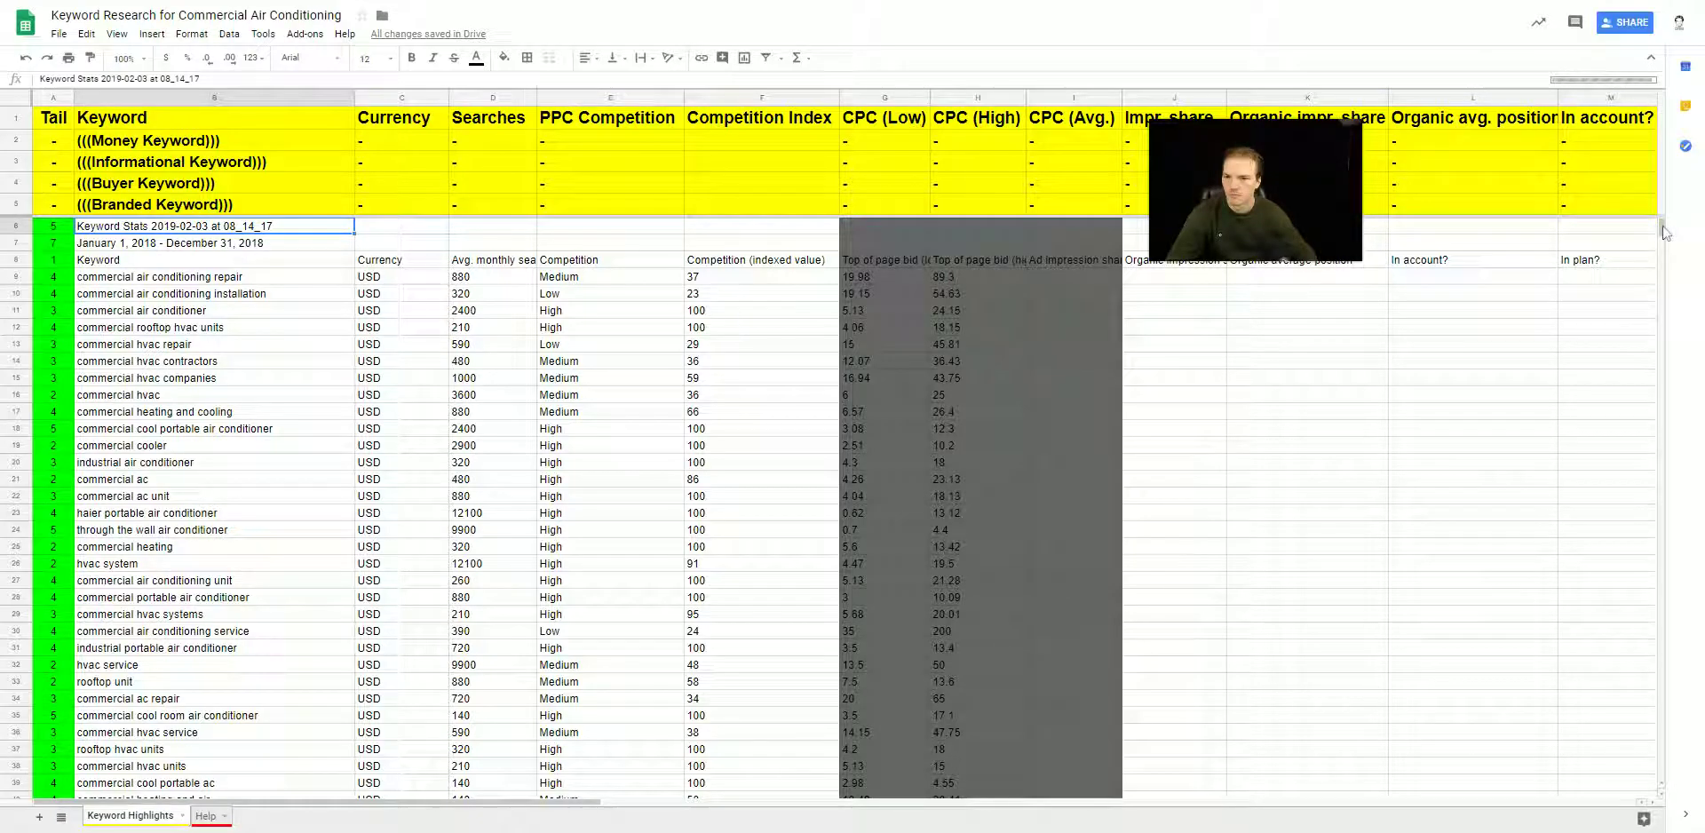
Step: Delete the empty rows 2697 through 3111 below the imported keywords
{"action": "left_click_drag", "start_coordinate": [1661, 229], "coordinate": [1655, 299]}
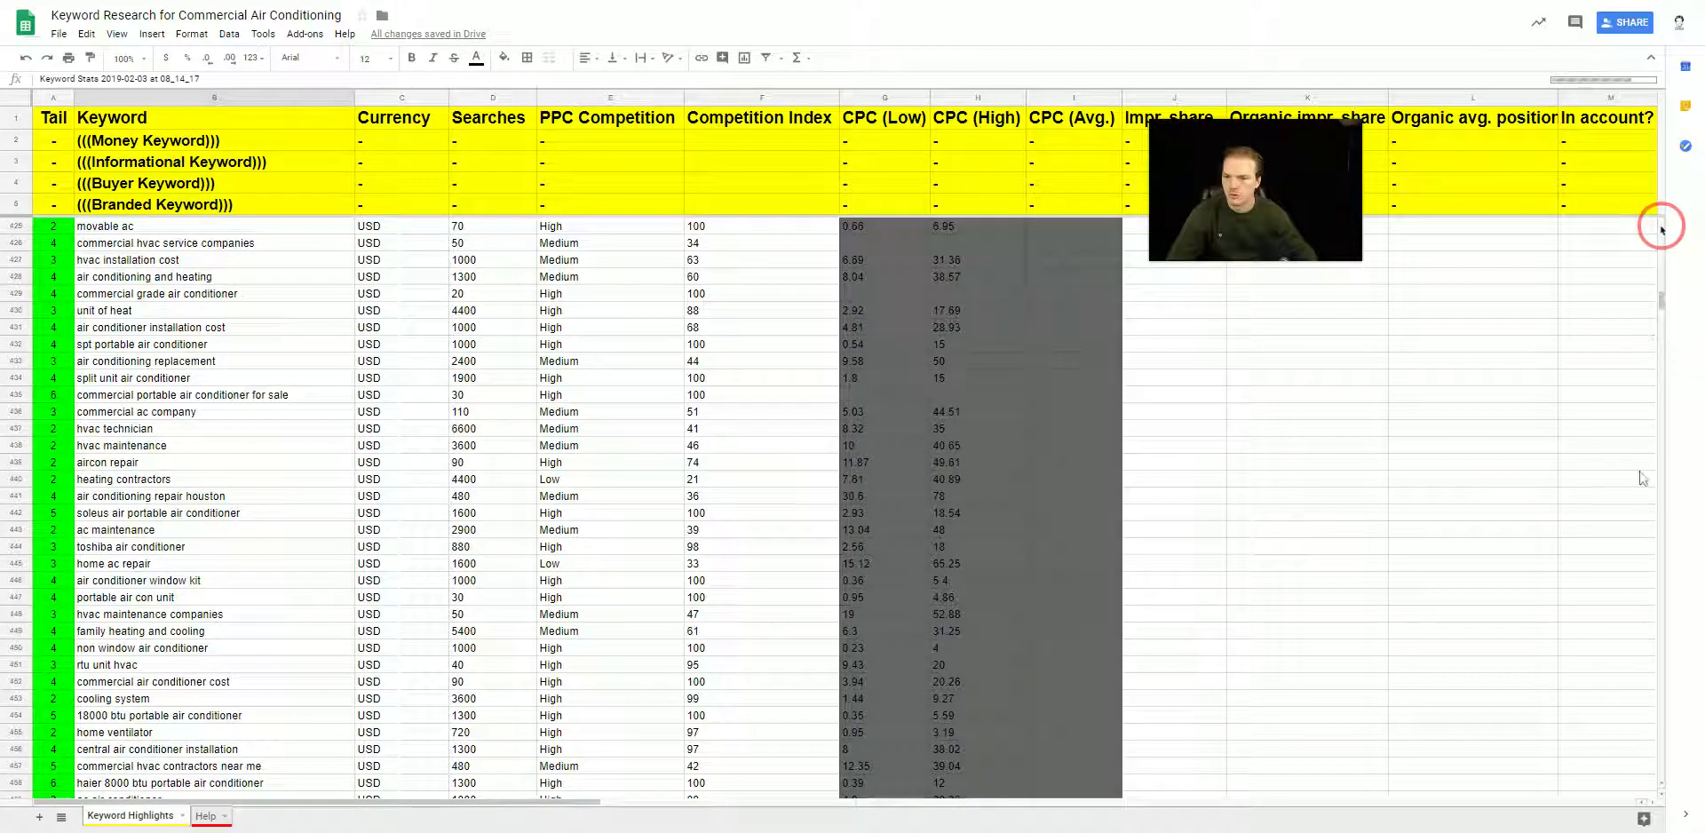
{"action": "scroll", "coordinate": [1647, 737], "scroll_direction": "down", "scroll_amount": 15}
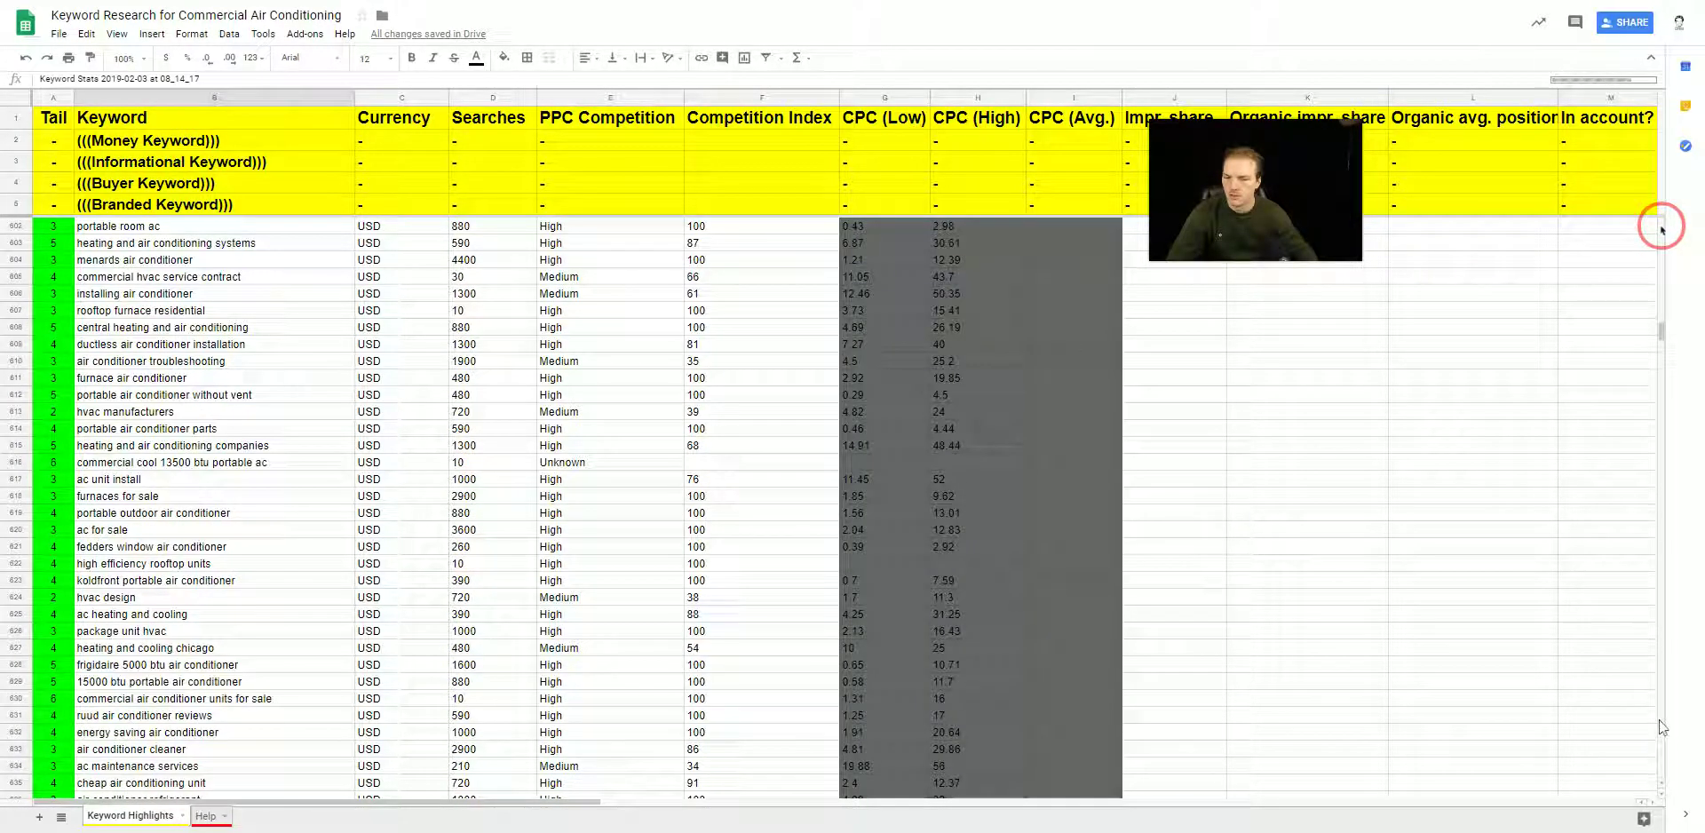
{"action": "left_click", "coordinate": [1661, 727]}
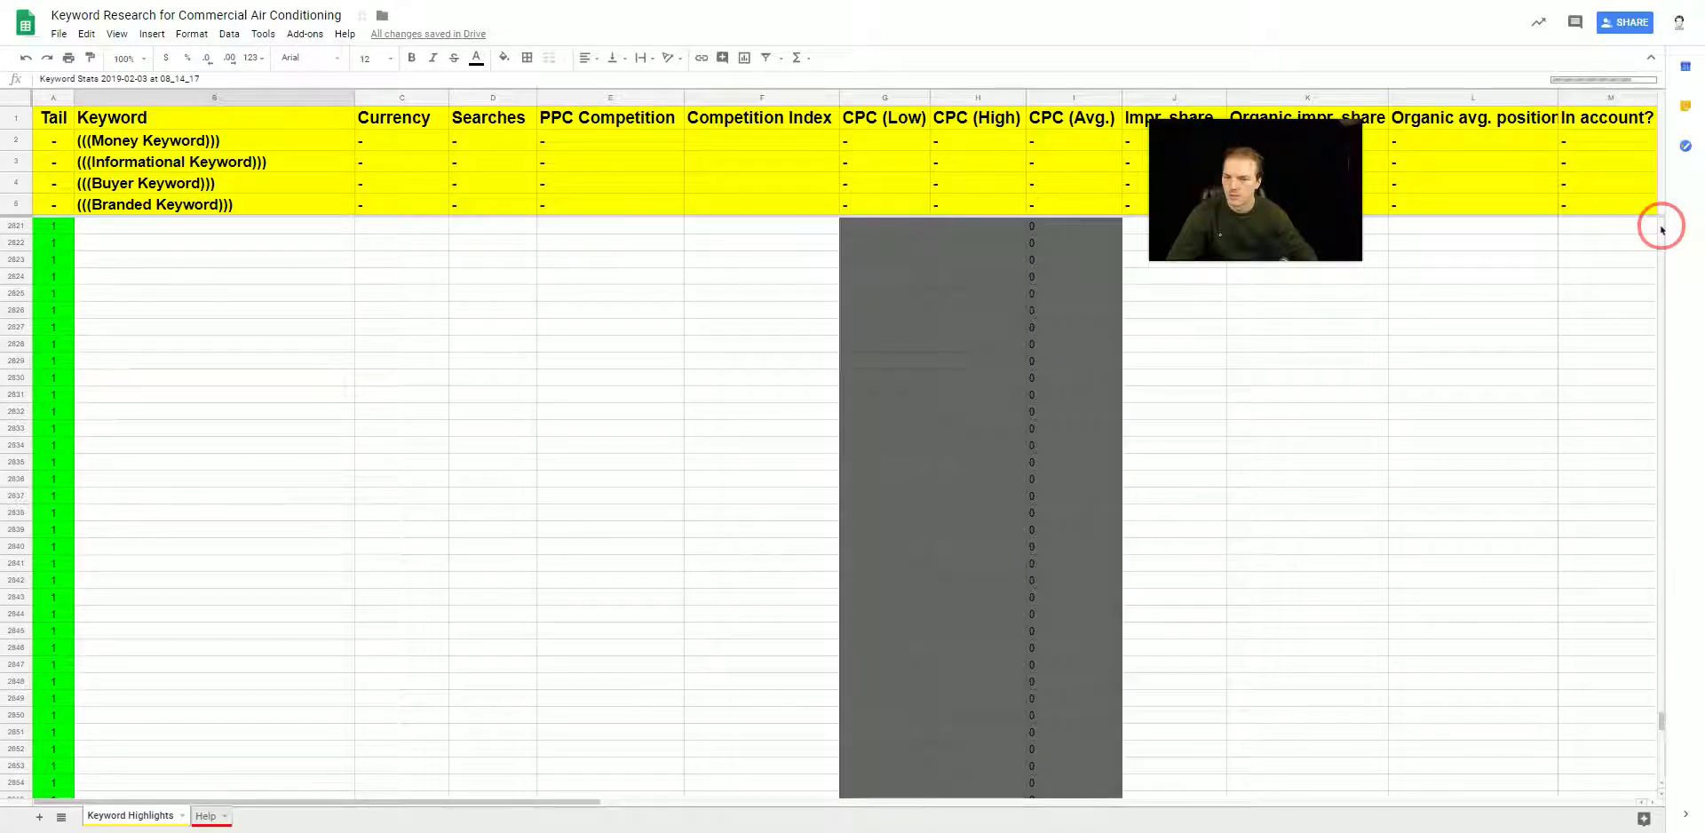
{"action": "left_click_drag", "start_coordinate": [1662, 698], "coordinate": [1664, 686]}
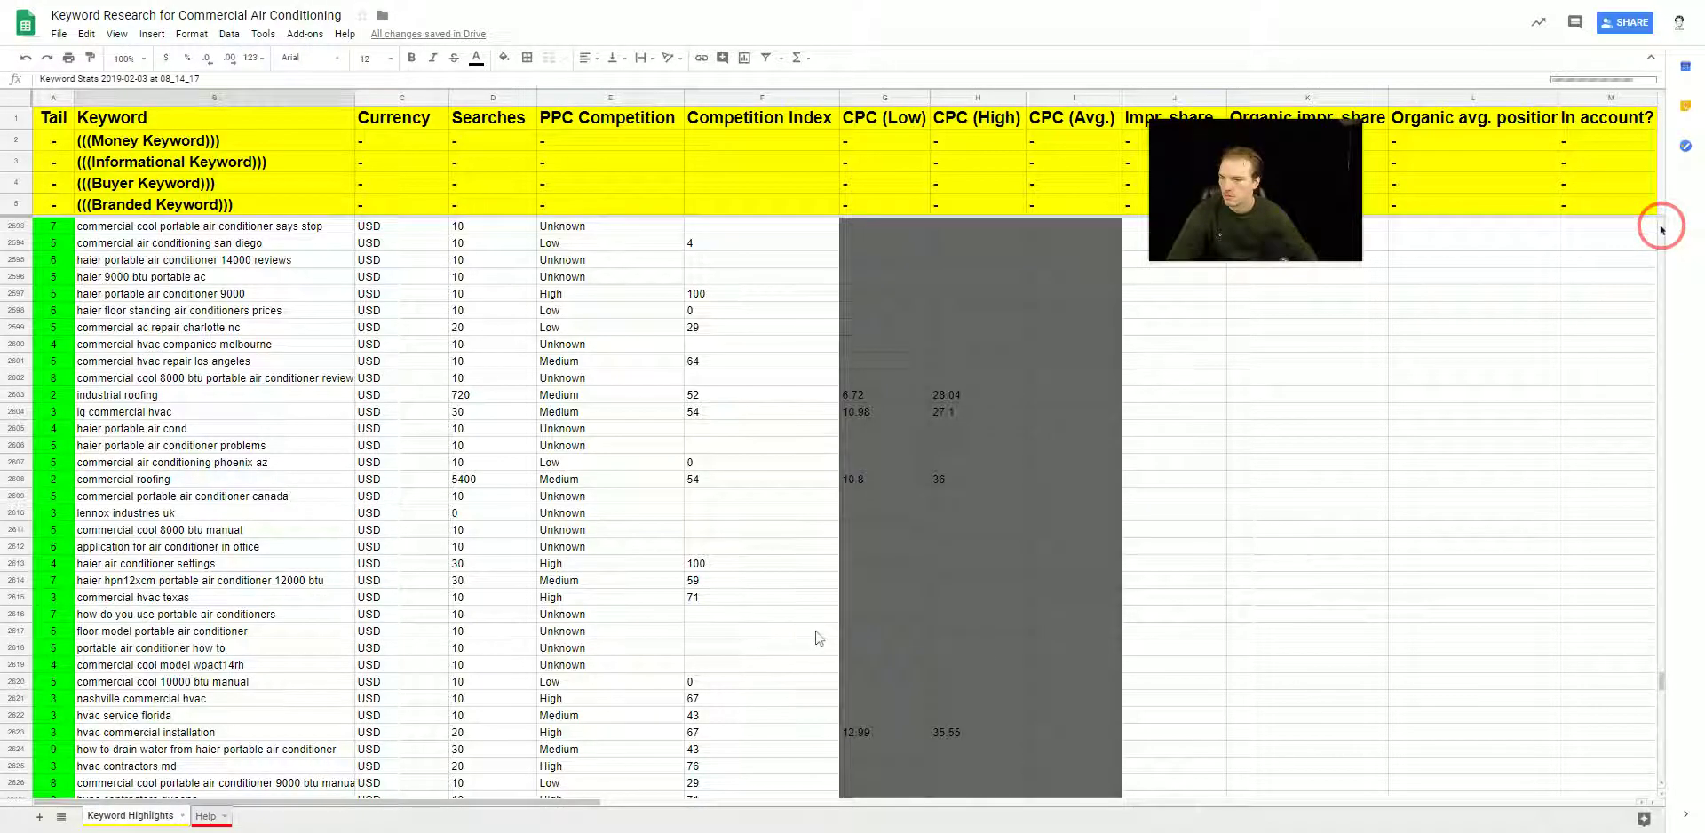
{"action": "scroll", "coordinate": [818, 638], "scroll_direction": "down", "scroll_amount": 1}
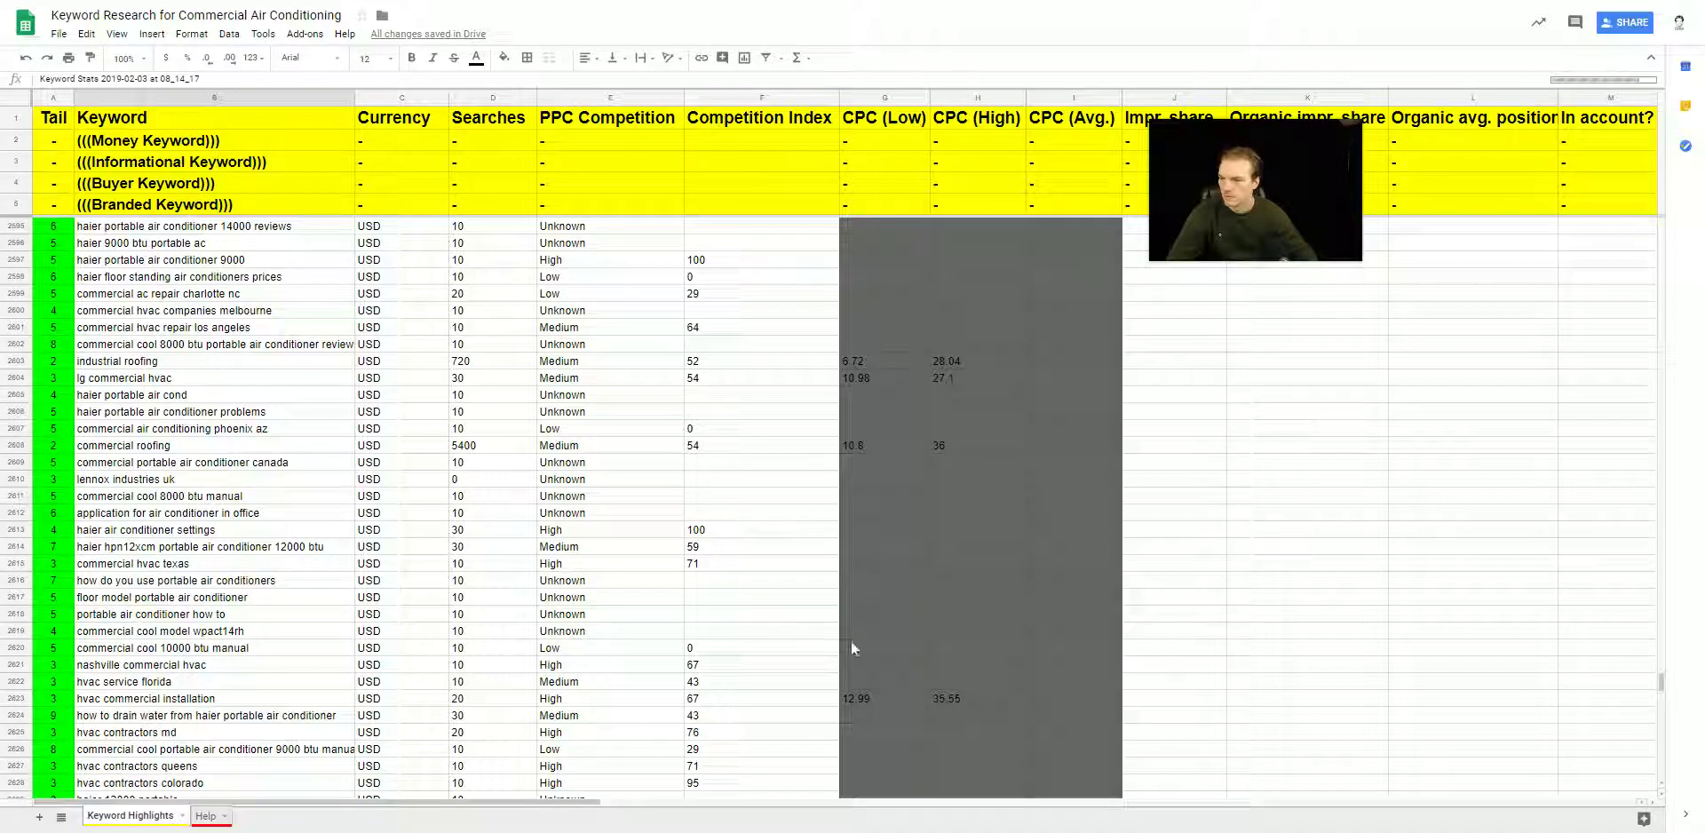
{"action": "scroll", "coordinate": [851, 646], "scroll_direction": "down", "scroll_amount": 5}
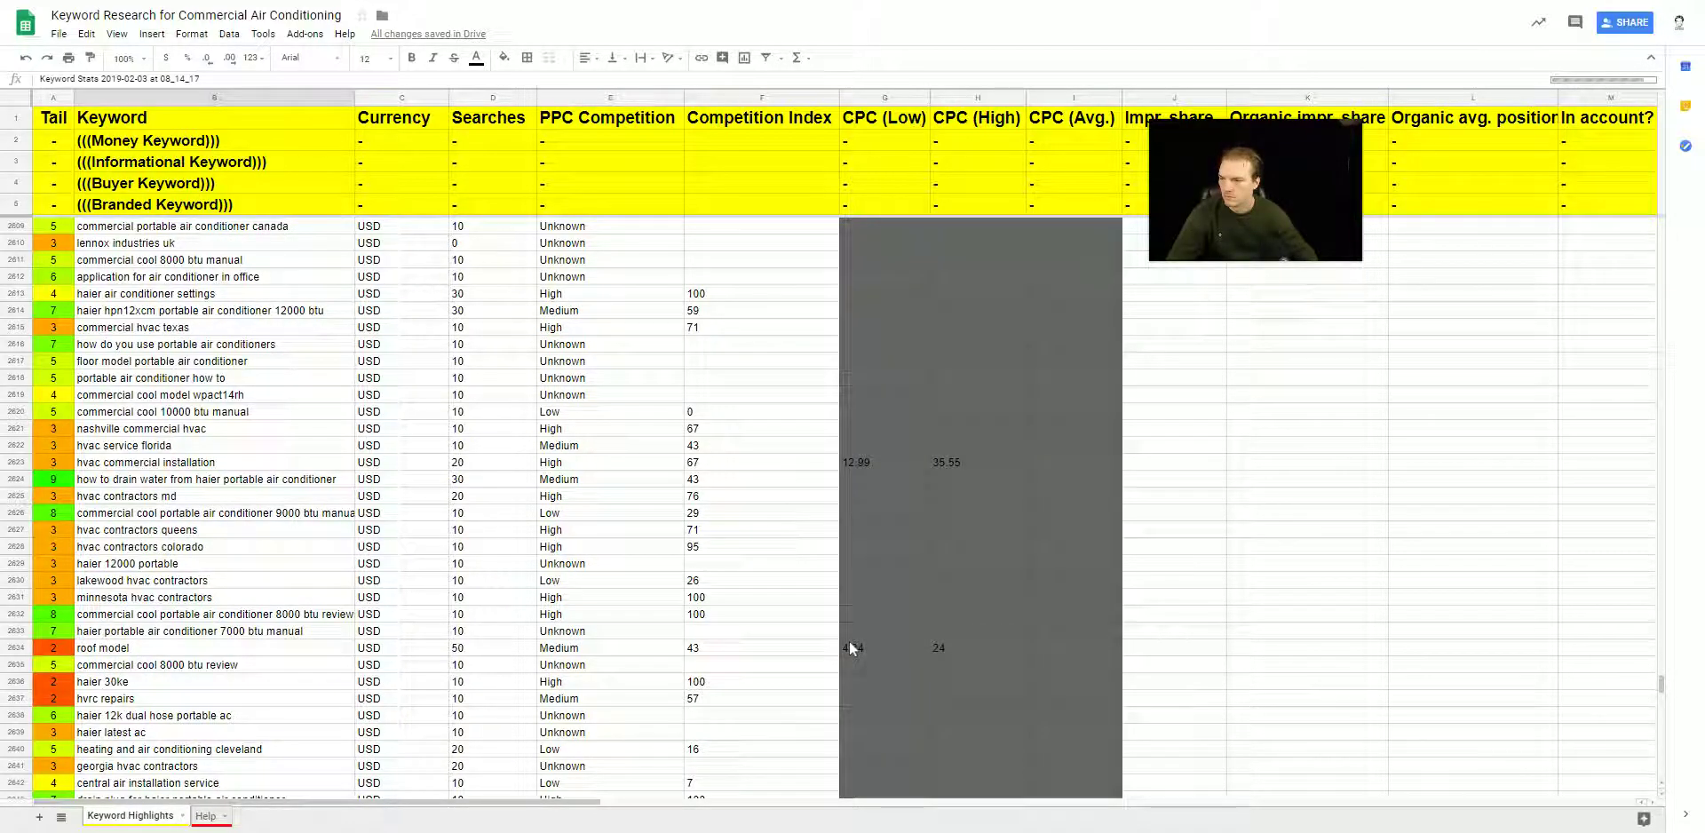
{"action": "scroll", "coordinate": [1227, 577], "scroll_direction": "down", "scroll_amount": 8}
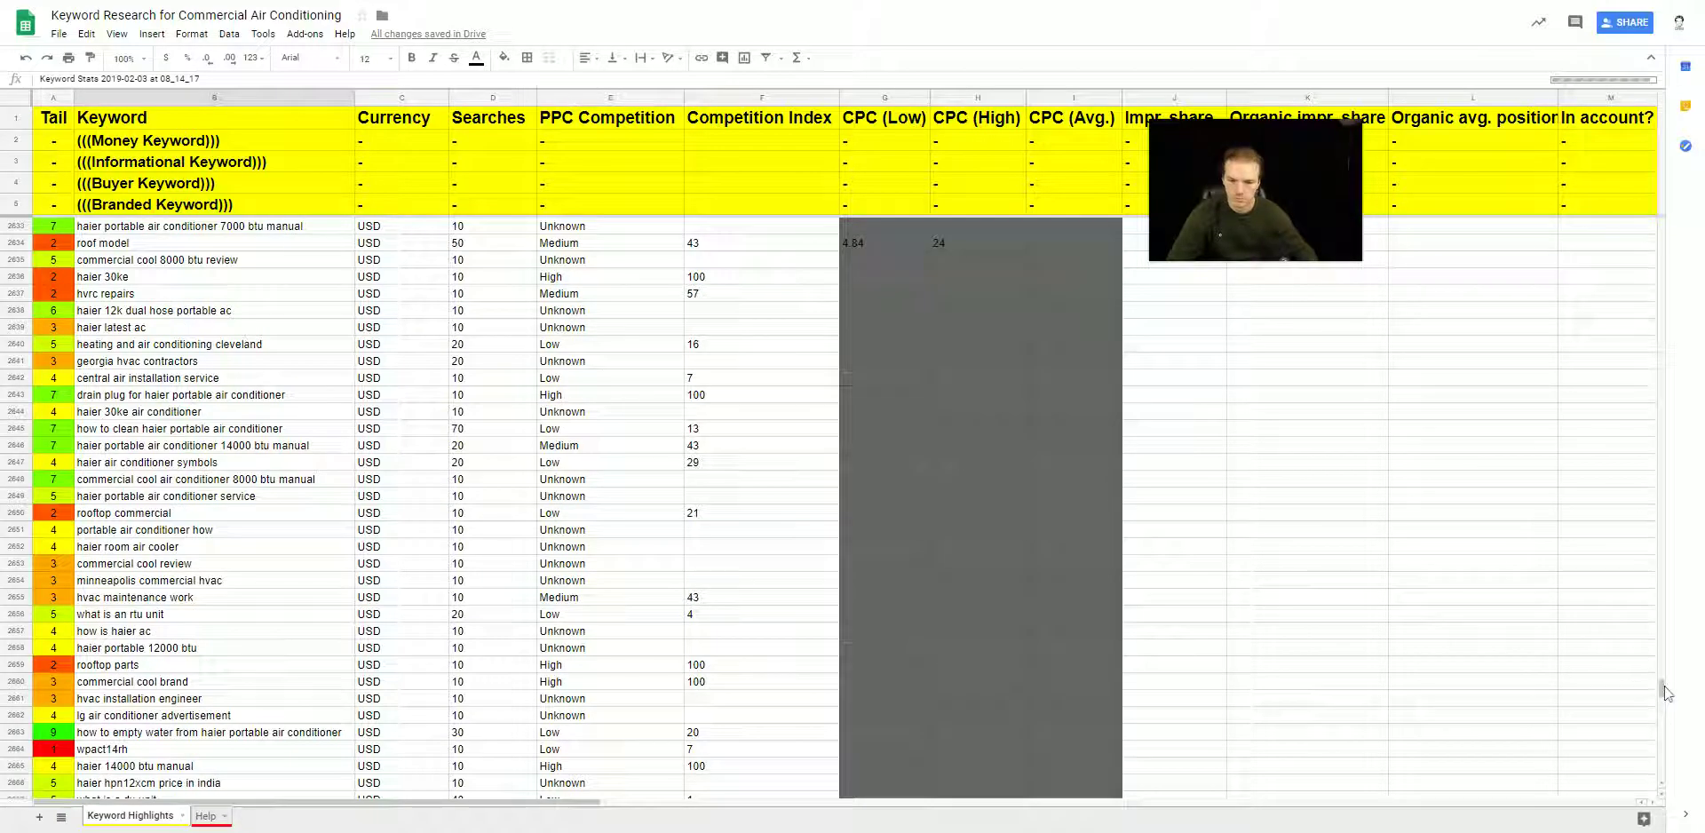
{"action": "scroll", "coordinate": [1664, 693], "scroll_direction": "down", "scroll_amount": 7}
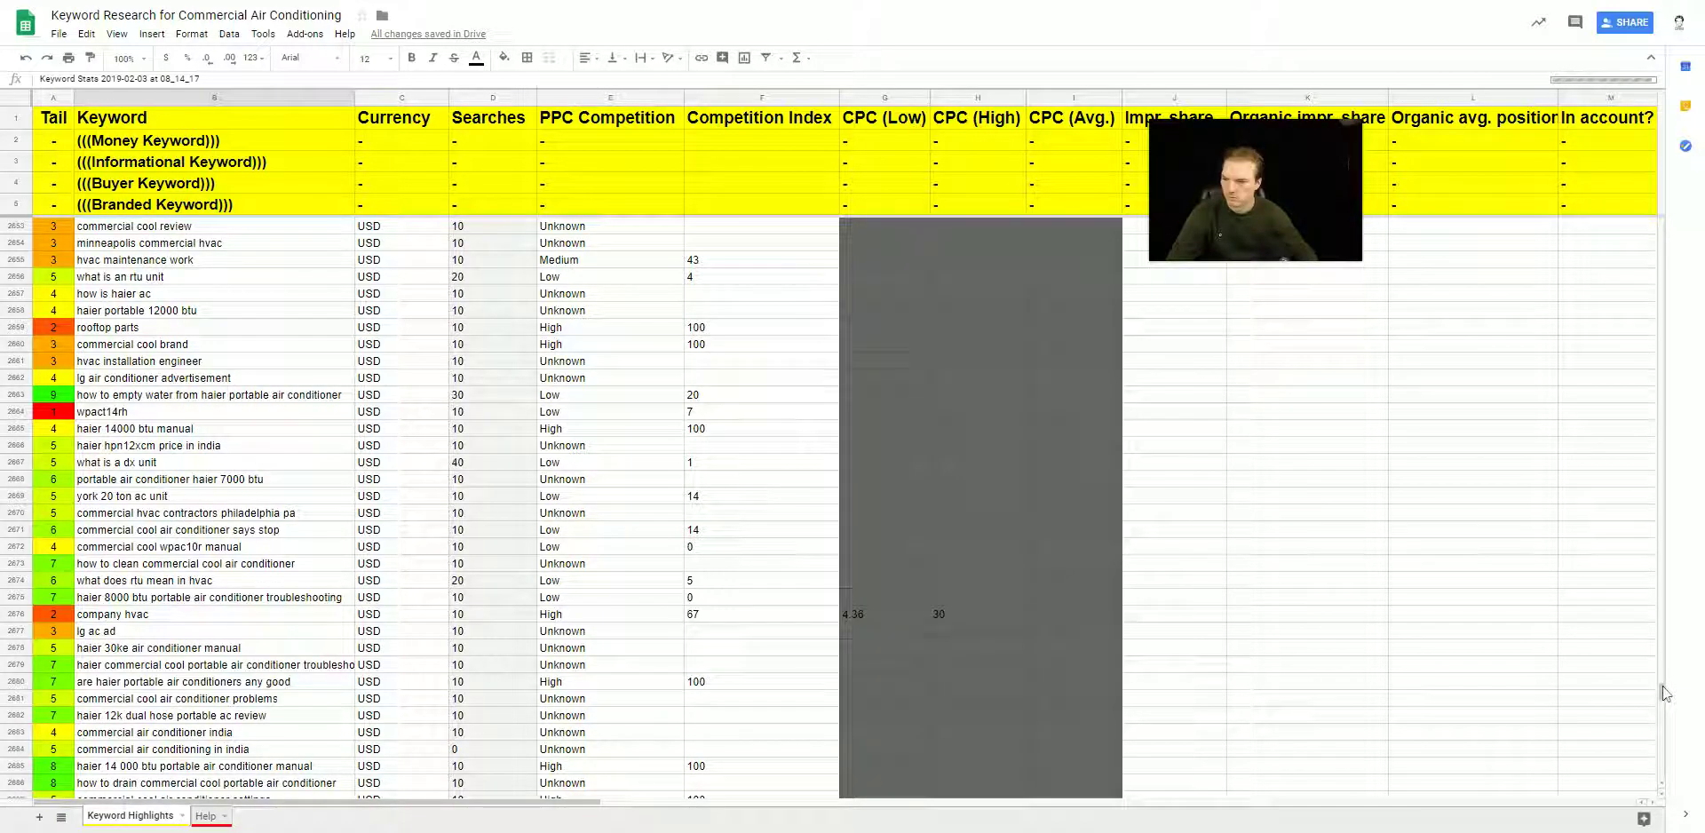
{"action": "scroll", "coordinate": [1664, 692], "scroll_direction": "down", "scroll_amount": 5}
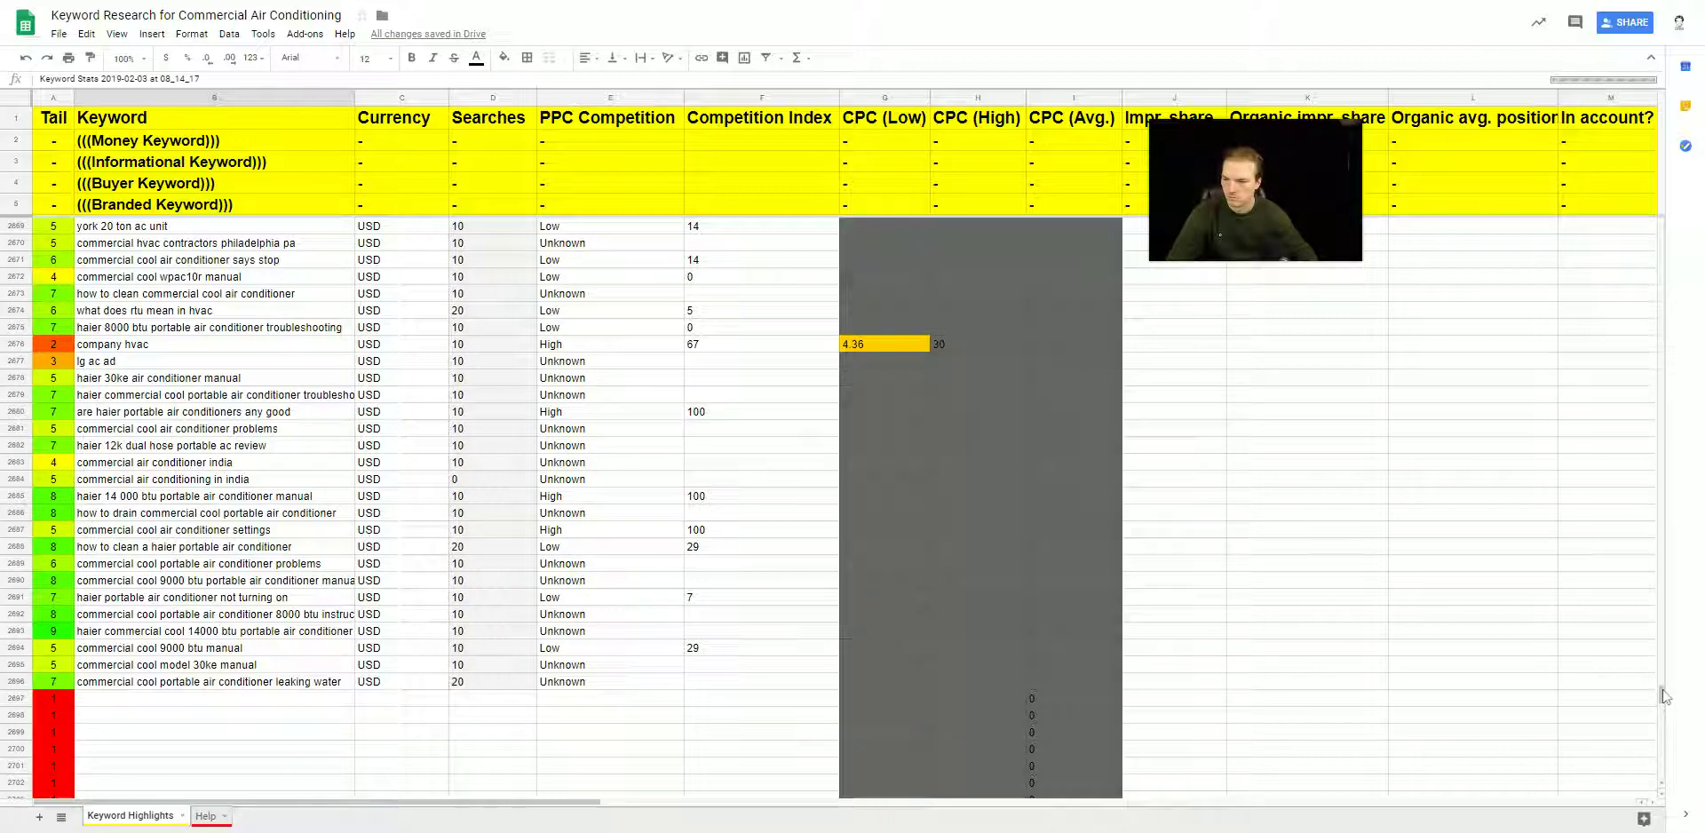
{"action": "left_click", "coordinate": [14, 702]}
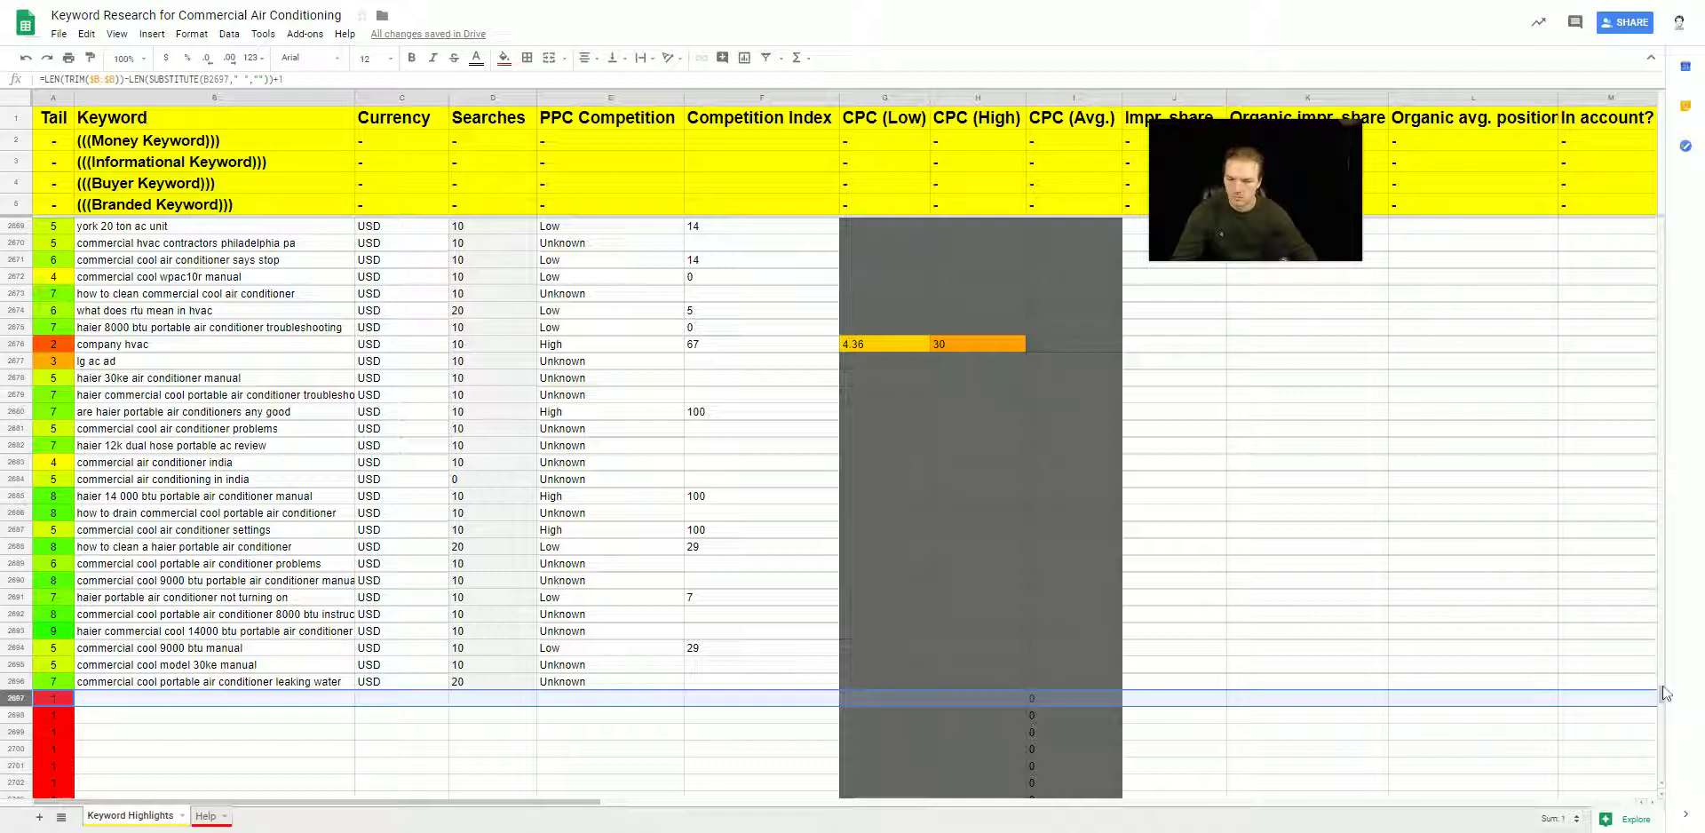
{"action": "left_click", "coordinate": [1663, 698]}
{"action": "left_click", "coordinate": [1663, 706]}
{"action": "left_click_drag", "start_coordinate": [1663, 706], "coordinate": [1663, 761]}
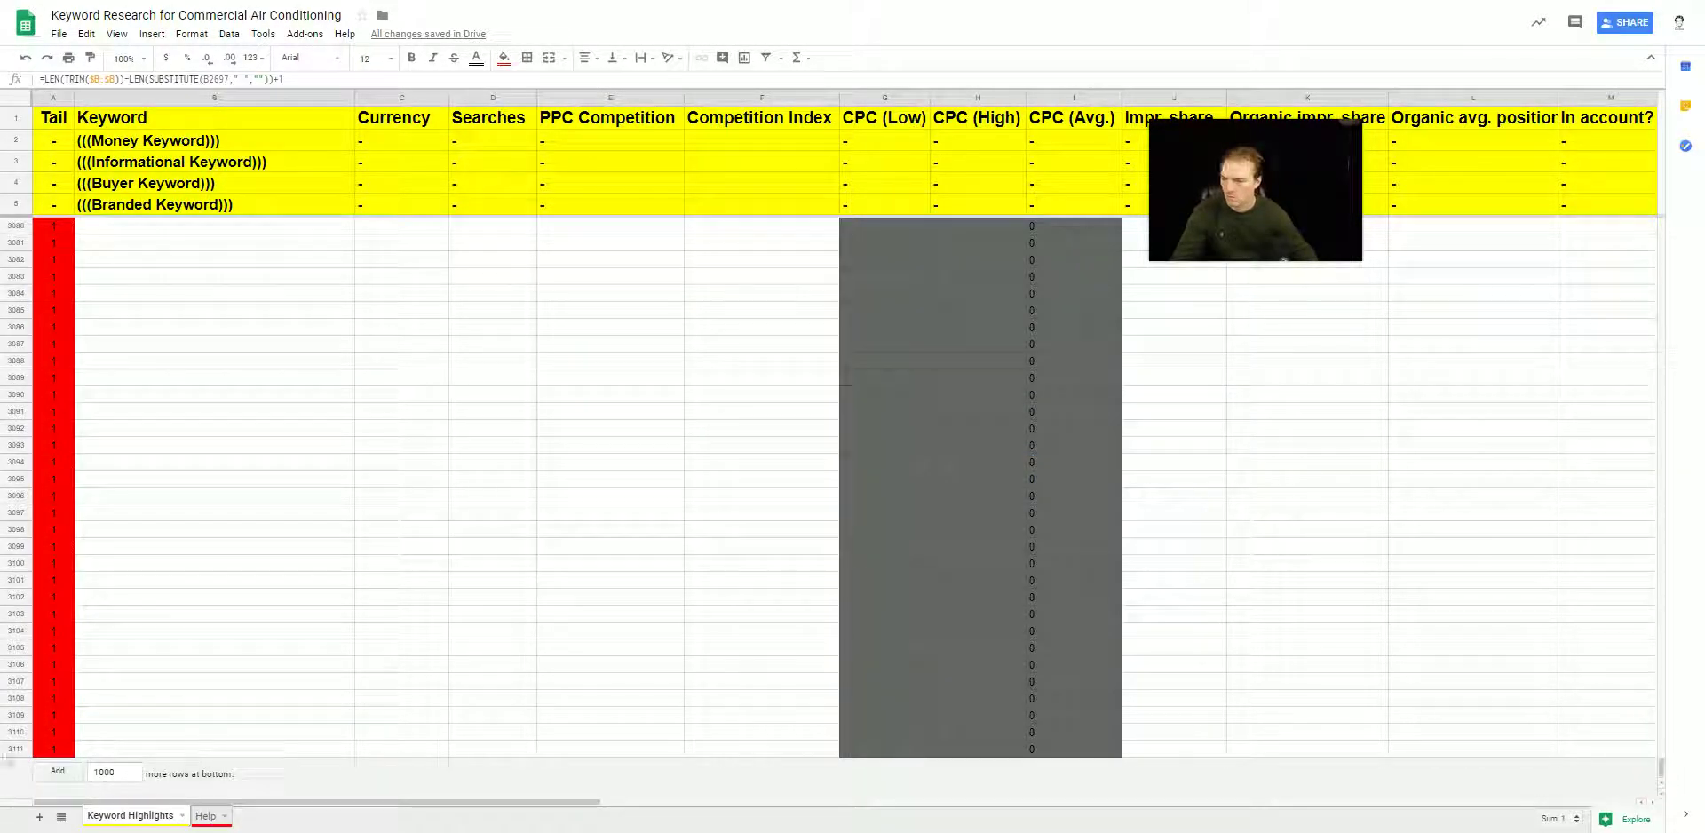
{"action": "left_click", "coordinate": [4, 752], "text": "shift"}
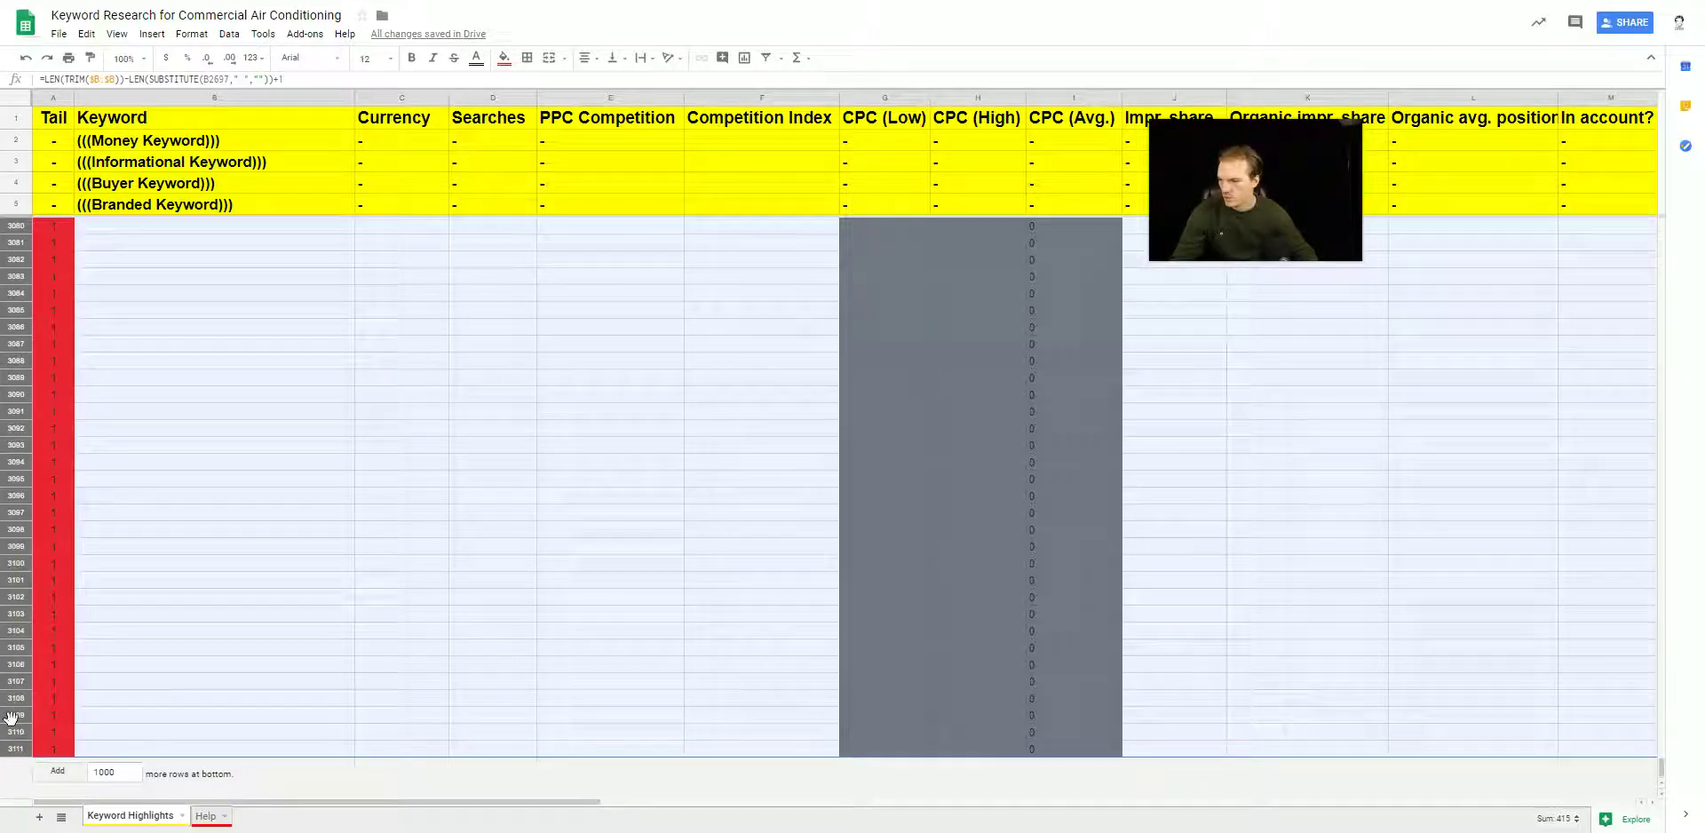
{"action": "right_click", "coordinate": [11, 716]}
{"action": "left_click", "coordinate": [85, 411]}
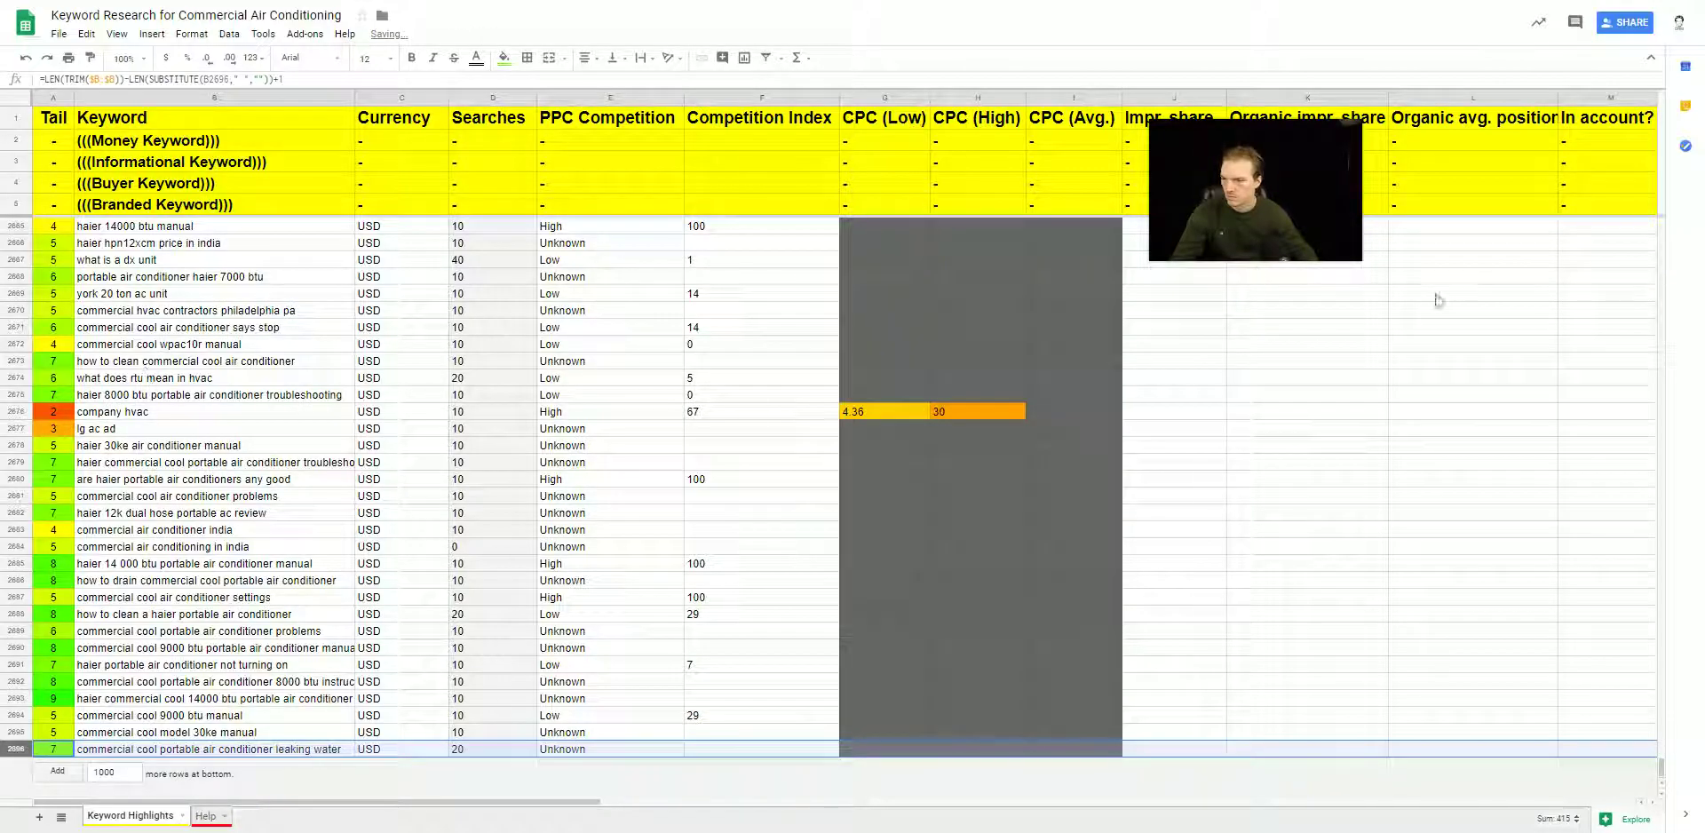
Step: Open the script editor for the keyword research spreadsheet
{"action": "left_click_drag", "start_coordinate": [1662, 766], "coordinate": [1661, 756]}
{"action": "left_click_drag", "start_coordinate": [1666, 235], "coordinate": [1667, 224]}
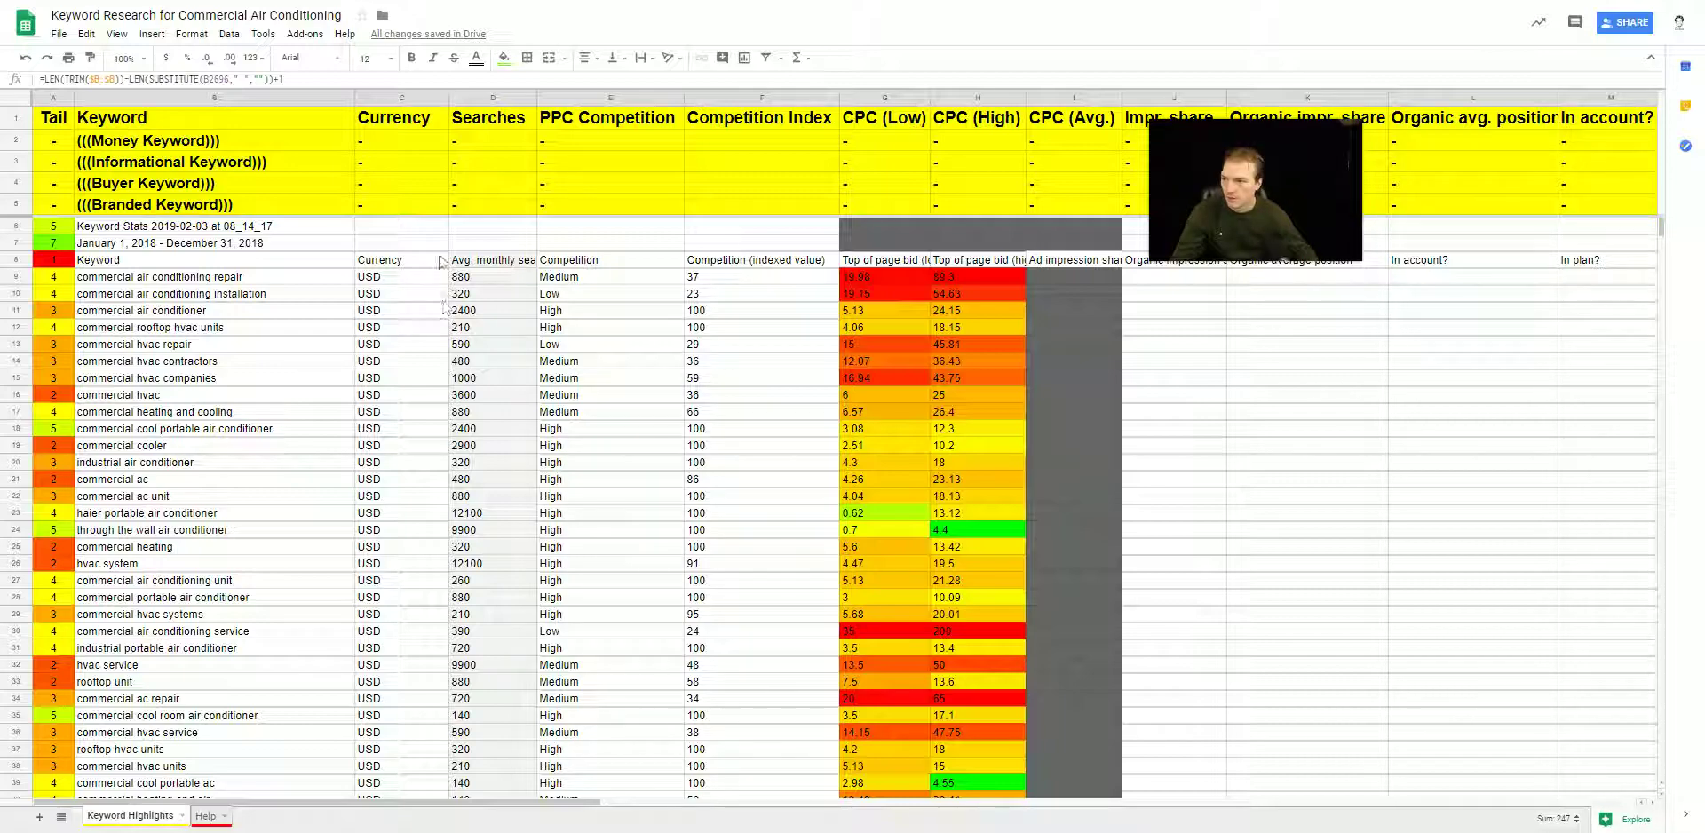
{"action": "left_click", "coordinate": [262, 33]}
{"action": "mouse_move", "coordinate": [324, 111]}
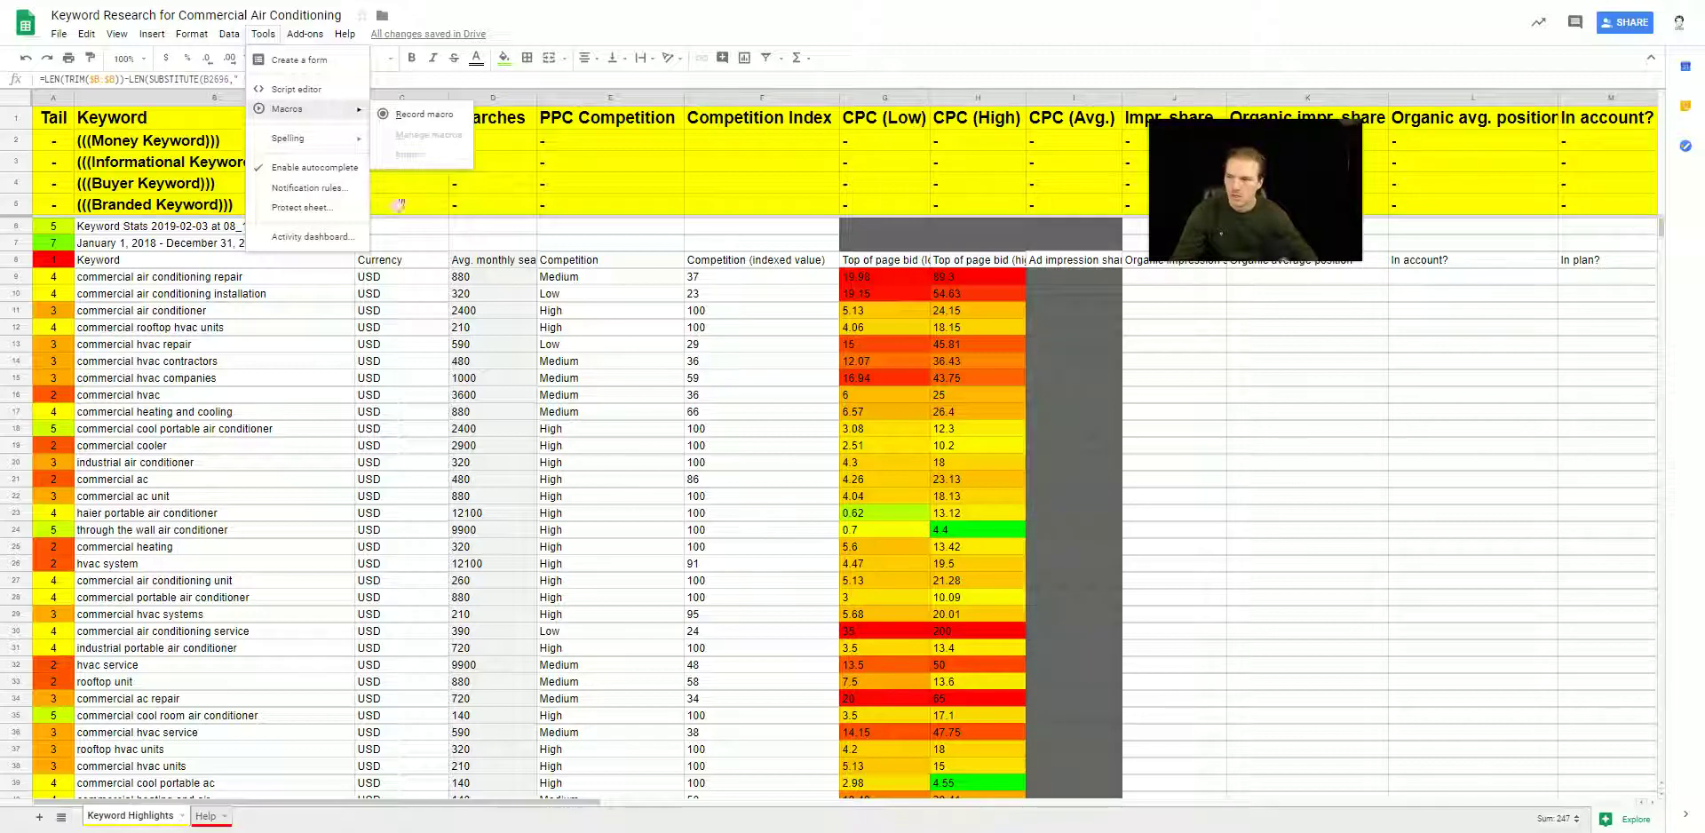
{"action": "left_click", "coordinate": [519, 22]}
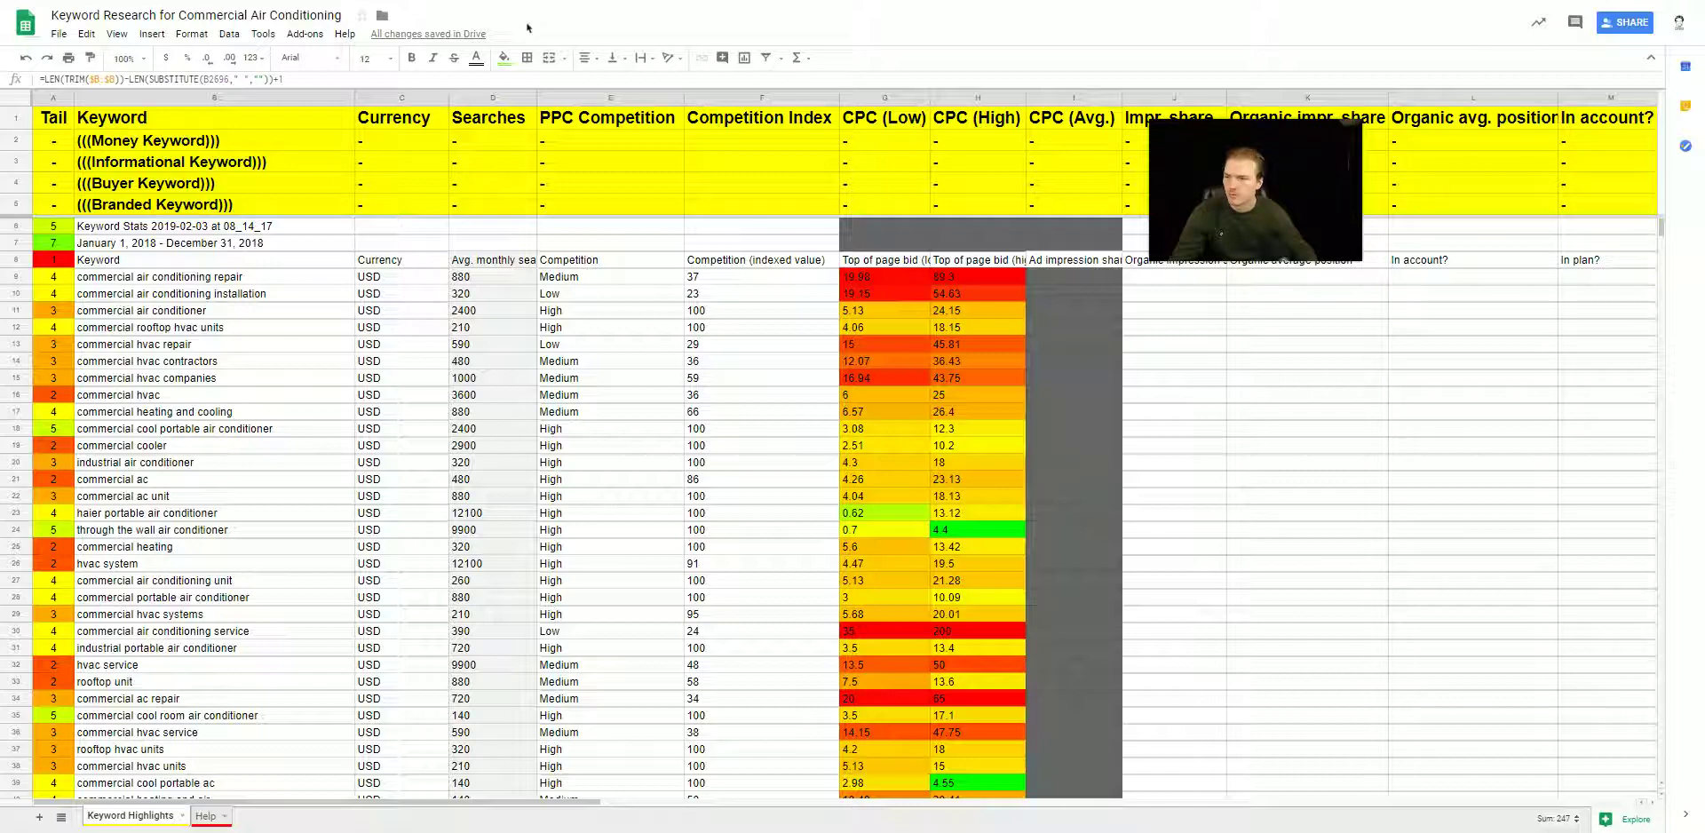
{"action": "left_click", "coordinate": [263, 35]}
{"action": "left_click", "coordinate": [258, 36]}
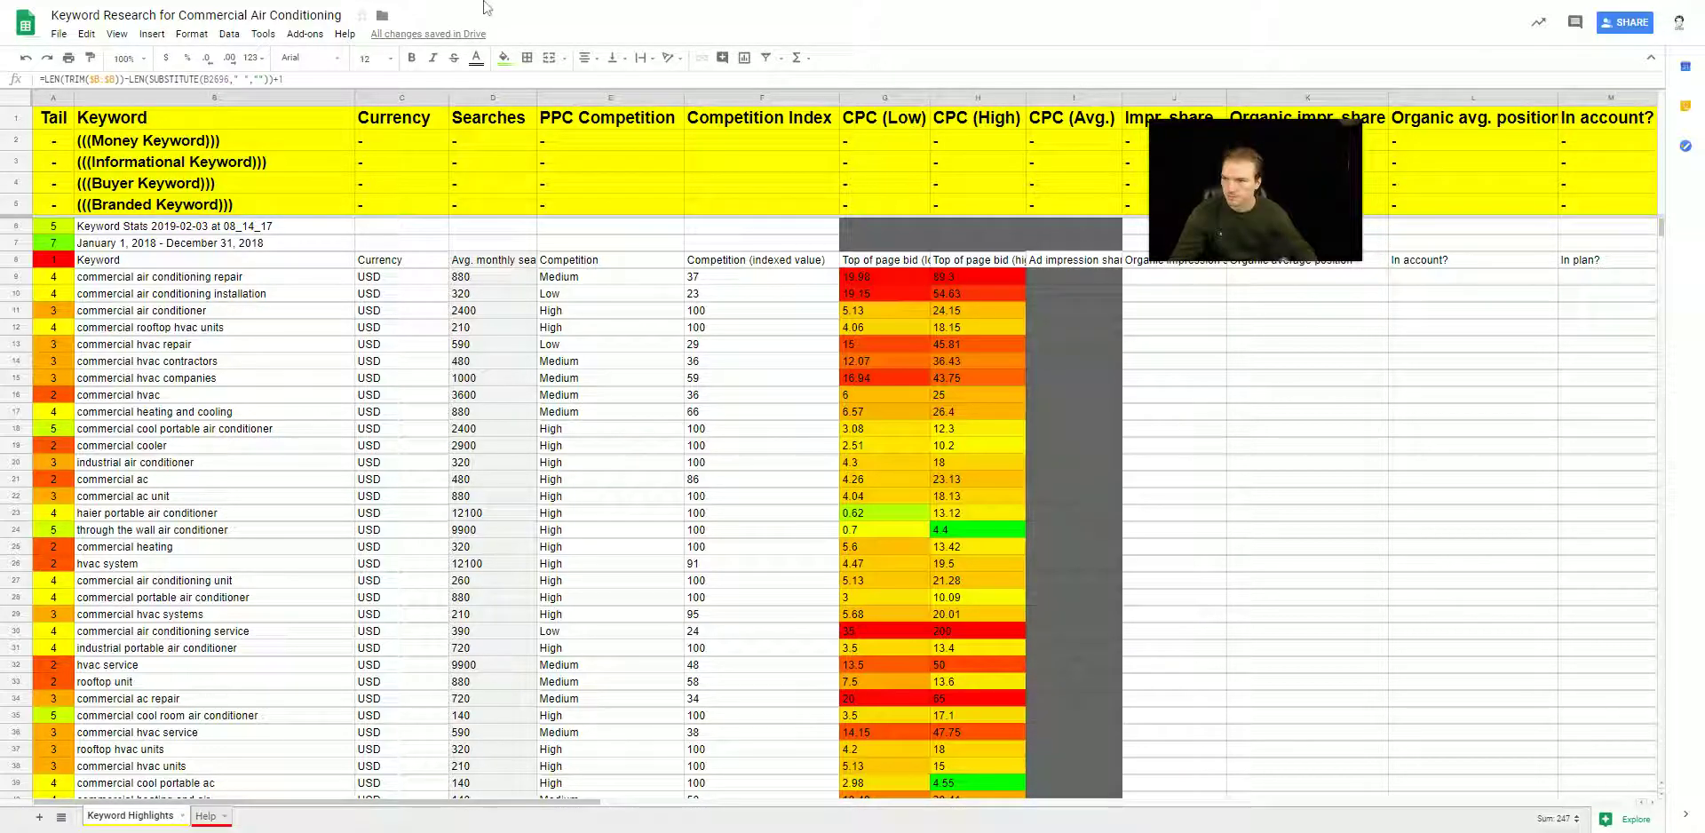
{"action": "left_click", "coordinate": [262, 35]}
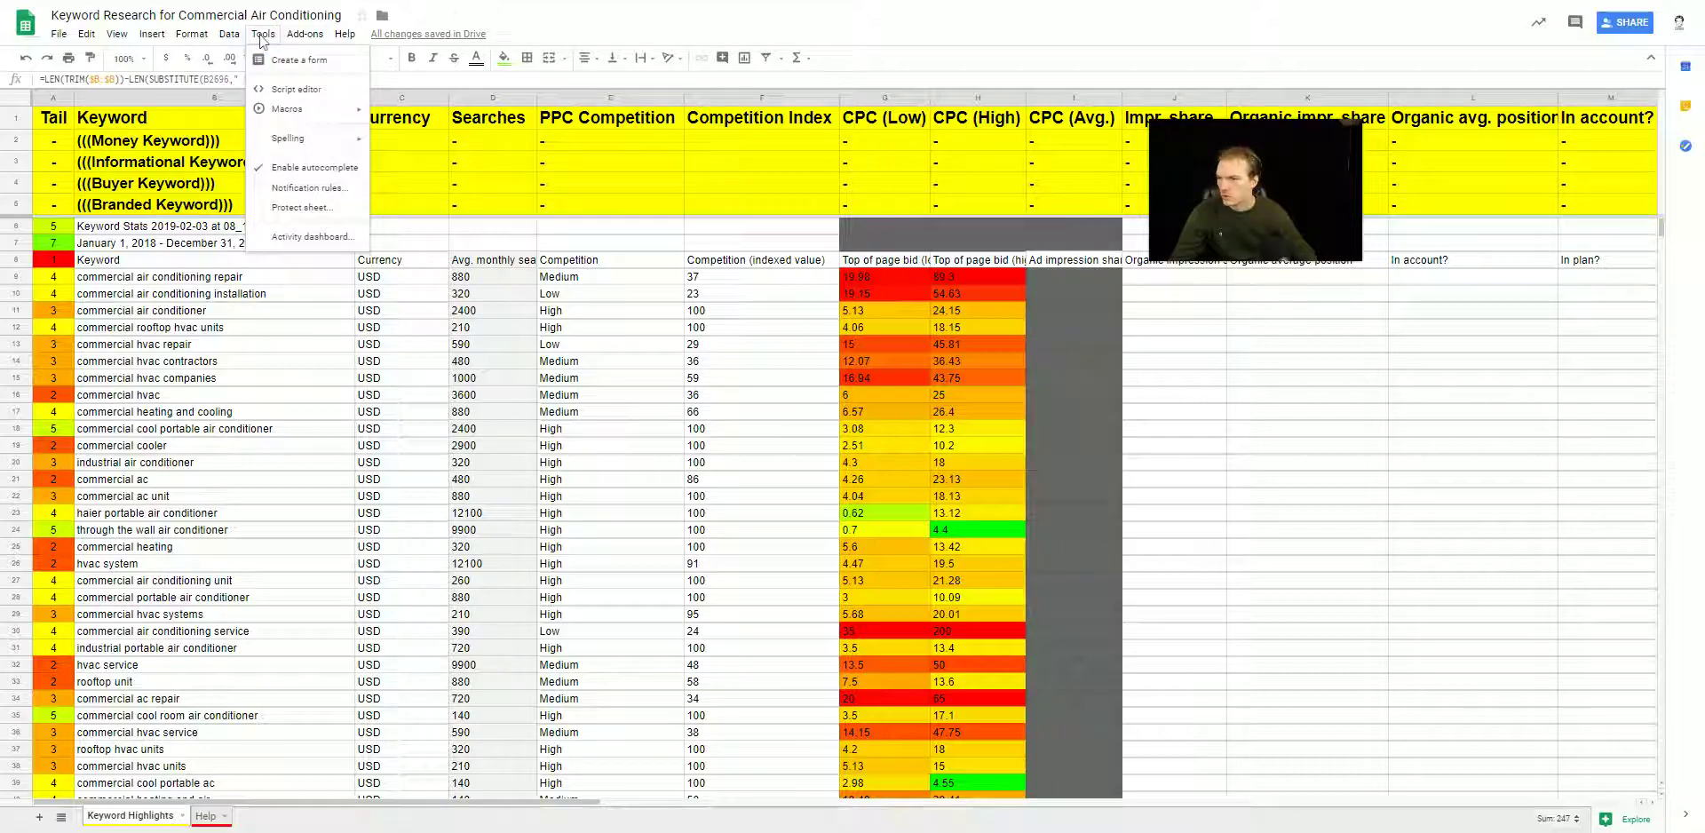
{"action": "left_click", "coordinate": [305, 88]}
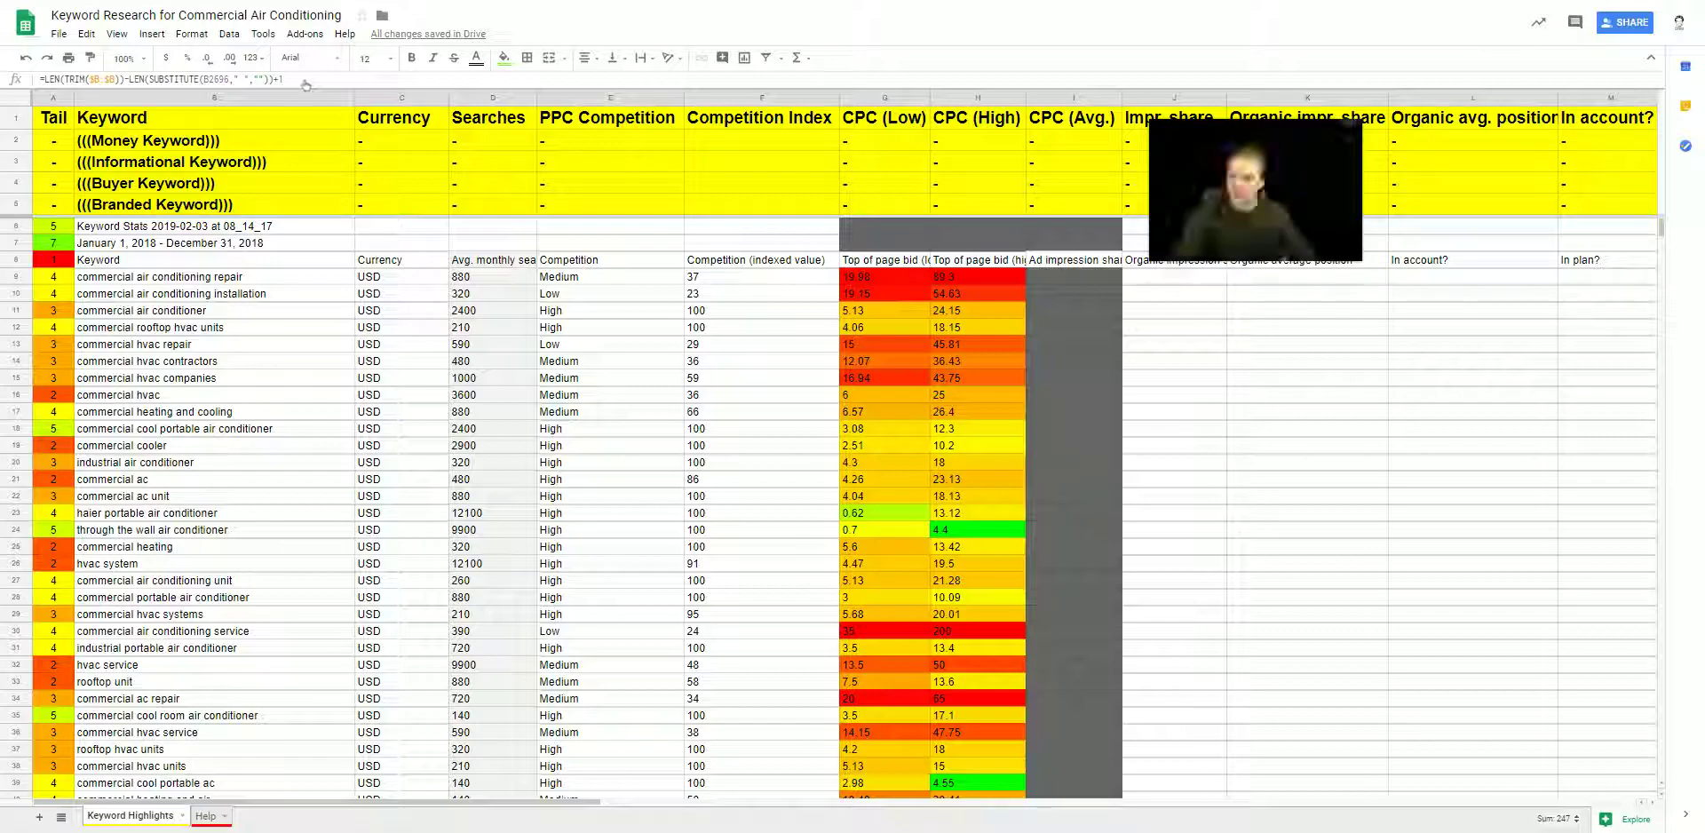
Step: Import the script functions Step1 and Step2 as macros in the spreadsheet
{"action": "left_click", "coordinate": [270, 39]}
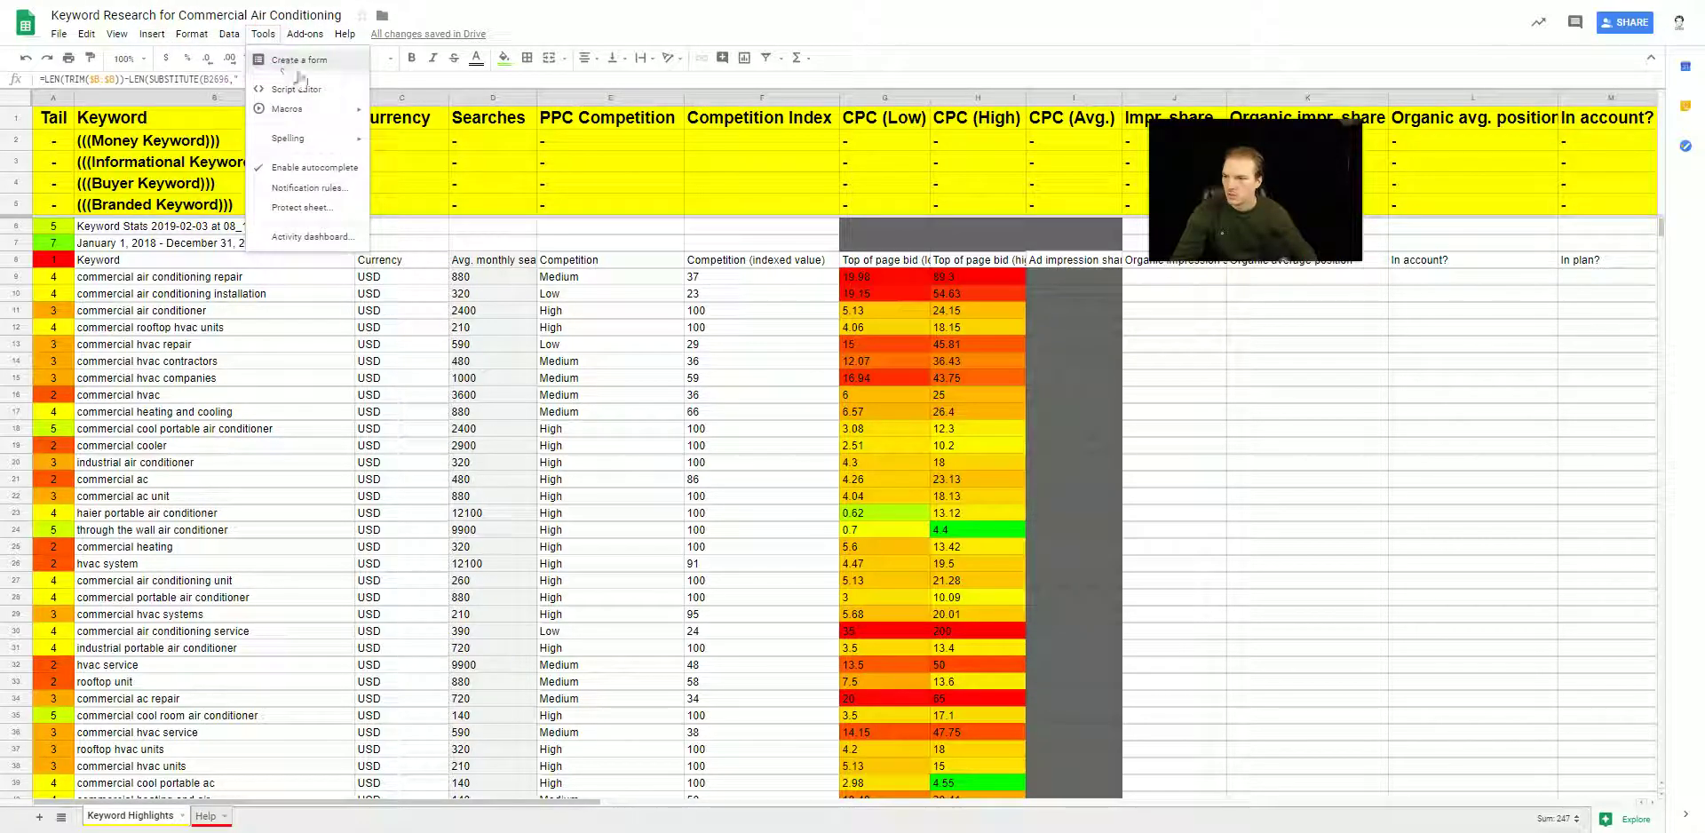
{"action": "mouse_move", "coordinate": [320, 110]}
{"action": "left_click", "coordinate": [409, 154]}
{"action": "left_click", "coordinate": [964, 433]}
{"action": "left_click", "coordinate": [972, 494]}
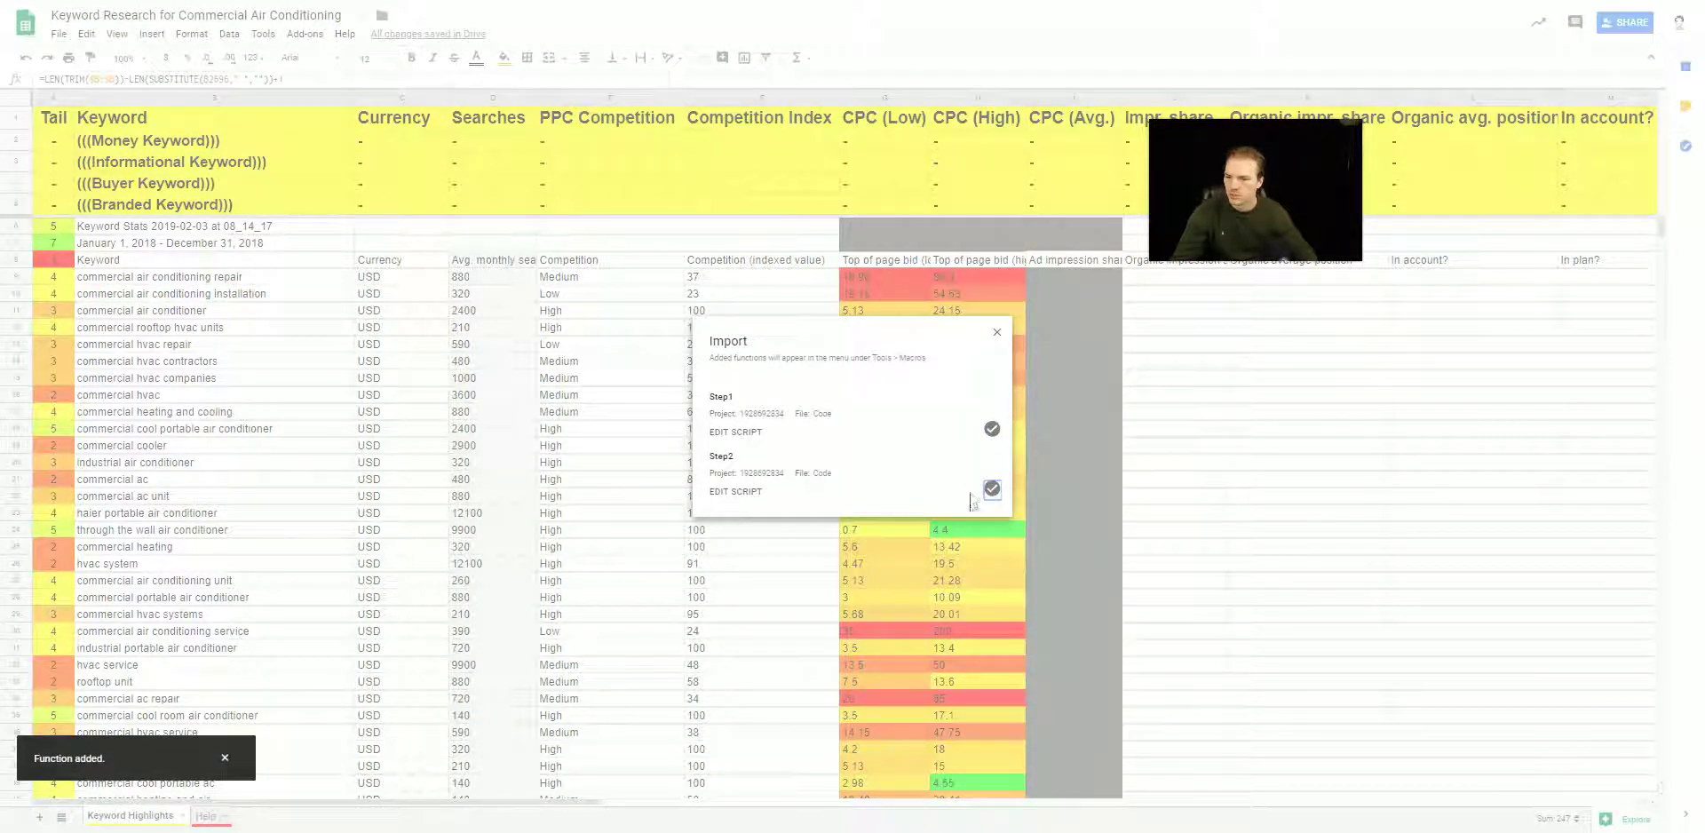
{"action": "left_click", "coordinate": [996, 335]}
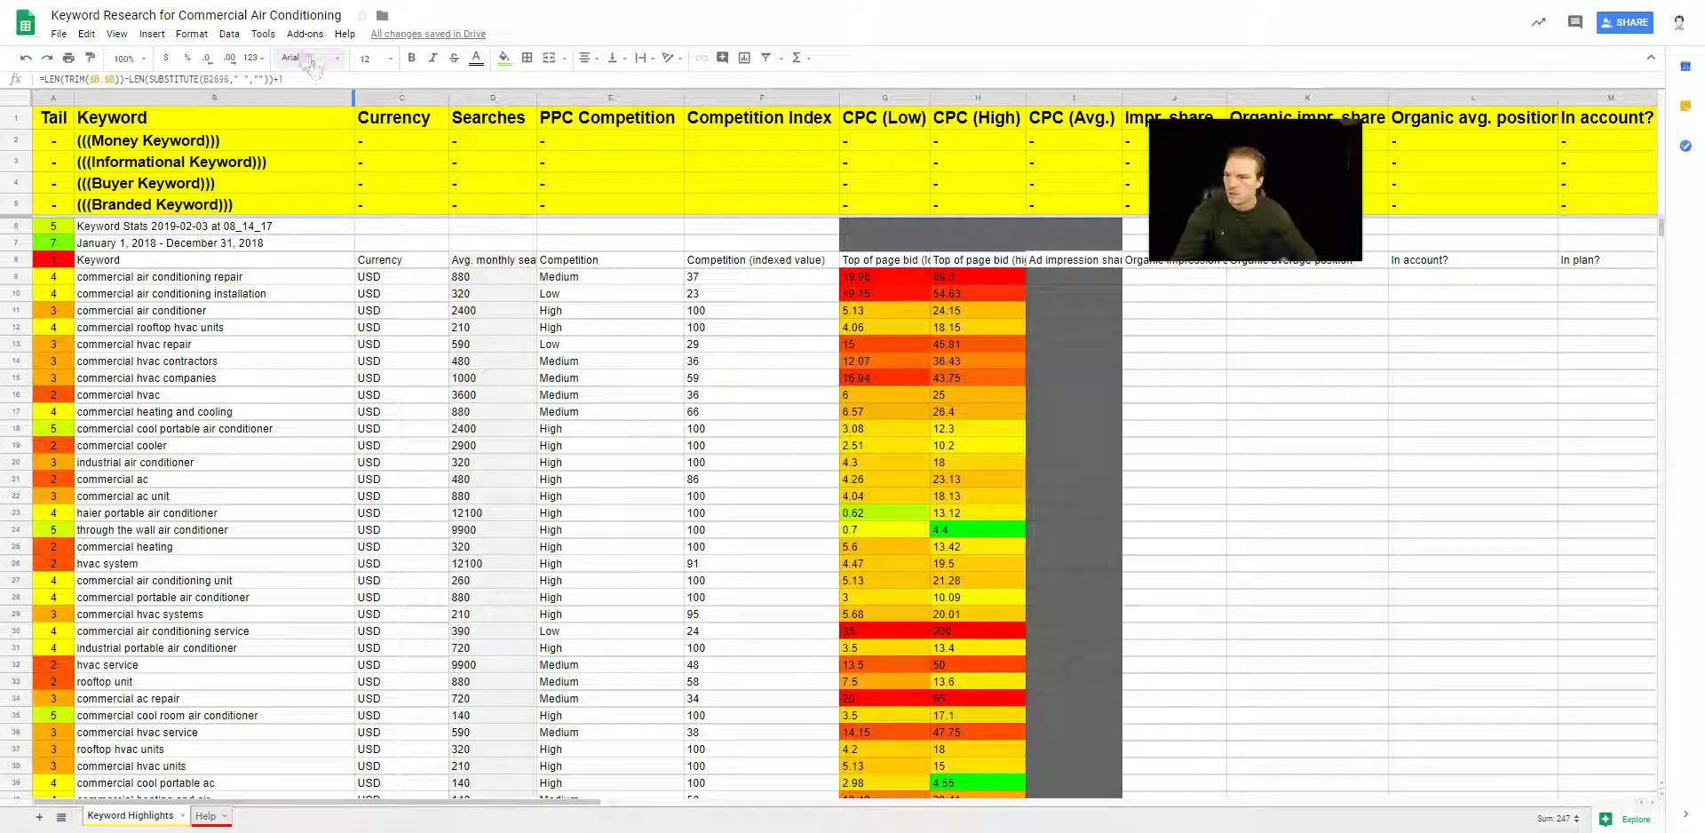
Step: Run the Step1 macro and continue with the script's authorization
{"action": "left_click", "coordinate": [263, 34]}
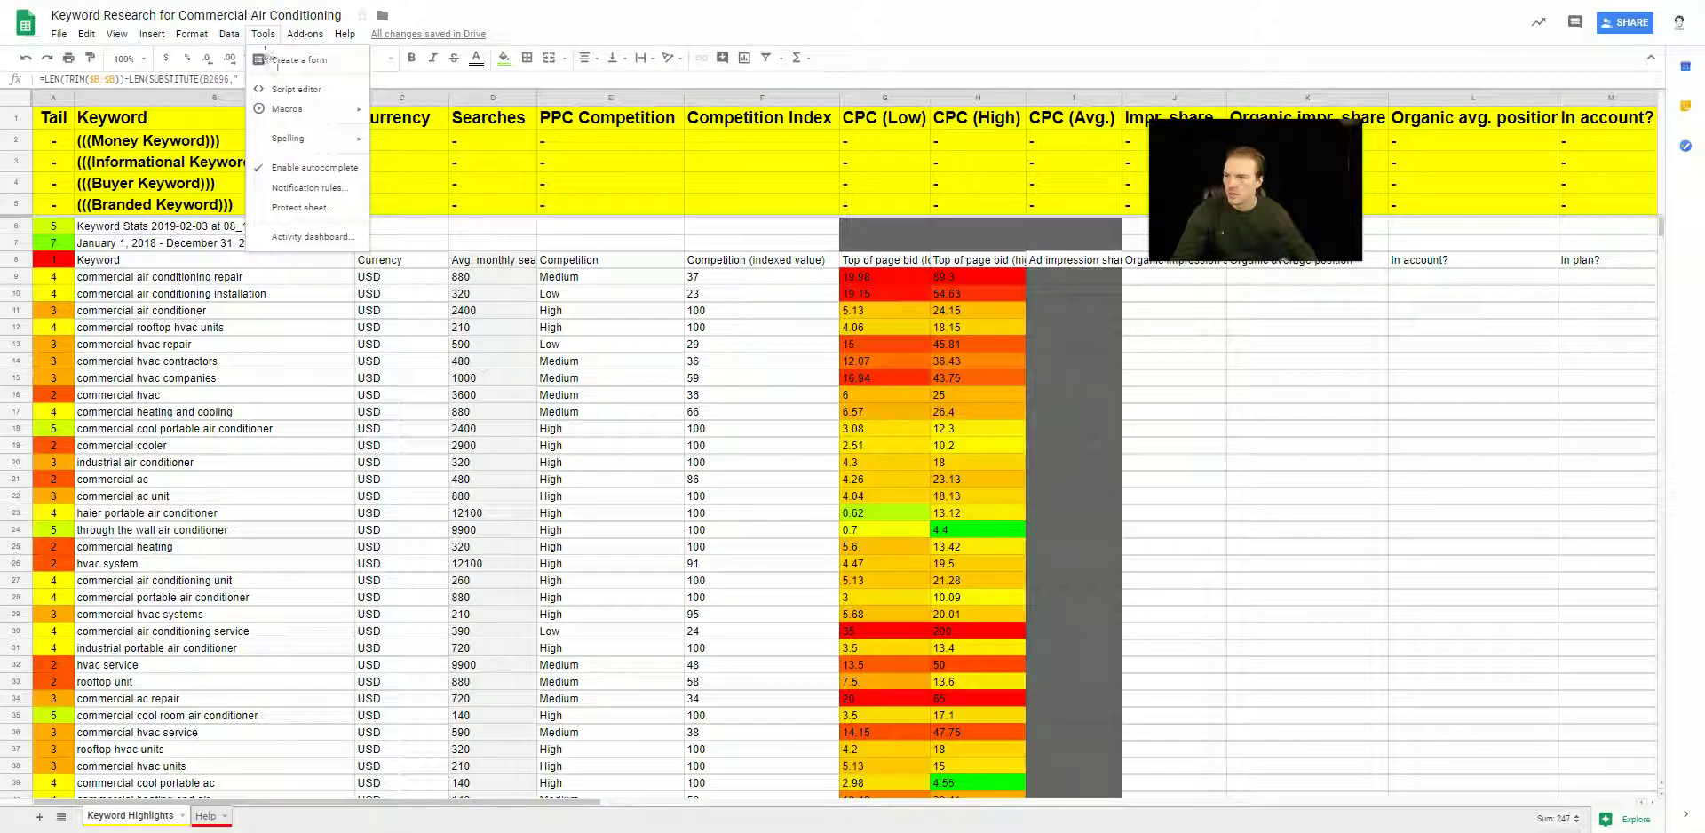
{"action": "mouse_move", "coordinate": [311, 111]}
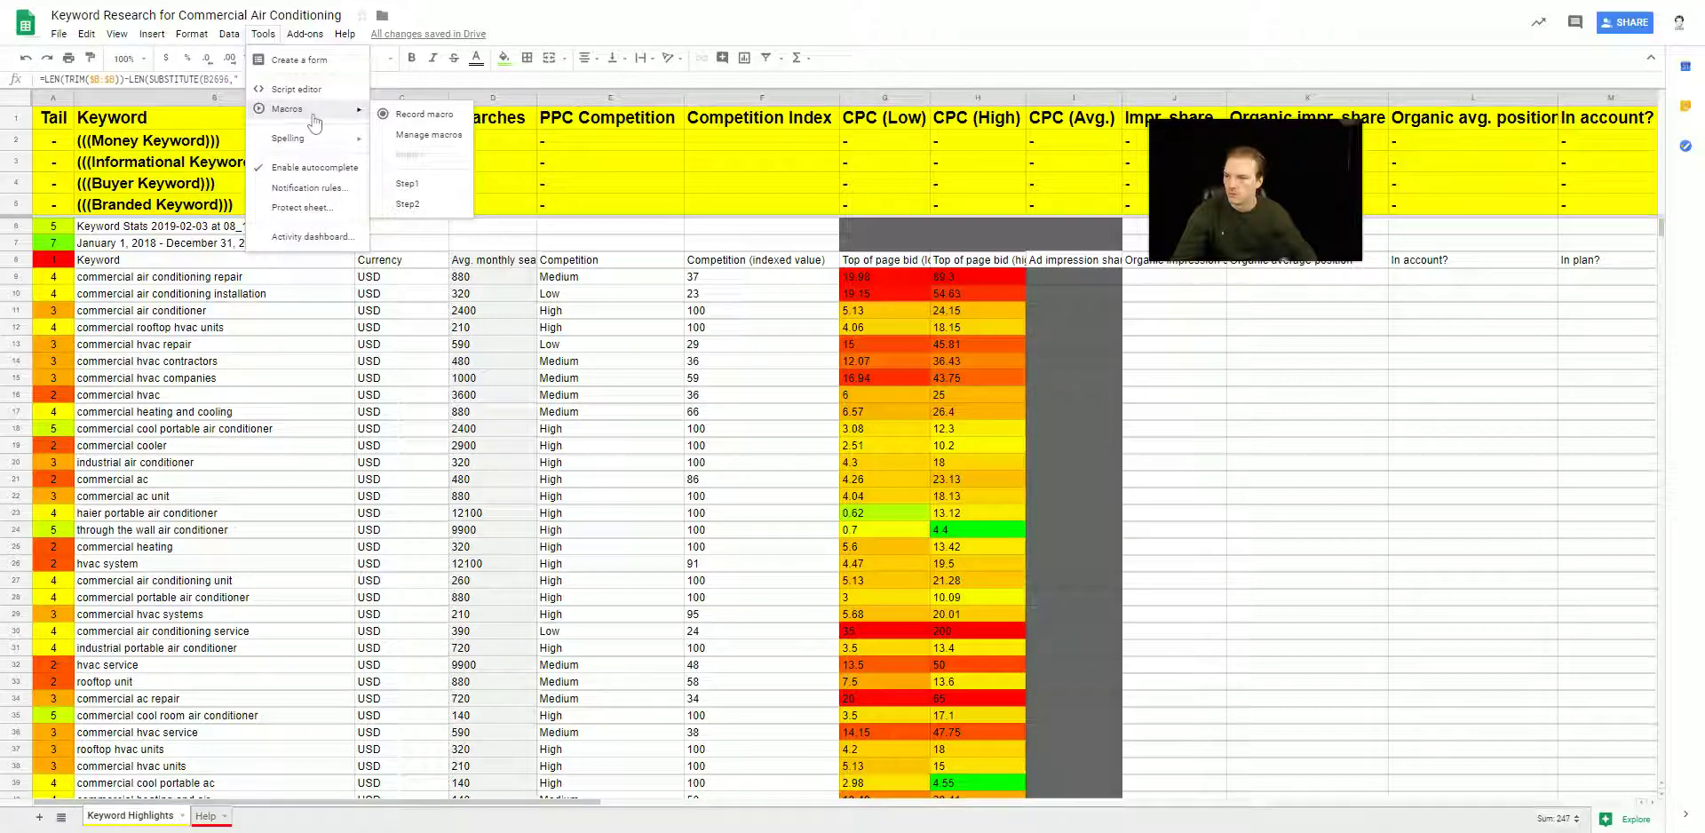
{"action": "left_click", "coordinate": [431, 188]}
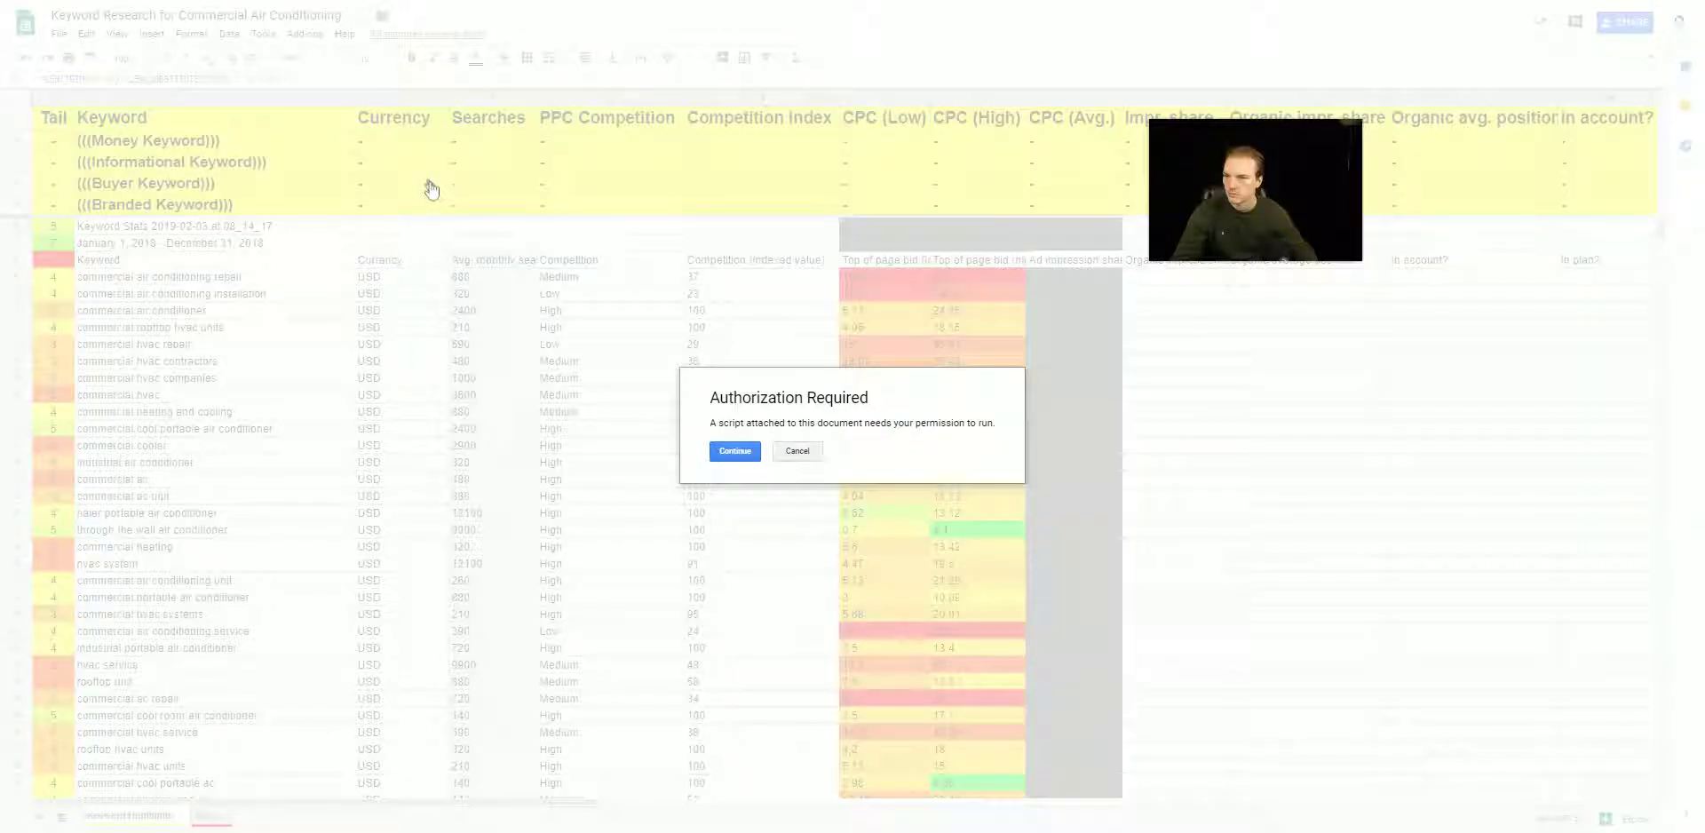
{"action": "left_click", "coordinate": [734, 451]}
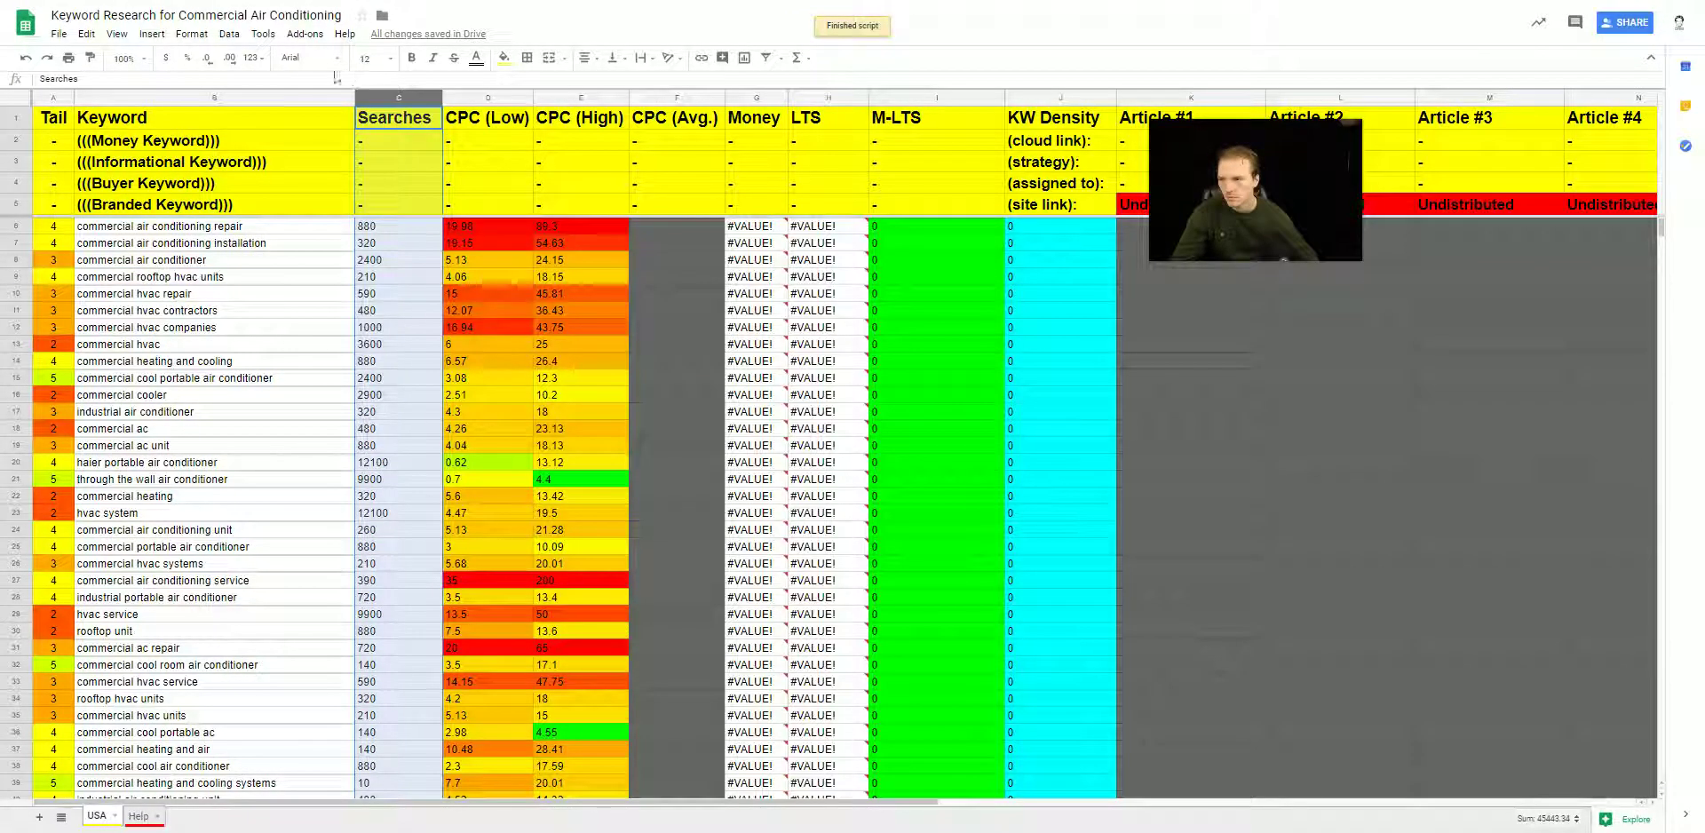
Step: Run the Step2 macro on the USA sheet
{"action": "left_click", "coordinate": [264, 41]}
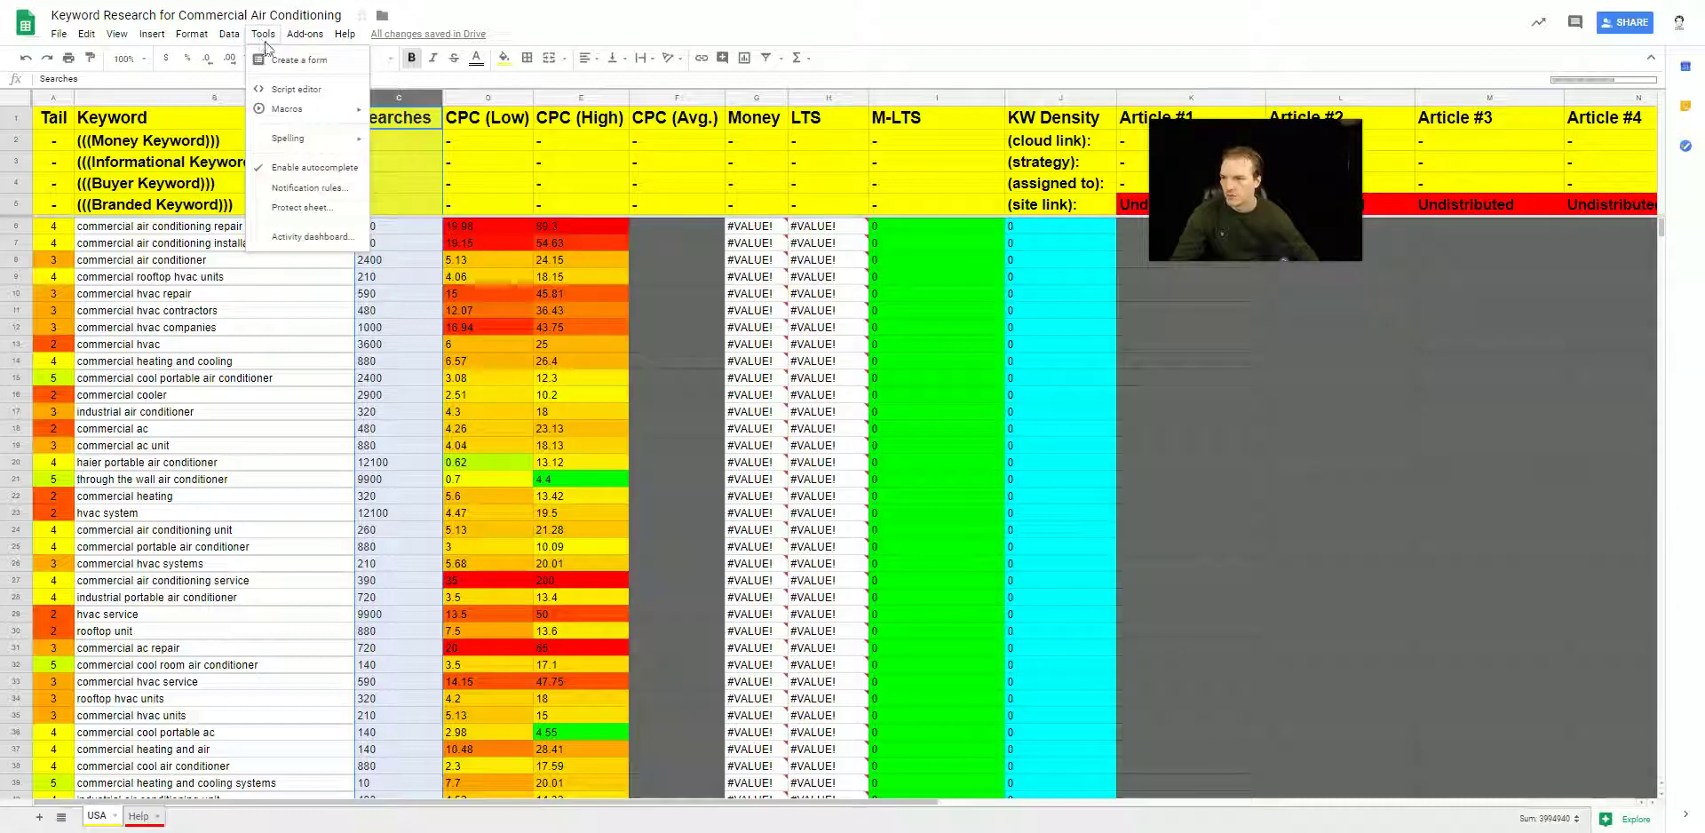
{"action": "mouse_move", "coordinate": [293, 109]}
{"action": "left_click", "coordinate": [400, 205]}
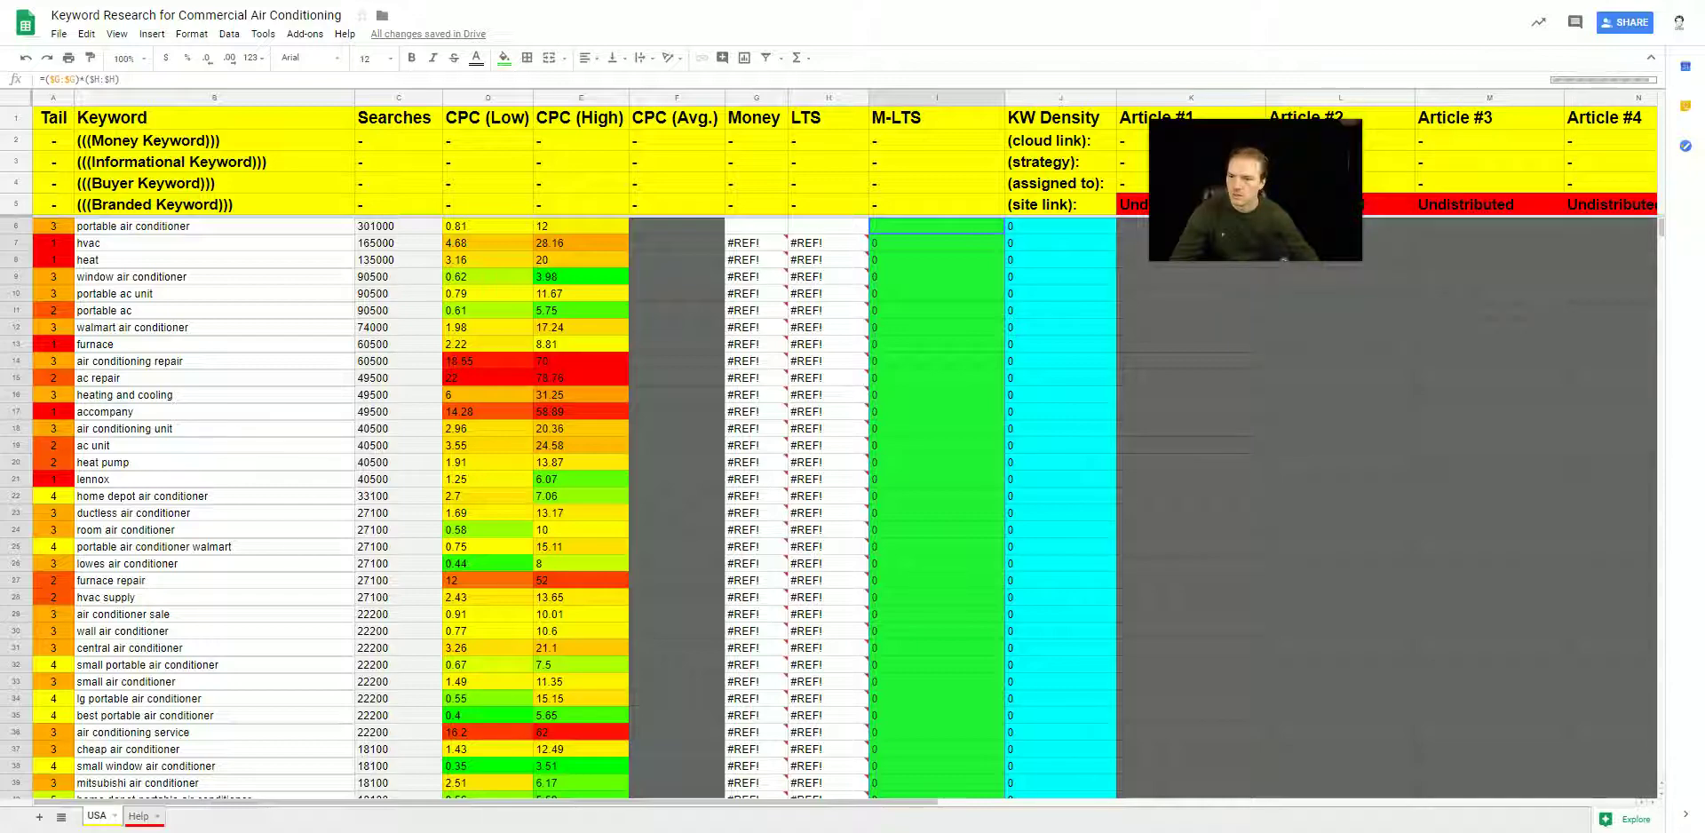
{"action": "mouse_move", "coordinate": [835, 462]}
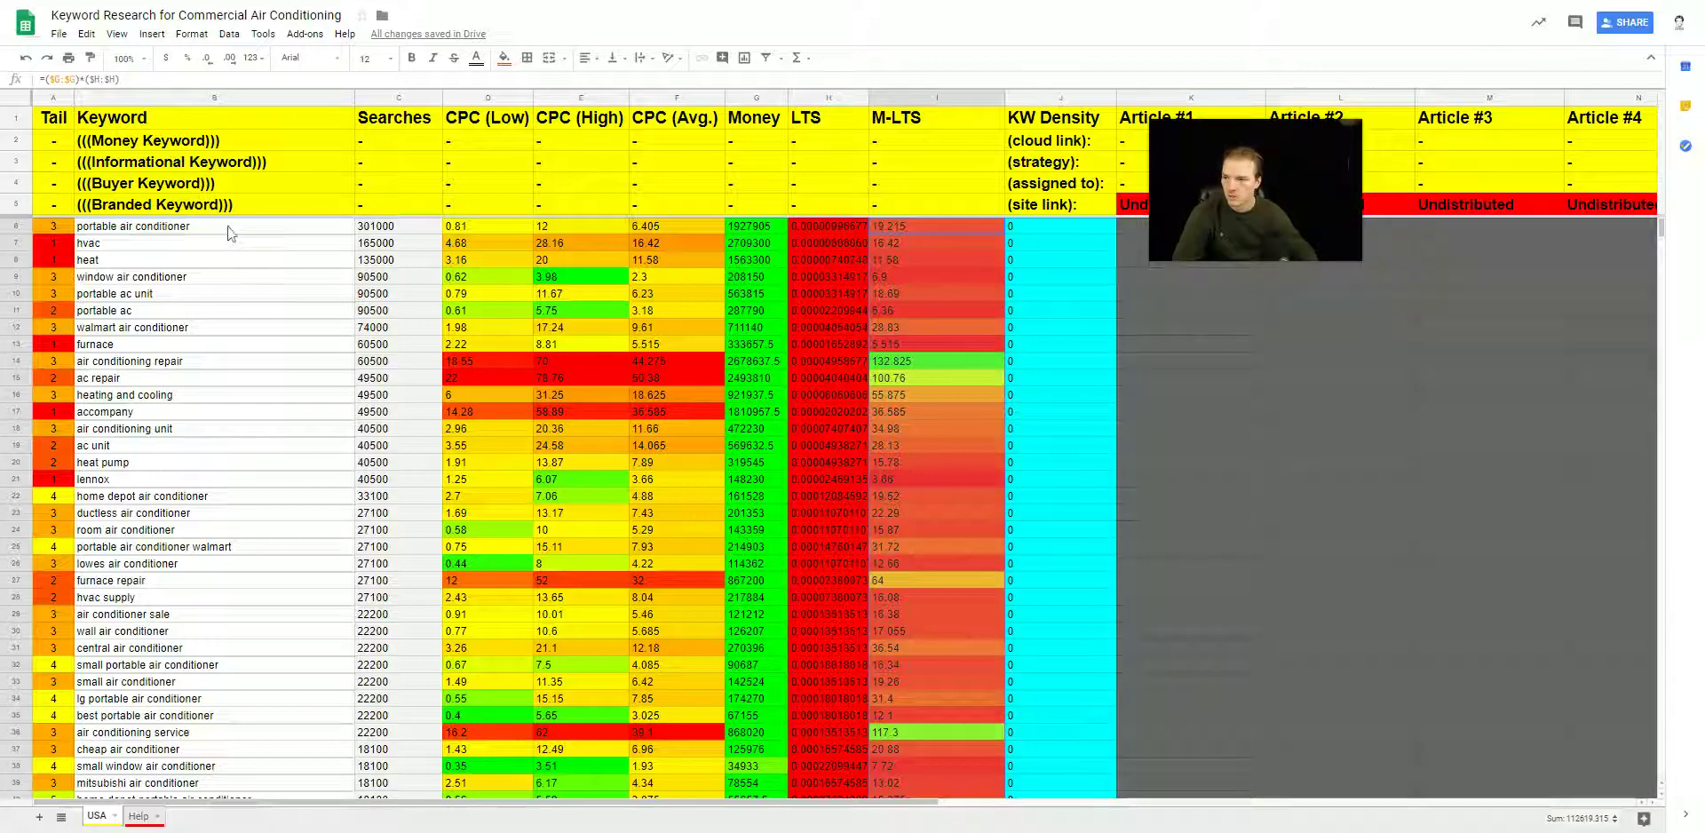
{"action": "left_click", "coordinate": [171, 97]}
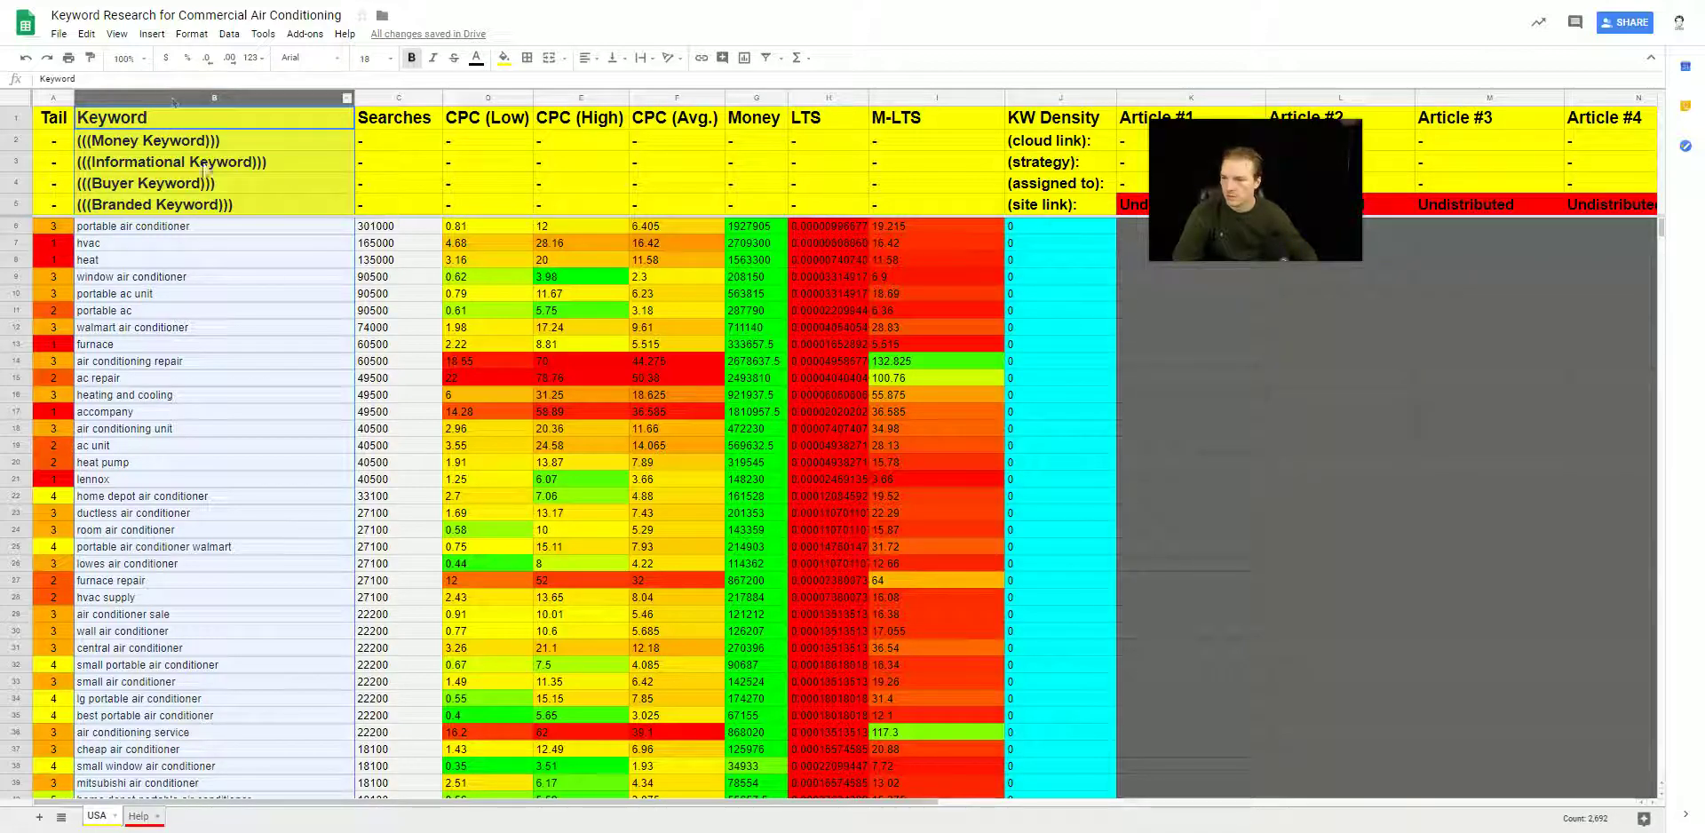
{"action": "left_click", "coordinate": [294, 228]}
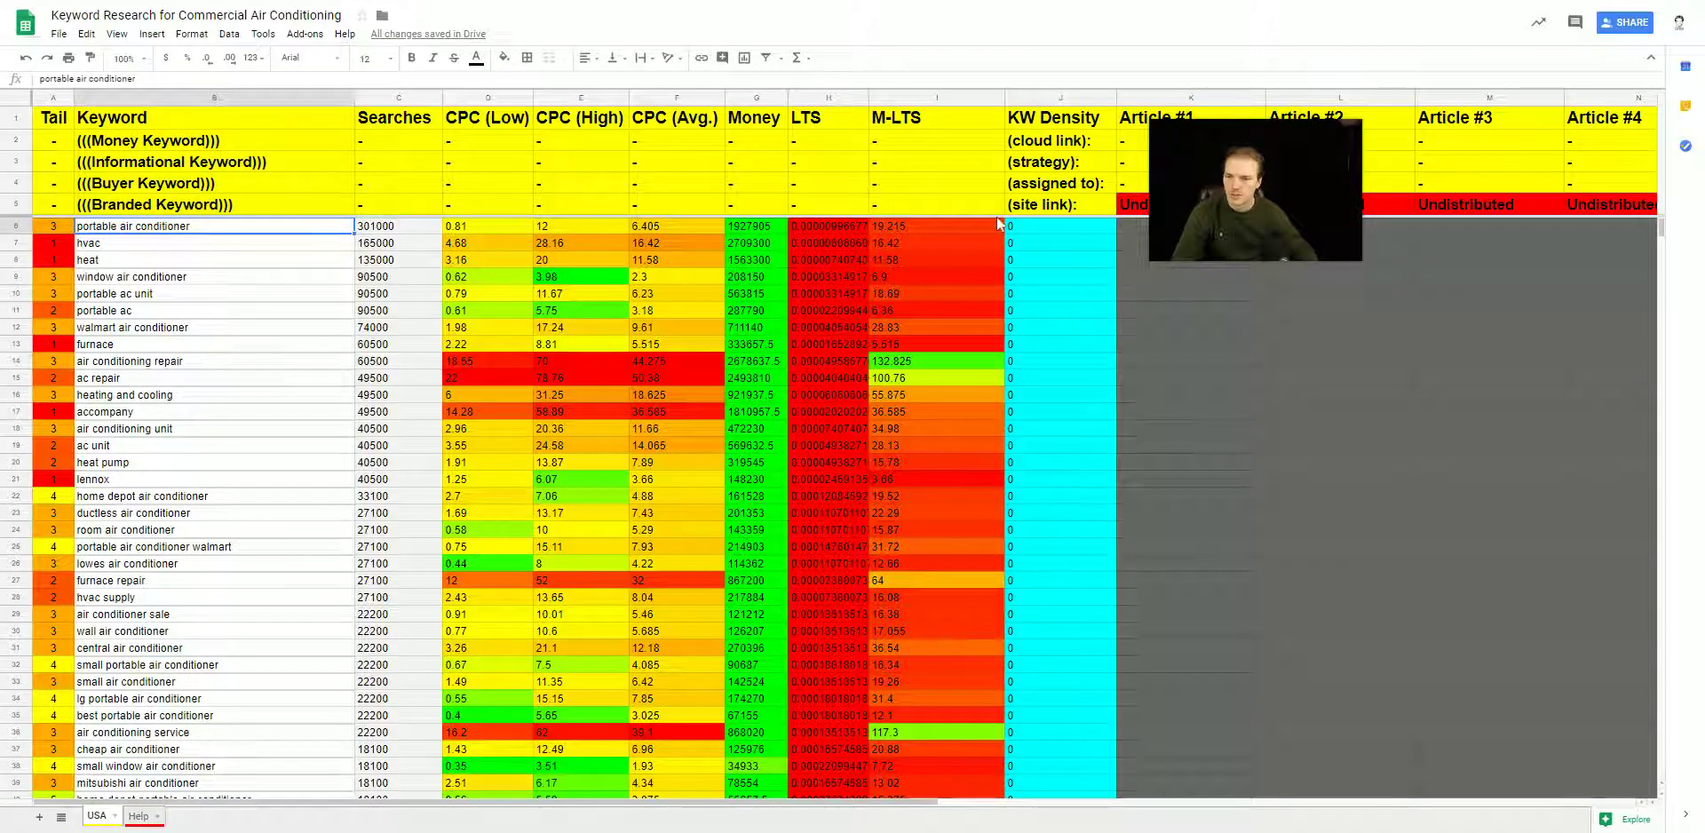
{"action": "left_click_drag", "start_coordinate": [1315, 240], "coordinate": [1555, 751]}
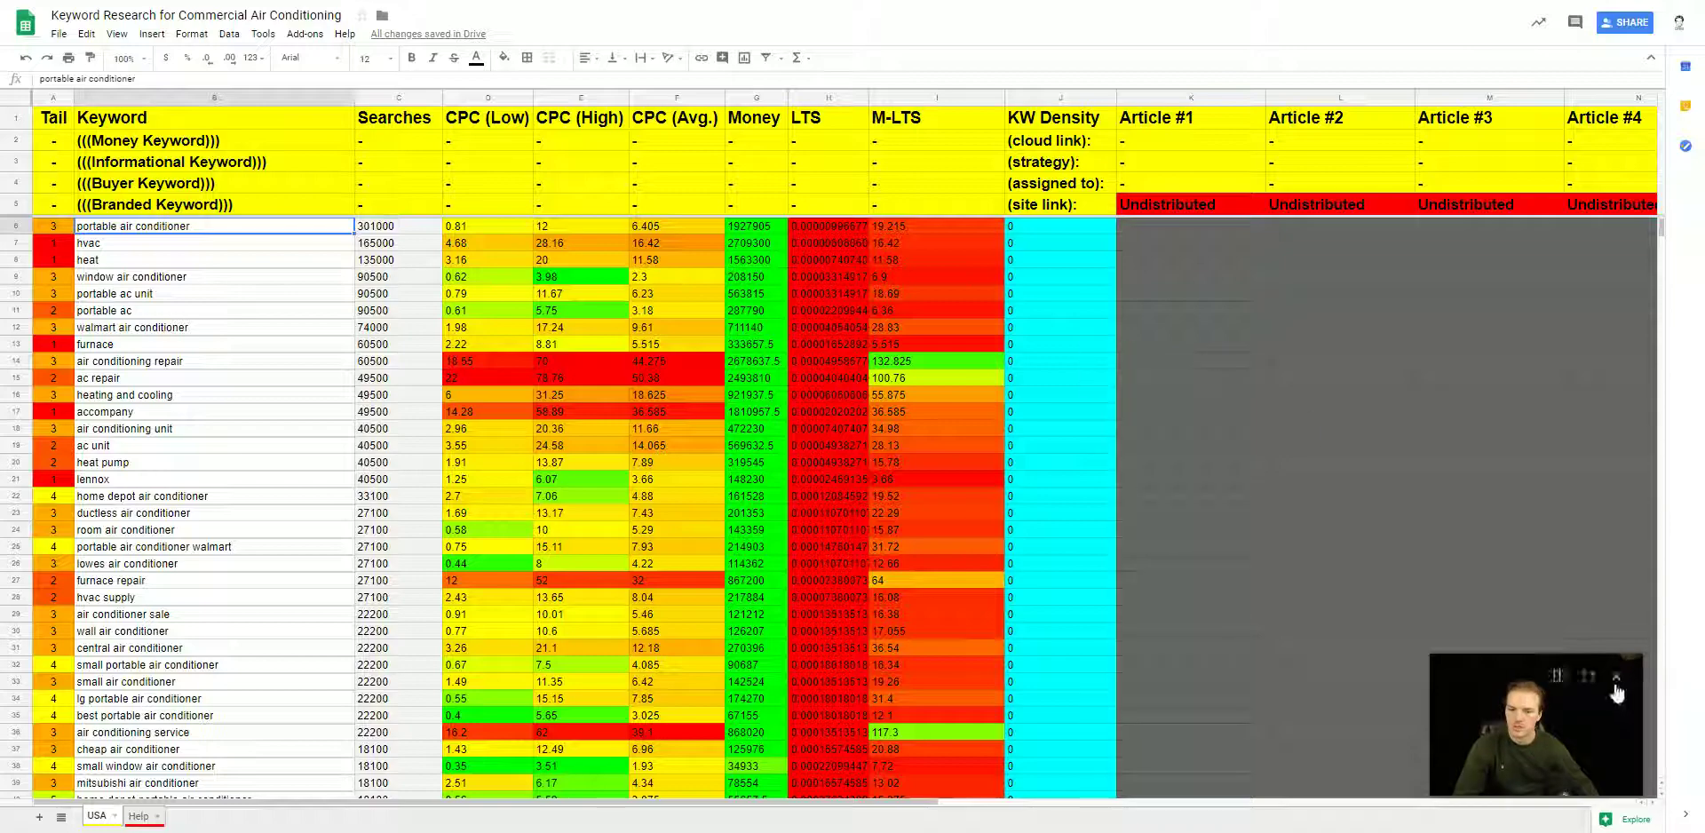
{"action": "left_click", "coordinate": [1591, 683]}
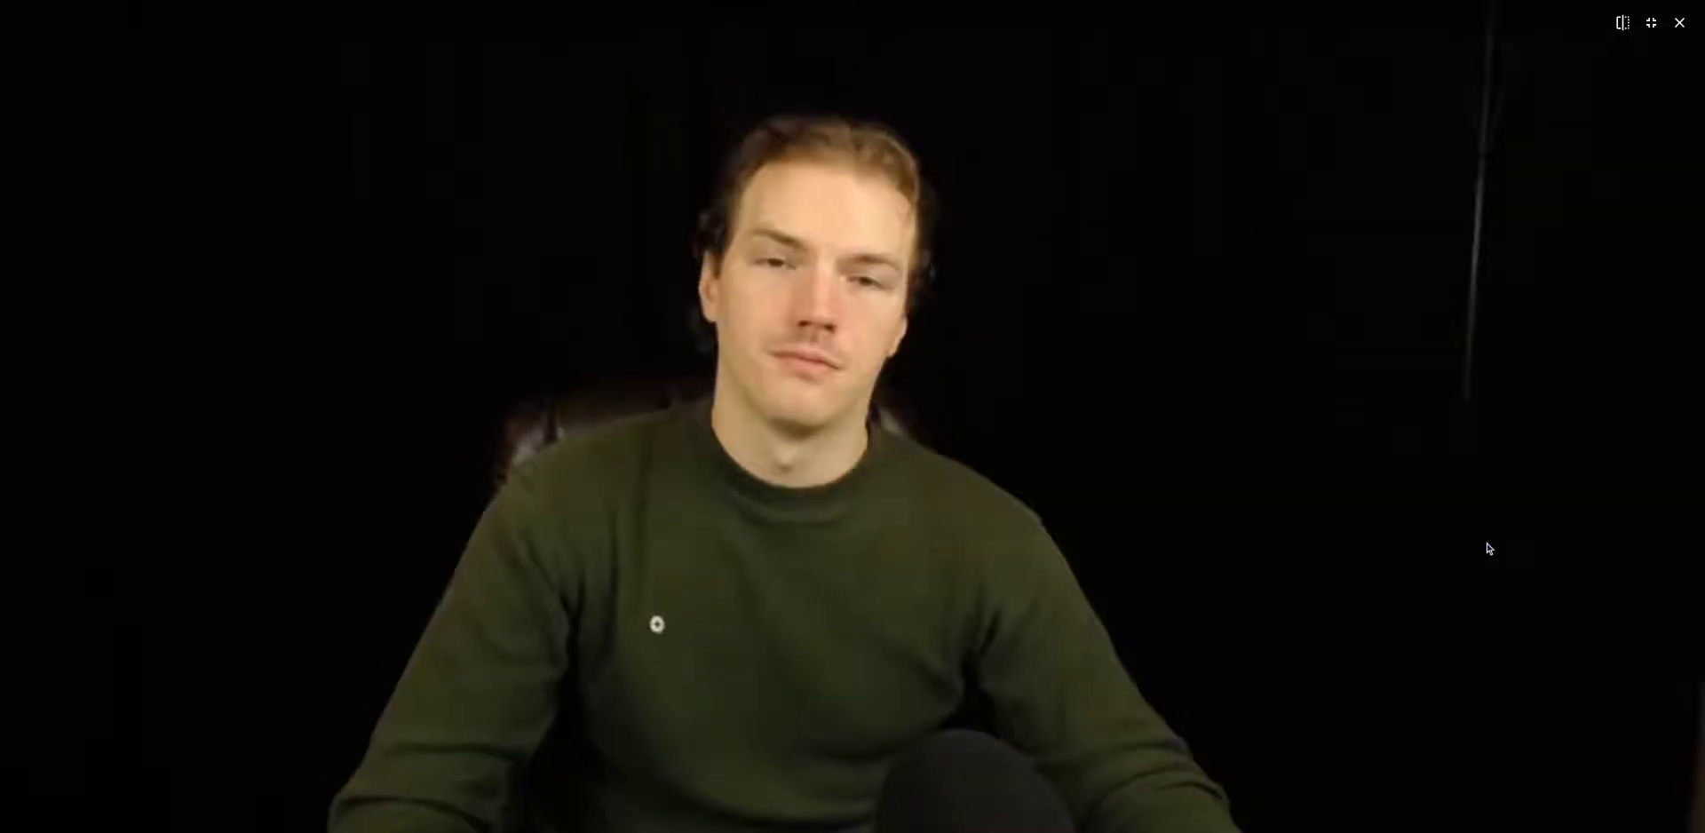